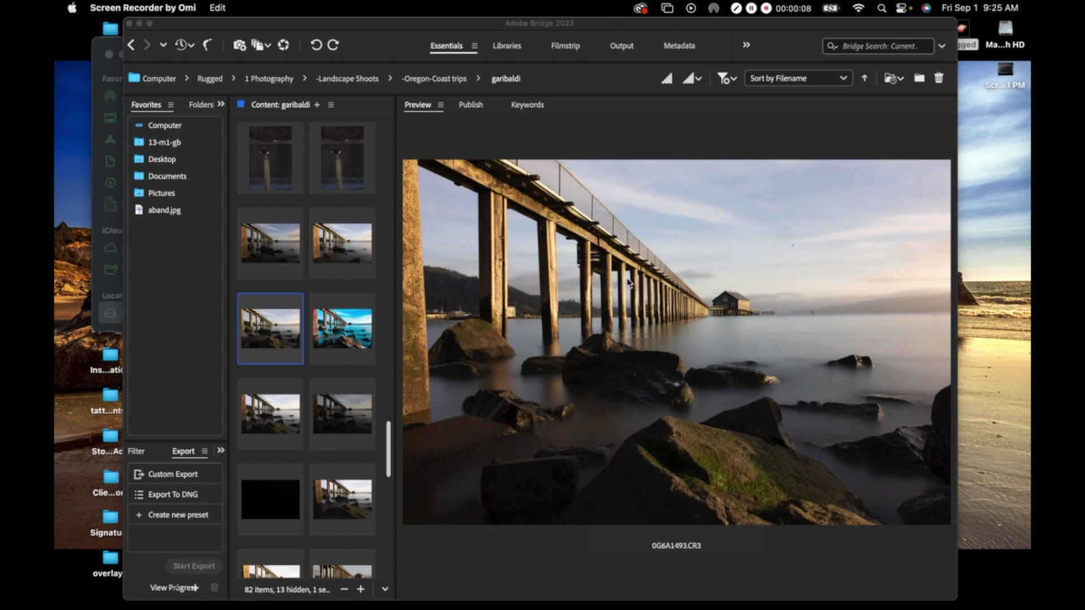
# Open the selected pier photo 0G6A1493.CR3 for raw editing.
pyautogui.click(602, 361)
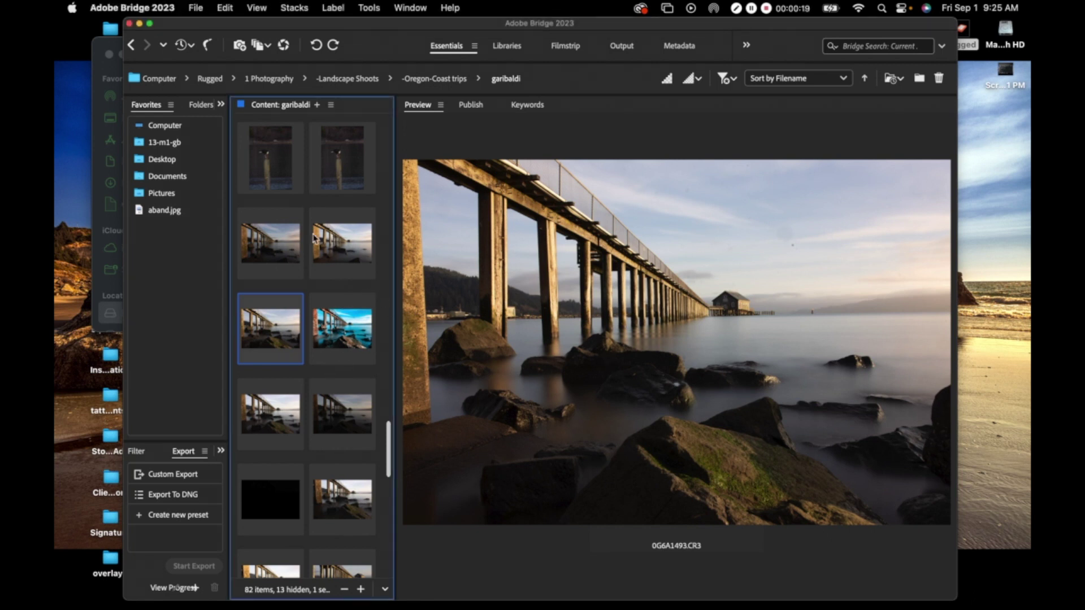
pyautogui.doubleClick(272, 338)
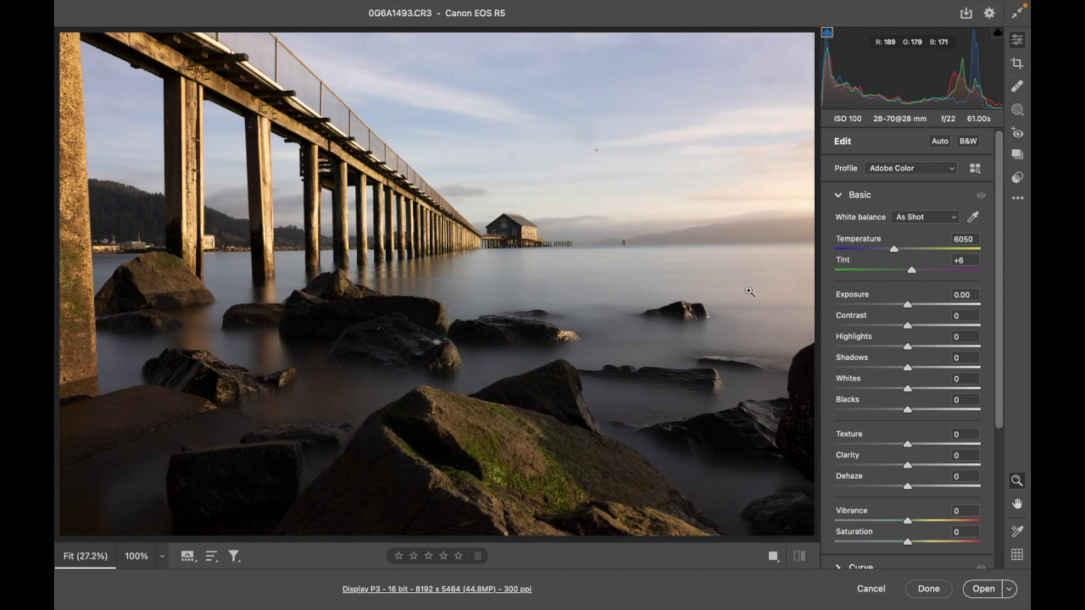
# Straighten the photo along the waterline horizon to a crop angle of 0.60 and apply the crop.
pyautogui.click(1018, 65)
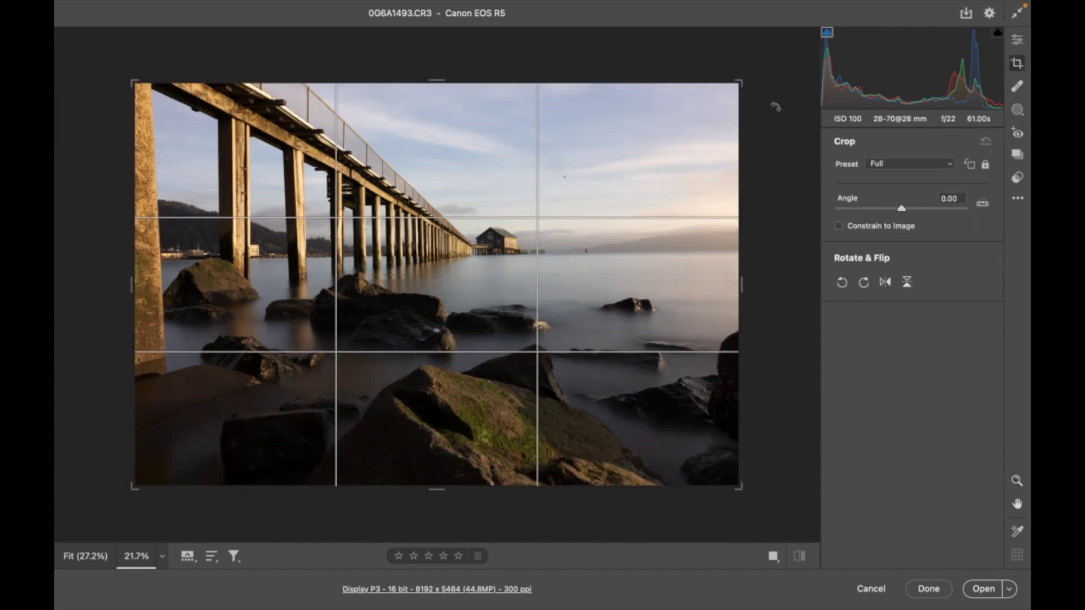
pyautogui.moveTo(755, 68); pyautogui.dragTo(757, 71)
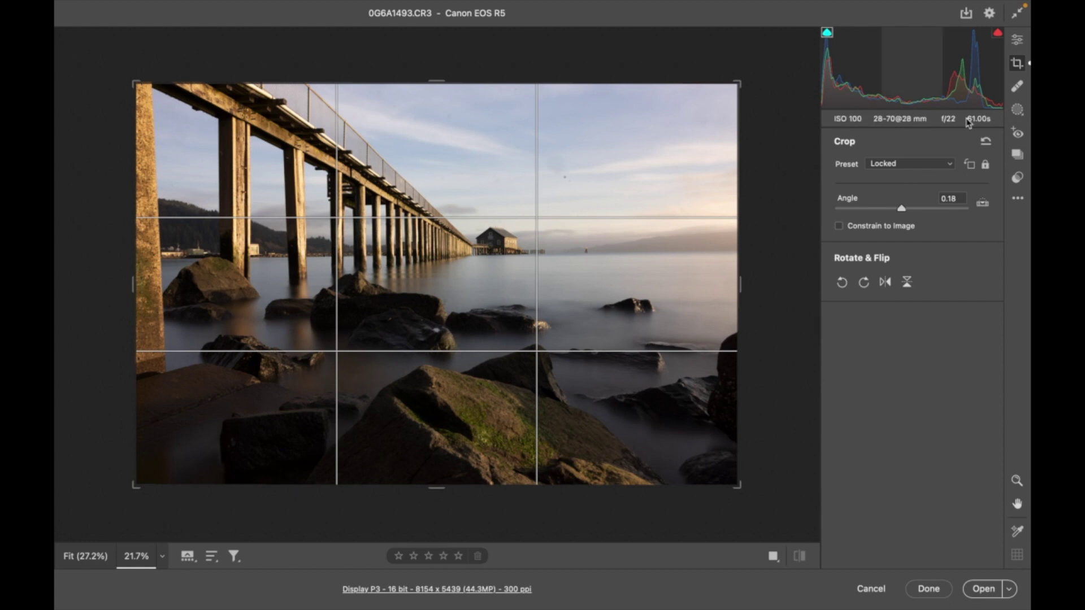
pyautogui.click(981, 204)
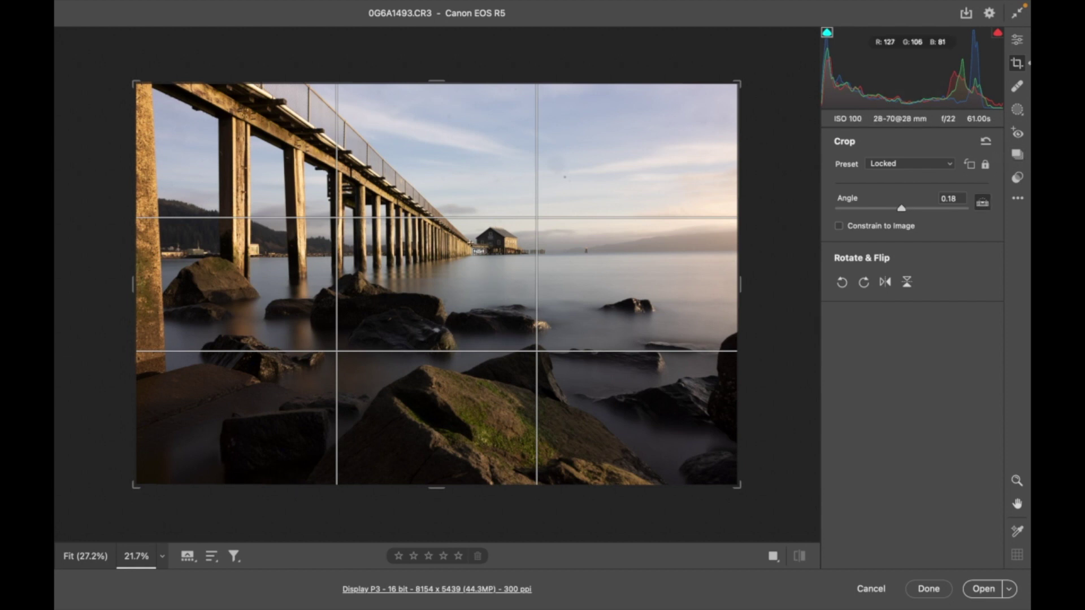
pyautogui.moveTo(597, 272); pyautogui.dragTo(713, 255)
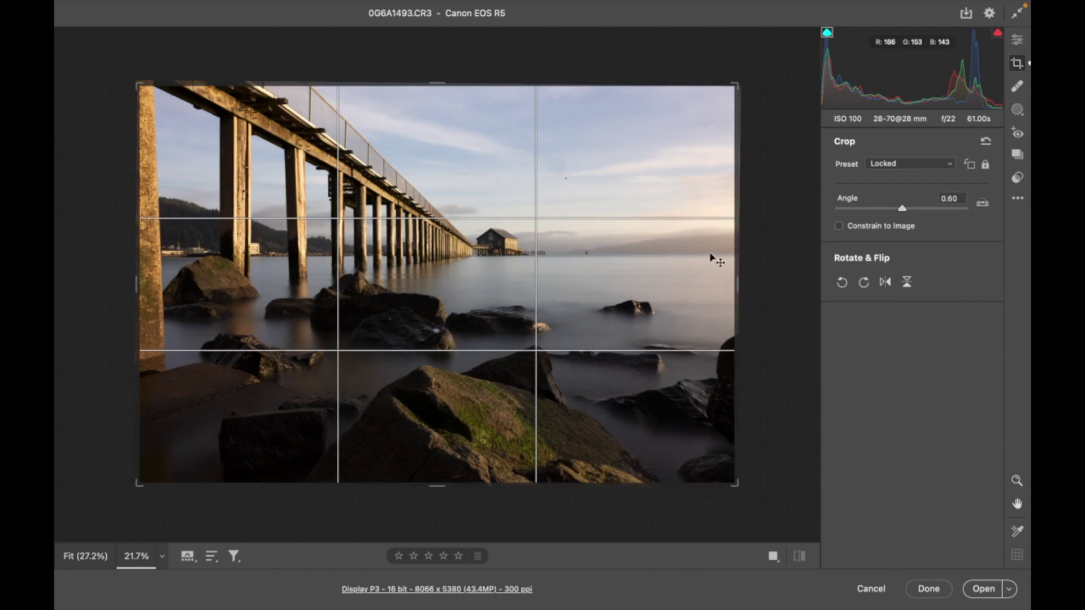
pyautogui.press('Return')
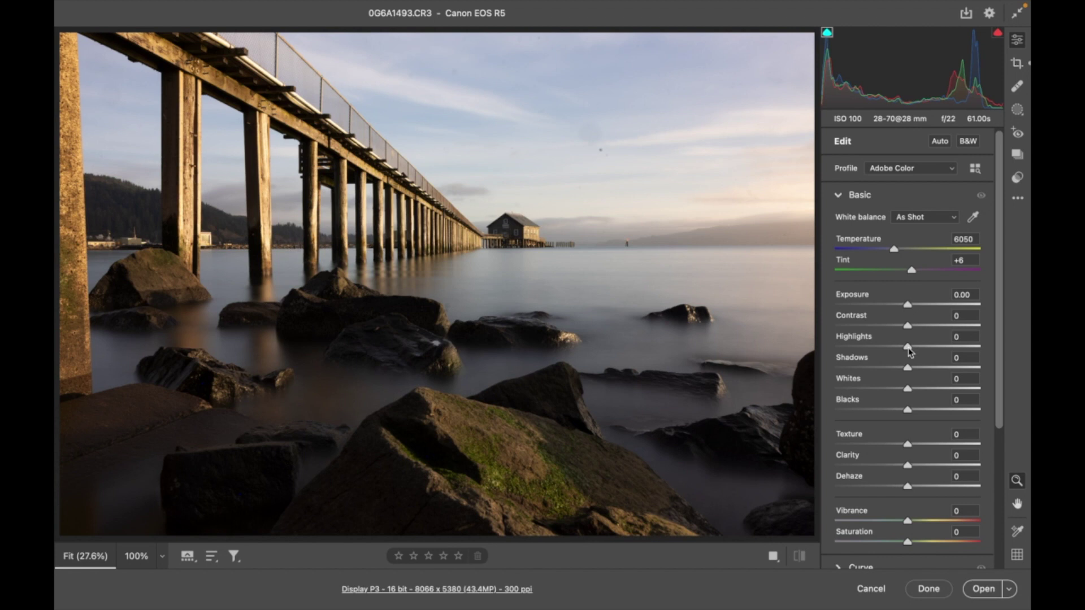
# Apply the automatic tonal adjustments to the whole photo and create a mask that selects the sky.
pyautogui.click(940, 141)
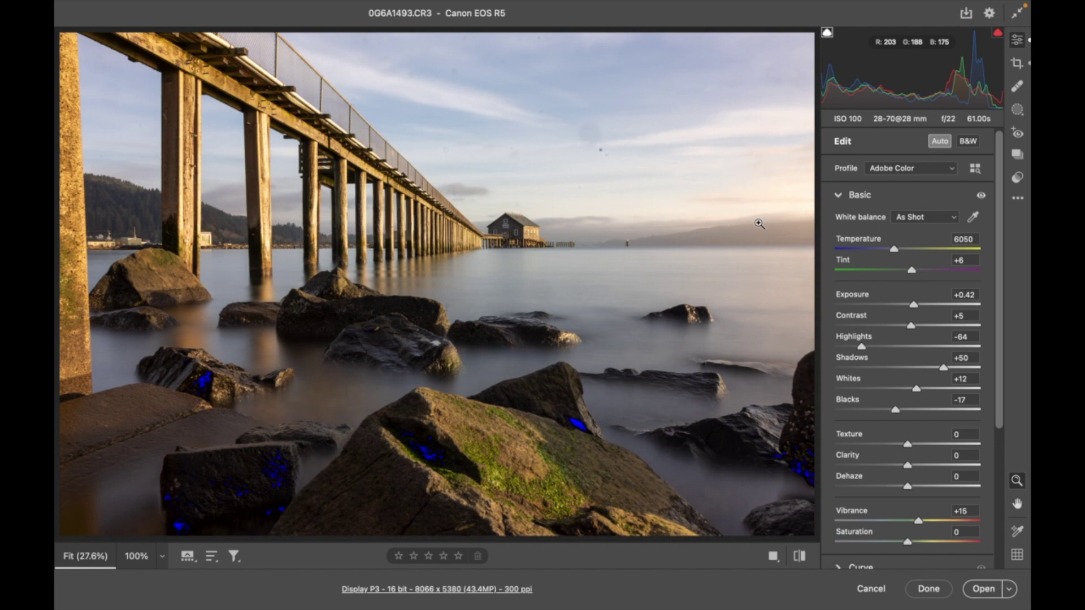
pyautogui.click(1021, 114)
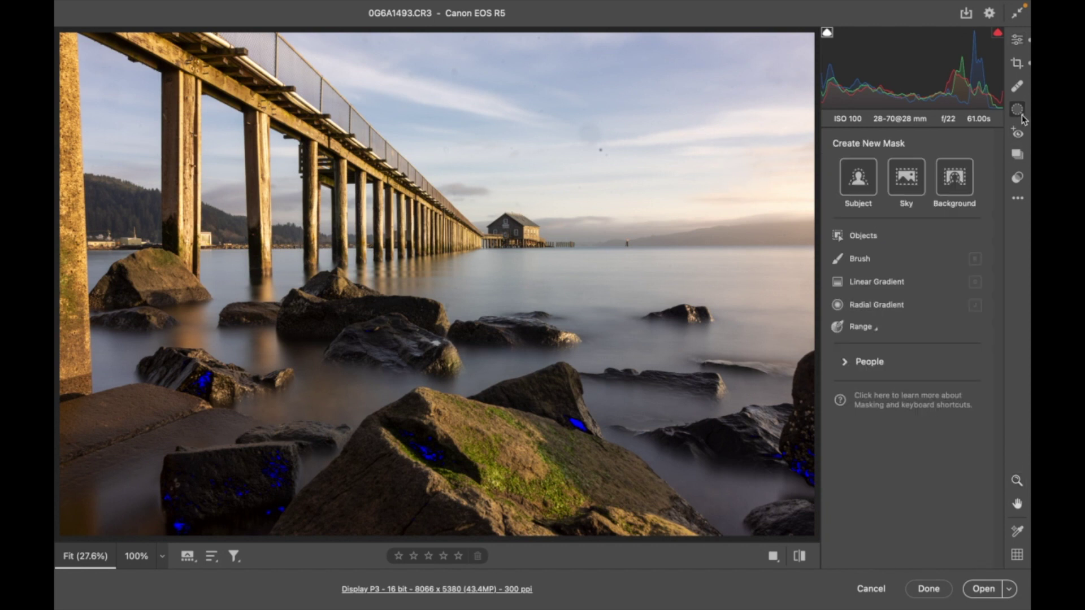
pyautogui.click(907, 191)
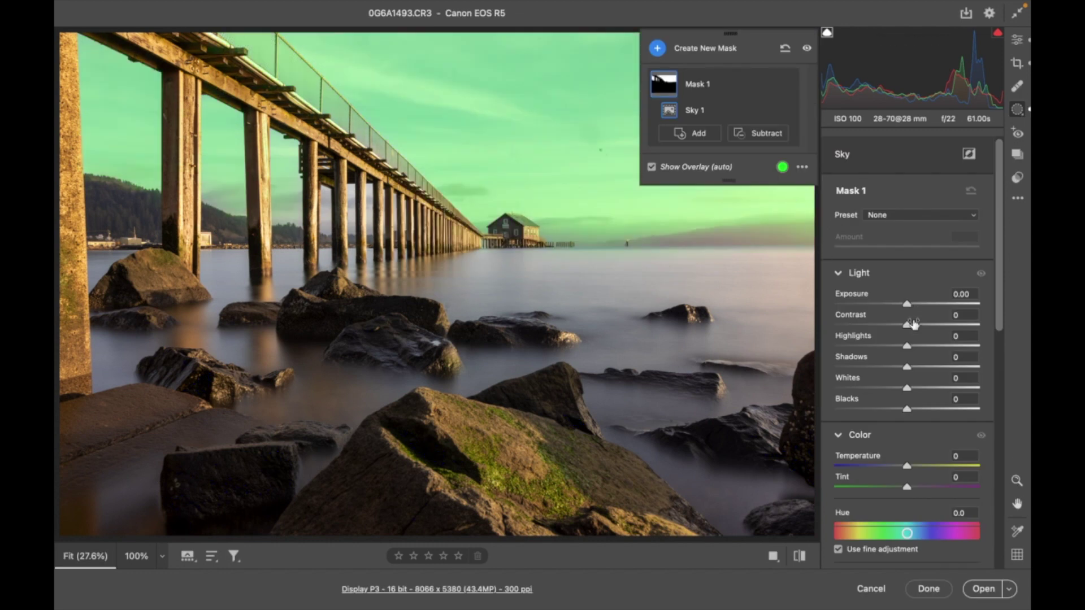
# Set the sky mask's Highlights to -70 and Exposure to +0.85.
pyautogui.moveTo(907, 345); pyautogui.dragTo(865, 348)
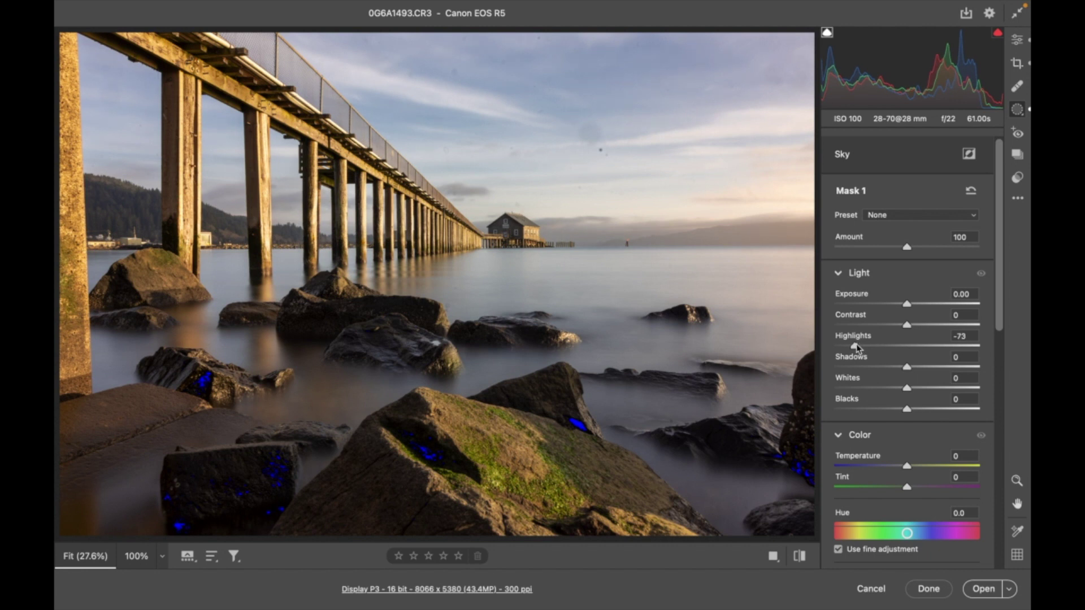
pyautogui.moveTo(858, 347); pyautogui.dragTo(858, 348)
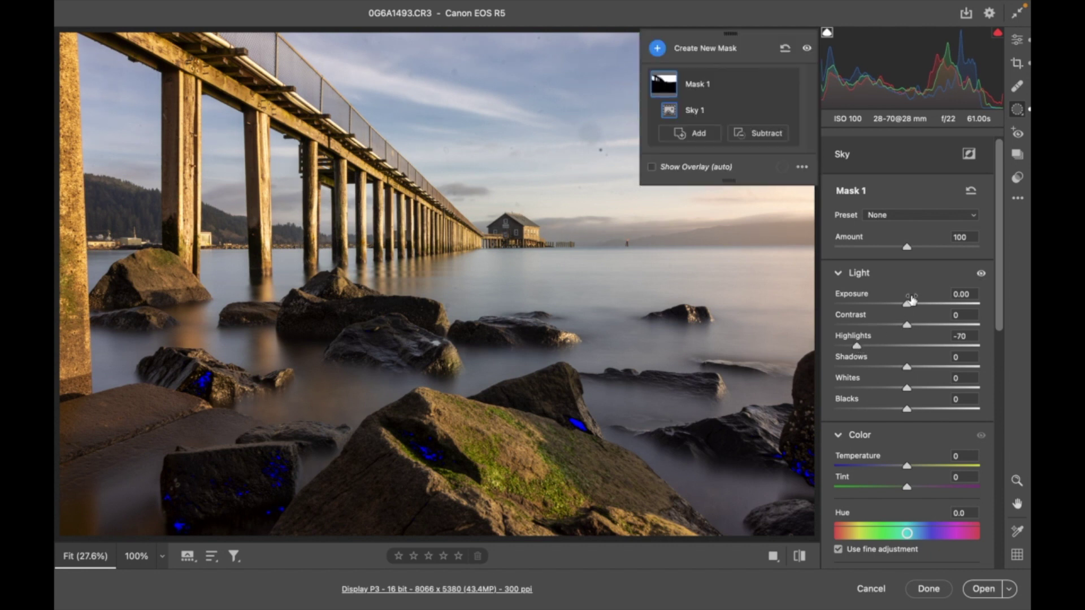
pyautogui.moveTo(909, 305); pyautogui.dragTo(919, 307)
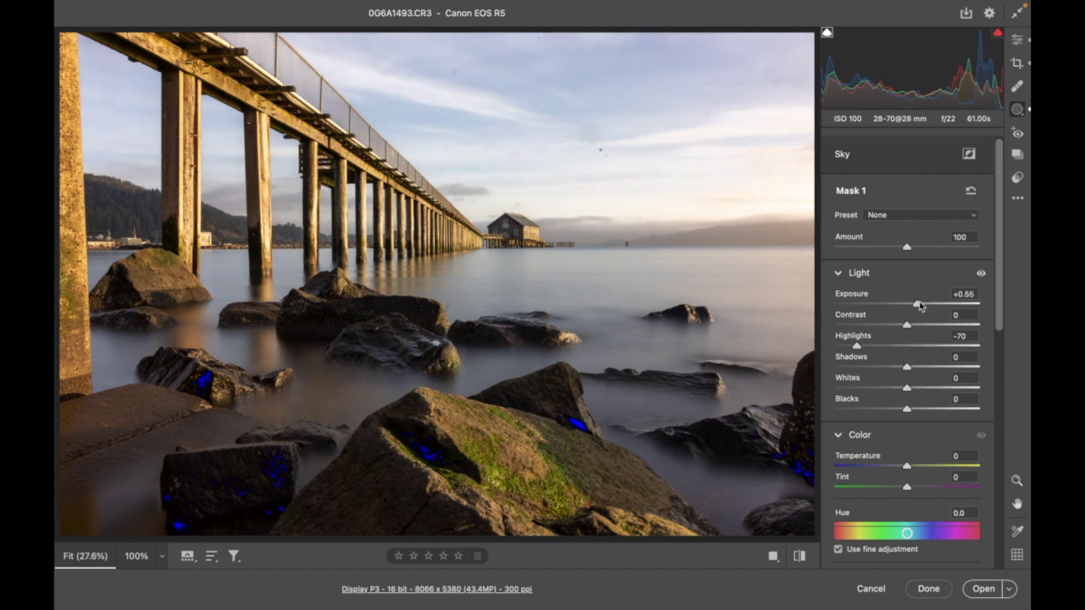
pyautogui.moveTo(920, 305); pyautogui.dragTo(924, 306)
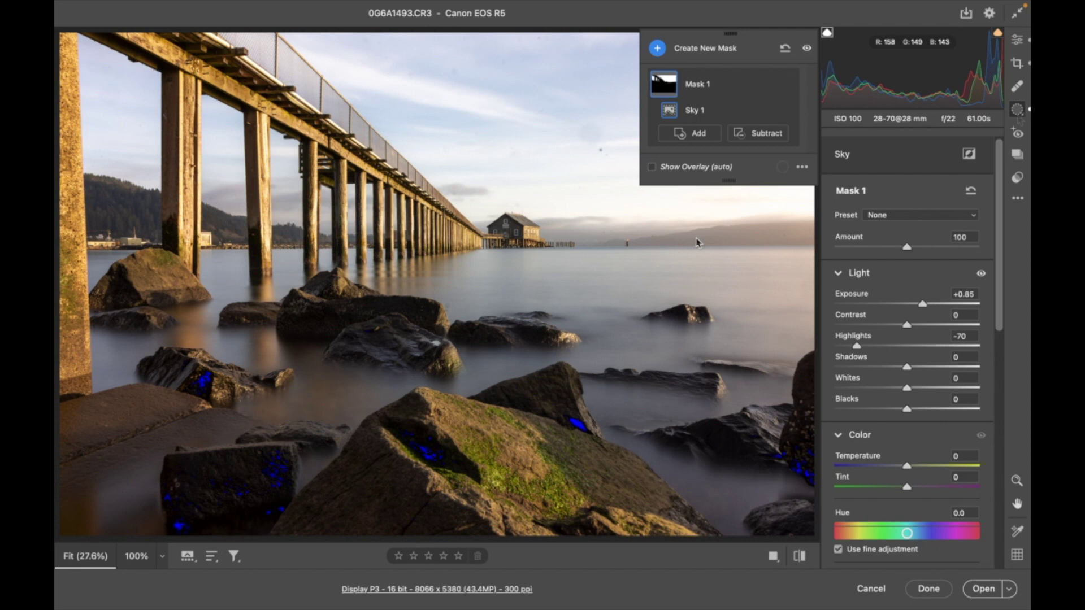
# Add a linear gradient mask that fades from the foreground rocks near the photo's lower edge up to the horizon.
pyautogui.click(657, 48)
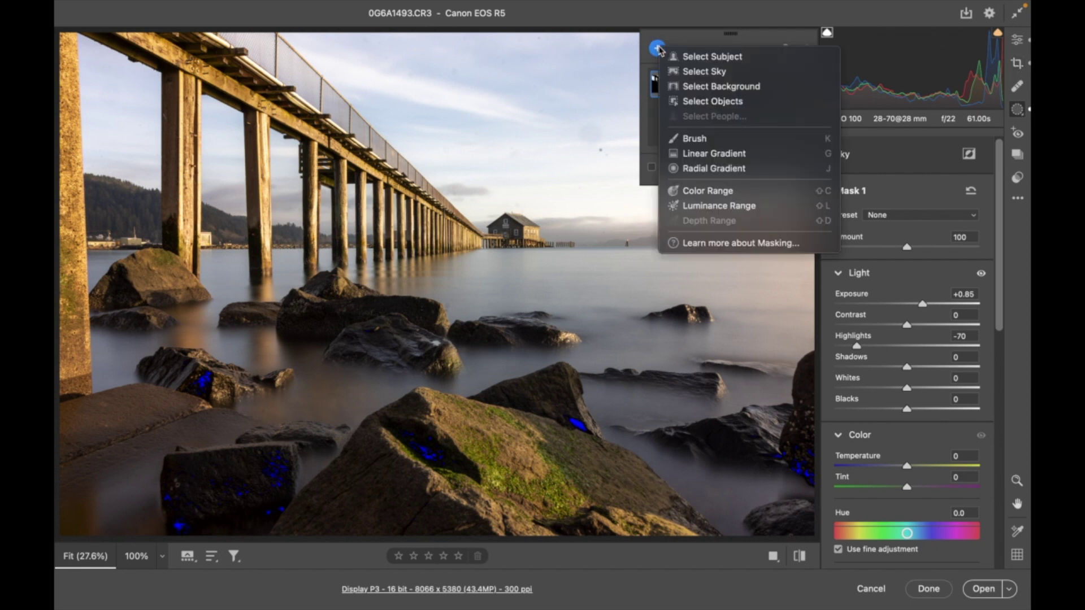
pyautogui.click(711, 155)
pyautogui.moveTo(500, 519); pyautogui.dragTo(500, 246)
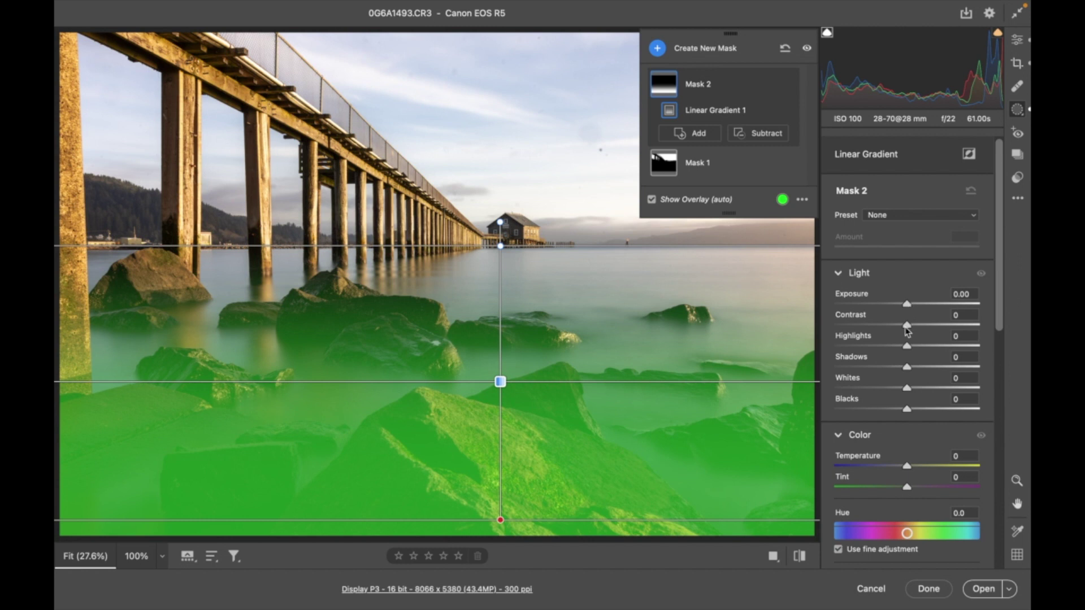
# Set the foreground gradient's Shadows to +26, Highlights to -19 and Temperature to -19.
pyautogui.moveTo(910, 367); pyautogui.dragTo(932, 372)
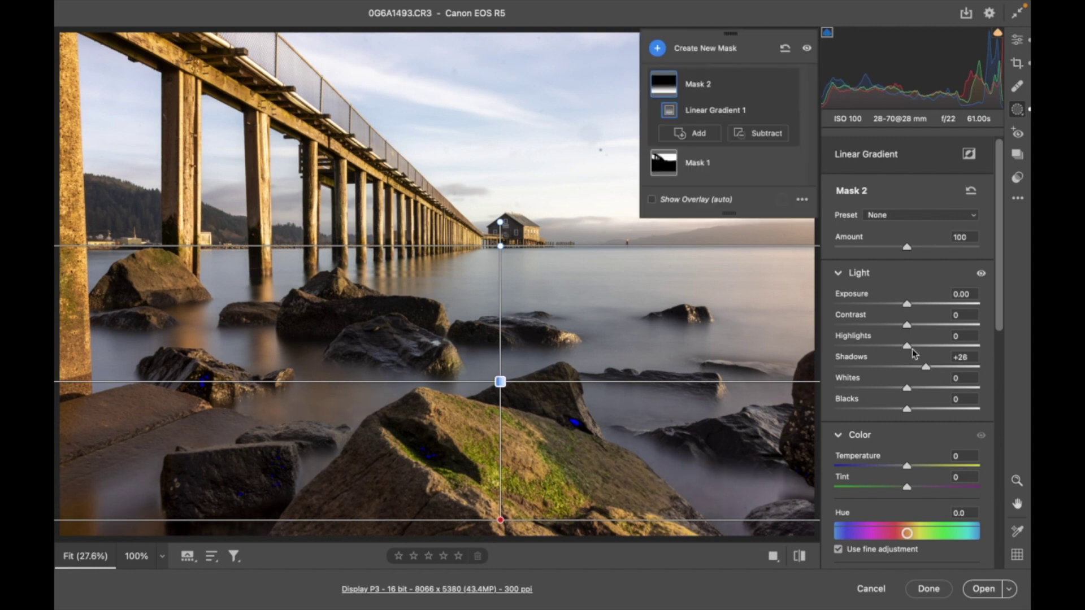
pyautogui.moveTo(908, 346)
pyautogui.mouseDown()
pyautogui.moveTo(884, 346)
pyautogui.moveTo(915, 347)
pyautogui.moveTo(898, 351)
pyautogui.mouseUp()
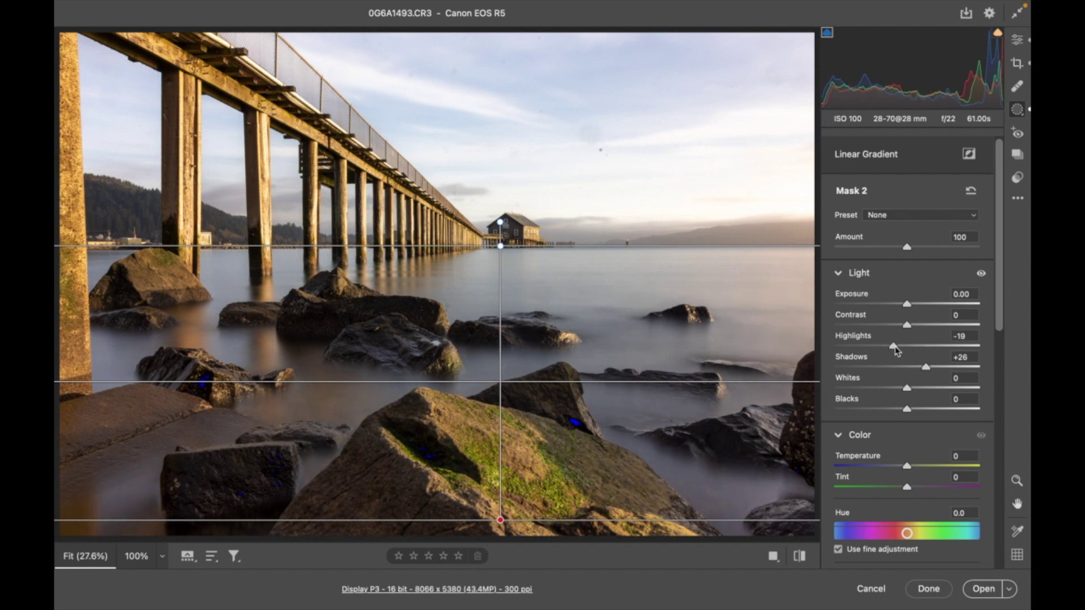
pyautogui.moveTo(895, 351); pyautogui.dragTo(896, 351)
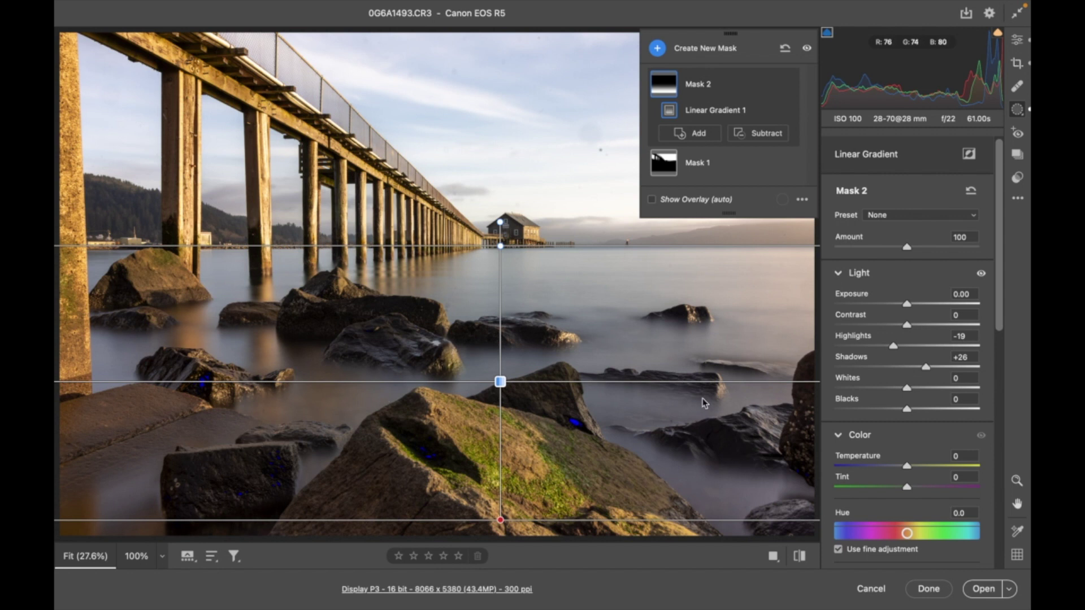
pyautogui.moveTo(906, 466)
pyautogui.mouseDown()
pyautogui.moveTo(894, 466)
pyautogui.moveTo(920, 465)
pyautogui.moveTo(893, 463)
pyautogui.mouseUp()
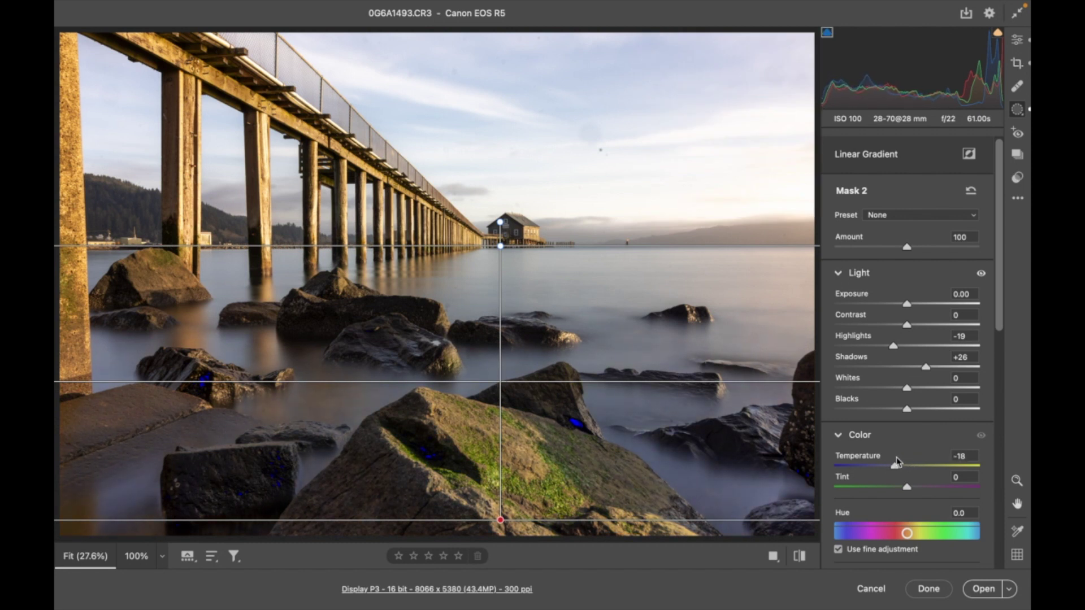
pyautogui.moveTo(892, 461); pyautogui.dragTo(895, 461)
pyautogui.moveTo(895, 461); pyautogui.dragTo(893, 460)
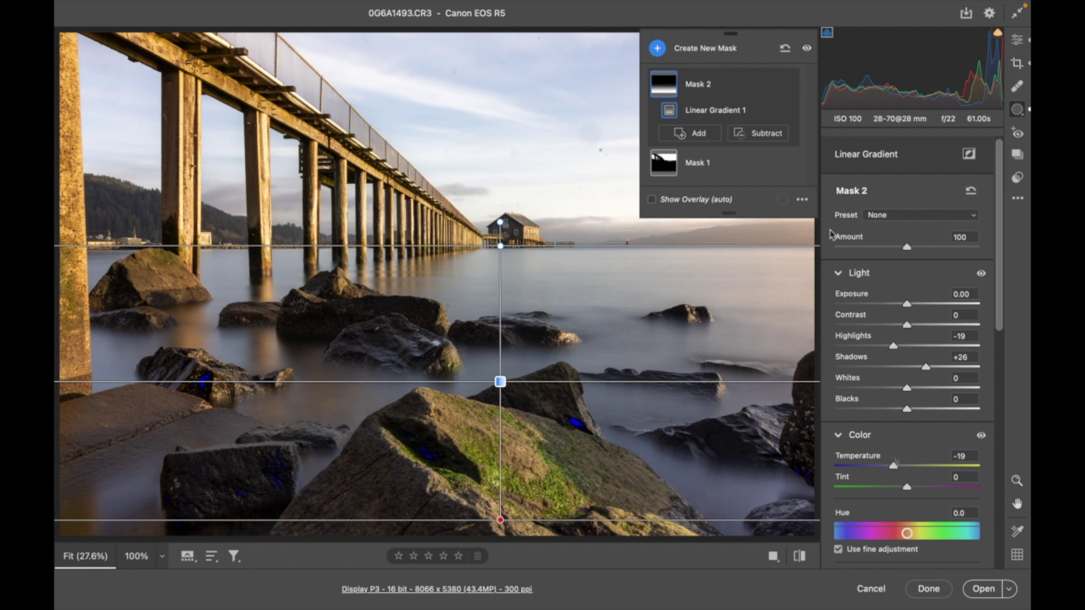
# Cool the sky mask by setting its Temperature to -41.
pyautogui.click(670, 163)
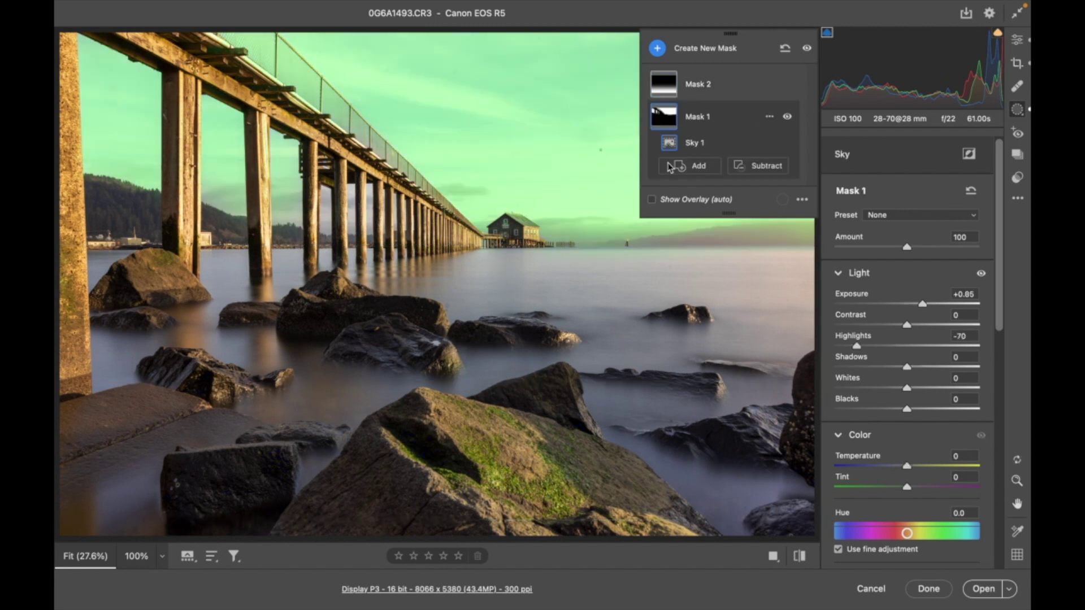
pyautogui.moveTo(907, 466); pyautogui.dragTo(877, 467)
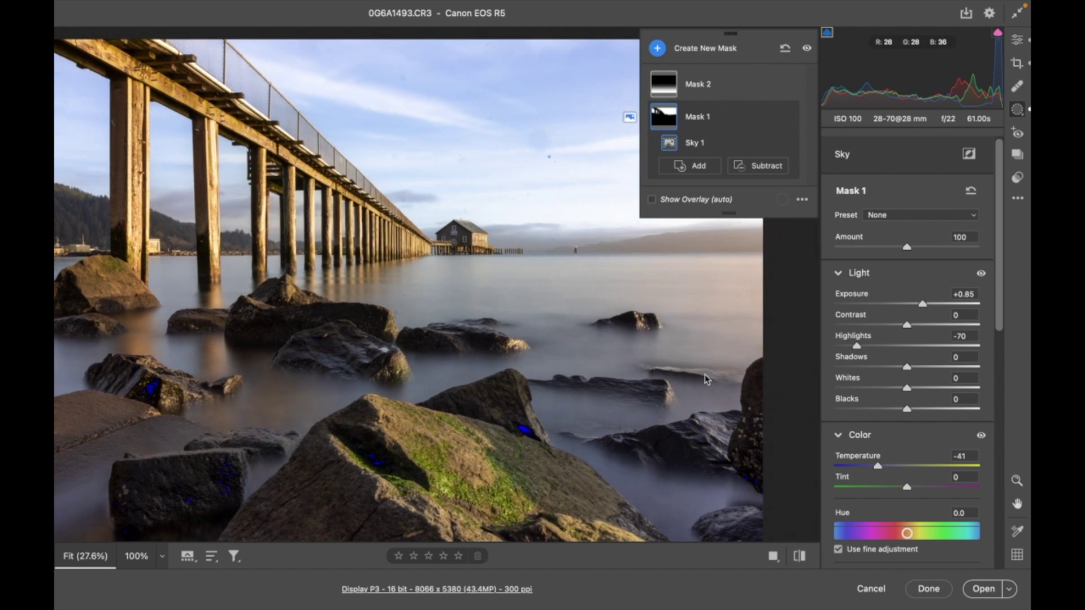
# Add a wide radial gradient mask centred over the water and mid-distance rocks, and invert it to affect the surroundings.
pyautogui.scroll(-3, 704, 374)
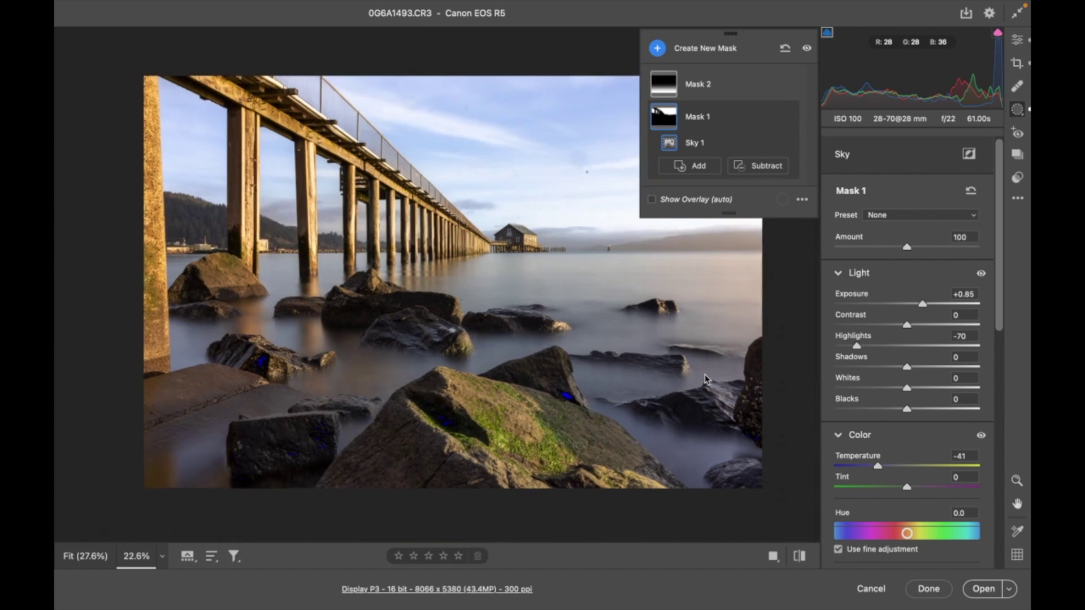
pyautogui.click(657, 48)
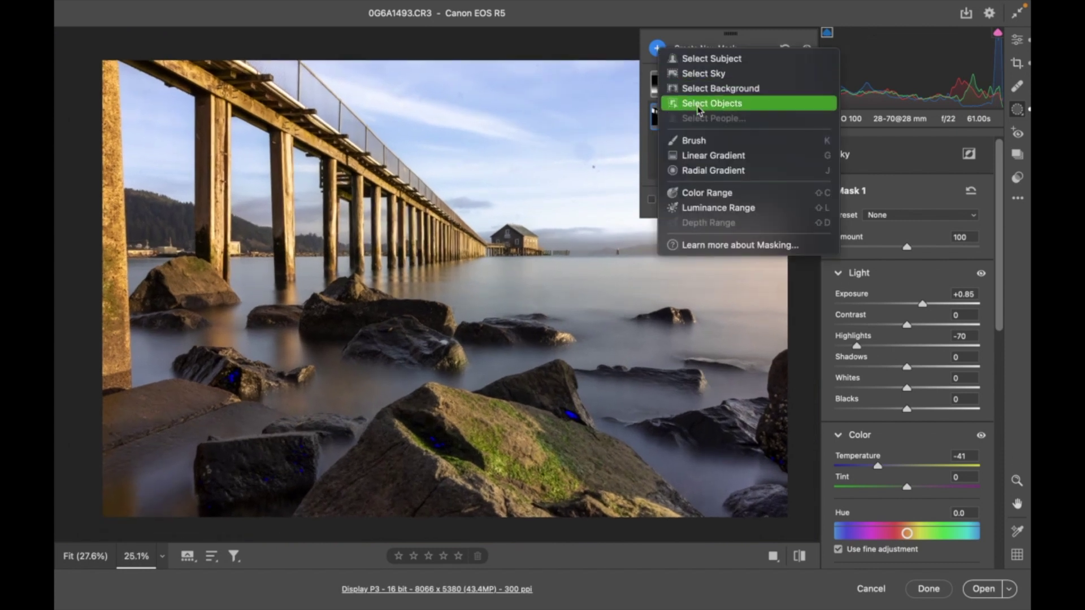
pyautogui.click(697, 168)
pyautogui.moveTo(333, 212)
pyautogui.mouseDown()
pyautogui.moveTo(599, 322)
pyautogui.moveTo(523, 262)
pyautogui.moveTo(675, 314)
pyautogui.moveTo(672, 330)
pyautogui.mouseUp()
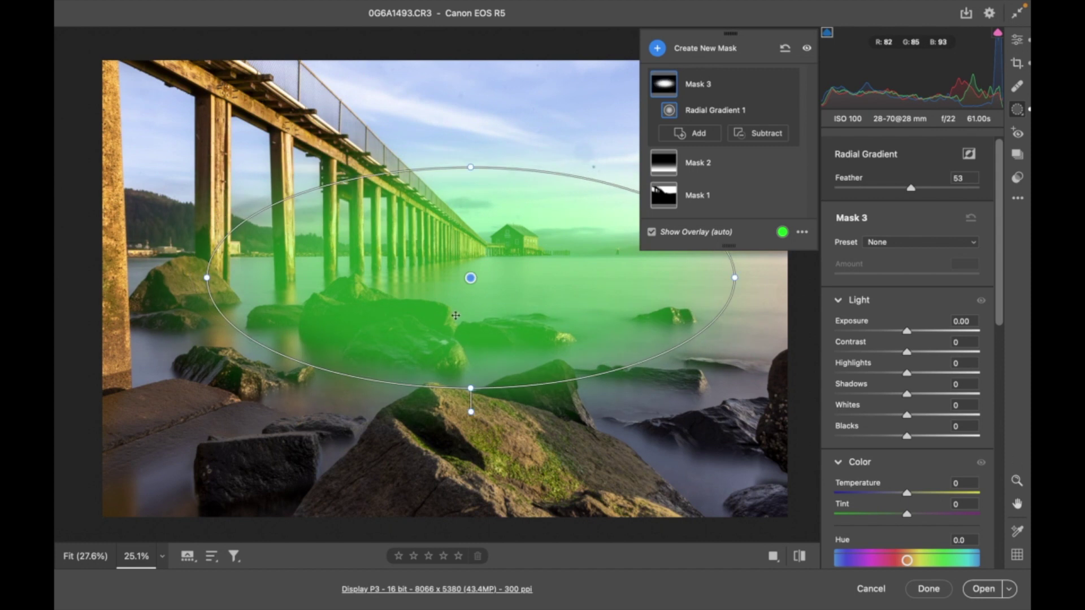
pyautogui.moveTo(138, 278); pyautogui.dragTo(134, 279)
pyautogui.moveTo(473, 284); pyautogui.dragTo(457, 292)
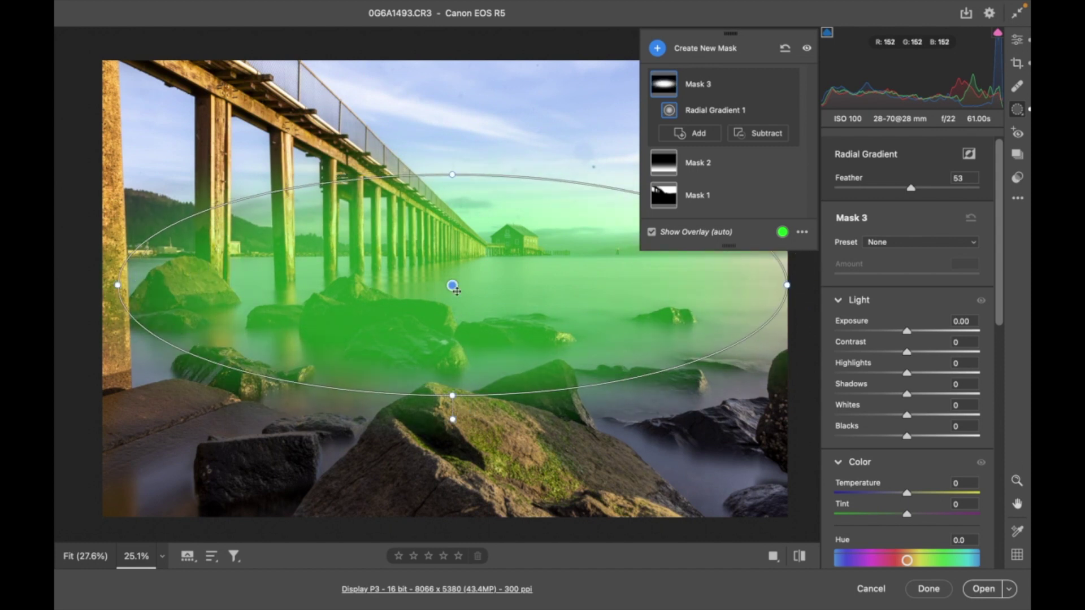
pyautogui.press("'")
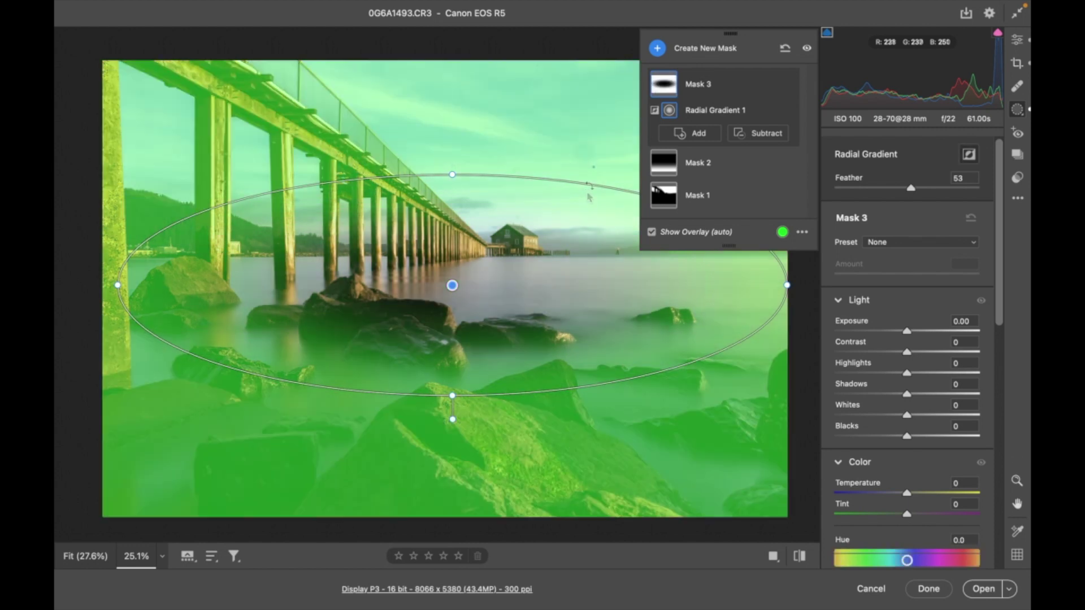
# Set the inverted radial mask's Exposure to +0.50 and Texture to +24, and raise its Clarity.
pyautogui.moveTo(908, 332); pyautogui.dragTo(914, 329)
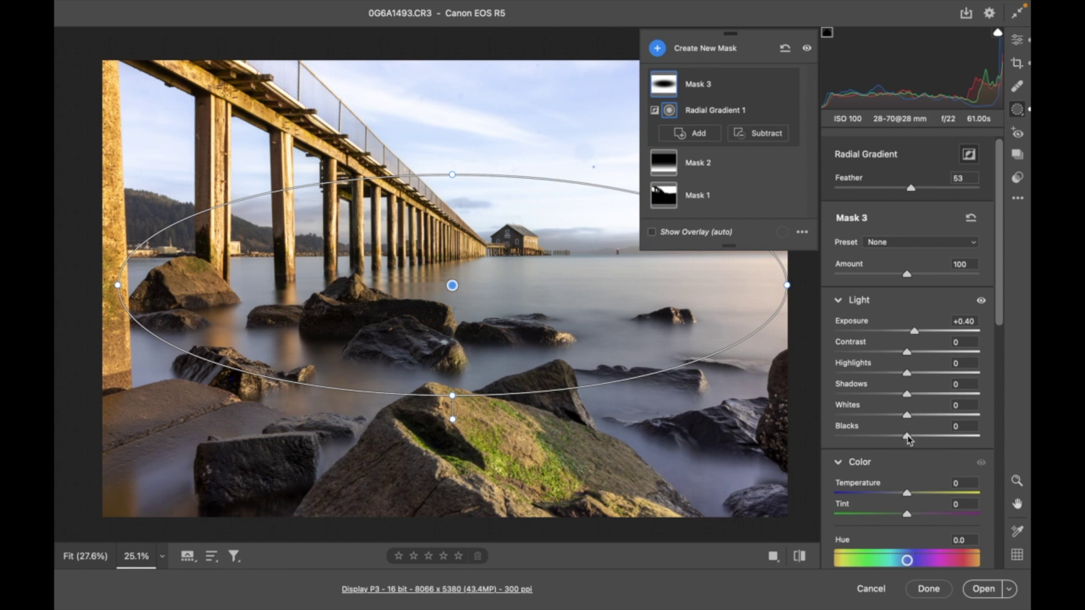
pyautogui.moveTo(916, 332); pyautogui.dragTo(919, 334)
pyautogui.scroll(-10, 916, 336)
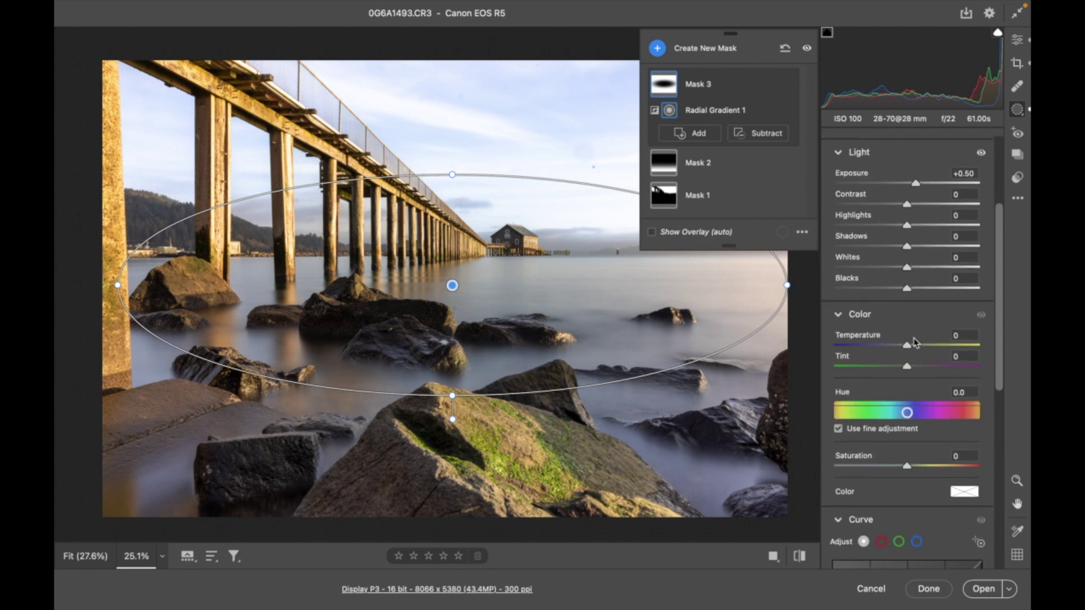
pyautogui.scroll(-1, 916, 342)
pyautogui.moveTo(906, 437); pyautogui.dragTo(917, 458)
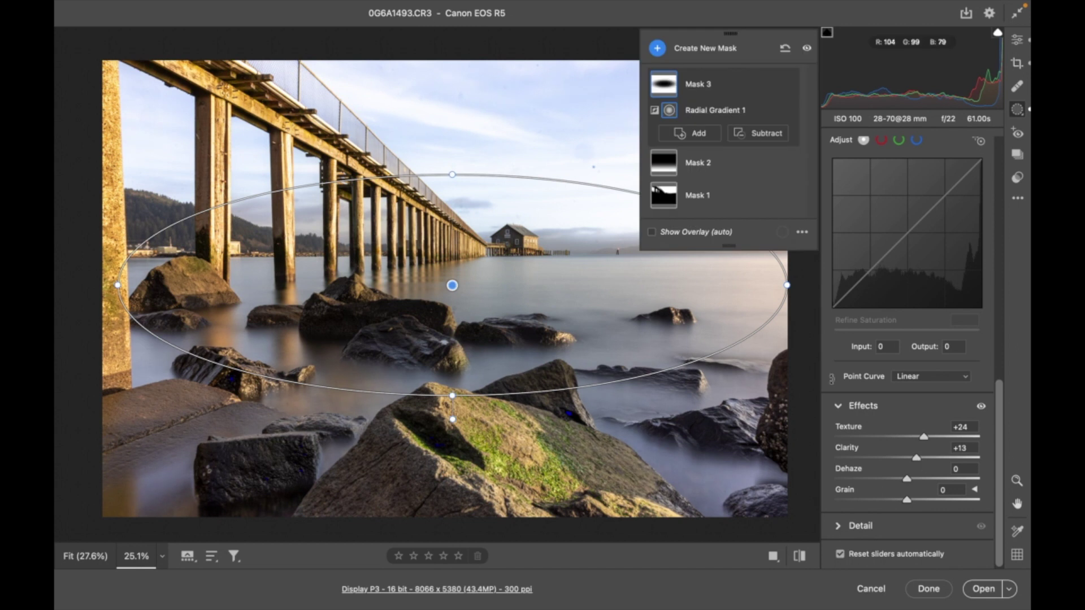
pyautogui.moveTo(917, 458); pyautogui.dragTo(926, 460)
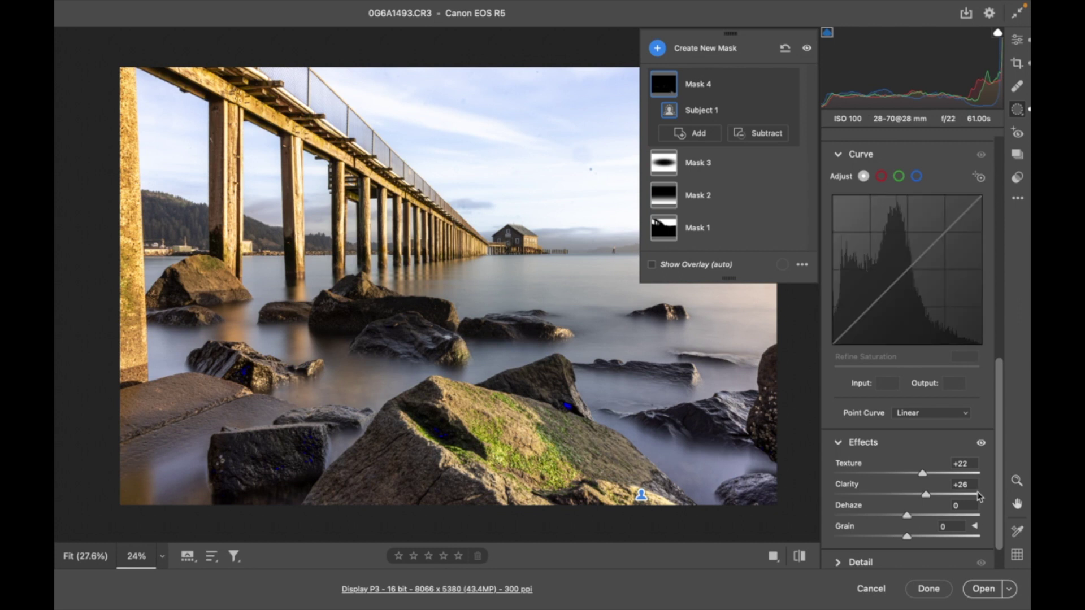
# Open the developed photo in Photoshop and zoom to 33.3% on the sky above the boathouse.
pyautogui.click(980, 591)
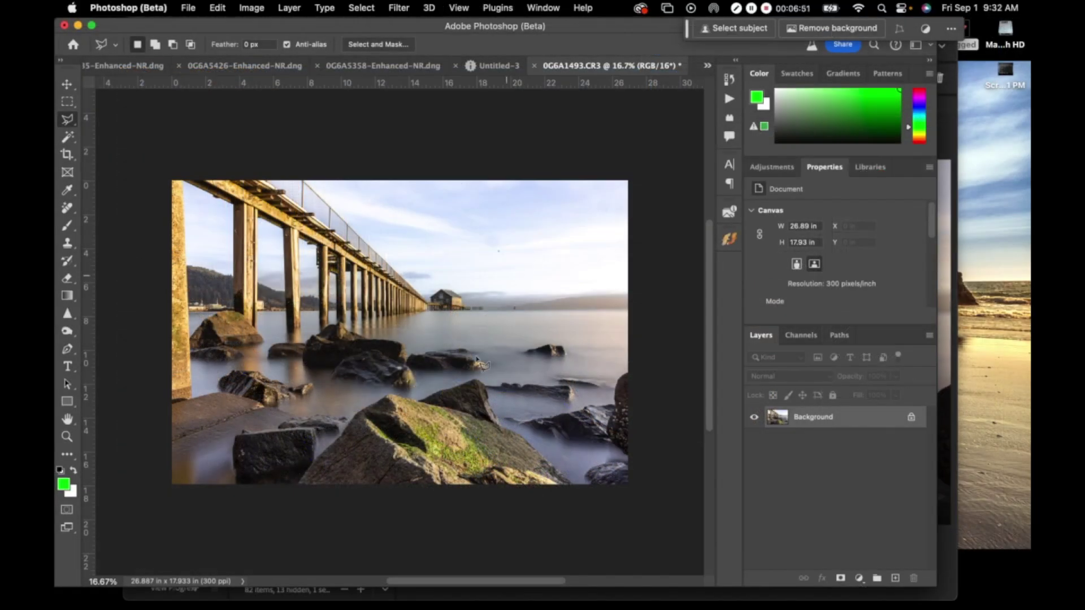
pyautogui.click(67, 436)
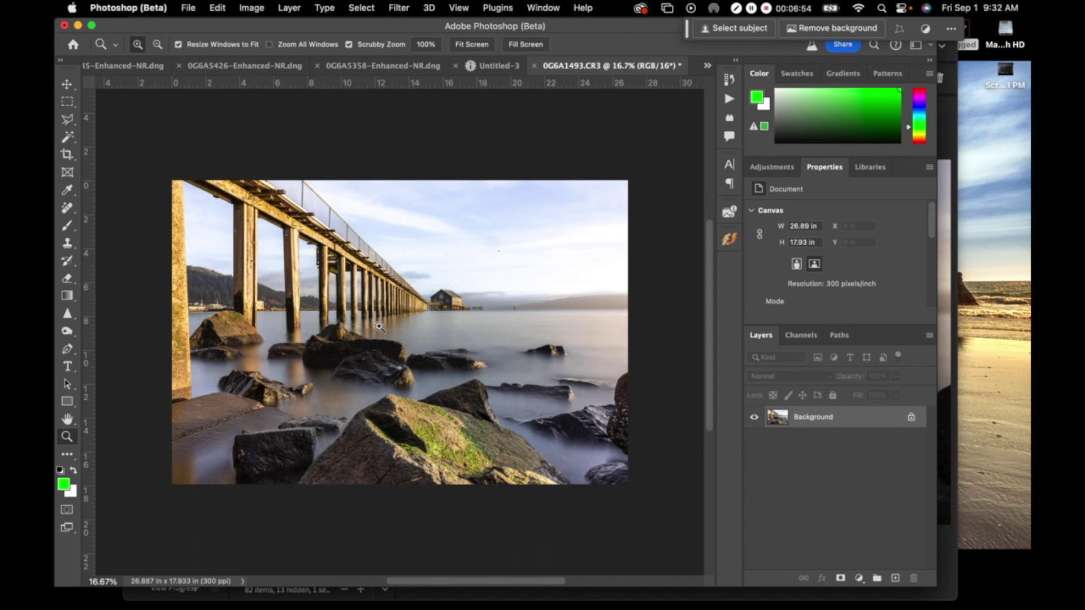
pyautogui.click(517, 273)
pyautogui.click(516, 235)
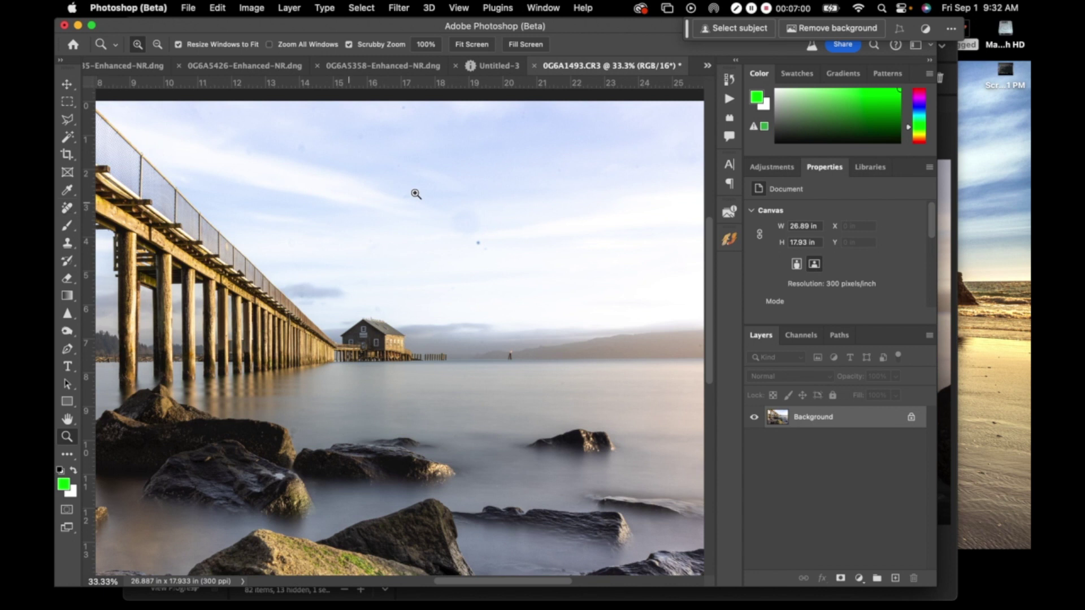
# Mark the dust spots in the sky above and beyond the boathouse with the Remove tool at brush size 175.
pyautogui.click(71, 213)
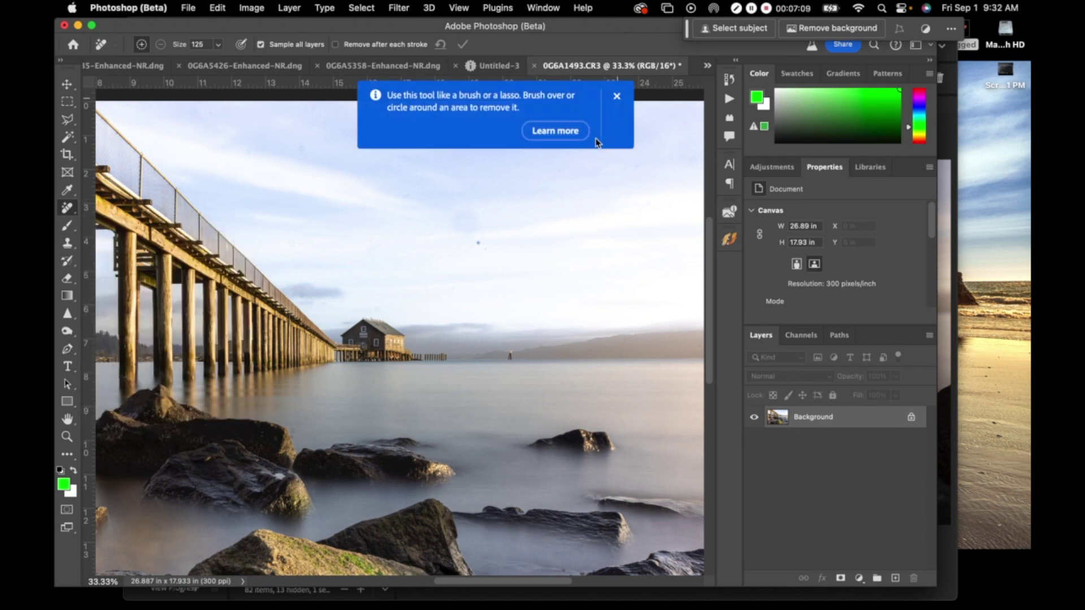
pyautogui.press(']')
pyautogui.press(']')
pyautogui.press(']')
pyautogui.press(']')
pyautogui.press('[')
pyautogui.press('[')
pyautogui.press('[')
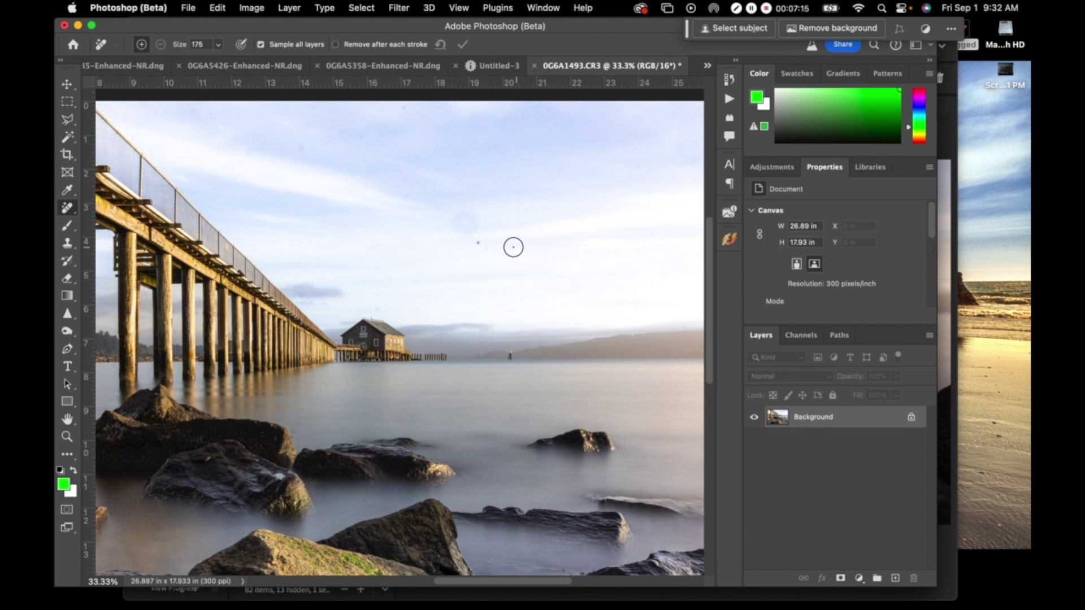
pyautogui.click(478, 244)
pyautogui.click(481, 224)
pyautogui.moveTo(473, 222); pyautogui.dragTo(465, 223)
# Add a short Remove stroke over the blemish in the pale sky near the photo's right edge.
pyautogui.hscroll(5, 327, 215)
pyautogui.scroll(2, 326, 215)
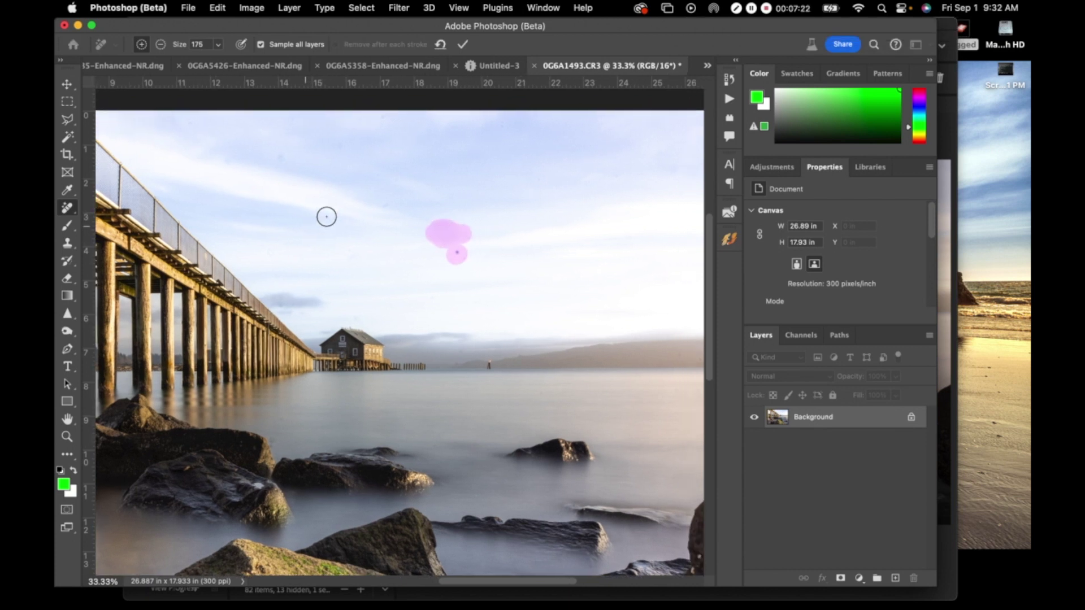
pyautogui.hscroll(2, 474, 189)
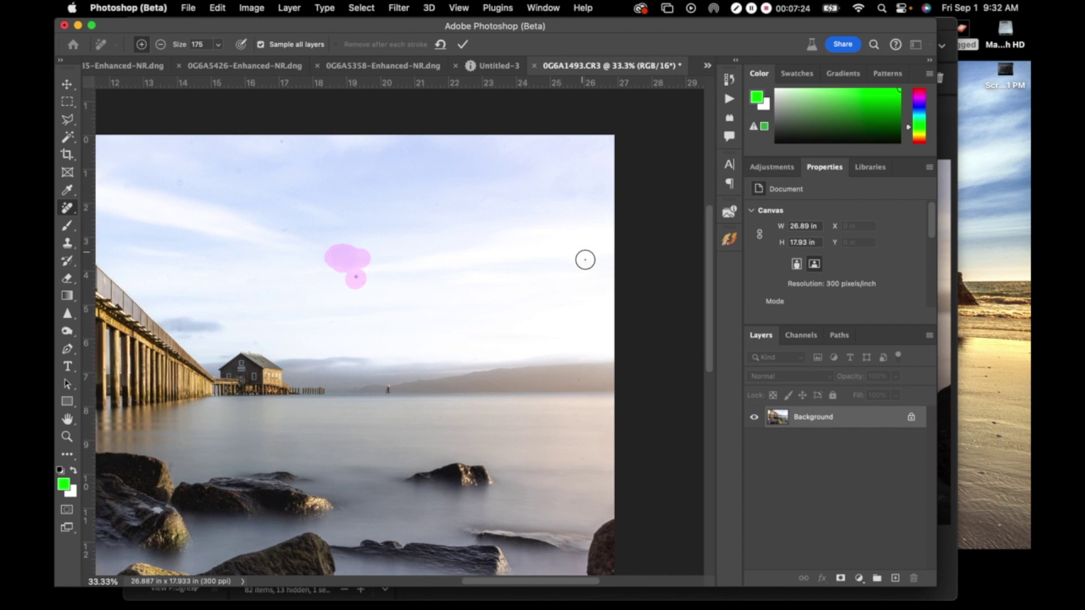
pyautogui.moveTo(514, 282); pyautogui.dragTo(525, 281)
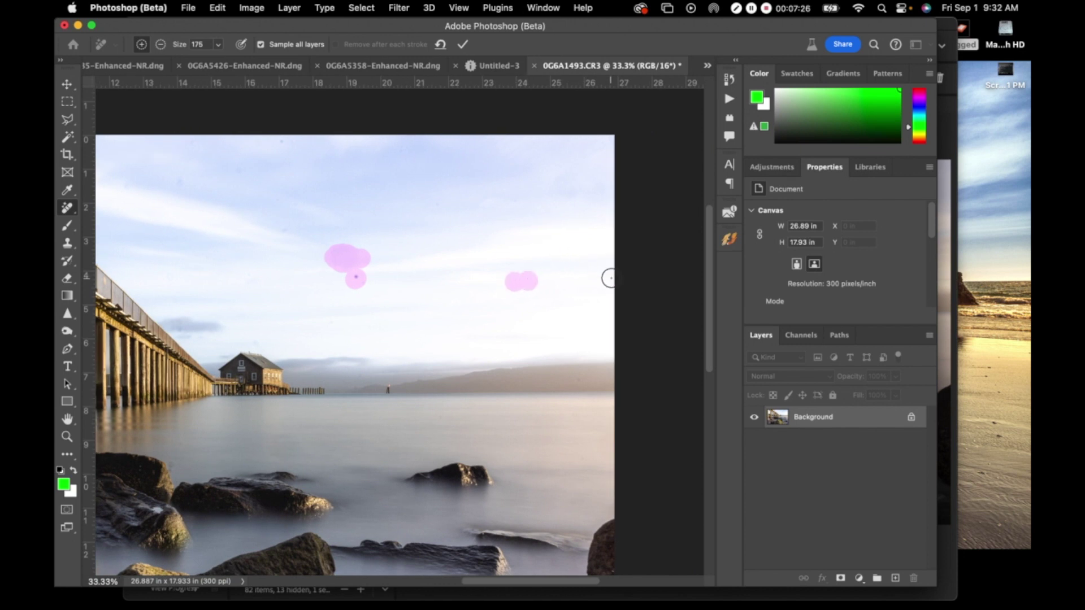
# Mark the dust spots in the patch of sky between the two leftmost pier pilings for removal.
pyautogui.hscroll(-10, 610, 277)
pyautogui.hscroll(-10, 611, 277)
pyautogui.scroll(1, 611, 277)
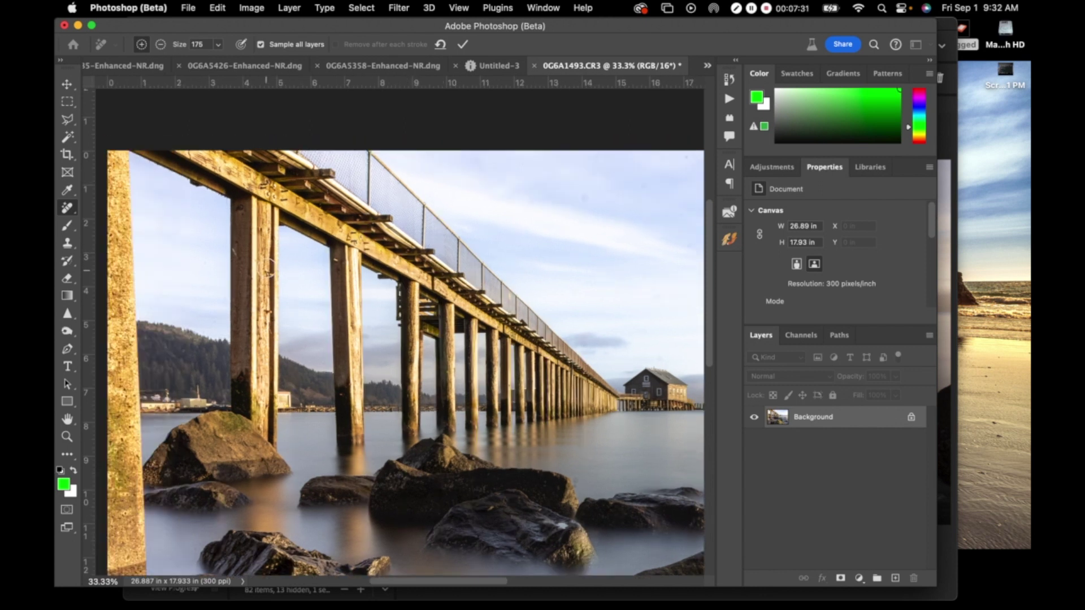
pyautogui.click(205, 244)
pyautogui.click(166, 260)
pyautogui.click(201, 273)
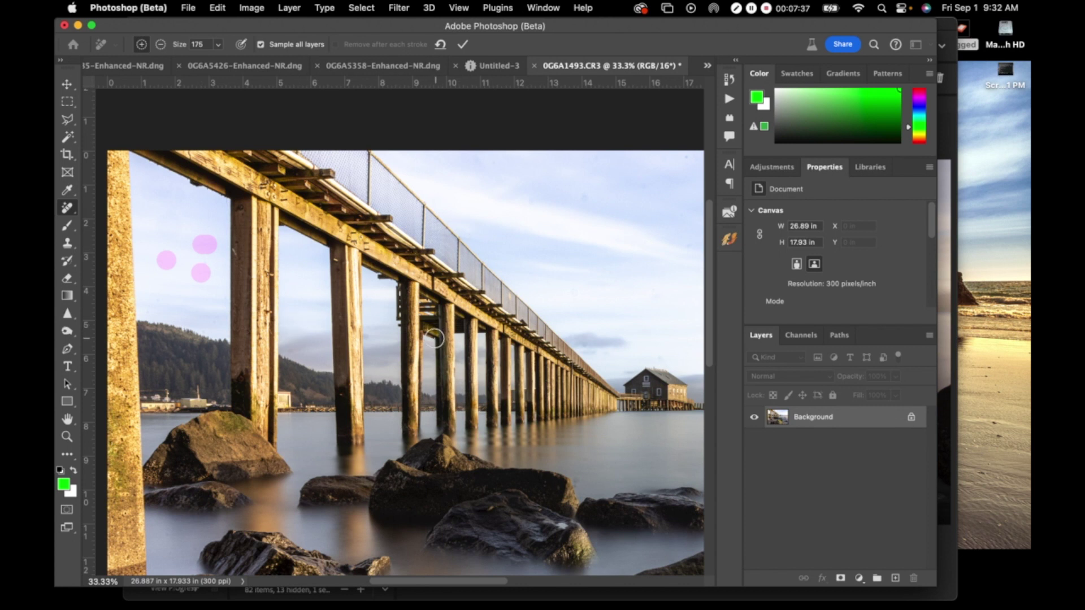
# Mark the two spots high in the sky beyond the pier railing and apply the removal to all marked areas.
pyautogui.scroll(-2, 434, 338)
pyautogui.hscroll(3, 434, 338)
pyautogui.hscroll(4, 434, 338)
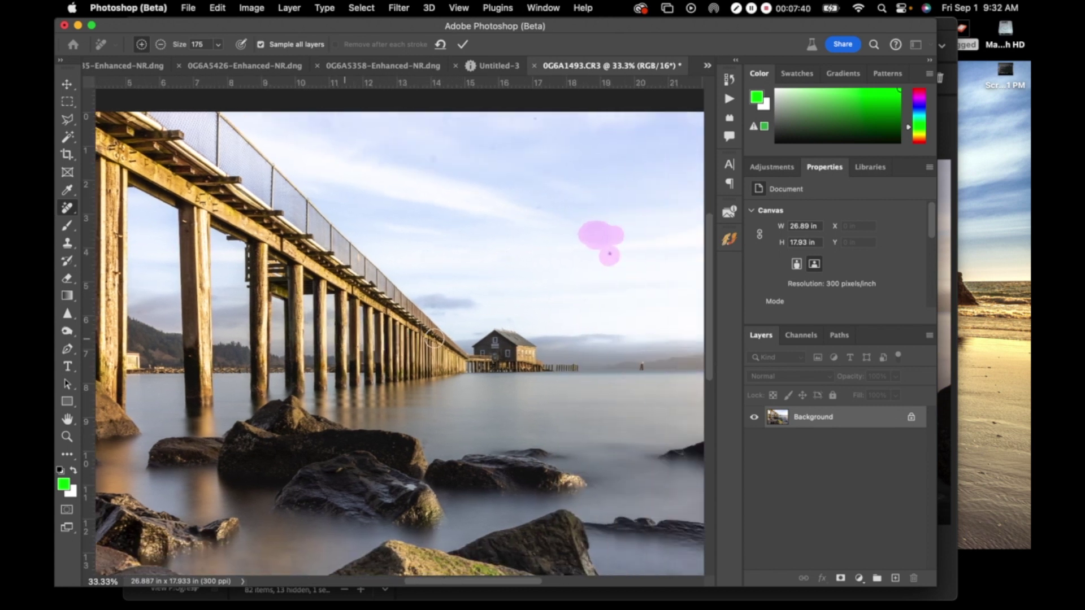
pyautogui.click(532, 120)
pyautogui.click(439, 159)
pyautogui.hscroll(5, 533, 220)
pyautogui.hscroll(2, 534, 220)
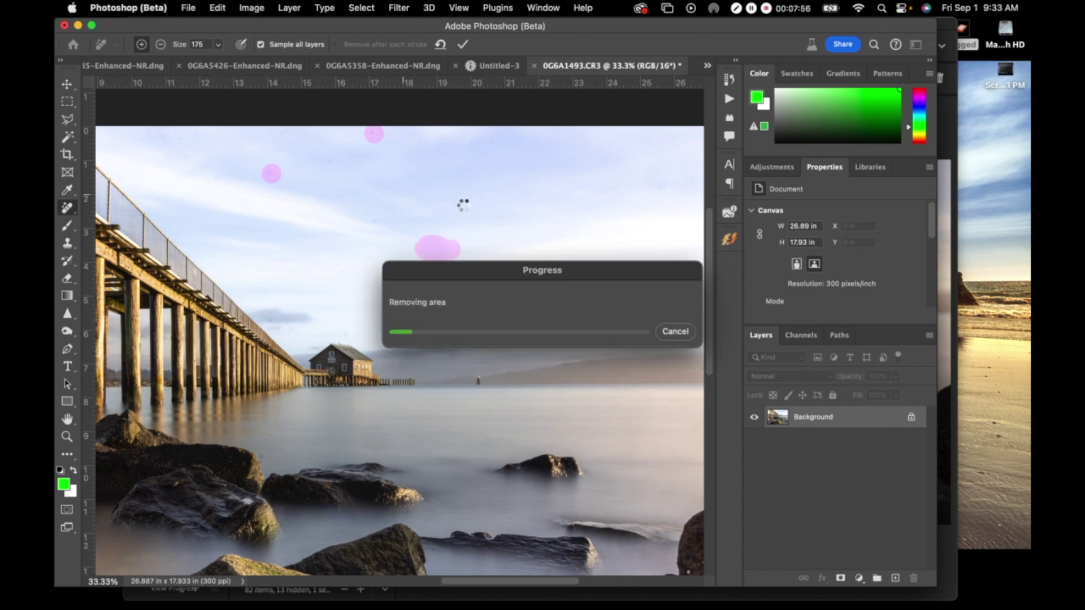
# Mark the faint spot at the upper edge of the white cloud streak above the pier for removal.
pyautogui.scroll(5, 595, 340)
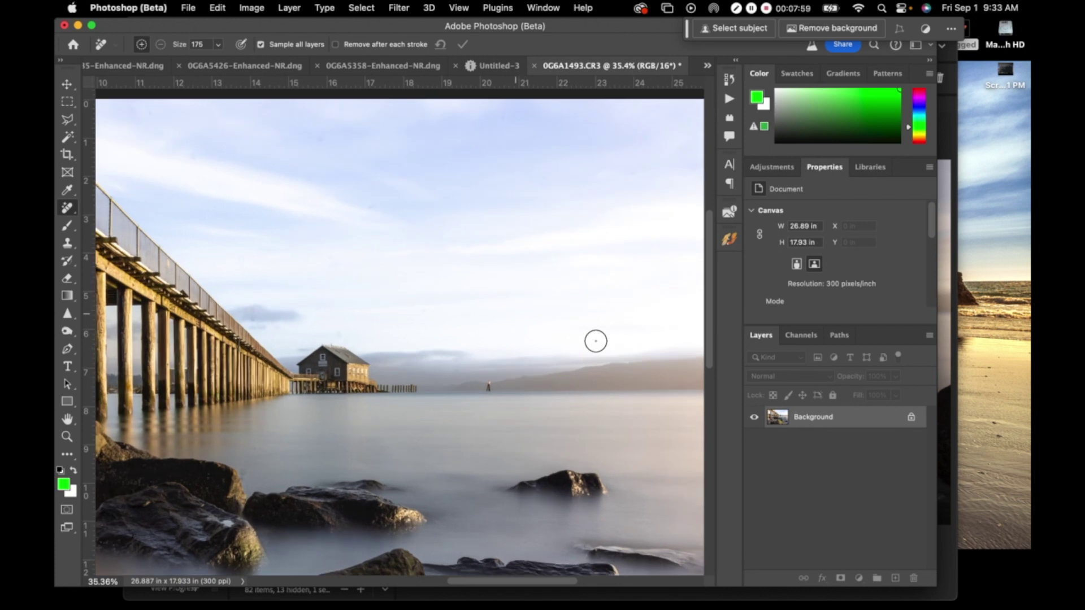
pyautogui.scroll(1, 596, 341)
pyautogui.scroll(5, 595, 336)
pyautogui.hscroll(-4, 599, 334)
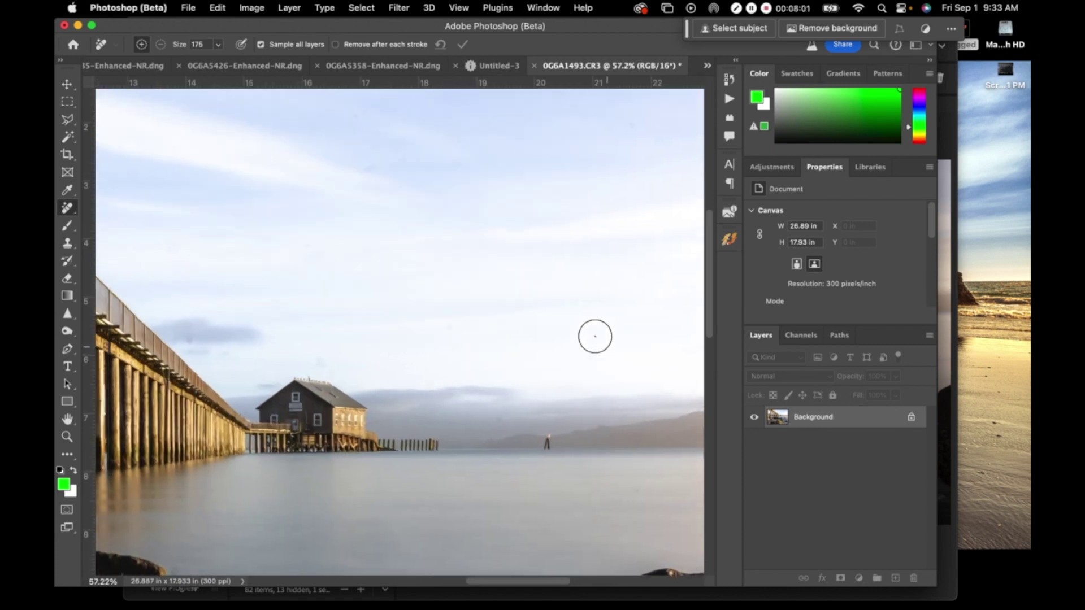
pyautogui.hscroll(-2, 605, 333)
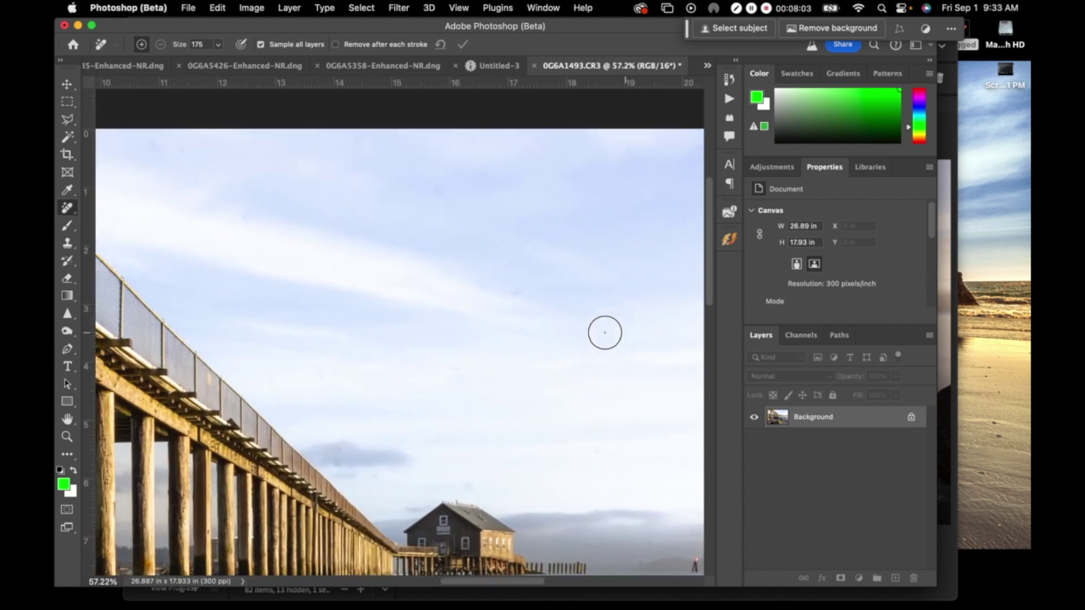
pyautogui.click(249, 217)
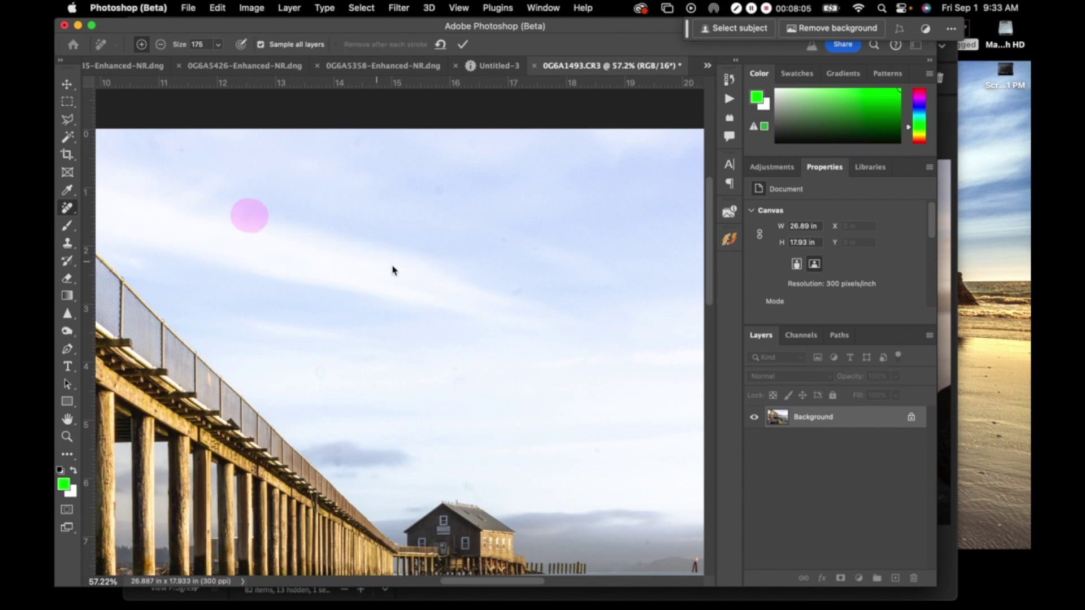
# Check the remaining sky for dust and mark the spot beside the pier piling with the Remove brush at size 90.
pyautogui.hscroll(10, 390, 265)
pyautogui.hscroll(20, 390, 265)
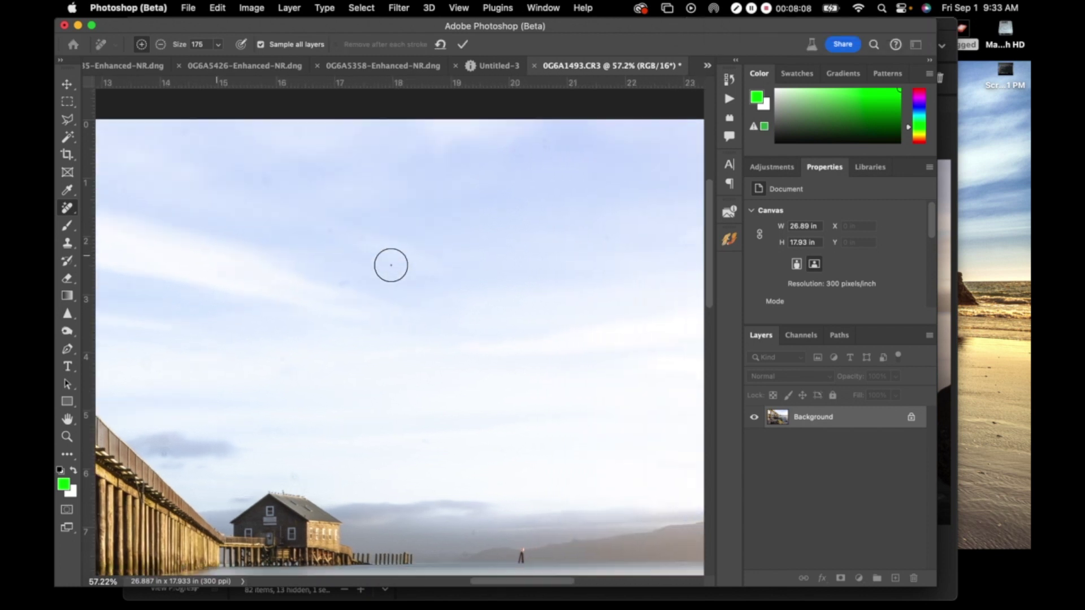
pyautogui.hscroll(20, 390, 265)
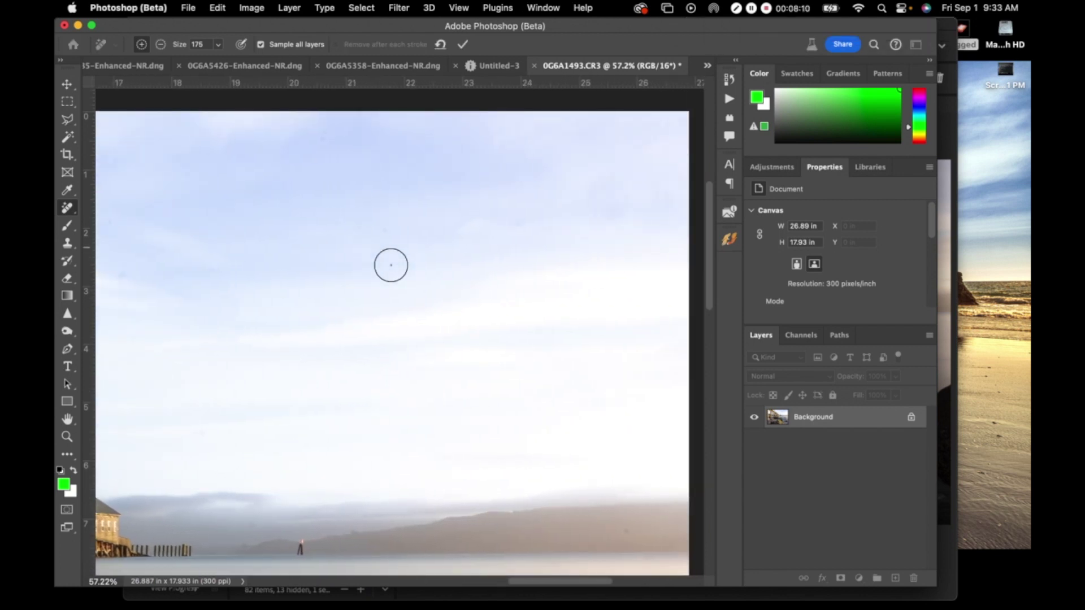
pyautogui.hscroll(17, 410, 261)
pyautogui.scroll(-6, 410, 262)
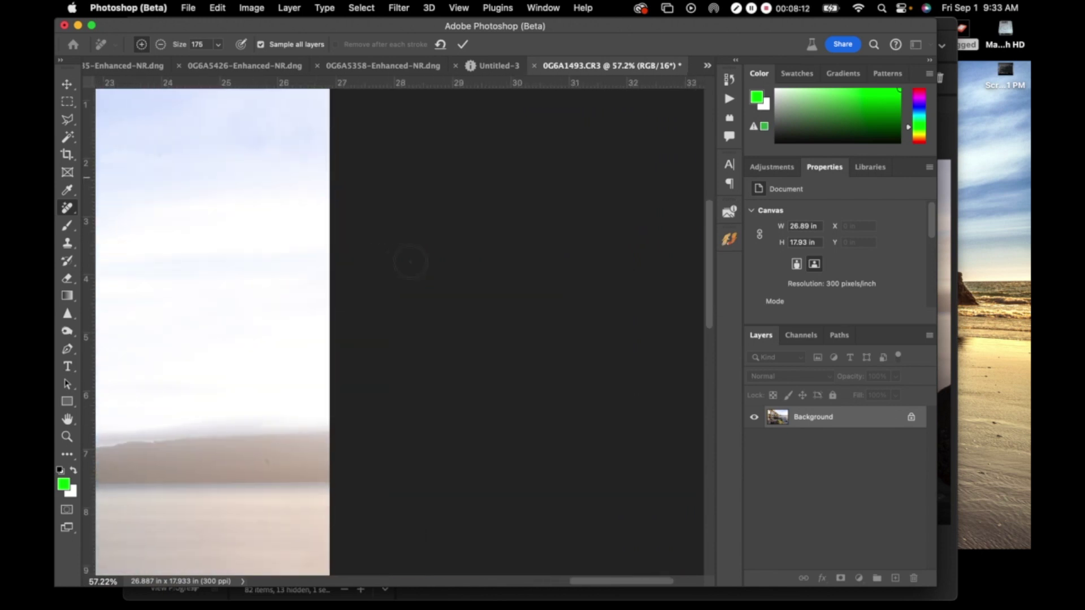
pyautogui.hscroll(-7, 418, 261)
pyautogui.hscroll(-20, 425, 260)
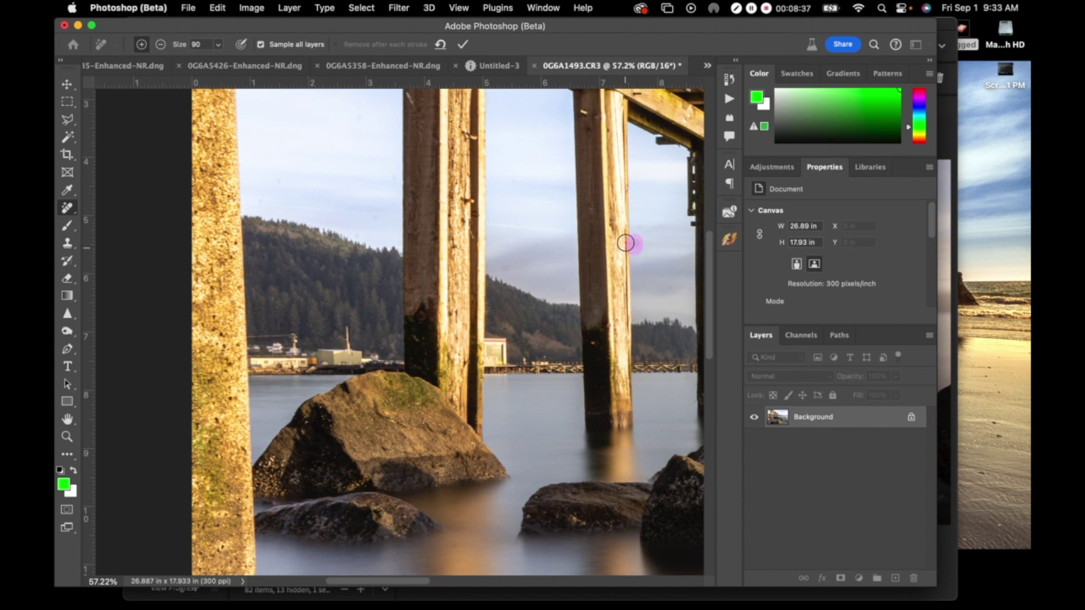
pyautogui.hscroll(5, 616, 312)
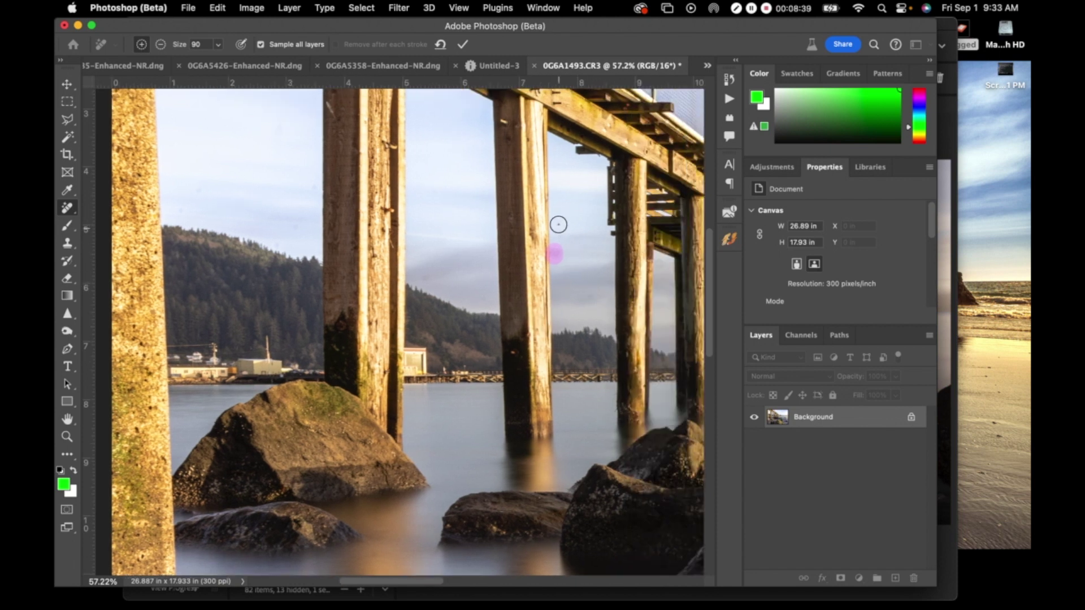
pyautogui.scroll(-5, 564, 270)
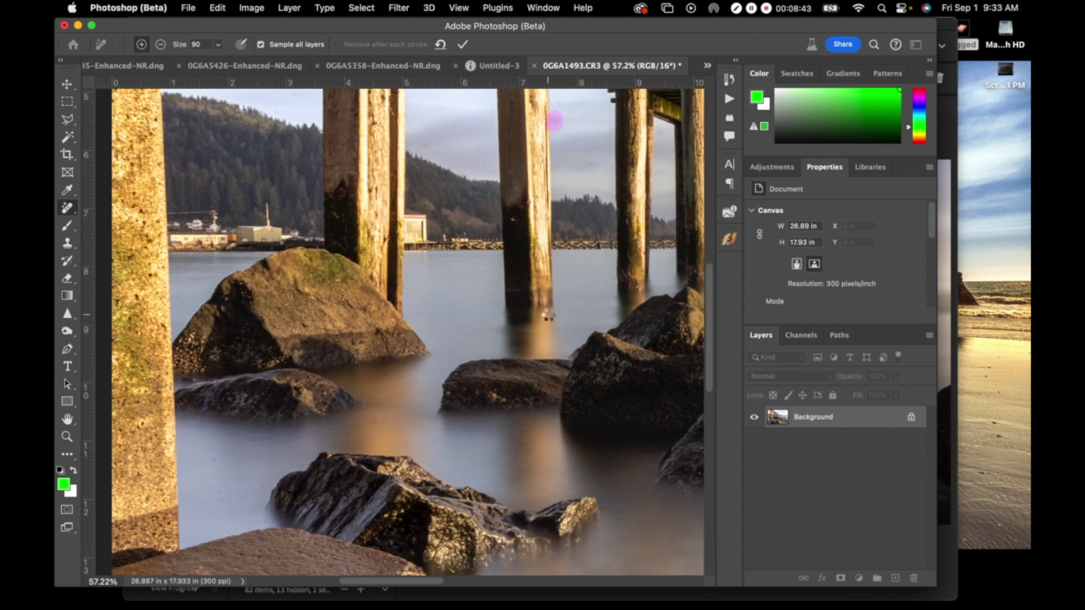
# Examine the pilings, beam, railing and the sky between them at 100% zoom, and return to a view of the whole photo.
pyautogui.press('z')
pyautogui.click(368, 367)
pyautogui.scroll(3, 368, 367)
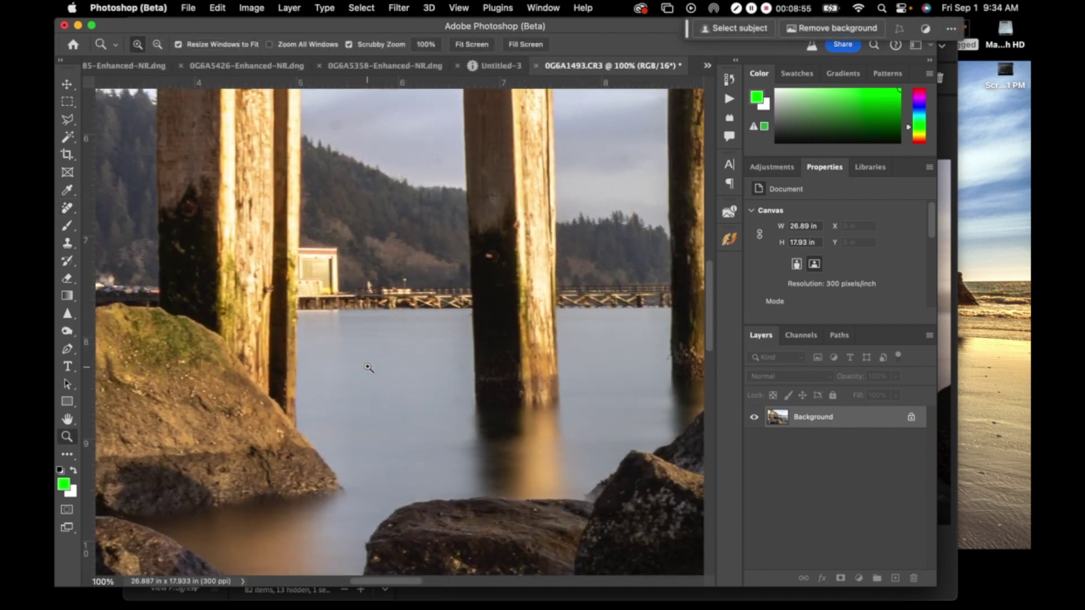
pyautogui.scroll(6, 368, 367)
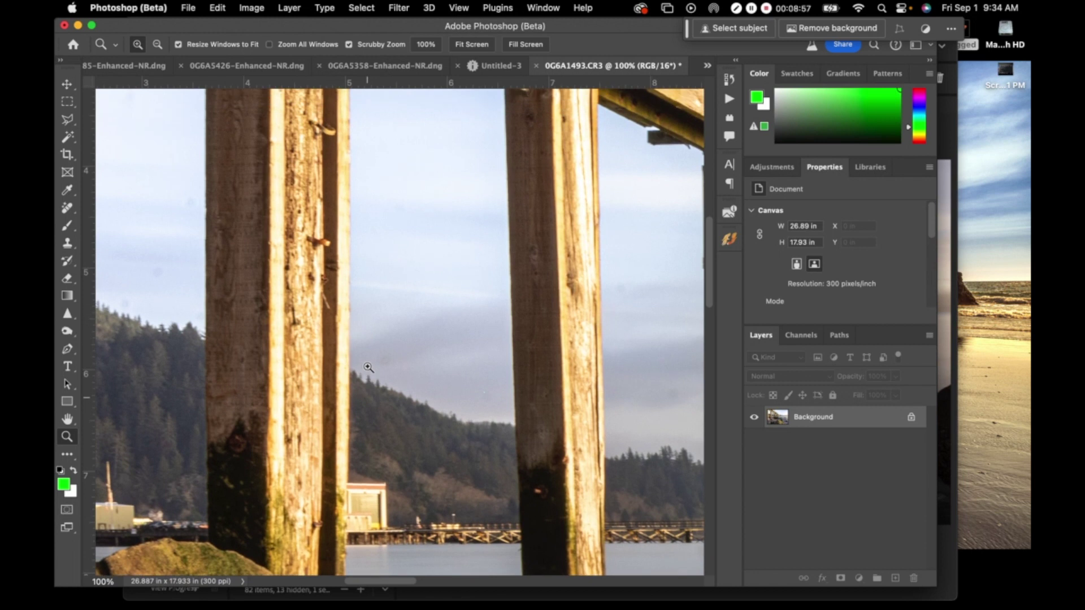
pyautogui.scroll(3, 368, 367)
pyautogui.hscroll(5, 368, 367)
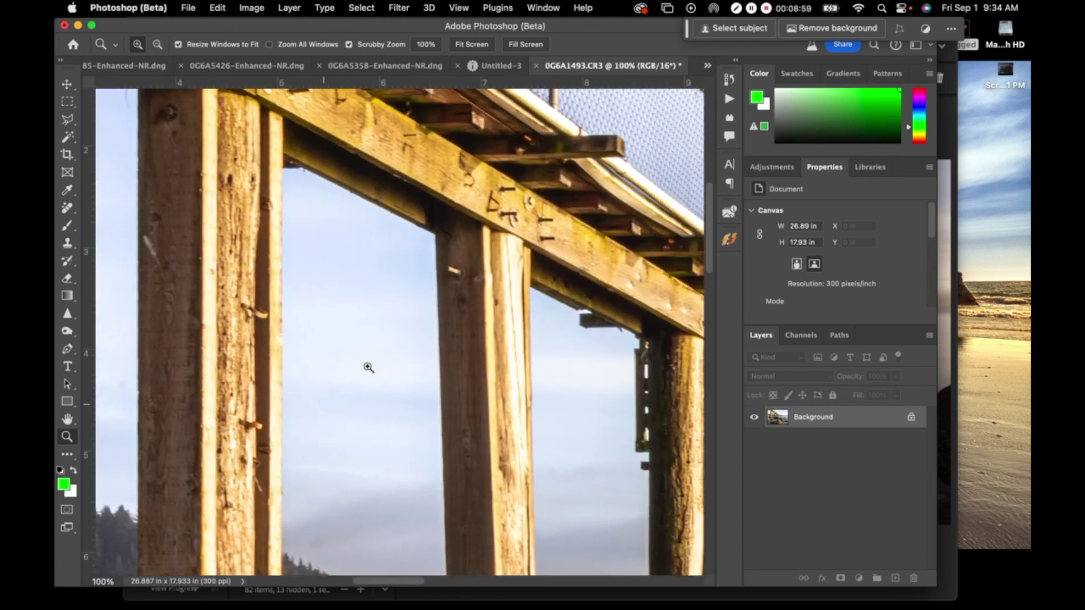
pyautogui.scroll(4, 368, 367)
pyautogui.hscroll(6, 368, 368)
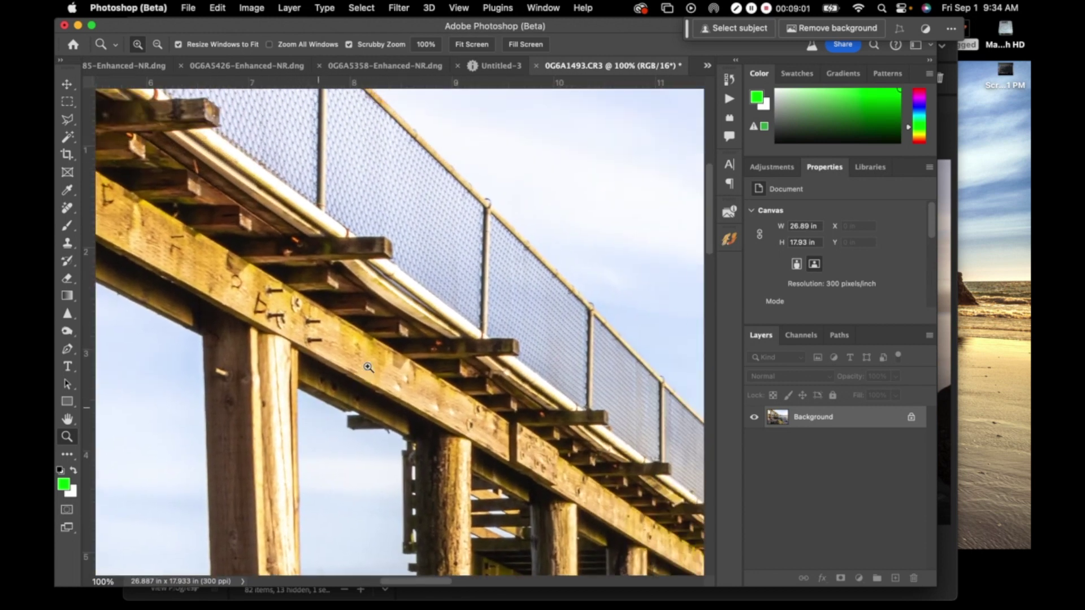
pyautogui.scroll(-5, 368, 367)
pyautogui.hscroll(-2, 368, 367)
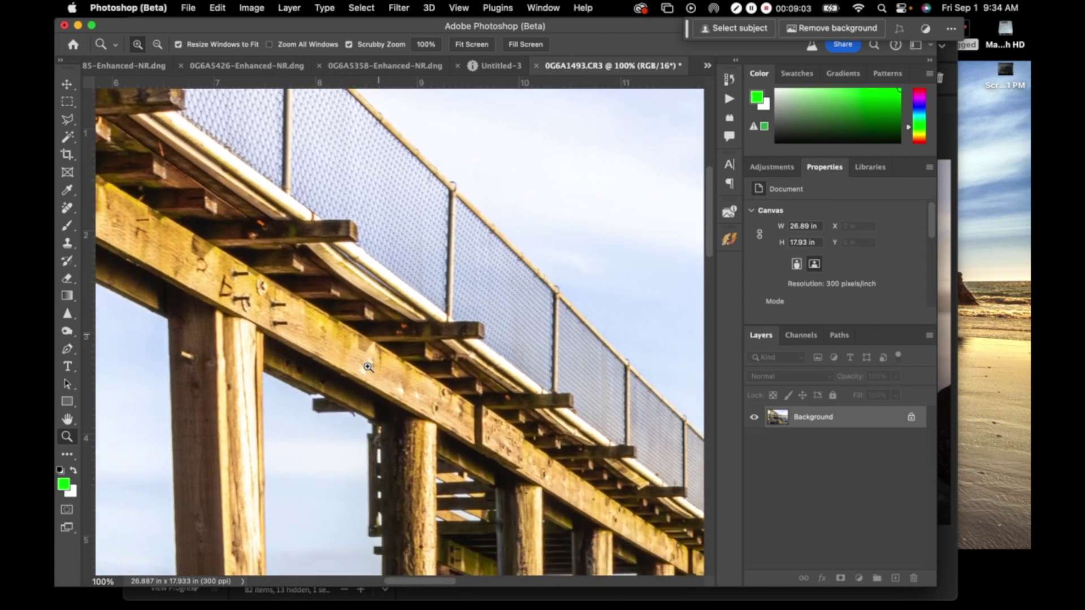
pyautogui.scroll(-10, 367, 367)
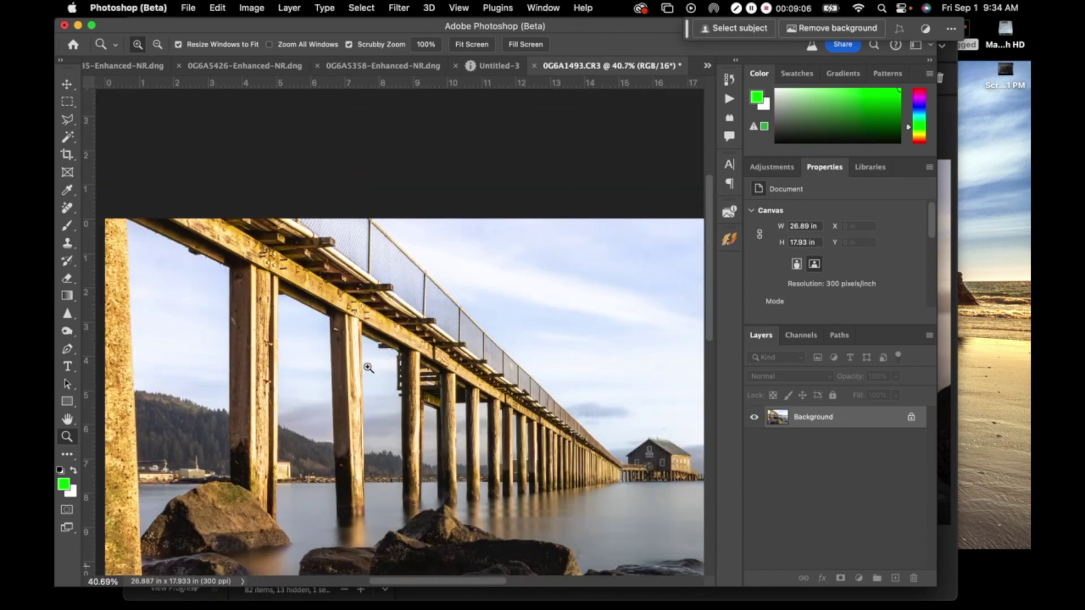
pyautogui.scroll(-3, 367, 367)
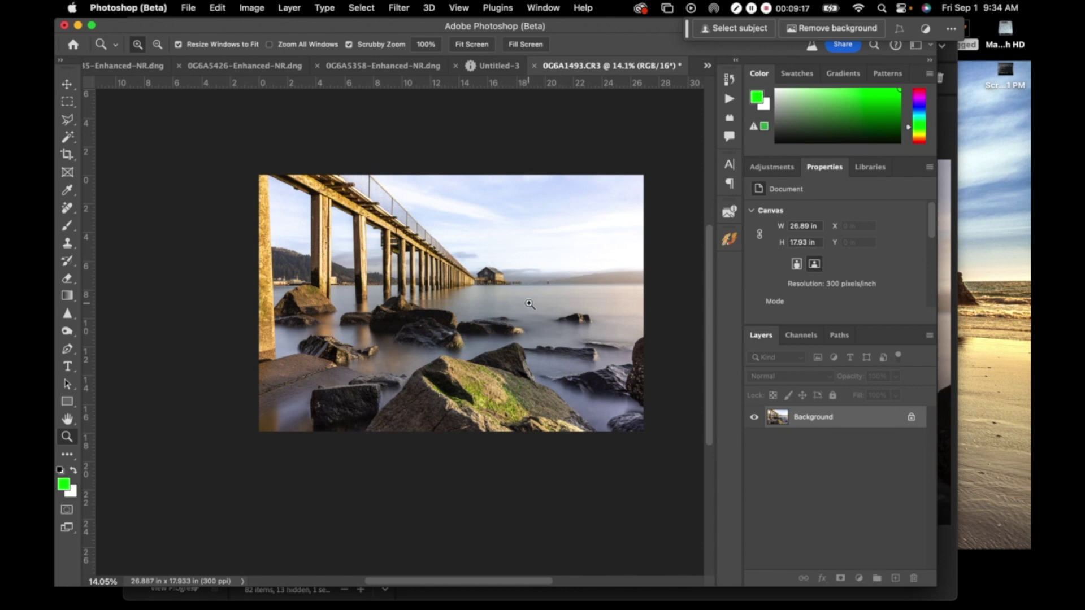
# Start a crop with the 16:9 ratio and shift the frame down to the photo's lower edge.
pyautogui.click(68, 157)
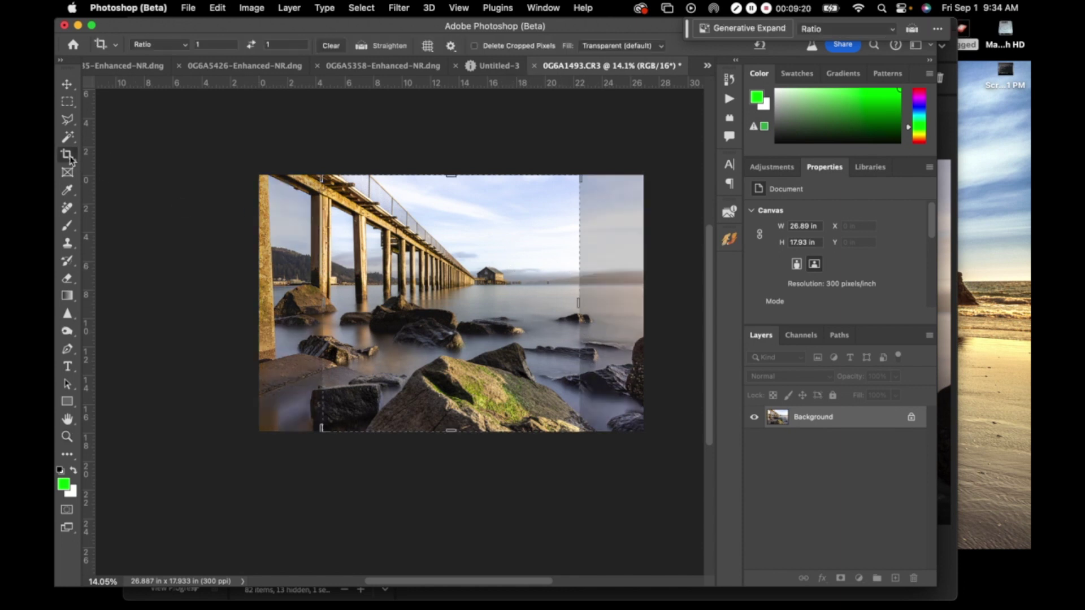
pyautogui.click(181, 45)
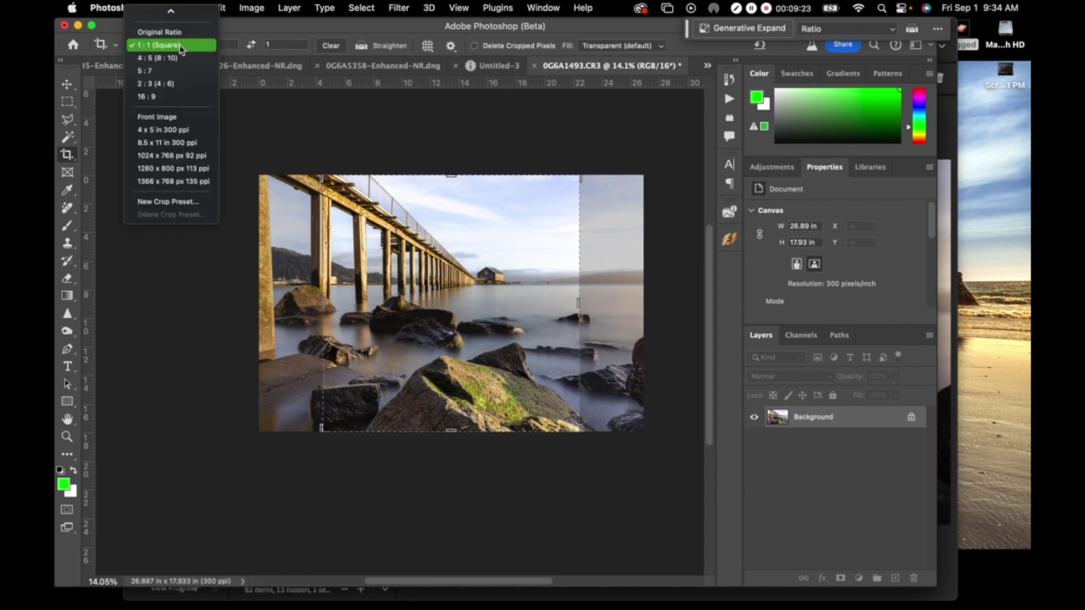
pyautogui.click(175, 100)
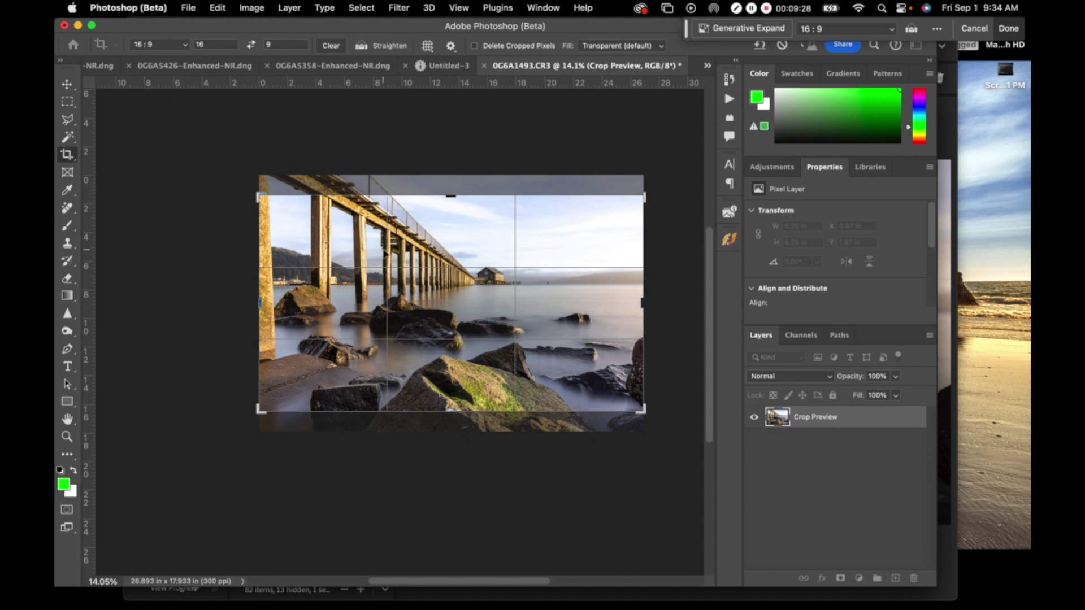
pyautogui.click(416, 256)
pyautogui.moveTo(563, 288); pyautogui.dragTo(562, 273)
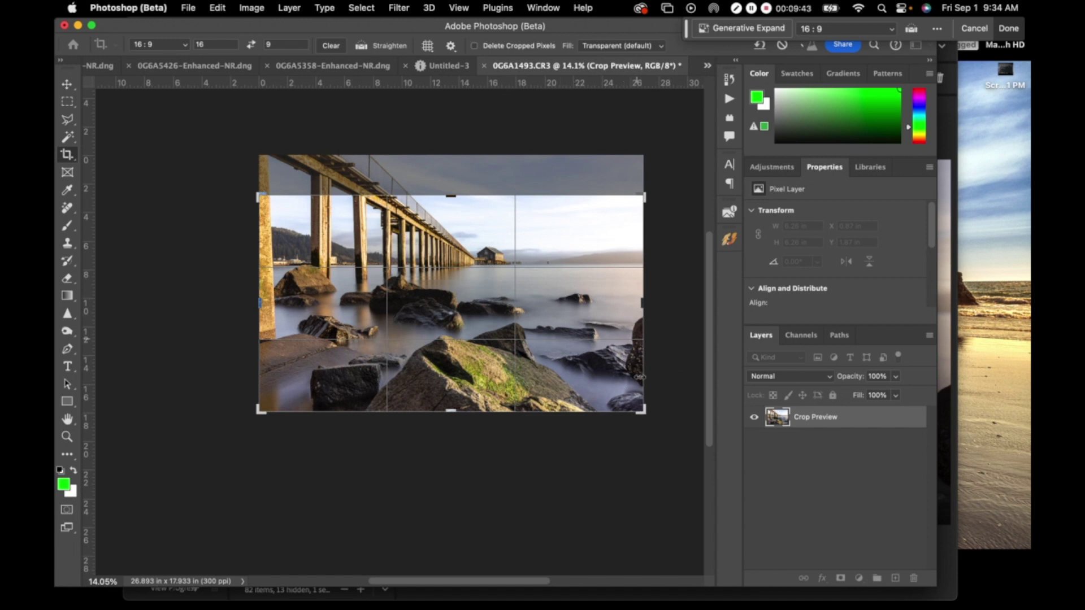
# Shrink the crop frame to about 25.5 by 14.3 in, trimming the photo's right side, adjust its vertical position and apply it.
pyautogui.moveTo(643, 411); pyautogui.dragTo(633, 403)
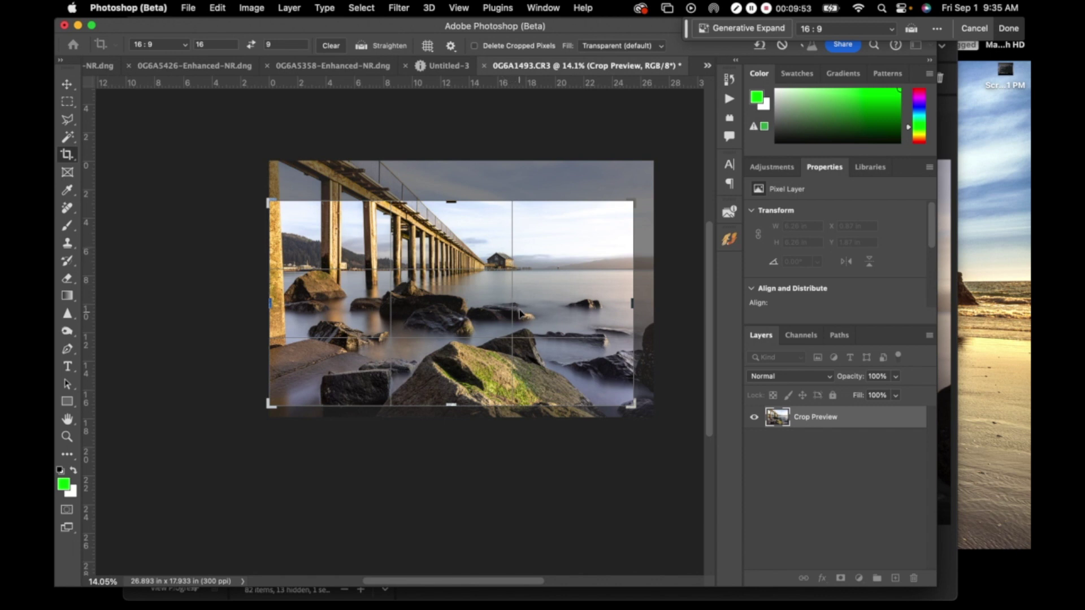
pyautogui.moveTo(520, 306); pyautogui.dragTo(521, 310)
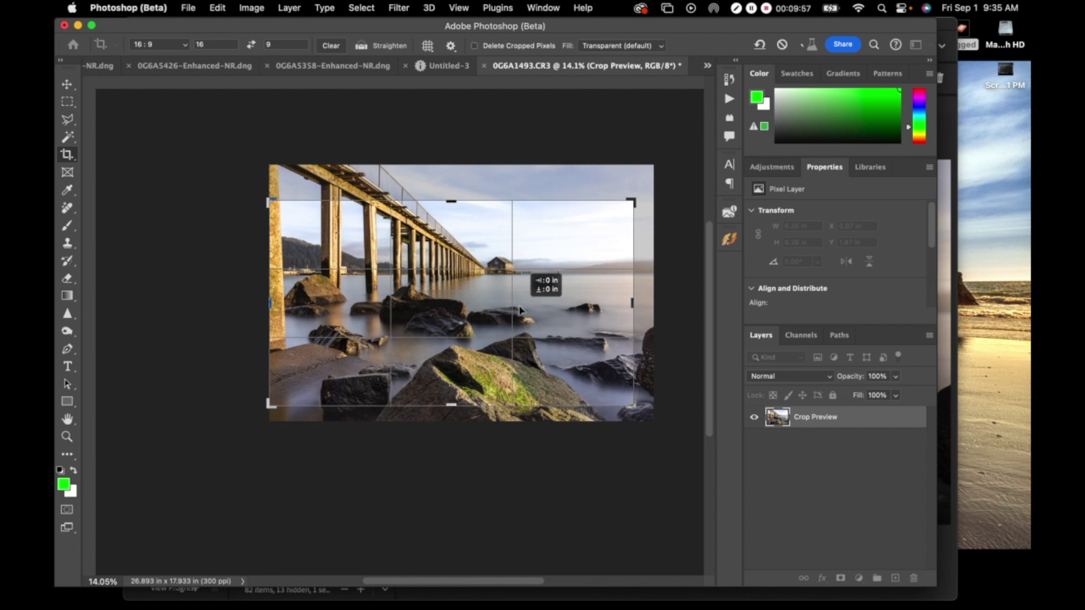
pyautogui.moveTo(519, 310); pyautogui.dragTo(527, 273)
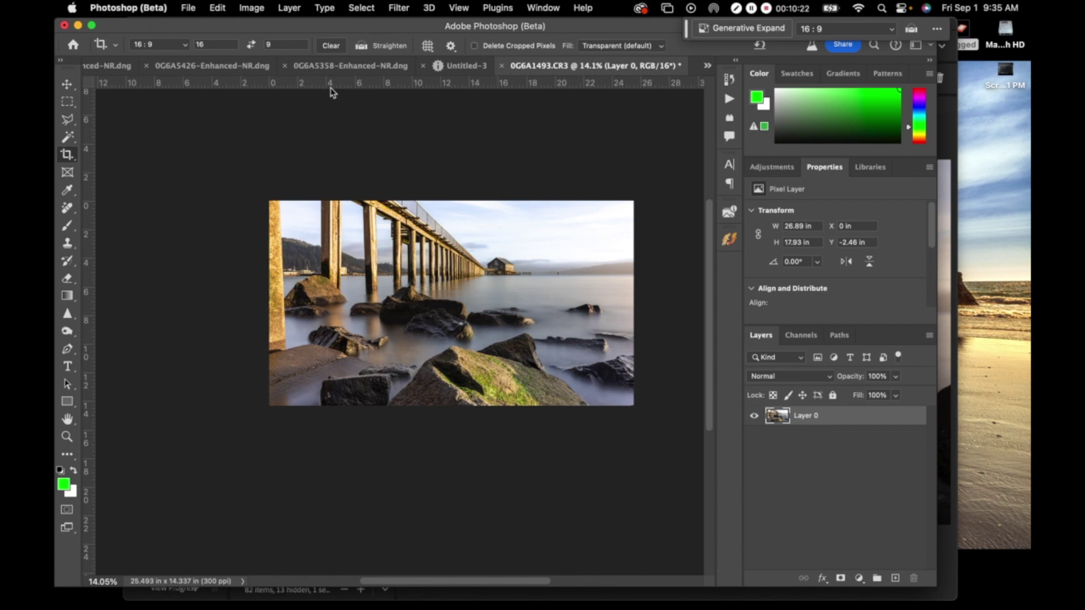
pyautogui.moveTo(330, 95); pyautogui.dragTo(329, 71)
pyautogui.press('super+equal')
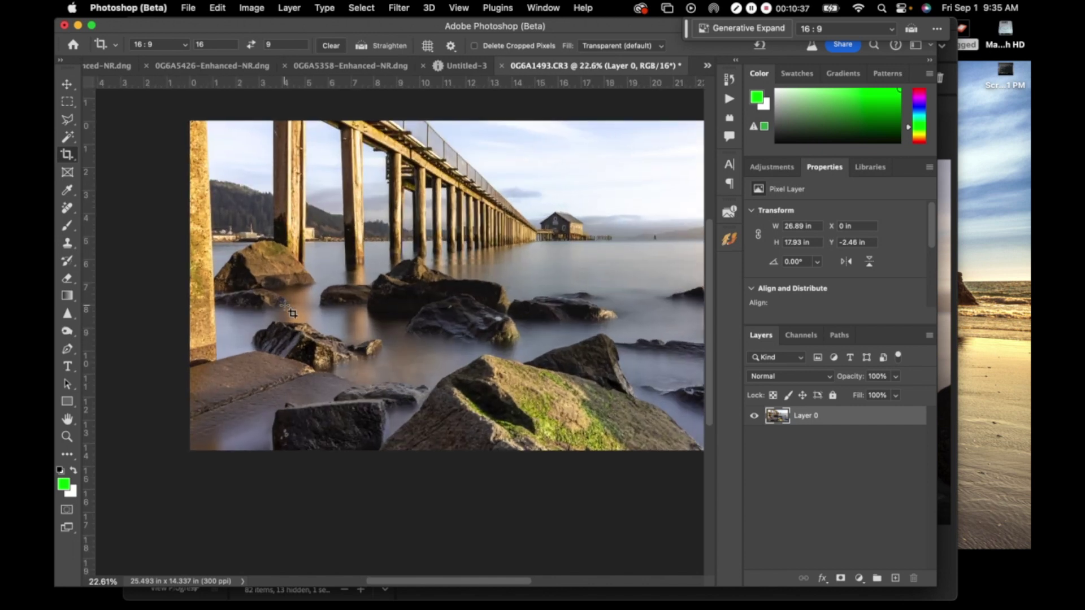
pyautogui.hscroll(2, 292, 311)
pyautogui.press('super+minus')
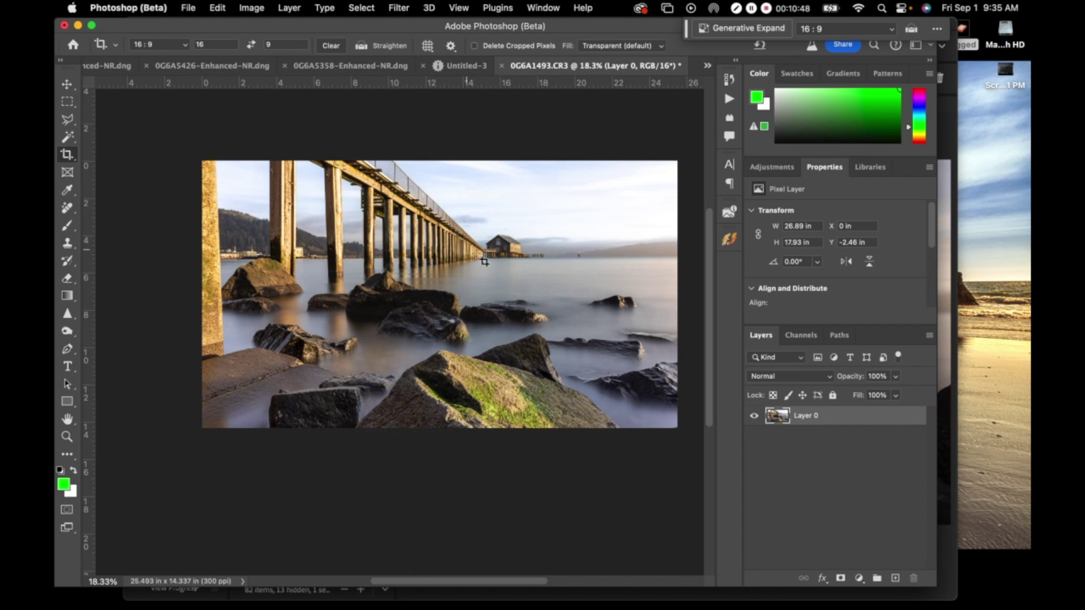
# Open the cropped photo in the Camera Raw filter and convert it to black and white.
pyautogui.click(399, 7)
pyautogui.moveTo(418, 196)
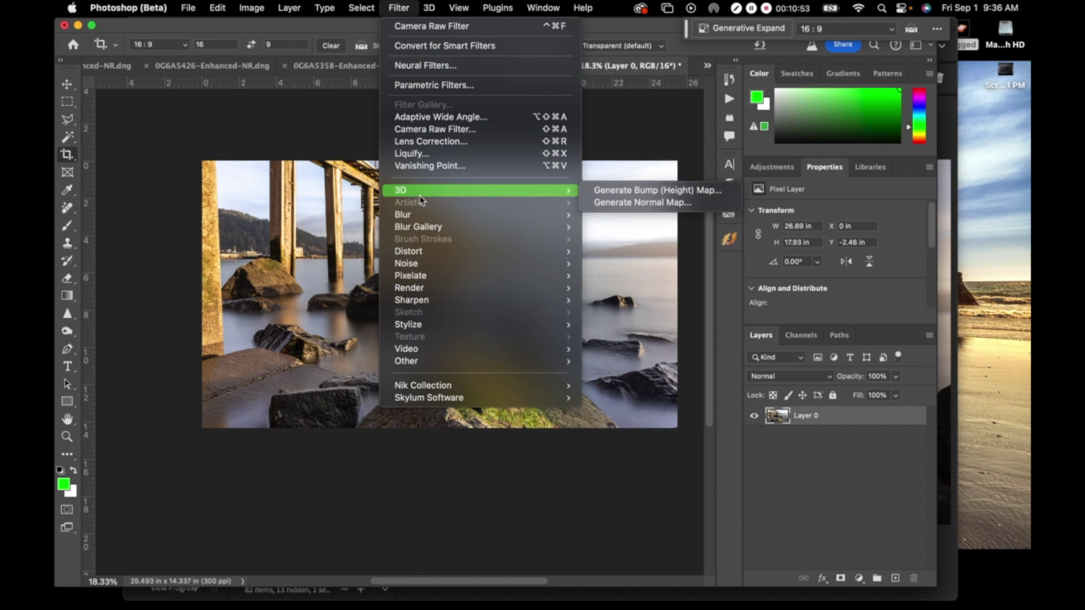
pyautogui.click(443, 128)
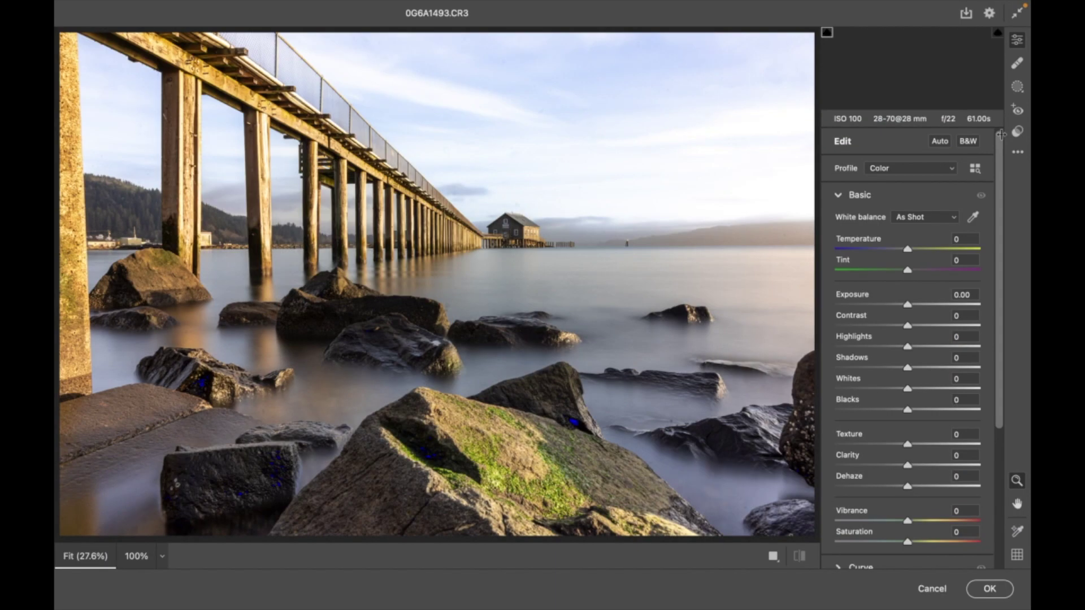
pyautogui.click(1015, 134)
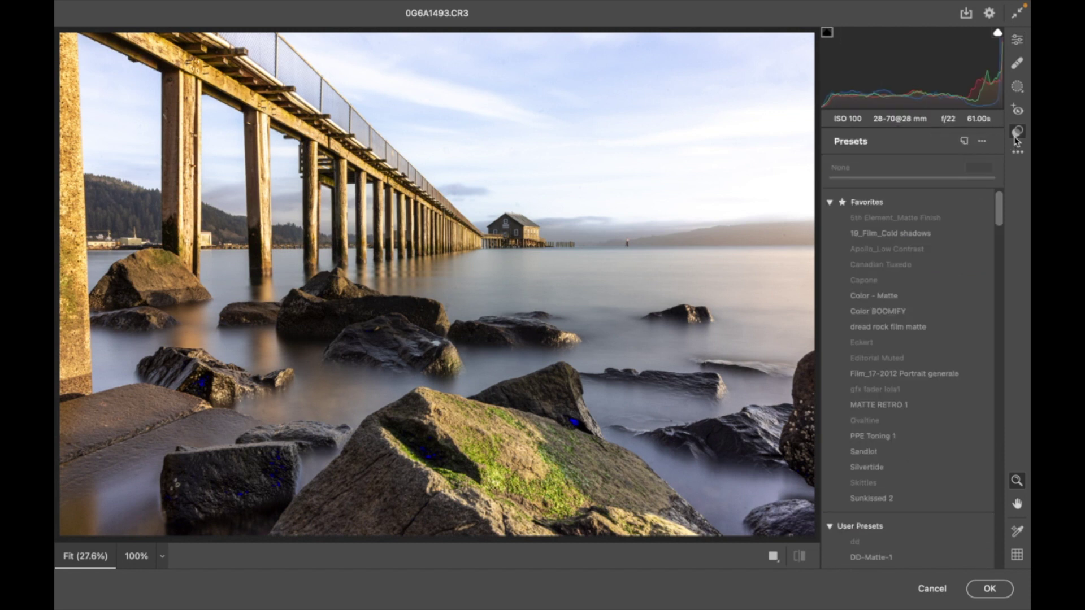
pyautogui.click(1018, 38)
pyautogui.click(967, 141)
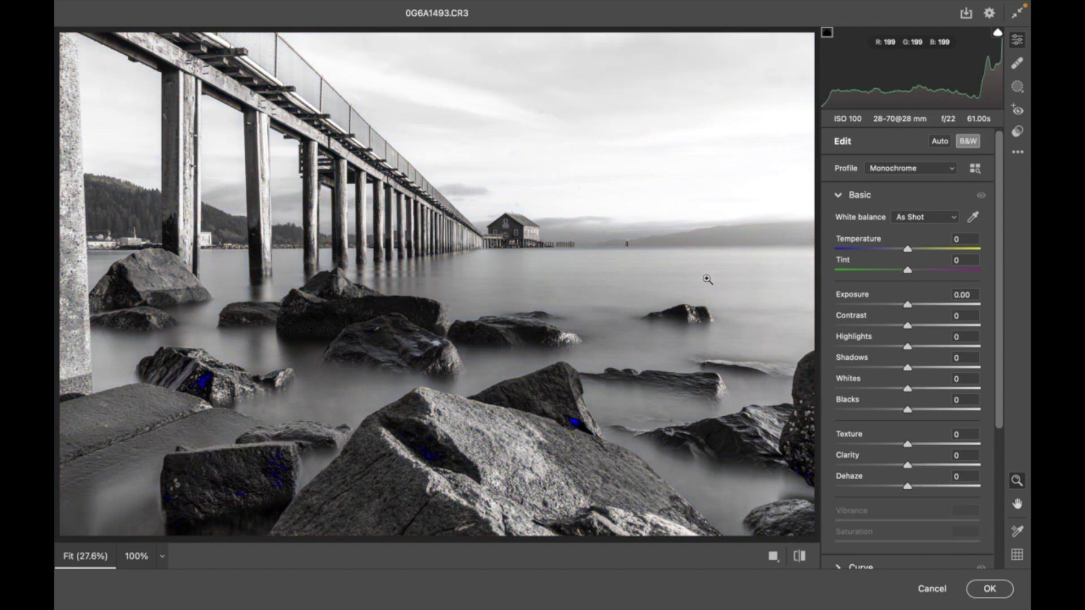
pyautogui.scroll(-3, 708, 279)
pyautogui.scroll(2, 708, 279)
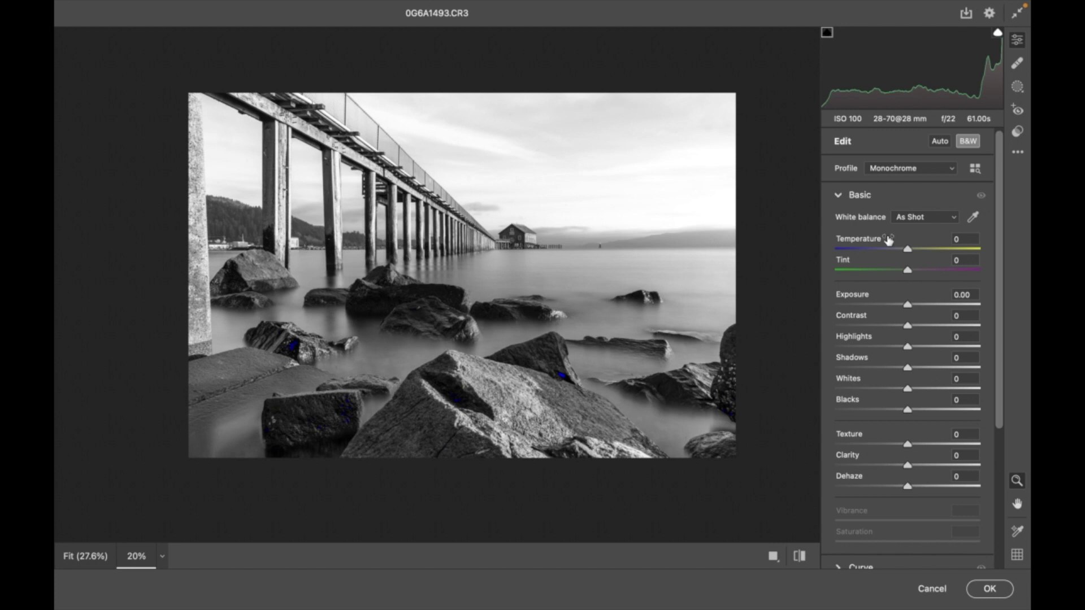
# Try Temperature -7, Tint -4, Highlights +13, Shadows +10, Texture +25 and Clarity +25 on the monochrome photo, and cancel the filter.
pyautogui.moveTo(909, 253)
pyautogui.mouseDown()
pyautogui.moveTo(851, 252)
pyautogui.moveTo(942, 274)
pyautogui.moveTo(905, 270)
pyautogui.mouseUp()
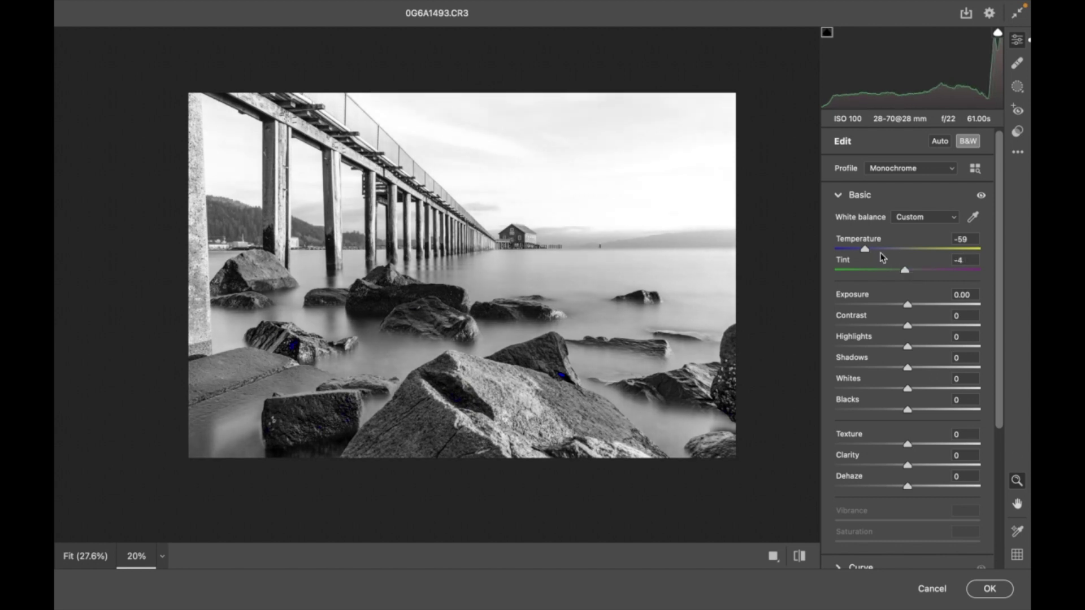
pyautogui.click(904, 252)
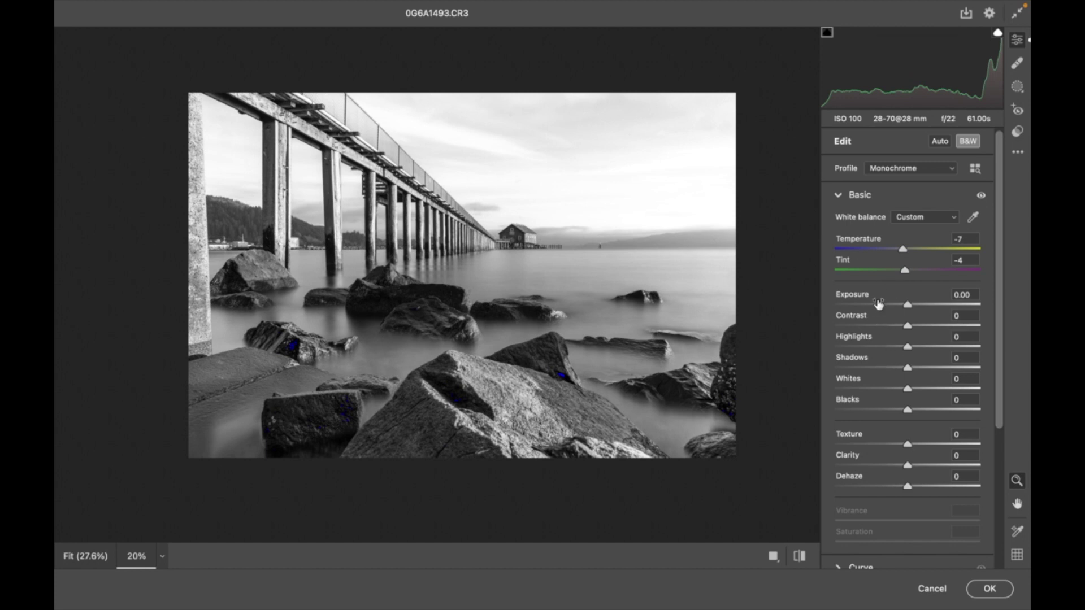
pyautogui.moveTo(908, 367); pyautogui.dragTo(916, 347)
pyautogui.moveTo(907, 445); pyautogui.dragTo(930, 465)
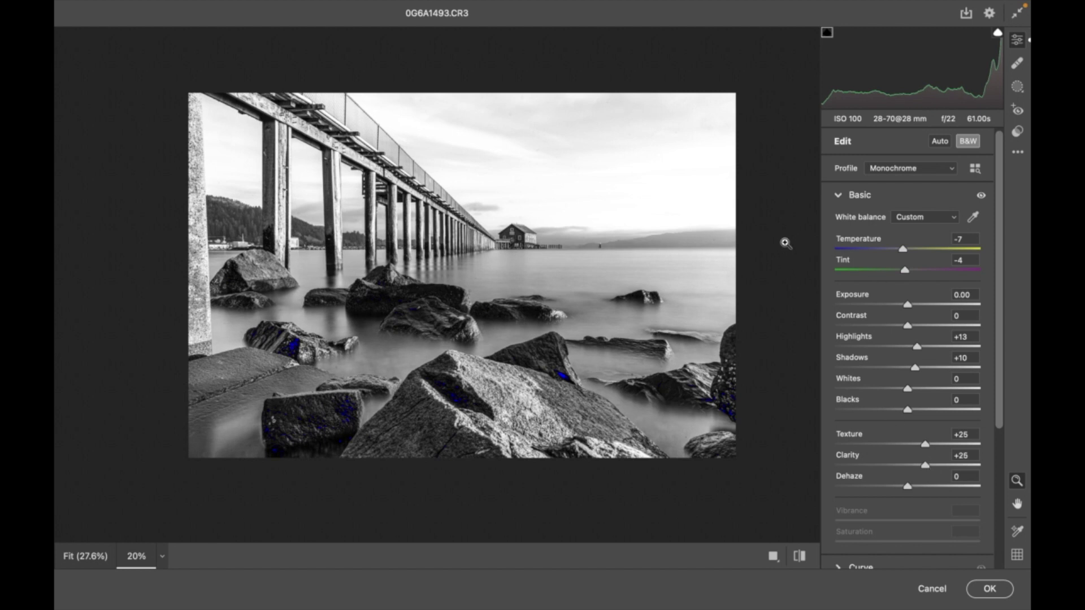
pyautogui.click(931, 589)
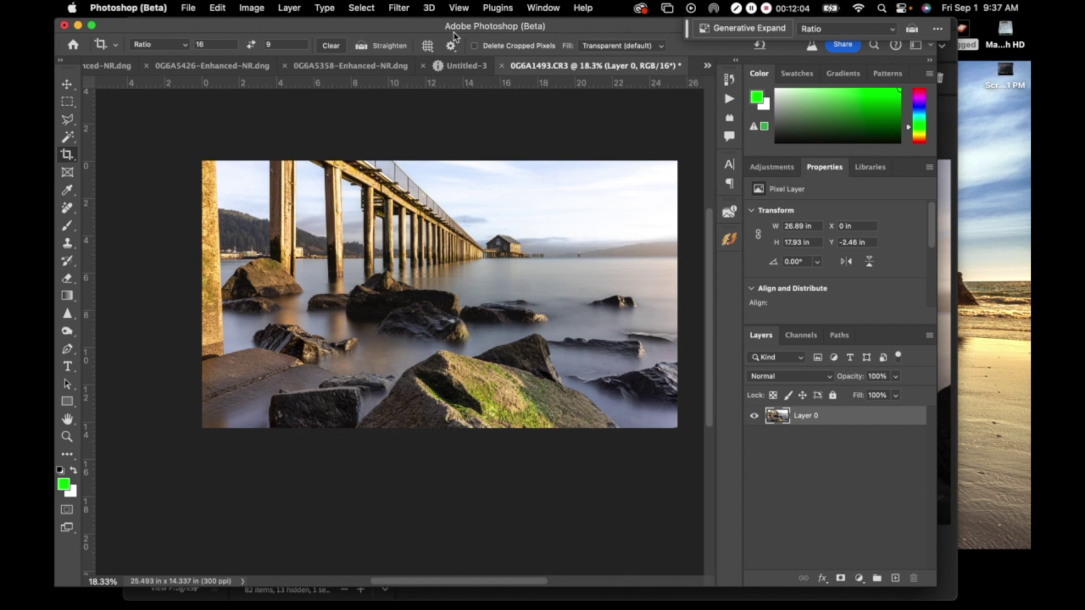
# Open the photo in Silver Efex Pro 3 and try the Overexposed (EV +1), High Contrast (harsh) and High Contrast (smooth) presets.
pyautogui.click(405, 6)
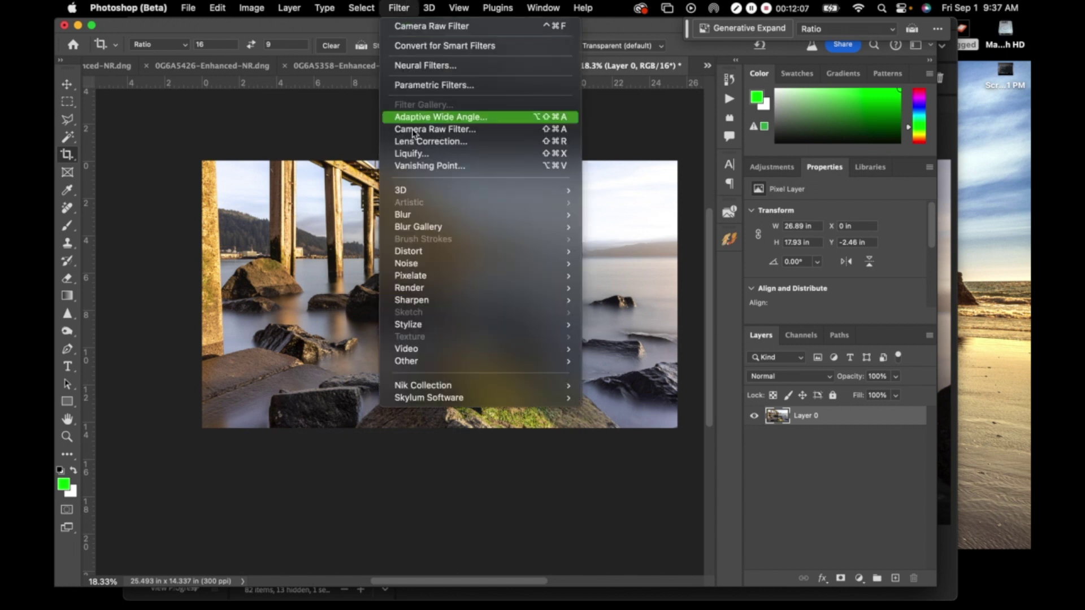
pyautogui.moveTo(432, 387)
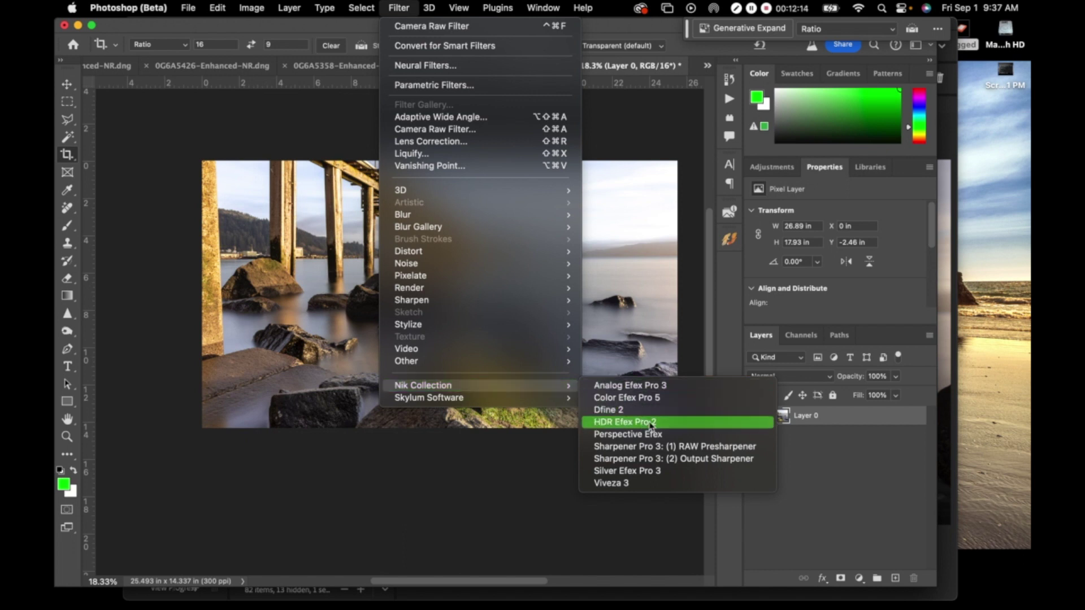
pyautogui.click(653, 471)
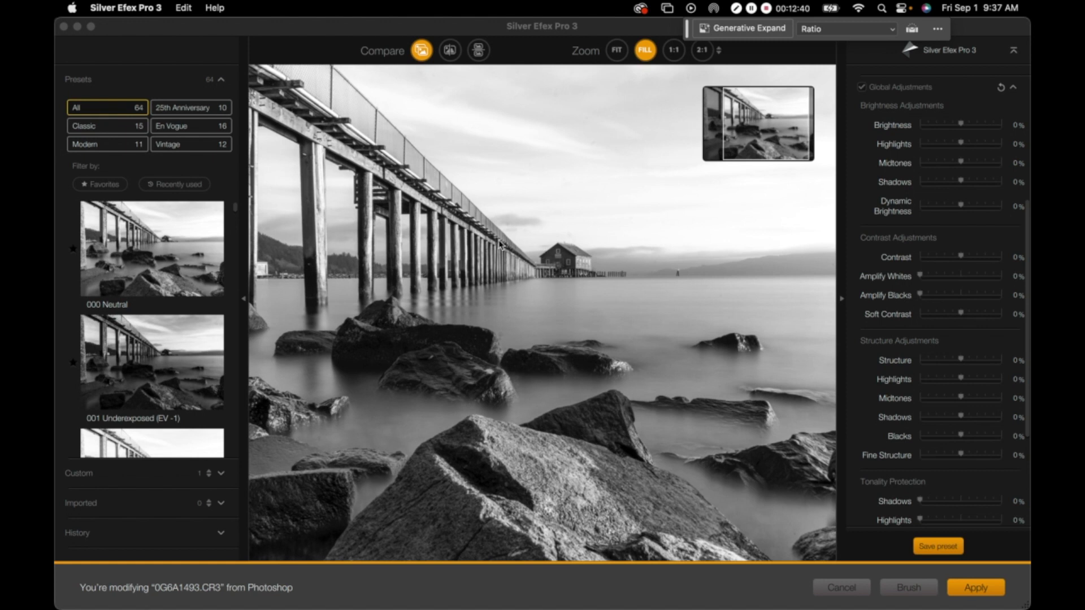
pyautogui.scroll(-3, 189, 347)
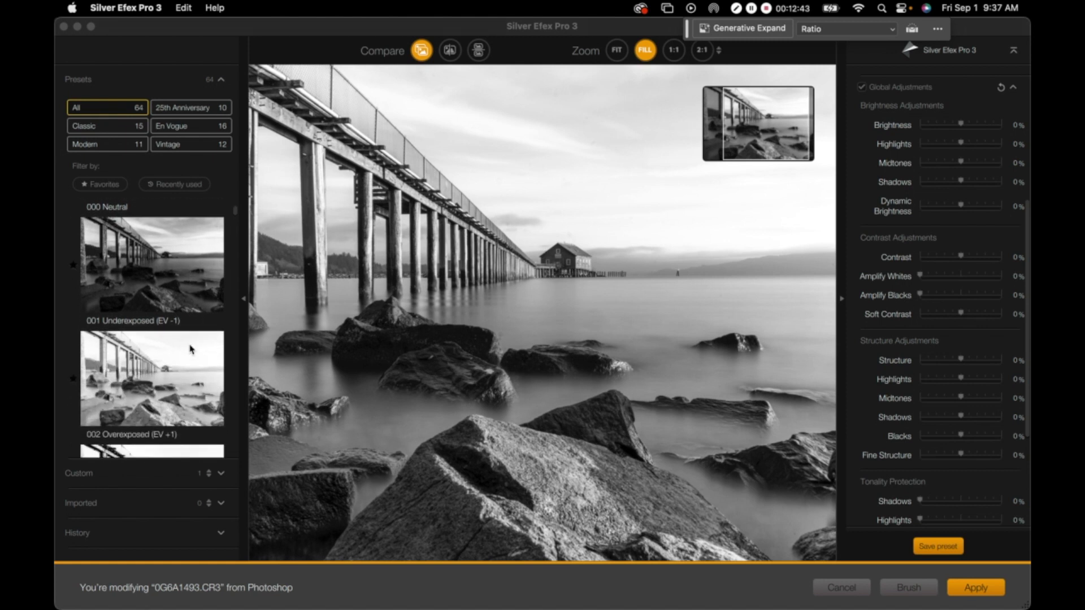
pyautogui.click(186, 374)
pyautogui.scroll(-3, 185, 377)
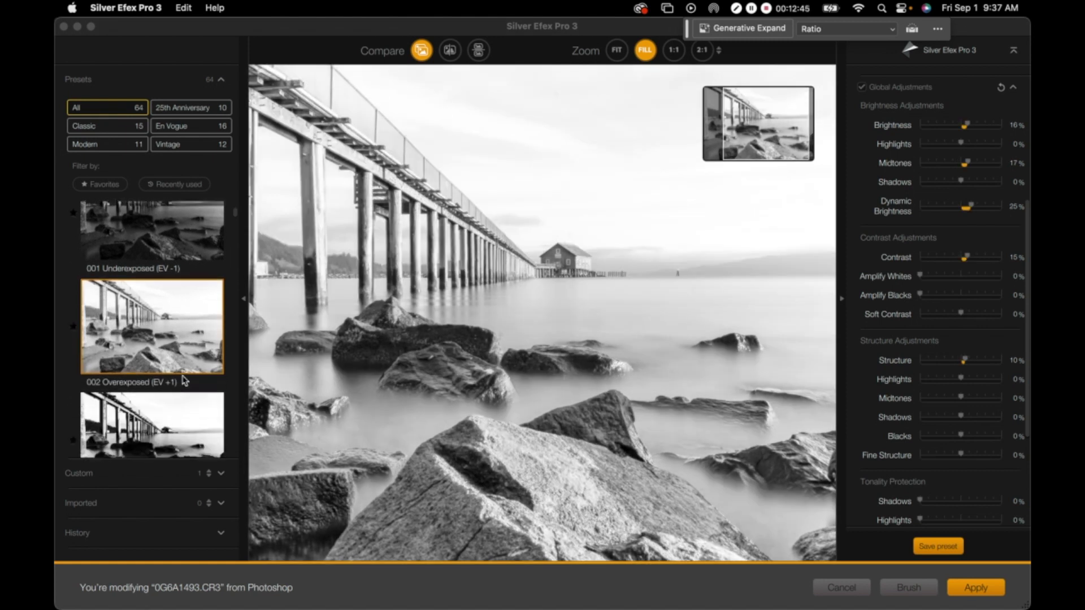
pyautogui.click(183, 380)
pyautogui.scroll(-3, 184, 380)
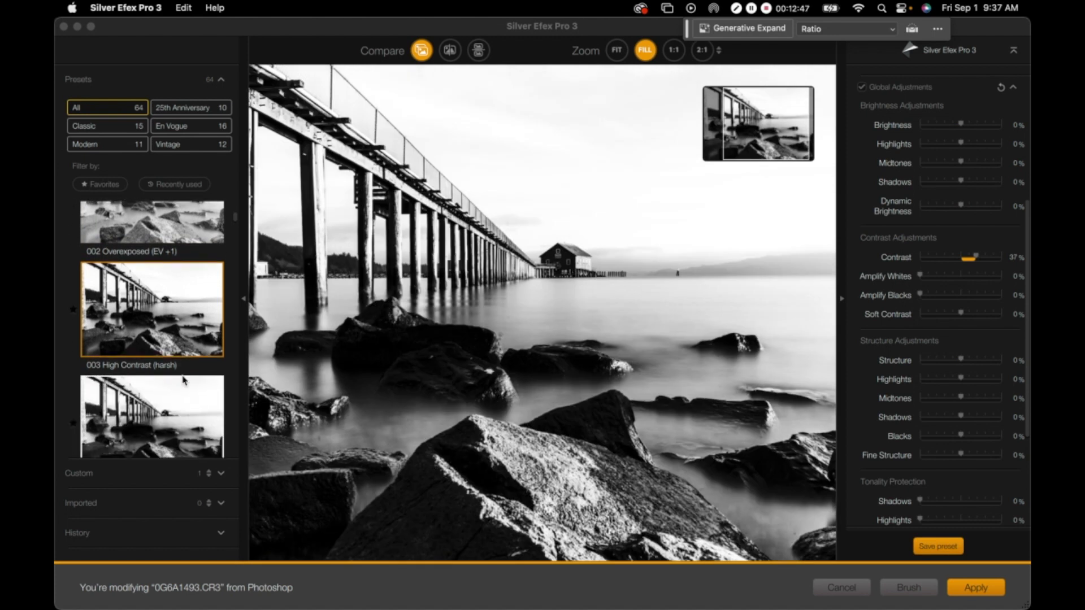
pyautogui.click(182, 401)
pyautogui.scroll(-3, 183, 401)
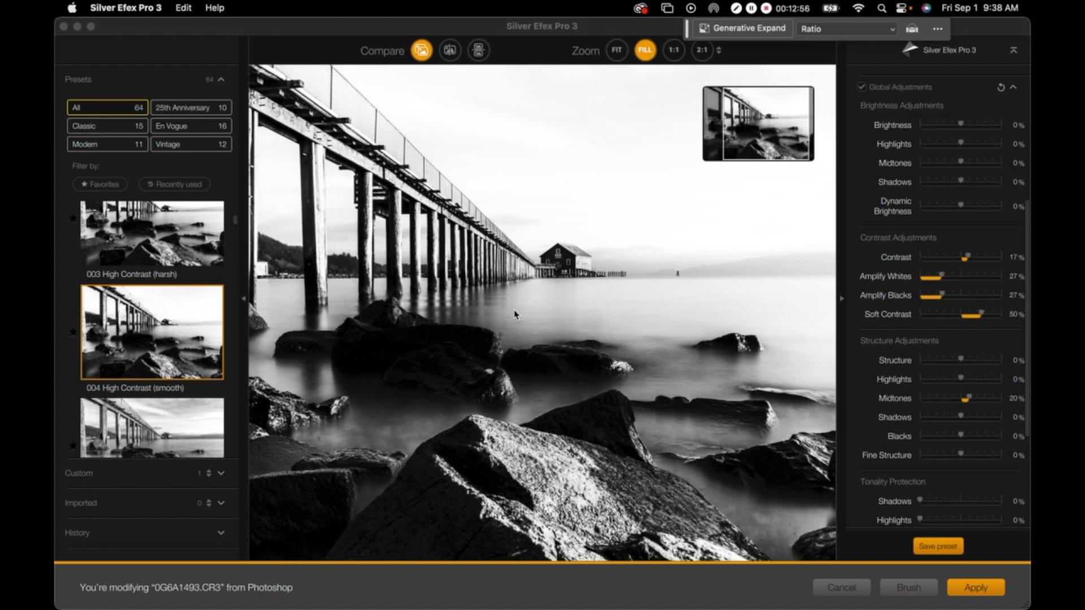
# Try the High Structure (harsh), High Structure (smooth), High Key 1 and High Key 2 presets on the photo.
pyautogui.scroll(-3, 154, 382)
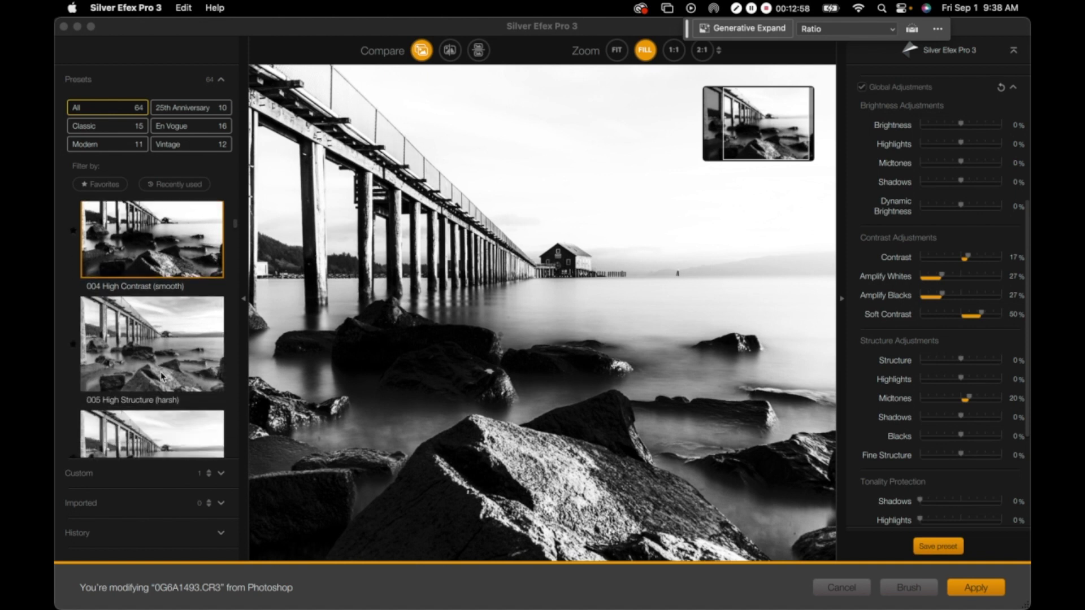
pyautogui.click(167, 360)
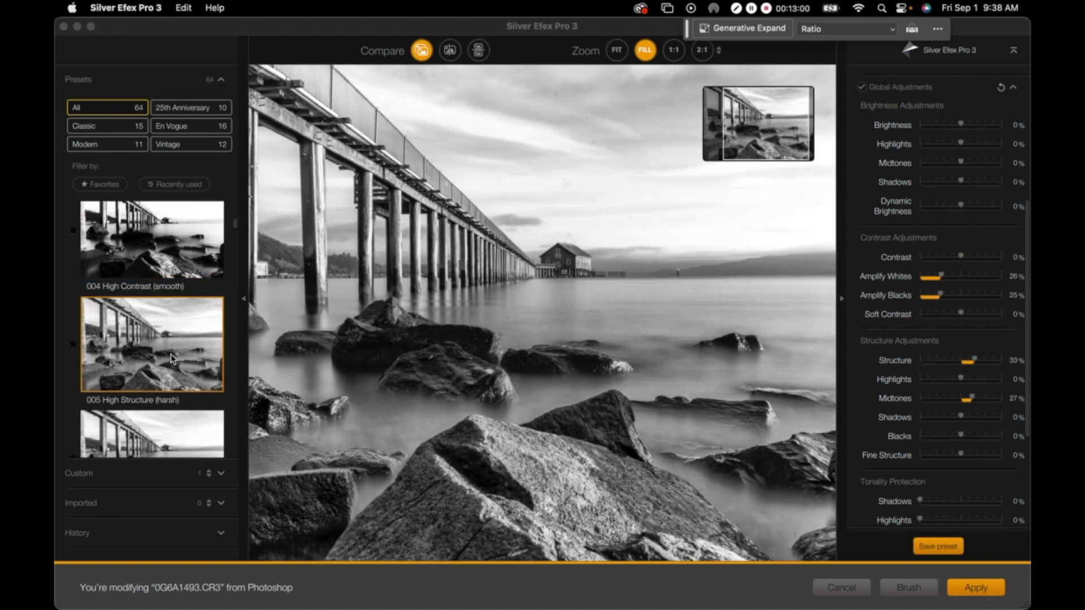
pyautogui.scroll(-1, 171, 354)
pyautogui.click(173, 366)
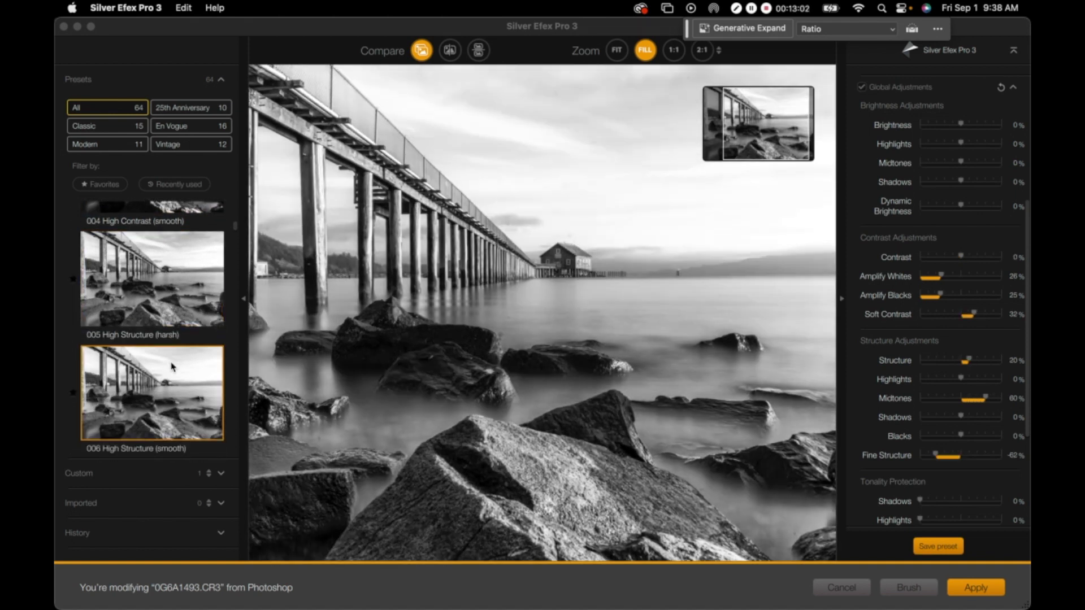
pyautogui.scroll(-4, 172, 367)
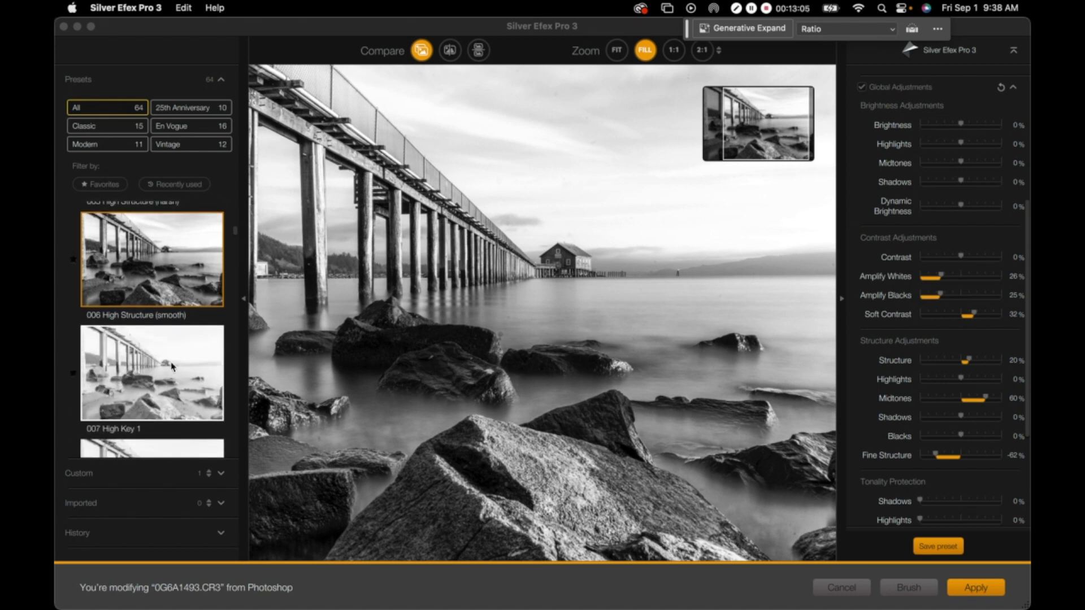
pyautogui.click(172, 366)
pyautogui.scroll(-4, 171, 366)
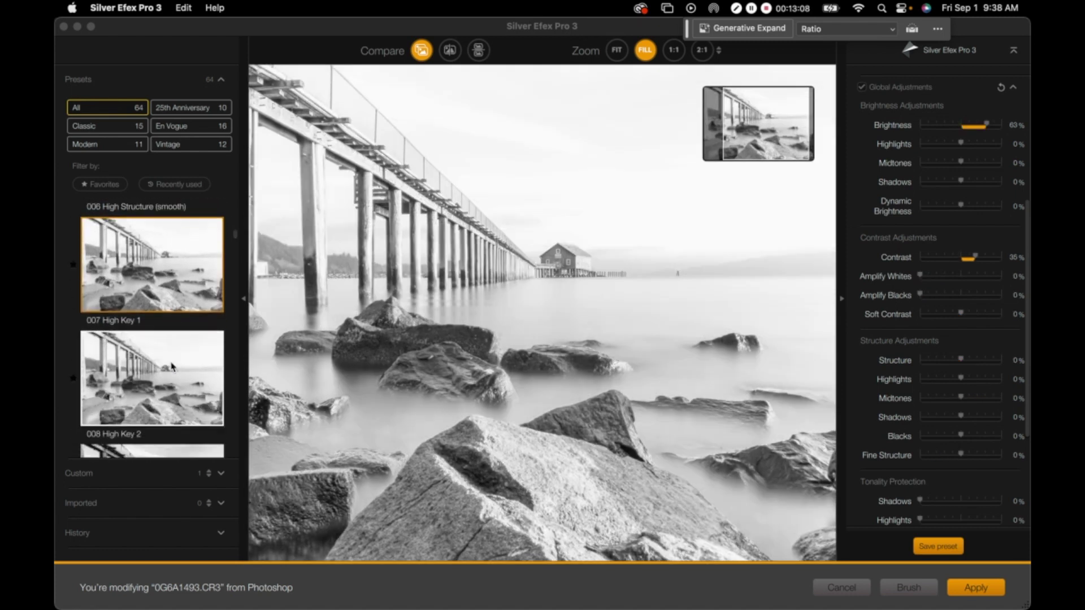
pyautogui.click(172, 367)
# Try the Push Process (N +1,5) and Push Process (N +3,0) presets on the photo.
pyautogui.scroll(-2, 171, 367)
pyautogui.scroll(-4, 180, 362)
pyautogui.scroll(-3, 181, 340)
pyautogui.click(192, 398)
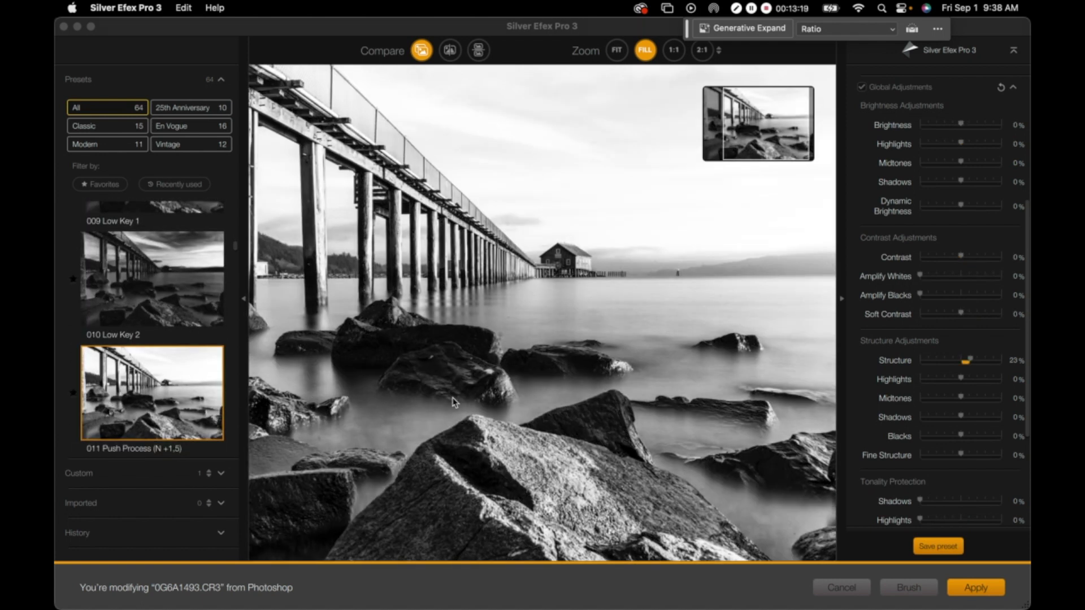
pyautogui.scroll(-4, 182, 380)
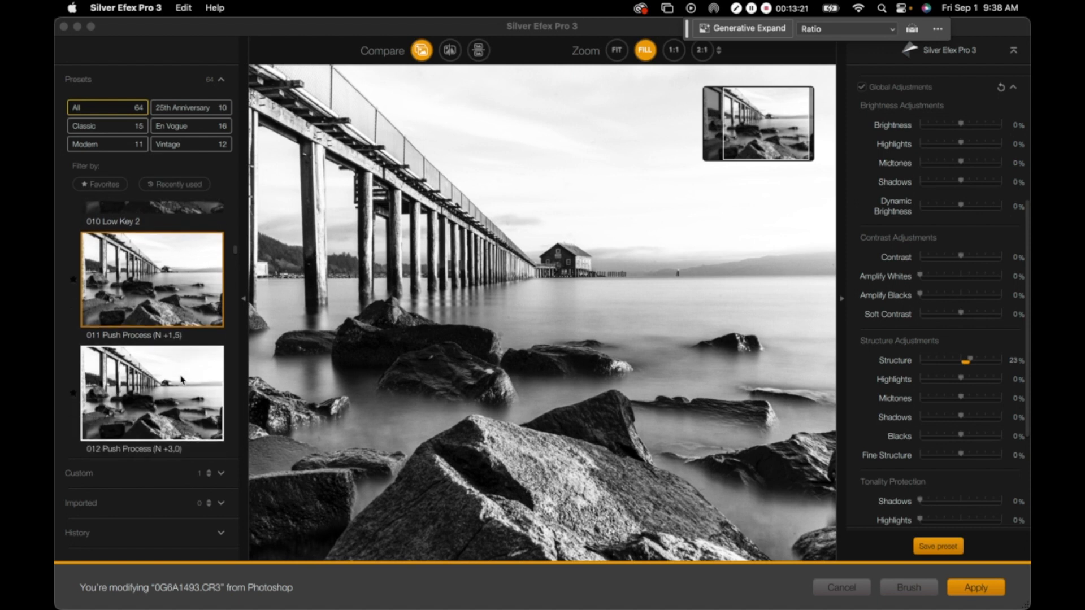
pyautogui.click(180, 379)
pyautogui.scroll(-2, 180, 382)
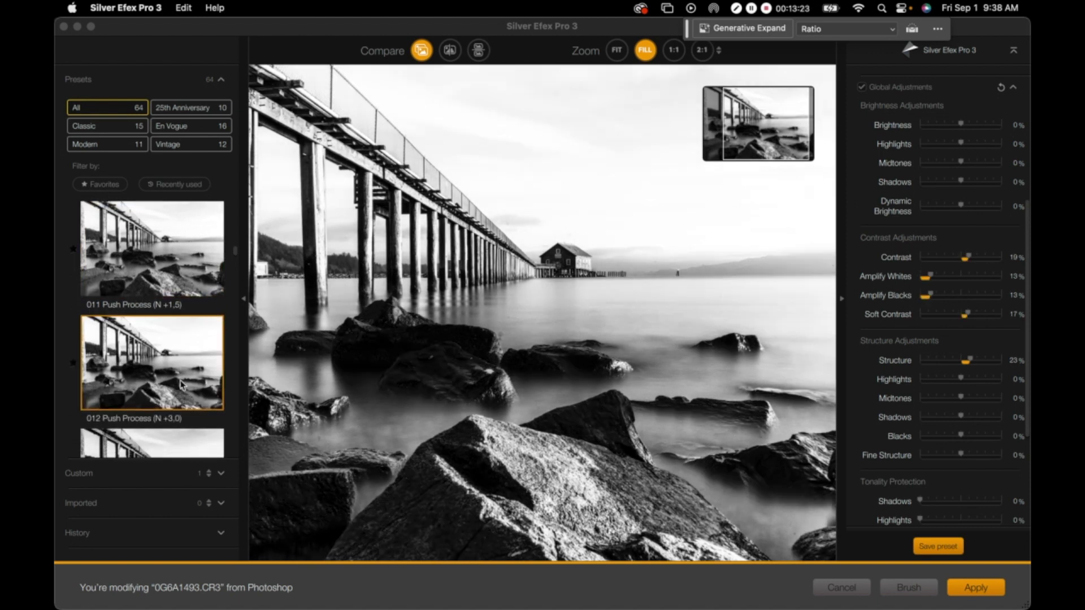
# Try the Full Dynamic (smooth) and Full Spectrum presets, and cancel Silver Efex without applying a black-and-white conversion.
pyautogui.scroll(-6, 181, 384)
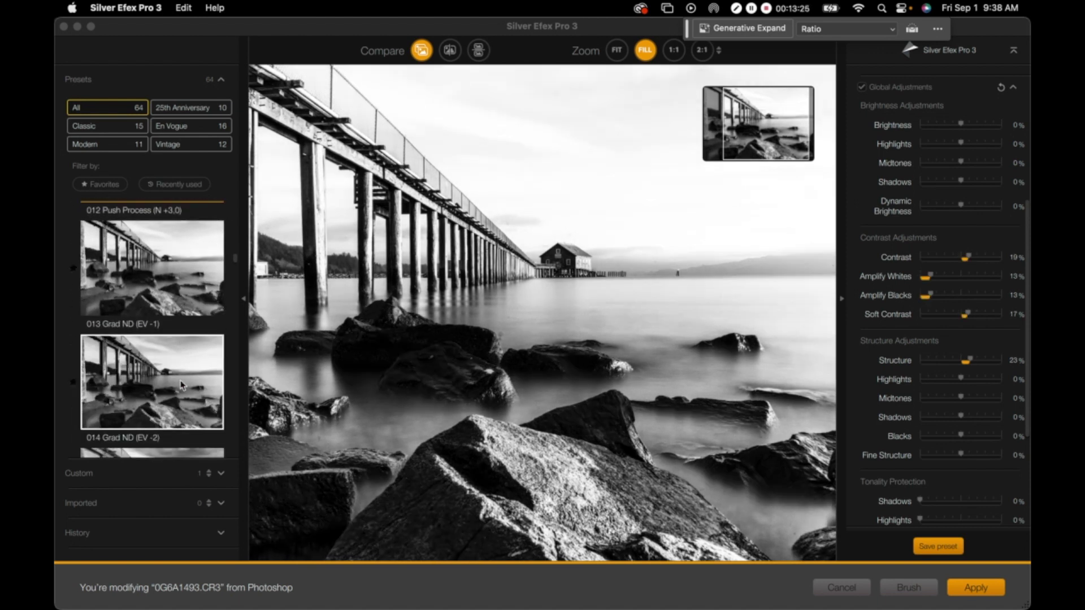
pyautogui.scroll(-3, 182, 384)
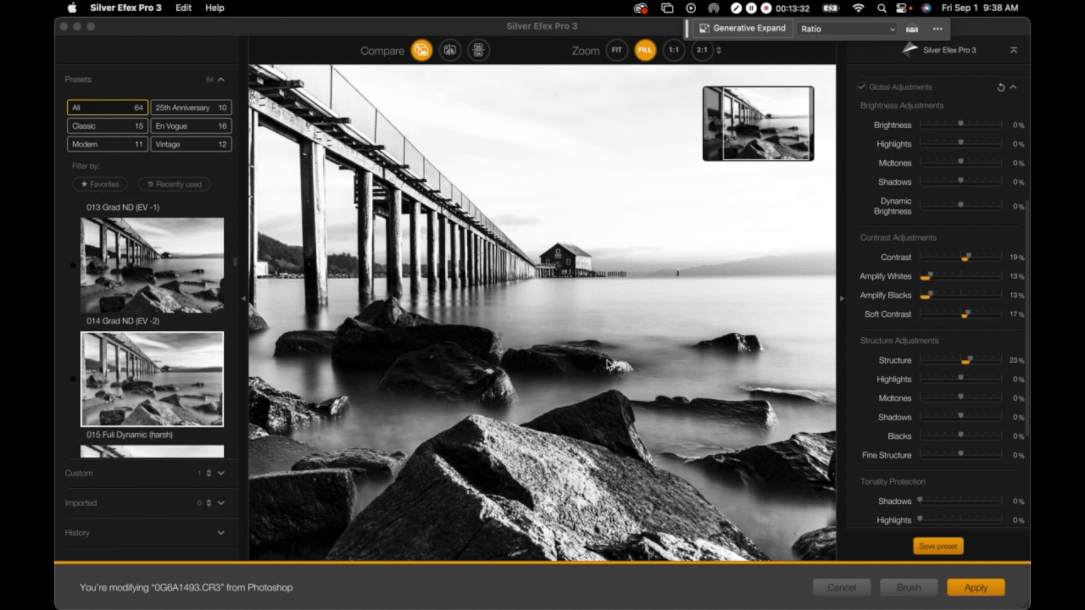
pyautogui.scroll(-3, 204, 396)
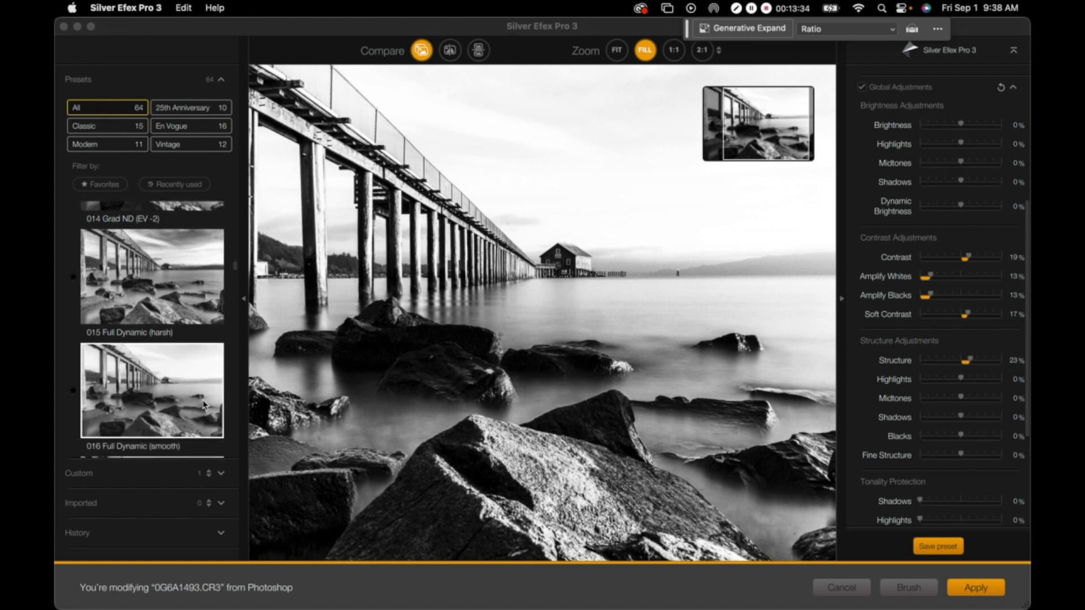
pyautogui.click(196, 383)
pyautogui.scroll(-3, 196, 384)
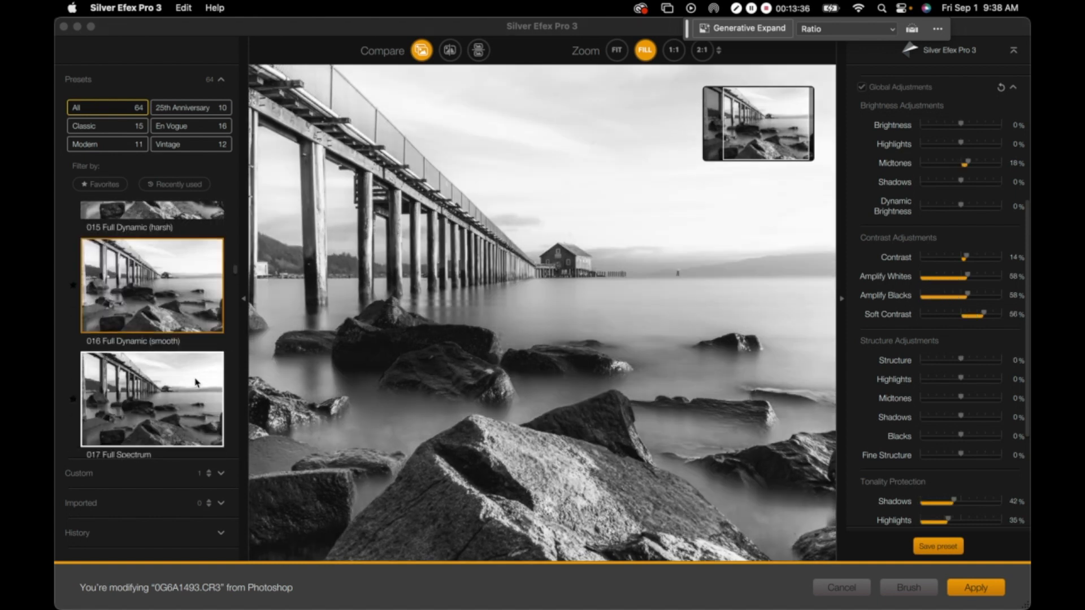
pyautogui.click(196, 383)
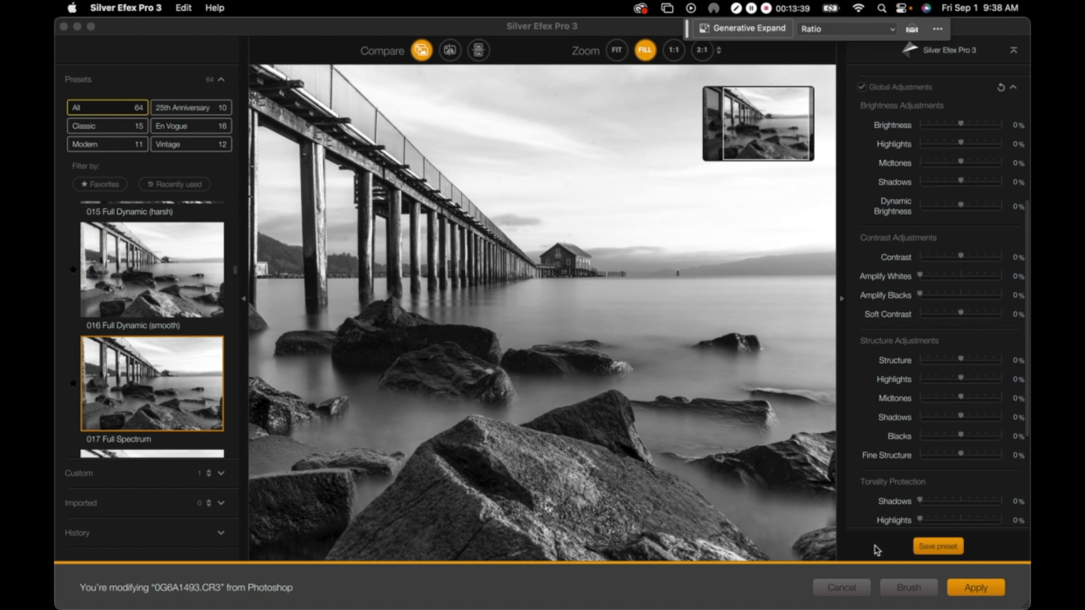
pyautogui.click(861, 594)
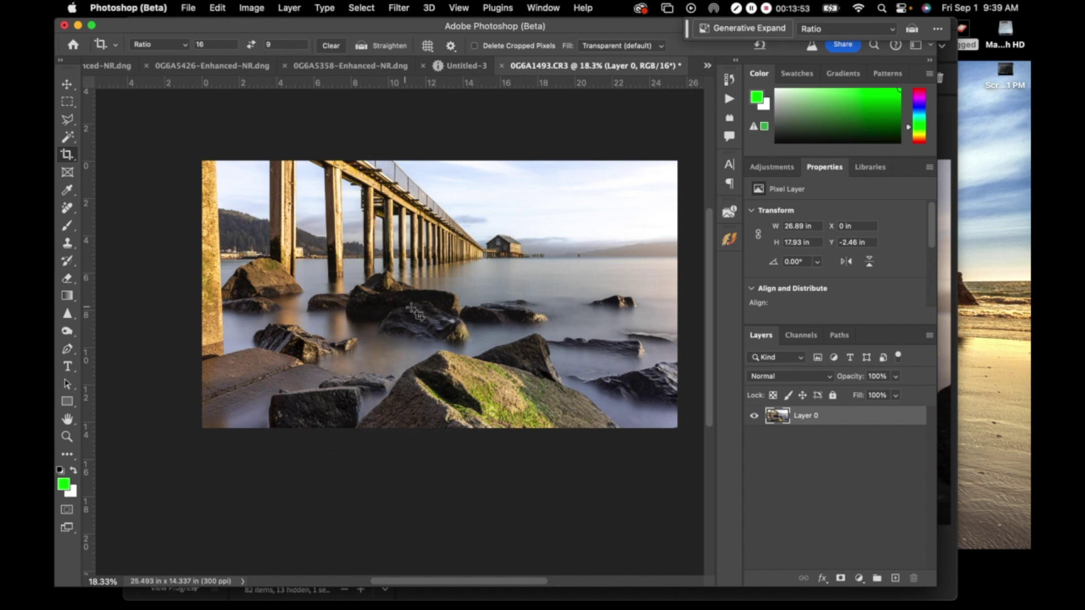
# Open the color photo in the Camera Raw filter and create an Objects mask over the dark rocks in the water below the pier.
pyautogui.click(402, 7)
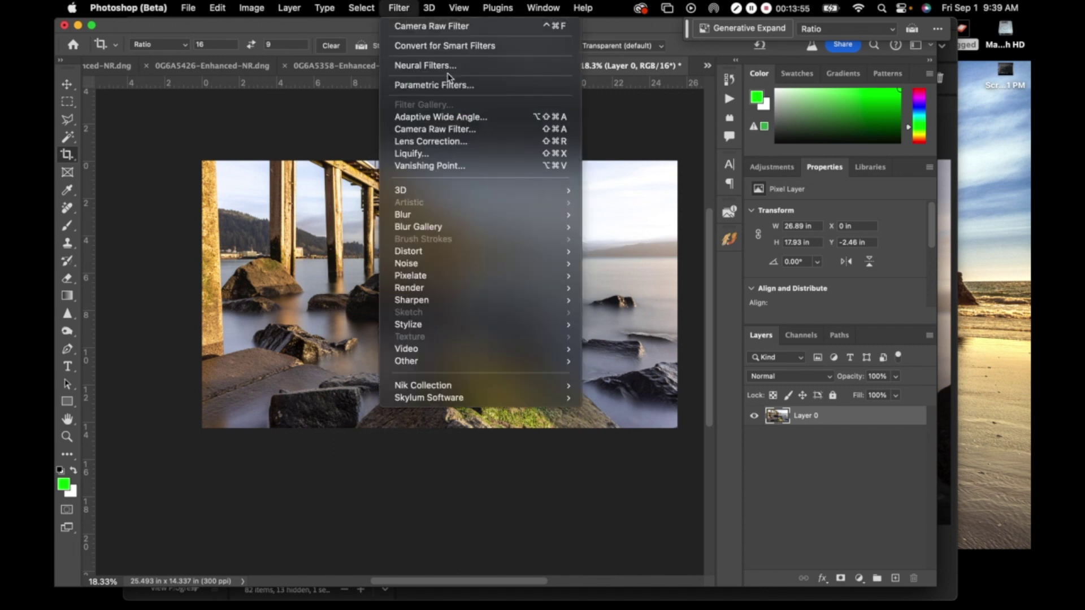
pyautogui.click(457, 130)
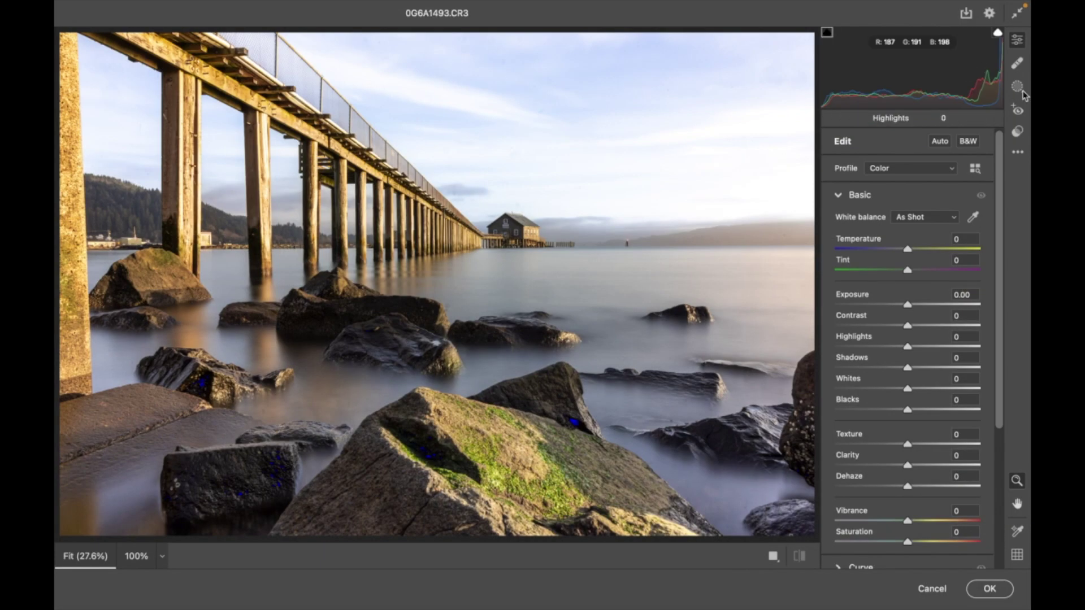
pyautogui.click(1017, 87)
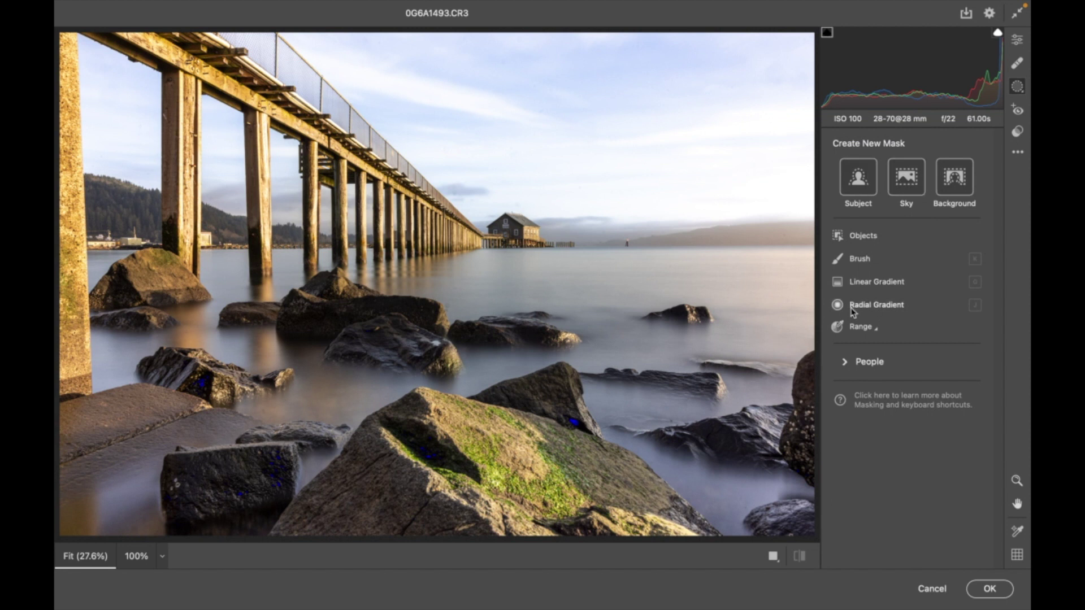
pyautogui.click(855, 237)
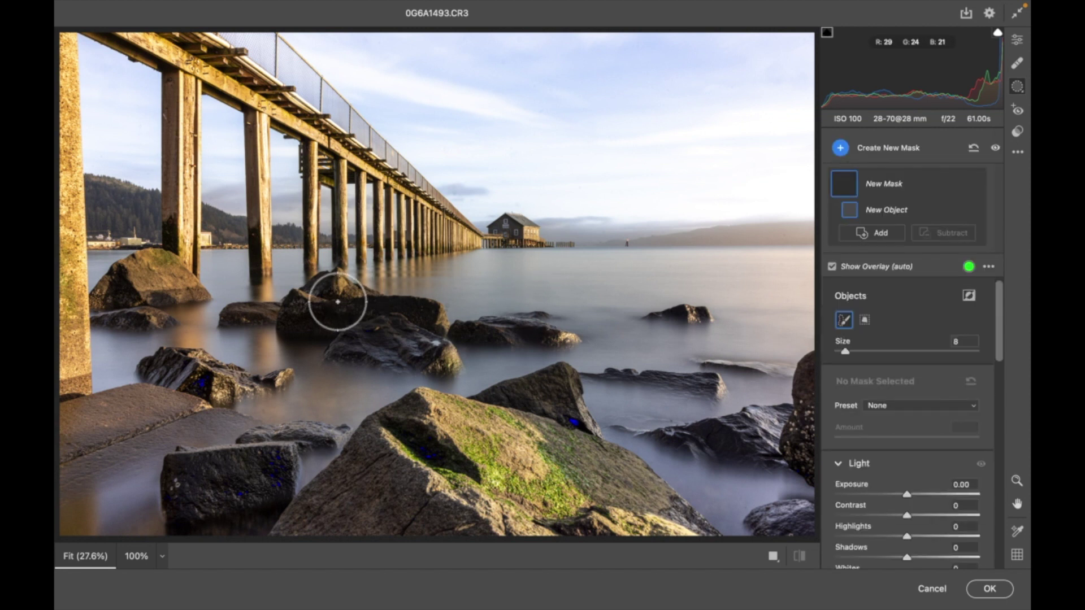
pyautogui.moveTo(337, 291)
pyautogui.mouseDown()
pyautogui.moveTo(305, 314)
pyautogui.moveTo(384, 309)
pyautogui.moveTo(421, 336)
pyautogui.moveTo(356, 335)
pyautogui.moveTo(425, 346)
pyautogui.mouseUp()
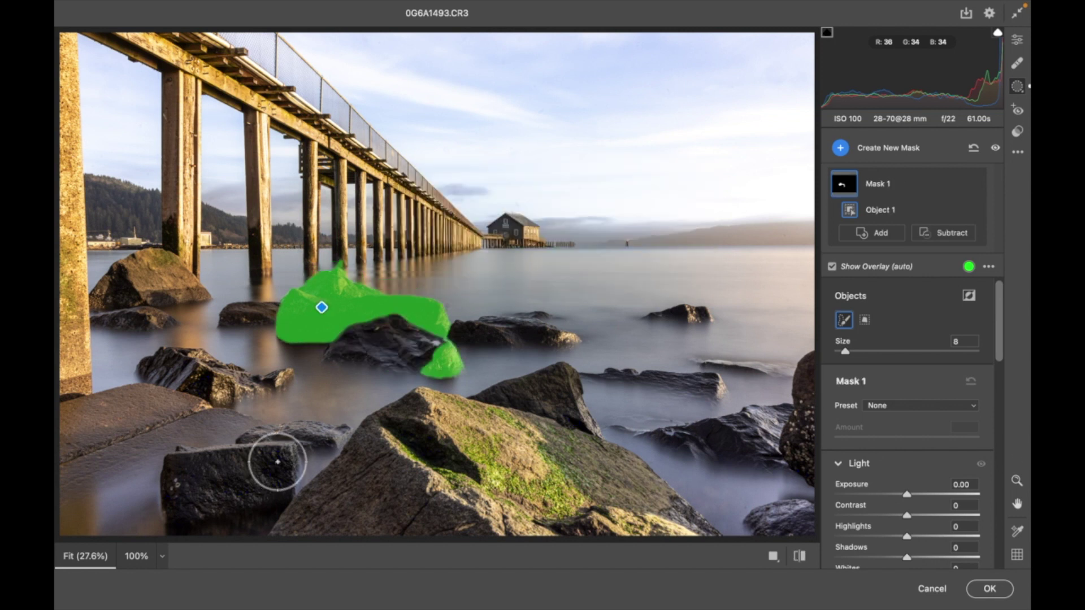
# Add the square foreground rock, the dark rock in mid-water and the pointed rock behind the mossy boulder to the Objects mask.
pyautogui.moveTo(278, 460)
pyautogui.mouseDown()
pyautogui.moveTo(265, 478)
pyautogui.moveTo(197, 495)
pyautogui.moveTo(189, 481)
pyautogui.moveTo(260, 484)
pyautogui.moveTo(288, 459)
pyautogui.mouseUp()
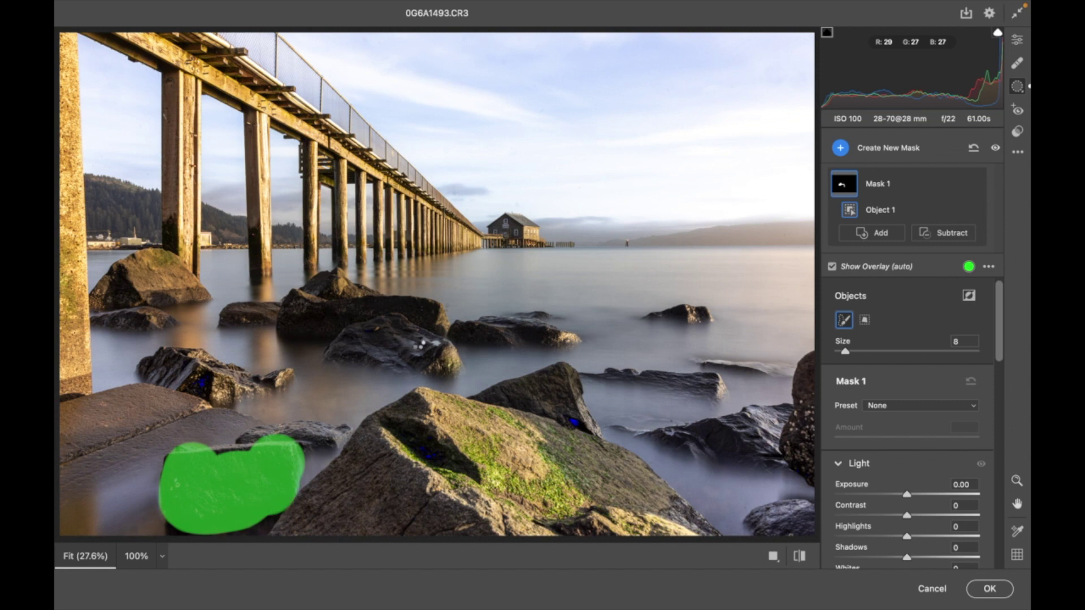
pyautogui.click(424, 336)
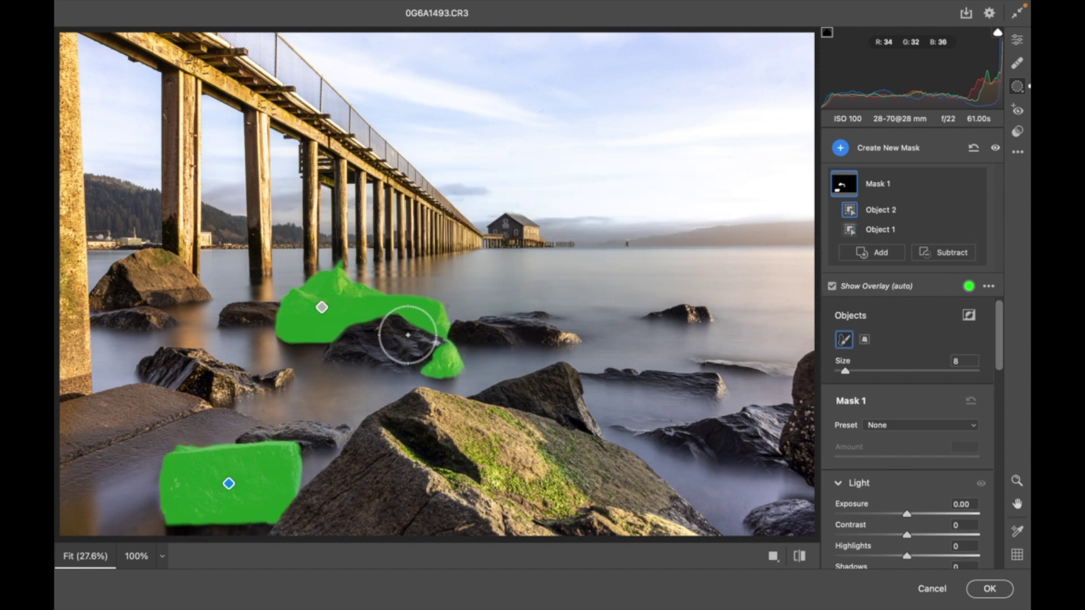
pyautogui.moveTo(418, 339)
pyautogui.mouseDown()
pyautogui.moveTo(349, 345)
pyautogui.moveTo(405, 335)
pyautogui.moveTo(425, 356)
pyautogui.moveTo(368, 363)
pyautogui.mouseUp()
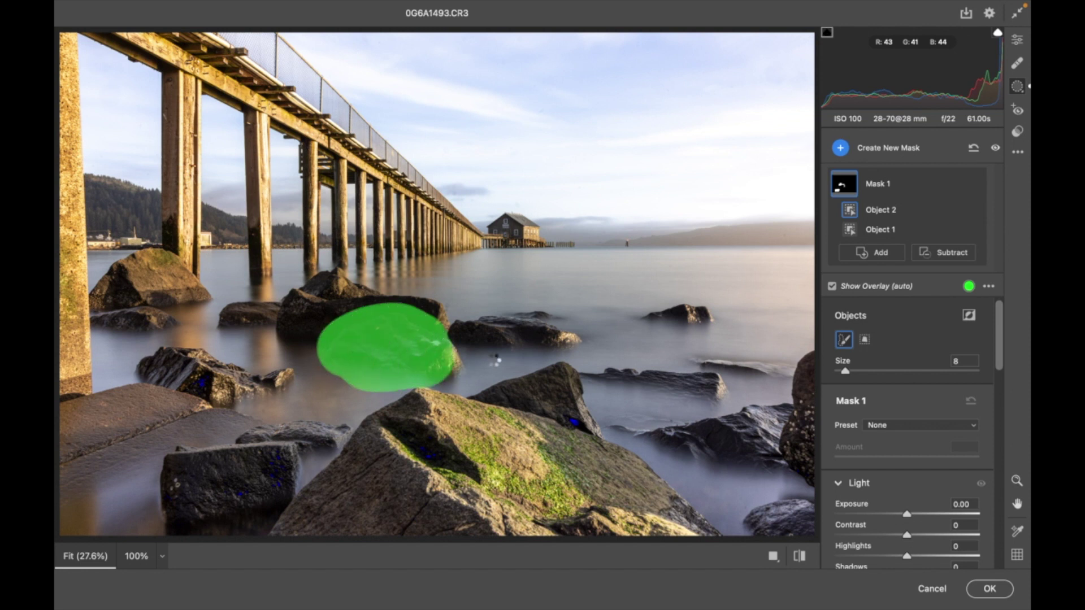
pyautogui.moveTo(553, 381)
pyautogui.mouseDown()
pyautogui.moveTo(521, 393)
pyautogui.moveTo(566, 391)
pyautogui.mouseUp()
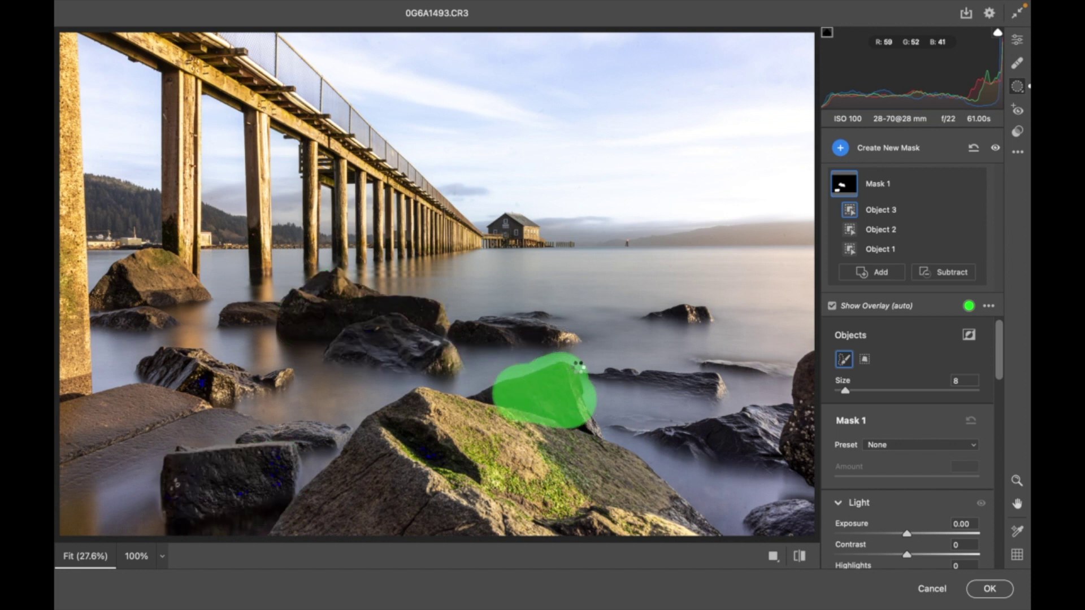
# Enlarge the object selection brush to 14 and add the rocks along the photo's right edge to the mask.
pyautogui.press(']')
pyautogui.press(']')
pyautogui.press(']')
pyautogui.press(']')
pyautogui.press(']')
pyautogui.press(']')
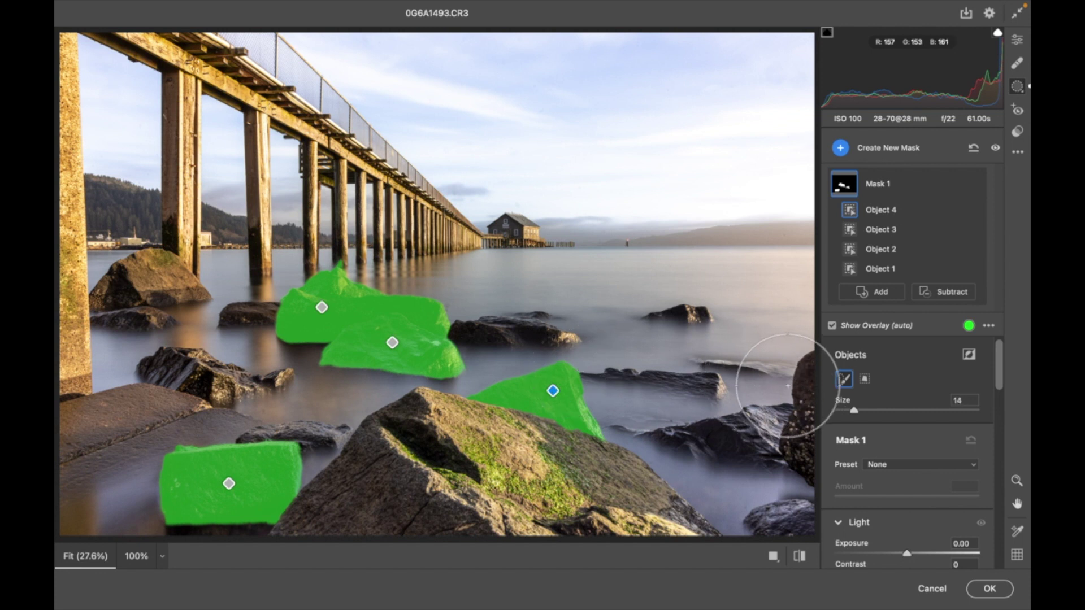
pyautogui.moveTo(794, 376); pyautogui.dragTo(791, 498)
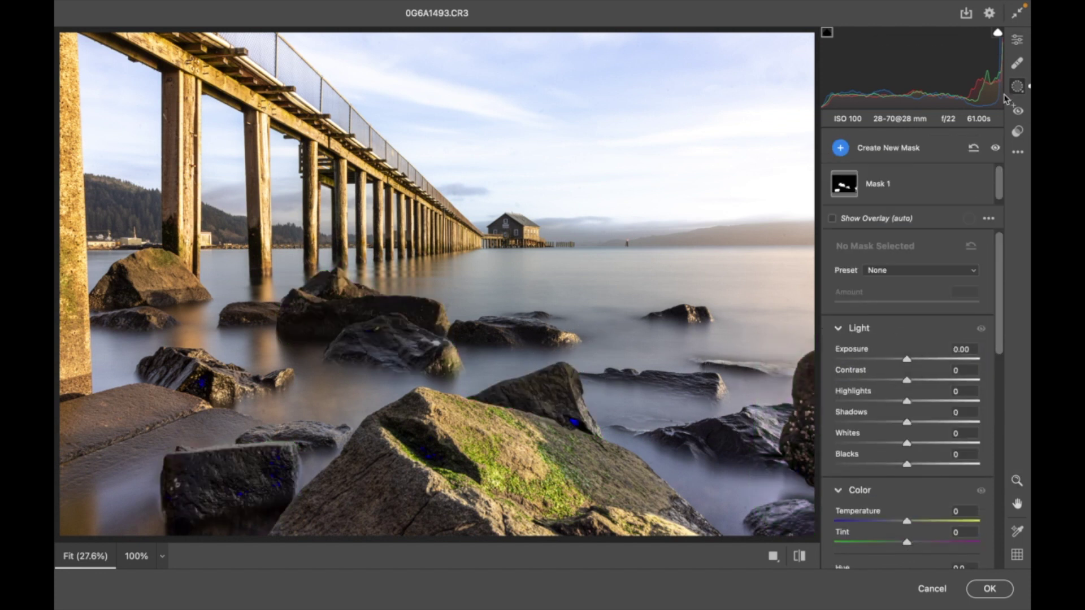
# Brighten the masked rocks with Exposure +0.75, Shadows +24 and Highlights -32.
pyautogui.moveTo(843, 190)
pyautogui.scroll(-3, 882, 438)
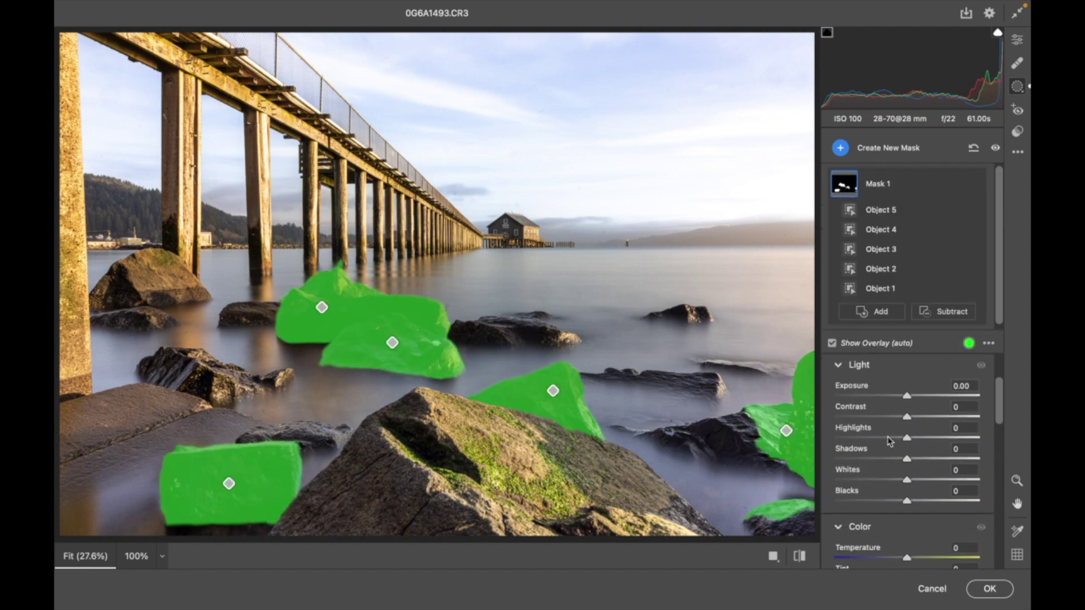
pyautogui.moveTo(907, 400); pyautogui.dragTo(920, 400)
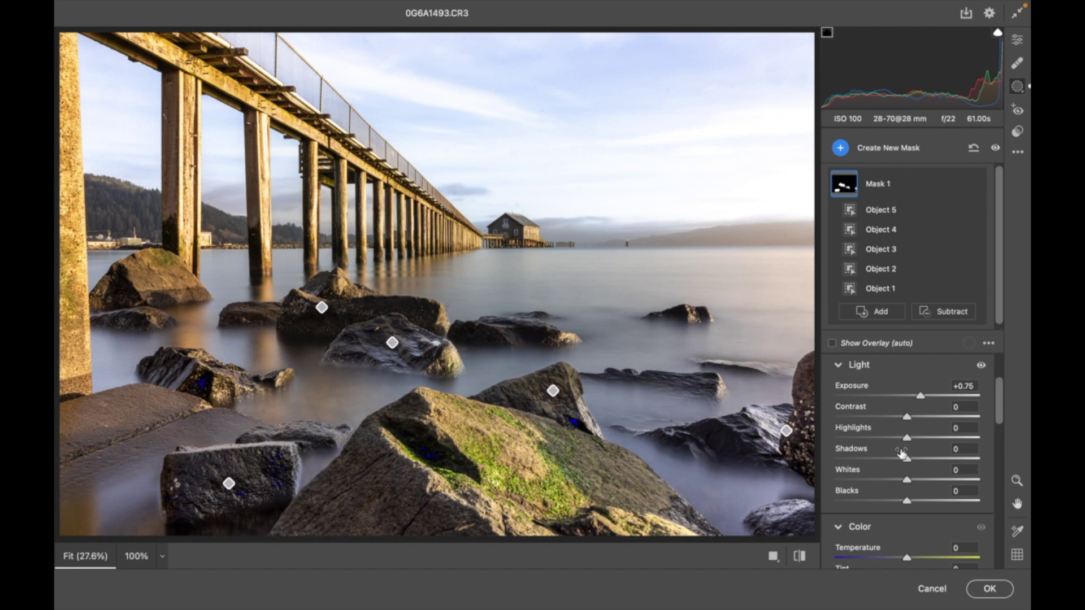
pyautogui.moveTo(908, 460); pyautogui.dragTo(927, 464)
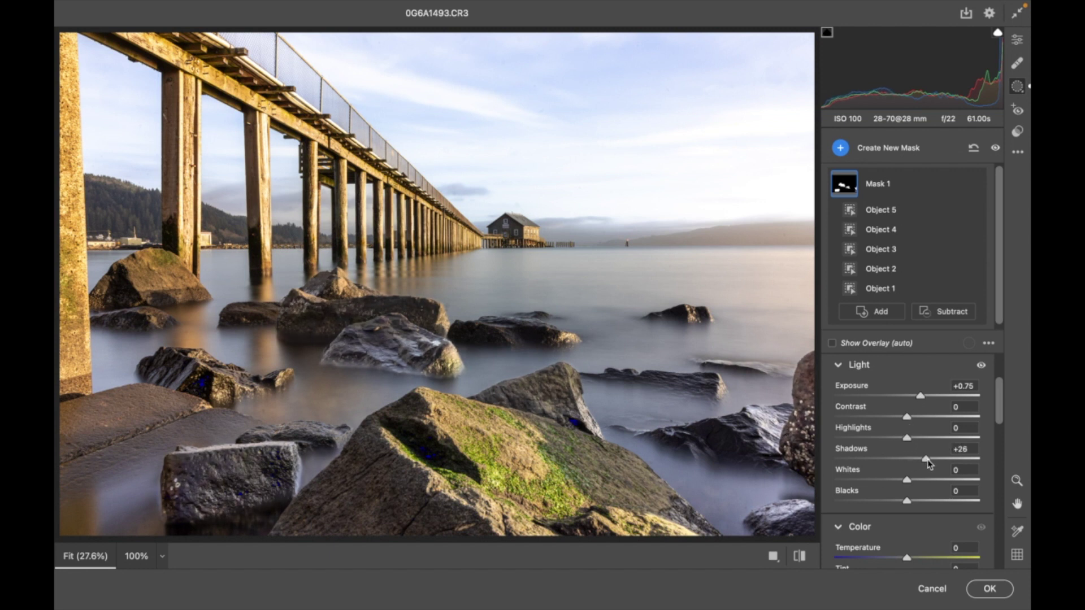
pyautogui.moveTo(906, 438); pyautogui.dragTo(891, 441)
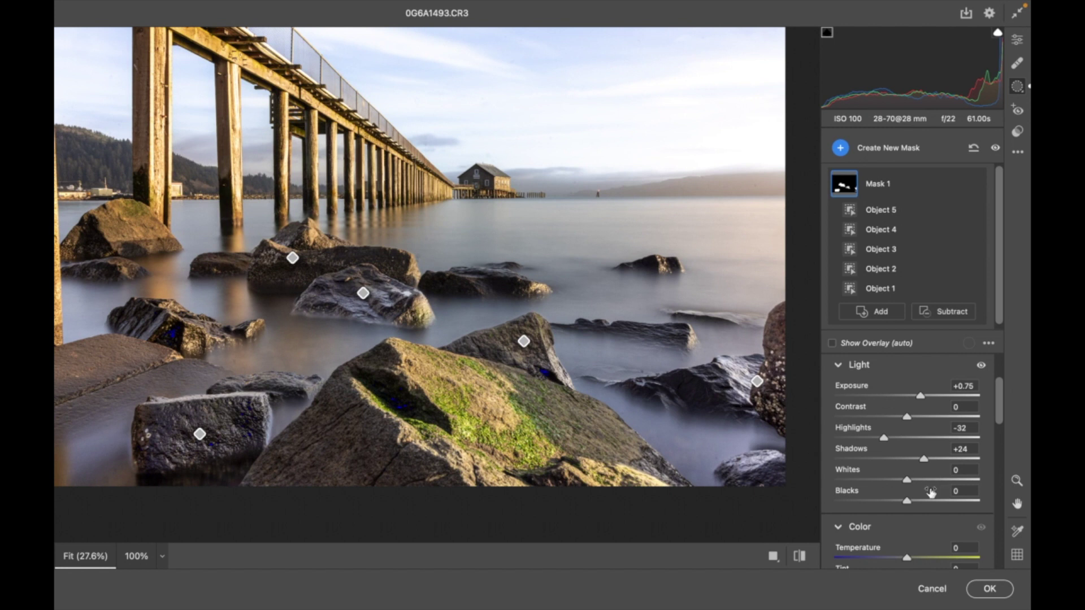
# Set the masked rocks' Texture to +25 and Clarity to +18.
pyautogui.scroll(-5, 932, 489)
pyautogui.scroll(-8, 927, 496)
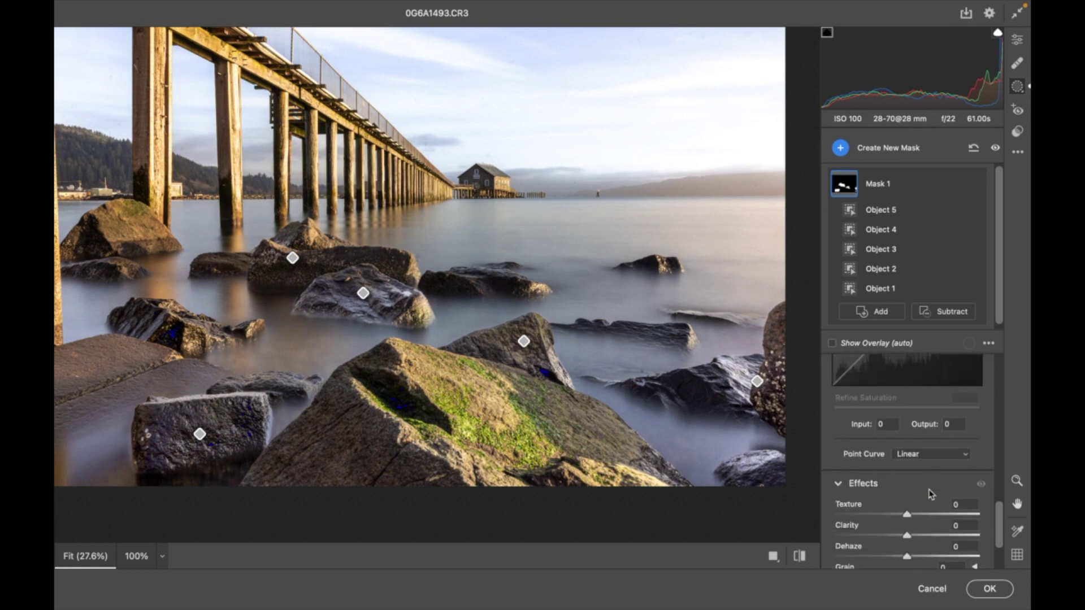
pyautogui.moveTo(906, 500); pyautogui.dragTo(920, 498)
# Create a new linear gradient mask that fades from the foreground rocks up to the horizon.
pyautogui.click(840, 147)
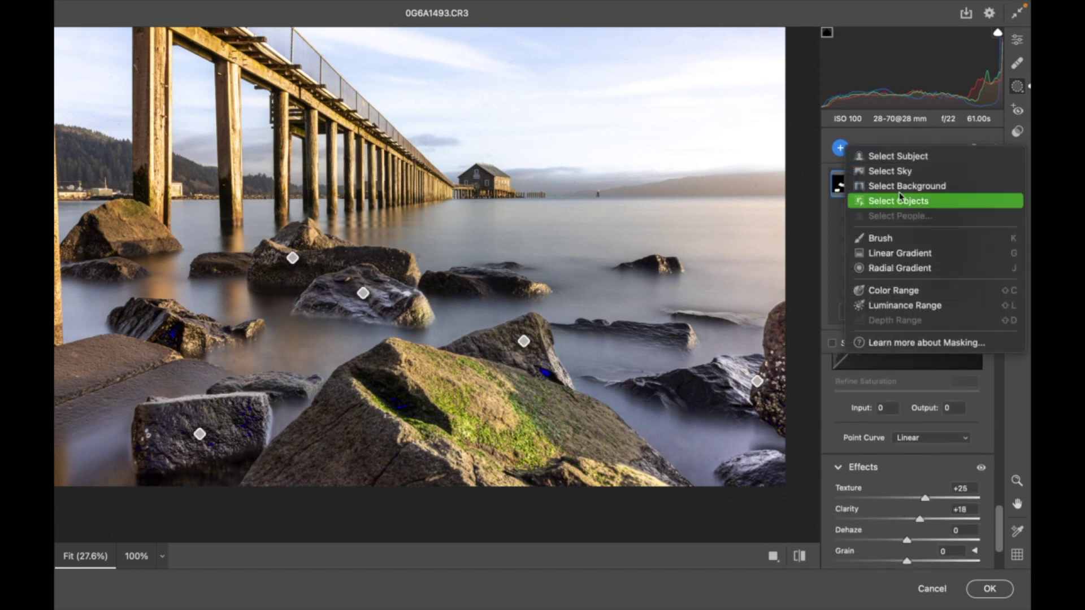
pyautogui.click(904, 253)
pyautogui.moveTo(464, 460); pyautogui.dragTo(473, 202)
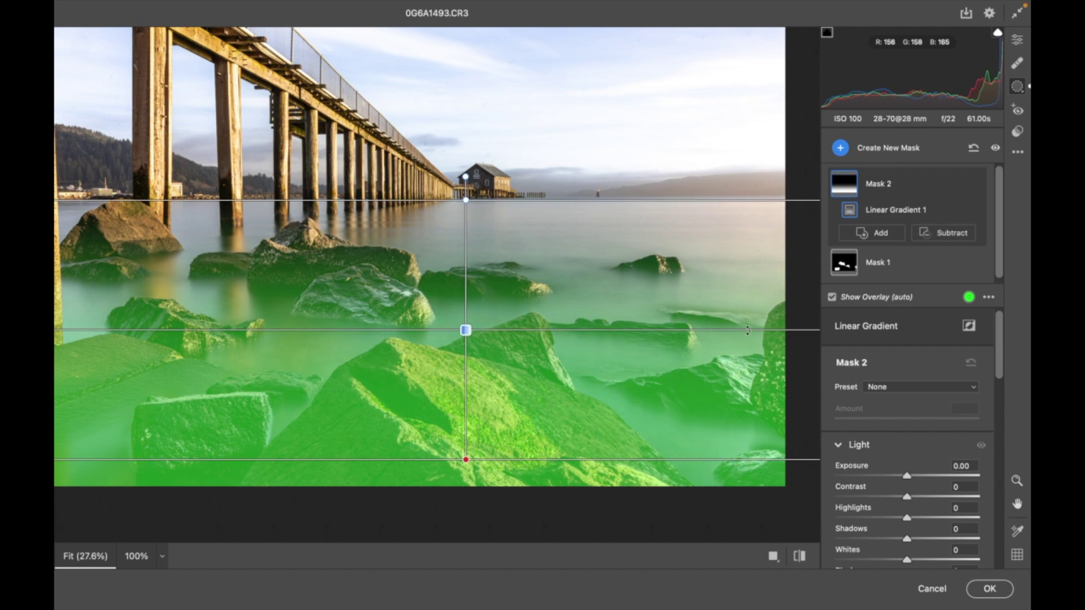
# Set the gradient mask's Dehaze to -30 and apply the Camera Raw edits to the photo.
pyautogui.scroll(-3, 935, 516)
pyautogui.scroll(-8, 935, 516)
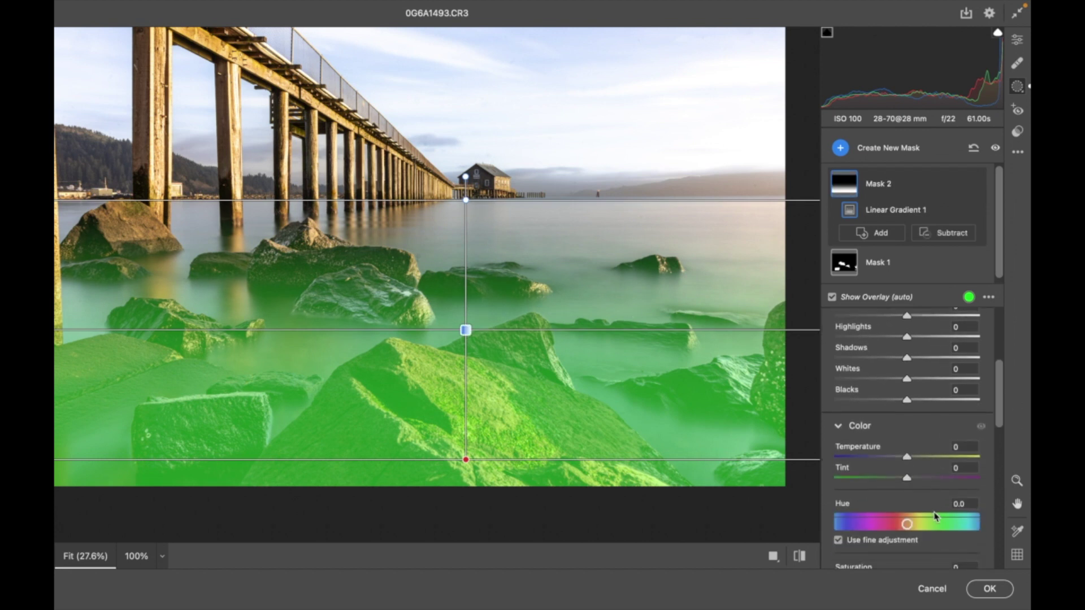
pyautogui.scroll(-8, 935, 515)
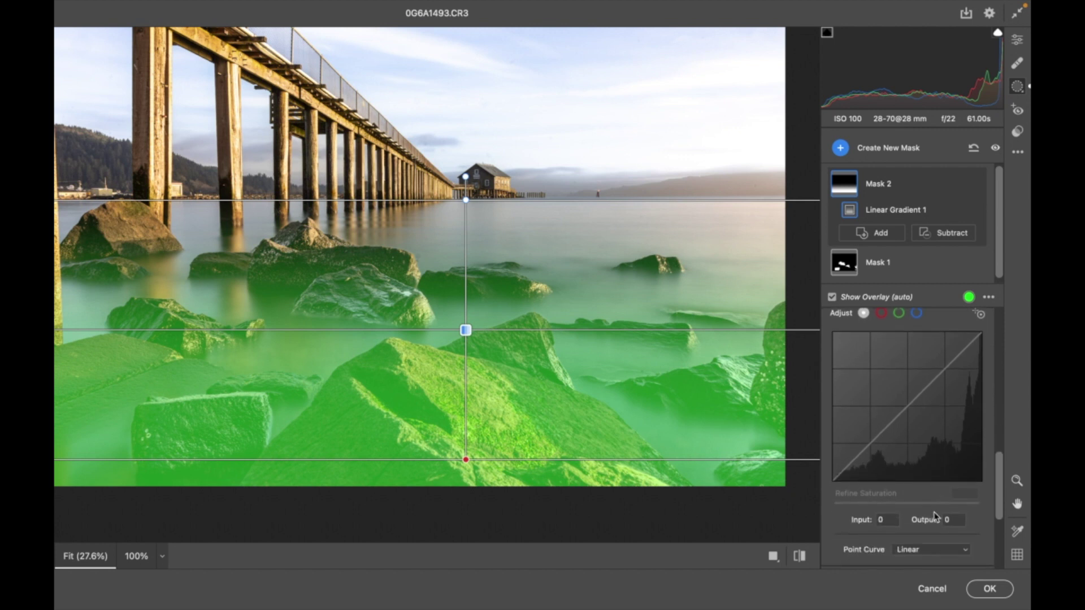
pyautogui.scroll(-2, 935, 516)
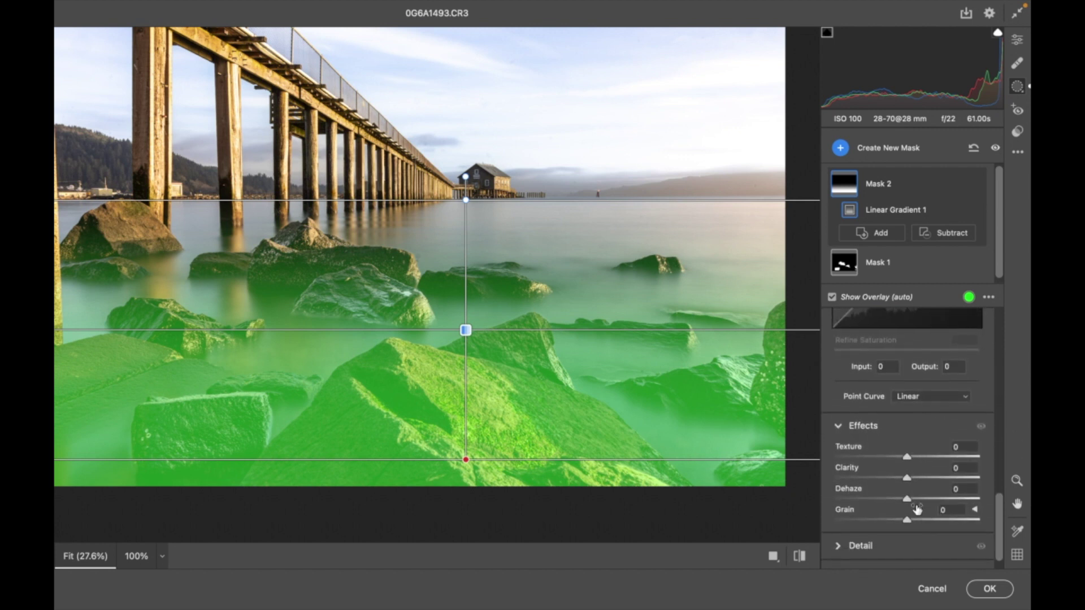
pyautogui.moveTo(909, 499); pyautogui.dragTo(886, 499)
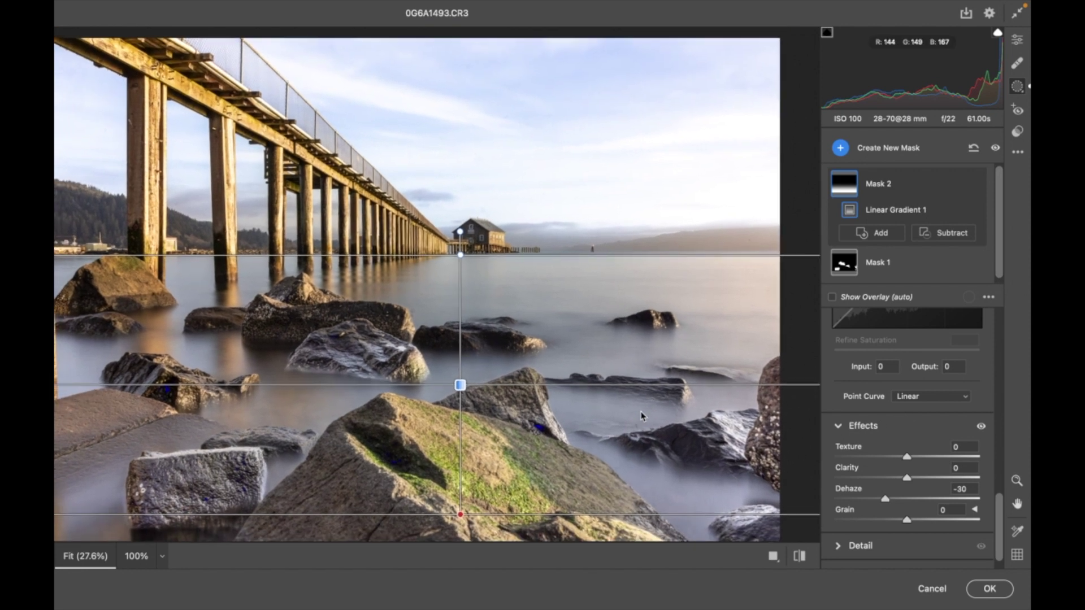
pyautogui.click(973, 586)
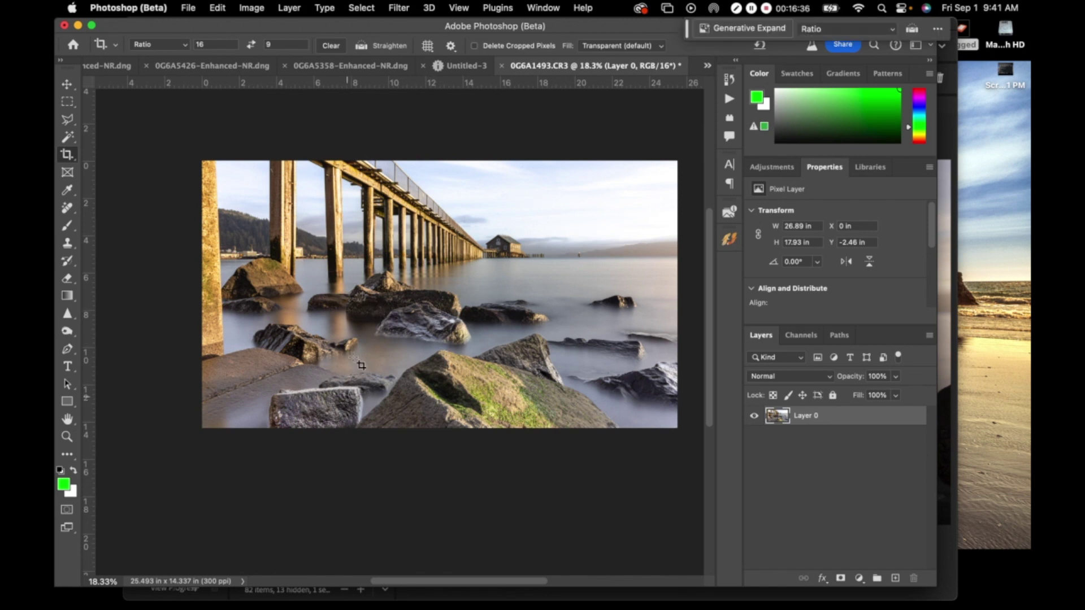
# Open the edited photo in Silver Efex Pro 3 from the Nik Collection filters.
pyautogui.click(458, 7)
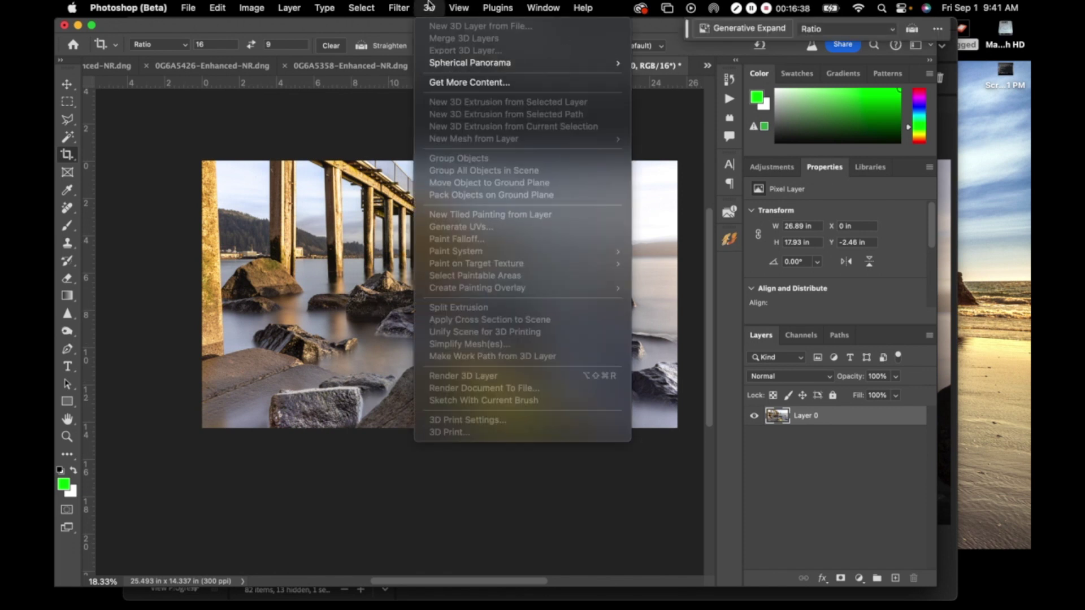
pyautogui.moveTo(412, 5)
pyautogui.moveTo(542, 386)
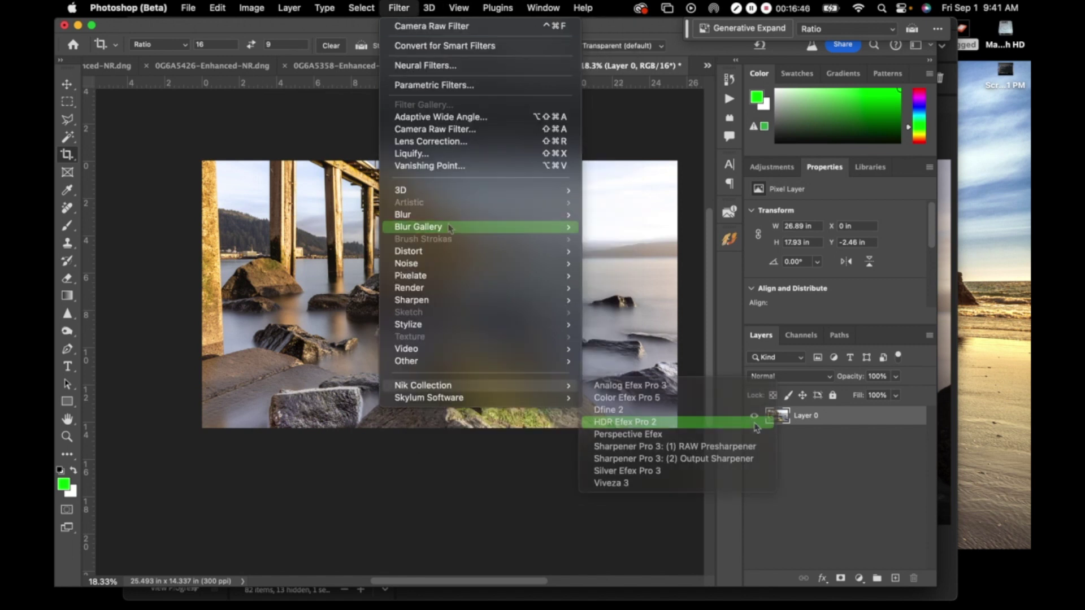
pyautogui.click(733, 476)
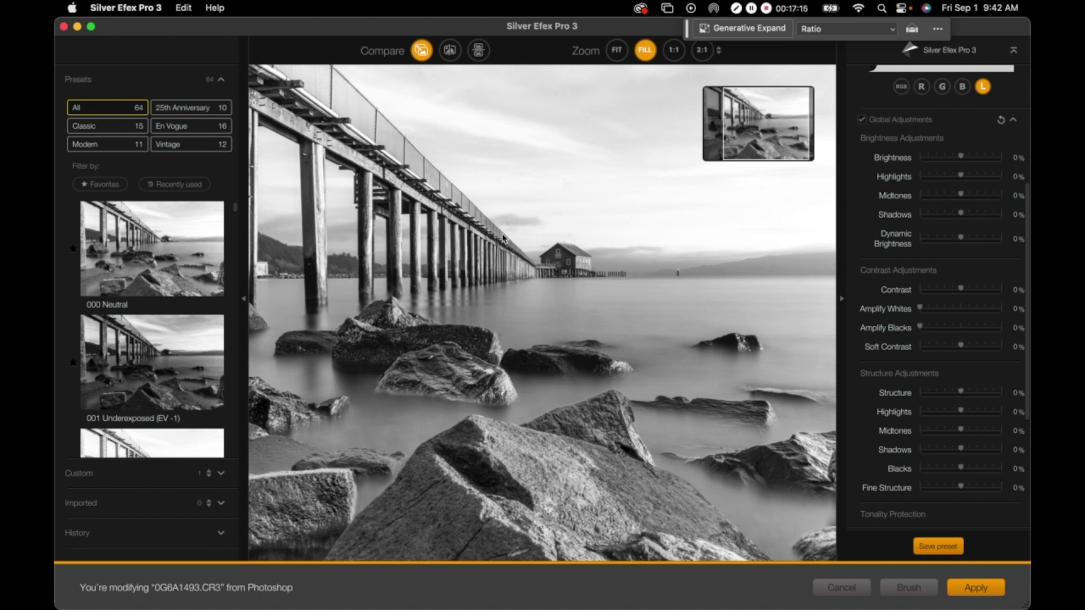
# Browse the black-and-white presets and try 004 High Contrast (smooth) on the photo.
pyautogui.scroll(-2, 184, 347)
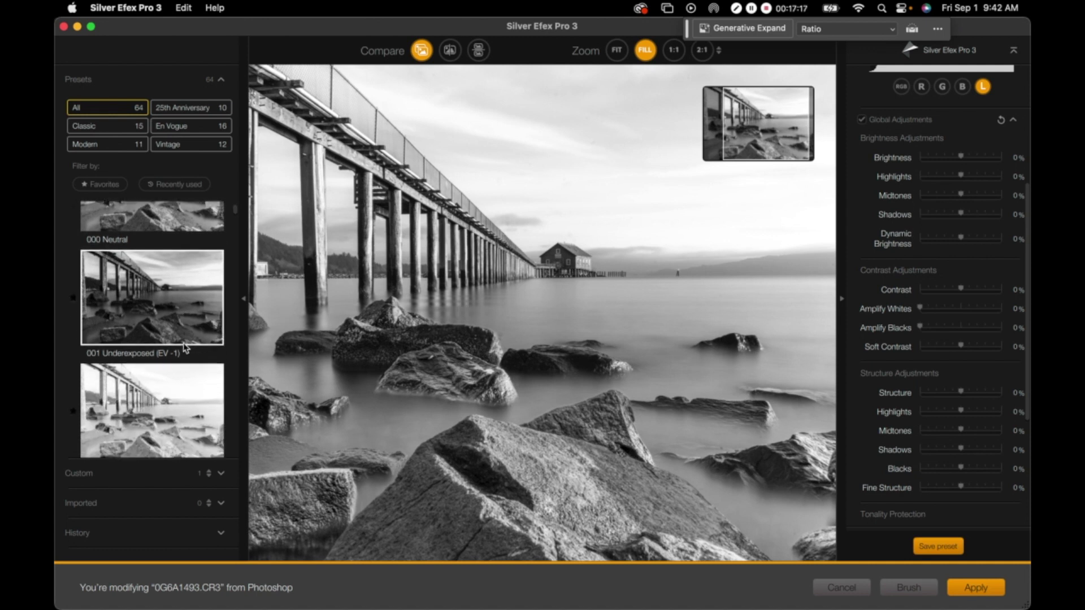
pyautogui.scroll(-3, 184, 347)
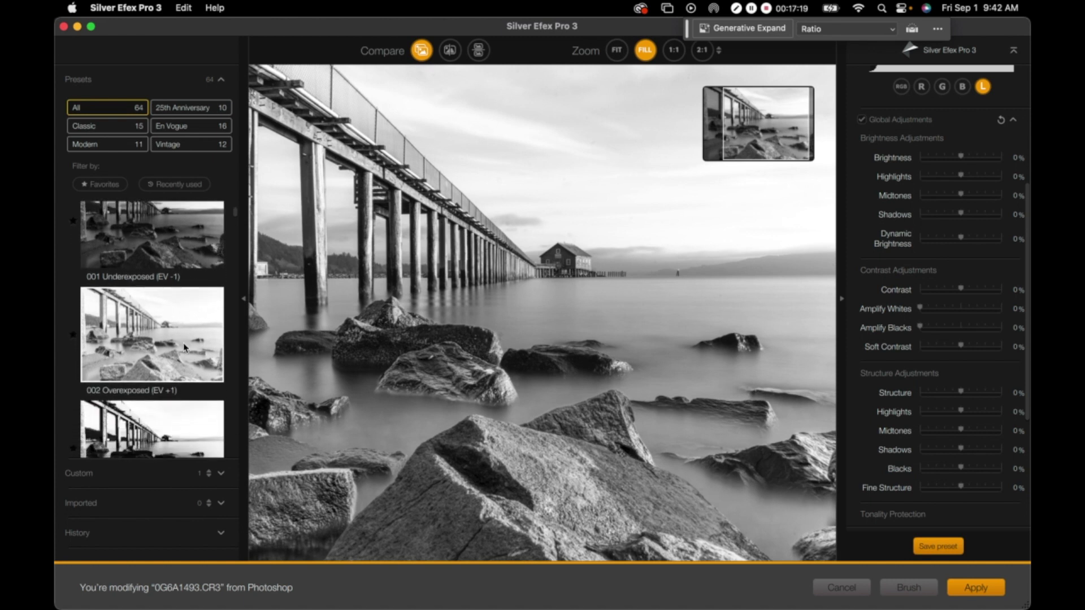
pyautogui.scroll(-5, 185, 348)
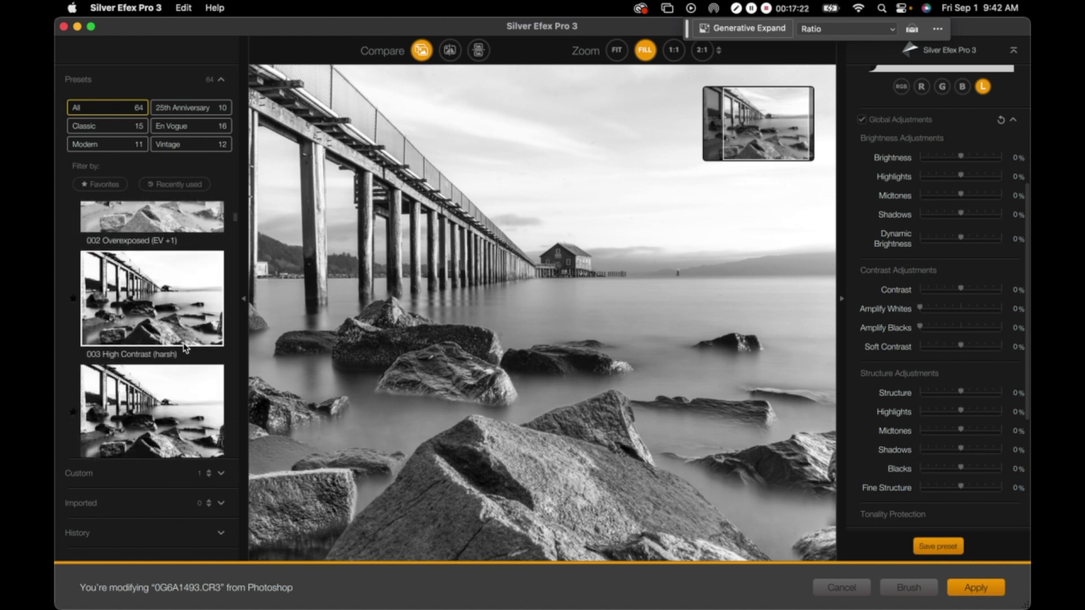
pyautogui.scroll(-2, 184, 347)
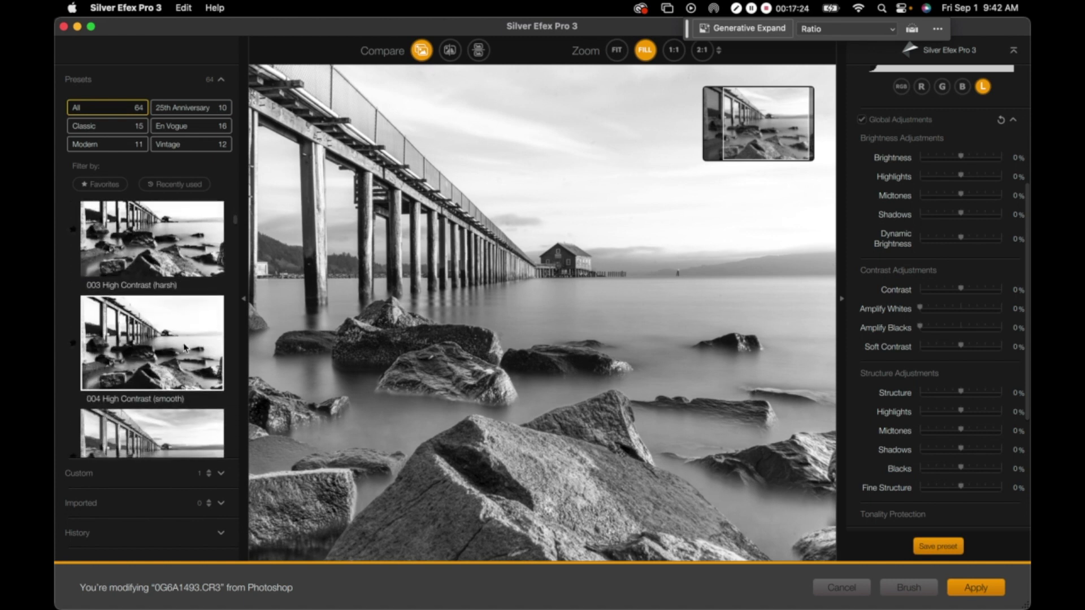
pyautogui.scroll(-2, 184, 348)
pyautogui.click(187, 325)
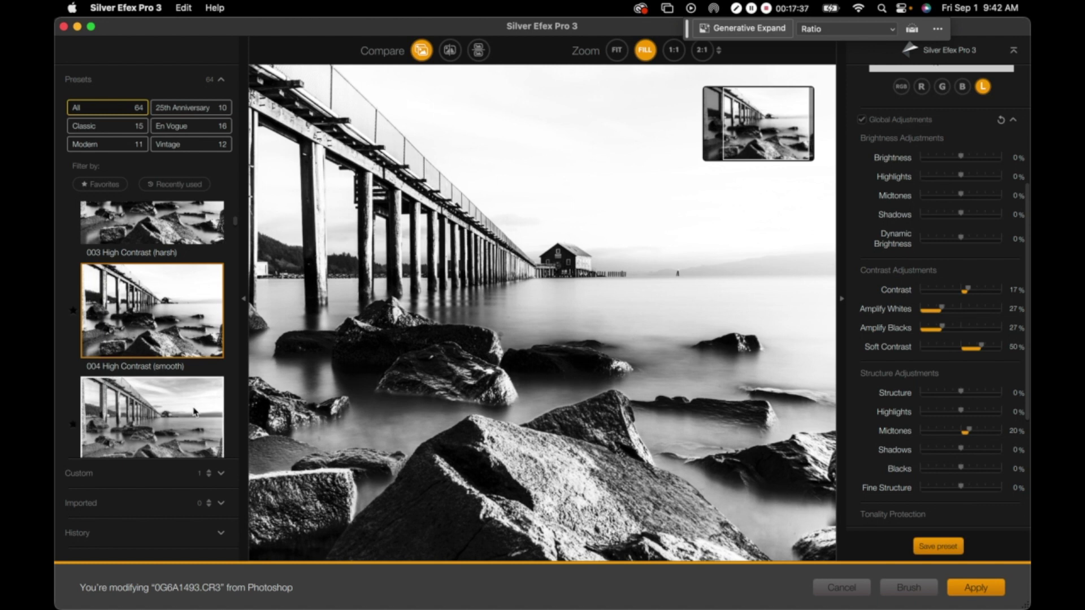
# Try the 006 High Structure (smooth) and 007 High Key 1 presets on the photo.
pyautogui.scroll(-2, 194, 411)
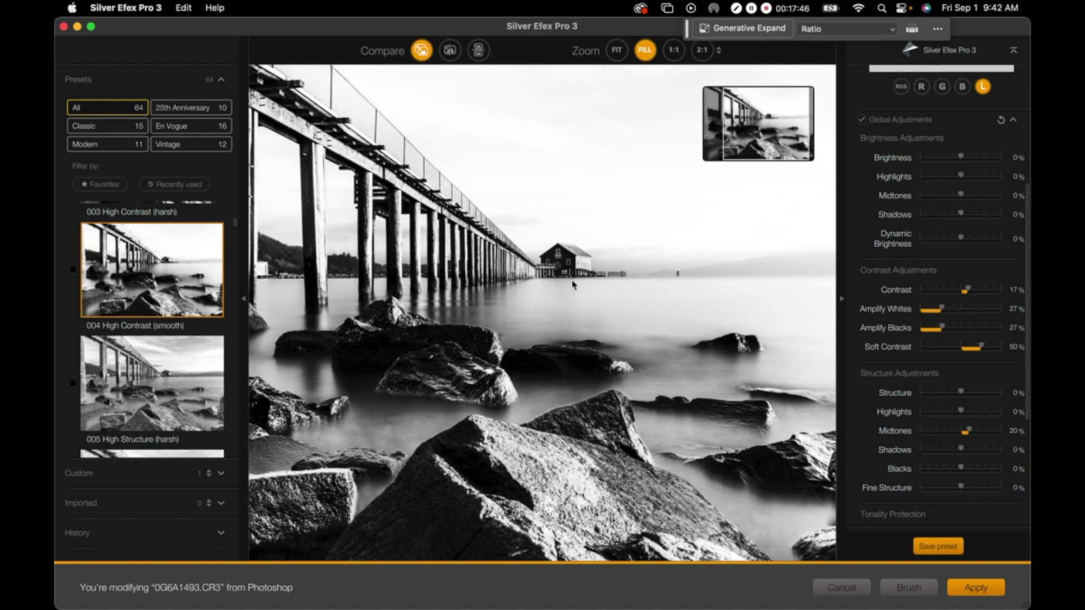
pyautogui.scroll(-5, 198, 376)
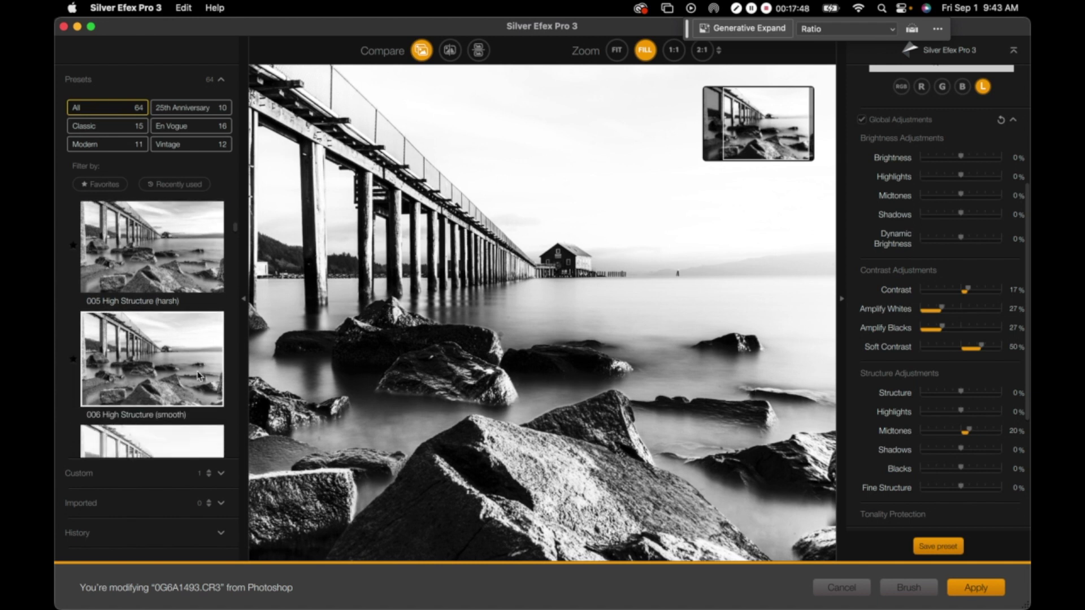
pyautogui.click(193, 369)
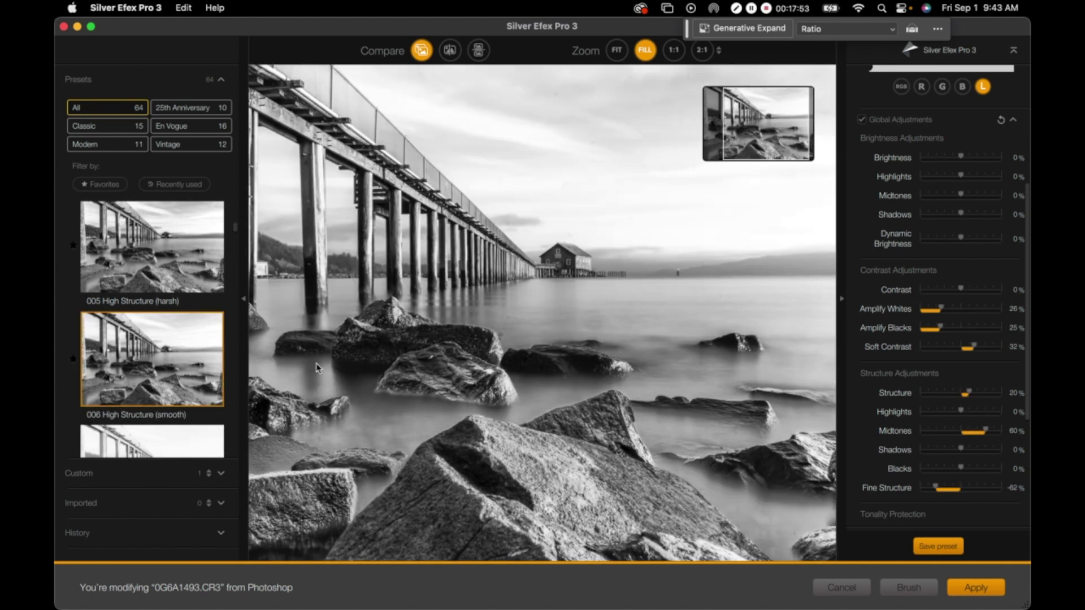
pyautogui.scroll(-5, 208, 366)
pyautogui.scroll(-1, 208, 366)
pyautogui.click(183, 347)
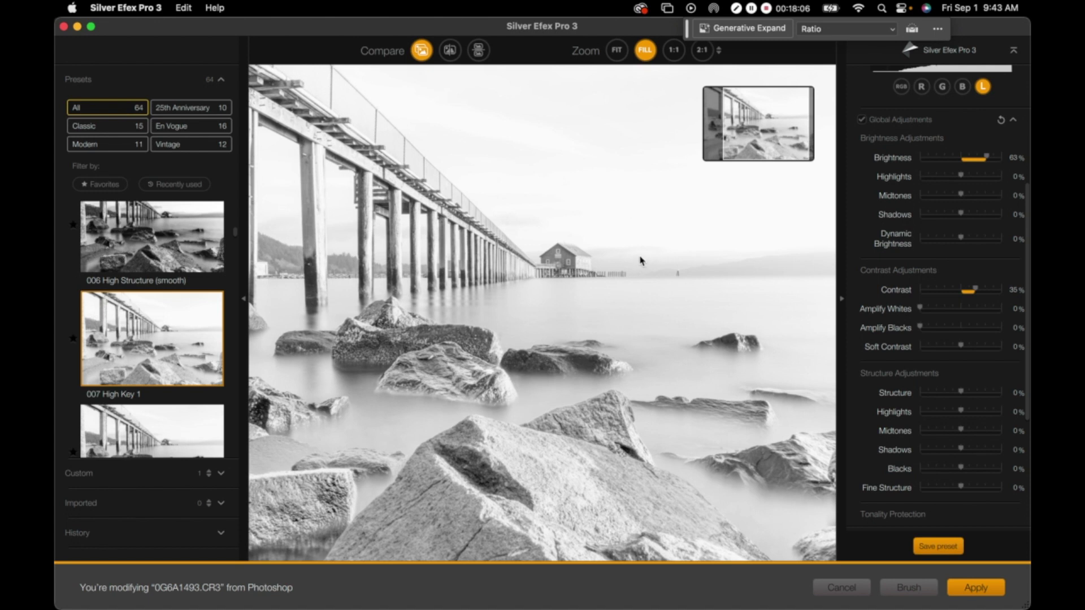
# Adjust the High Key 1 look to Contrast 22% and Amplify Whites 17%.
pyautogui.scroll(-4, 189, 397)
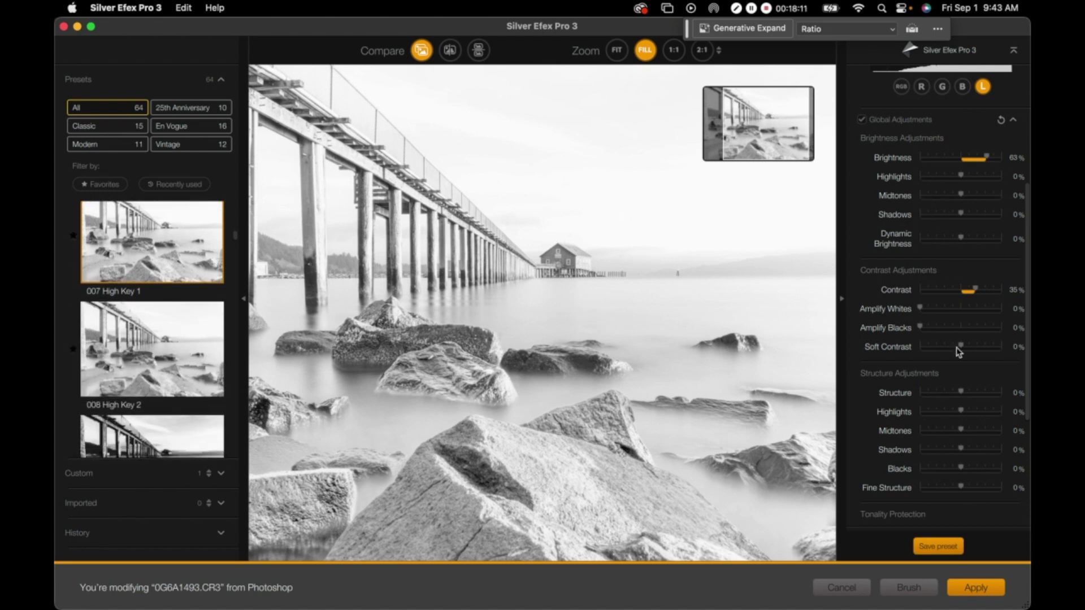
pyautogui.scroll(5, 963, 303)
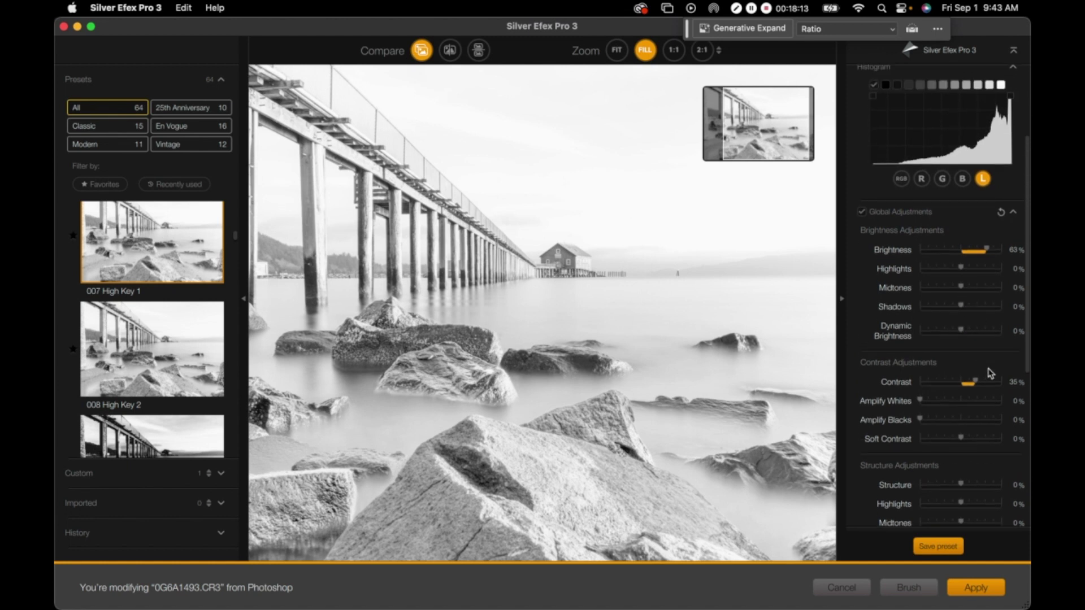
pyautogui.moveTo(978, 385); pyautogui.dragTo(919, 422)
pyautogui.scroll(-2, 927, 370)
pyautogui.scroll(-8, 927, 370)
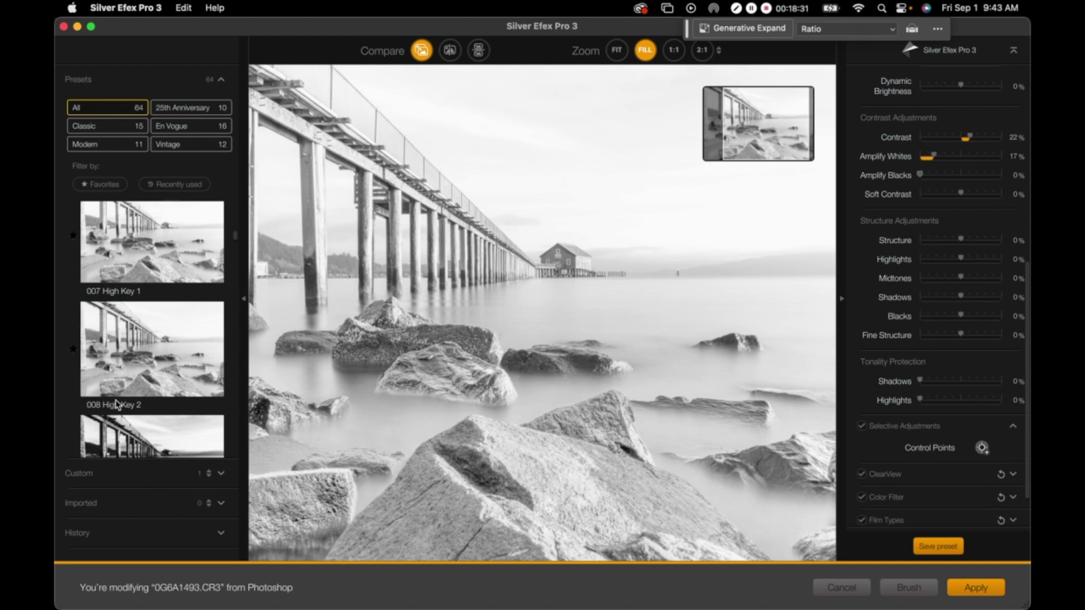
# Switch the photo to the 009 Low Key 1 preset and browse the presets that follow it.
pyautogui.scroll(-3, 148, 384)
pyautogui.click(152, 394)
pyautogui.scroll(-3, 151, 394)
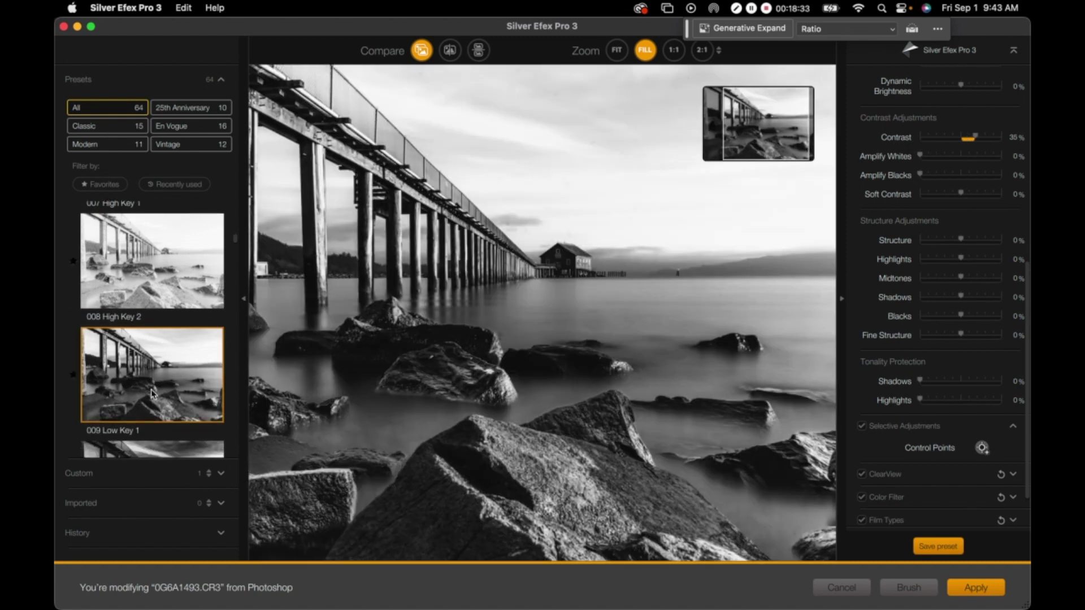
pyautogui.scroll(-2, 158, 386)
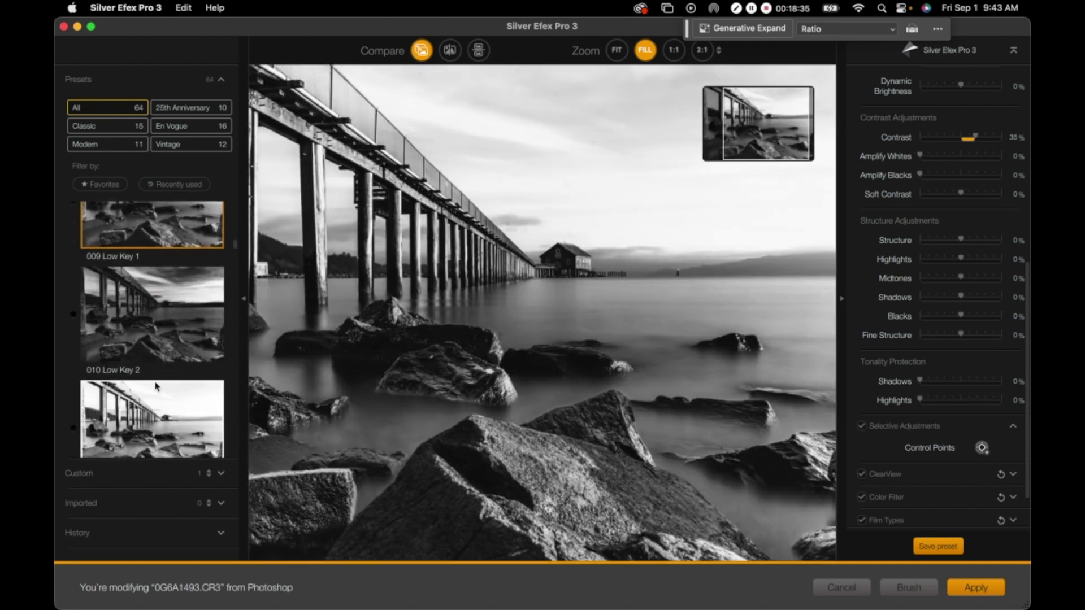
# Try the 011 Push Process (N +1,5) preset and compare the photo with and without it several times.
pyautogui.click(157, 387)
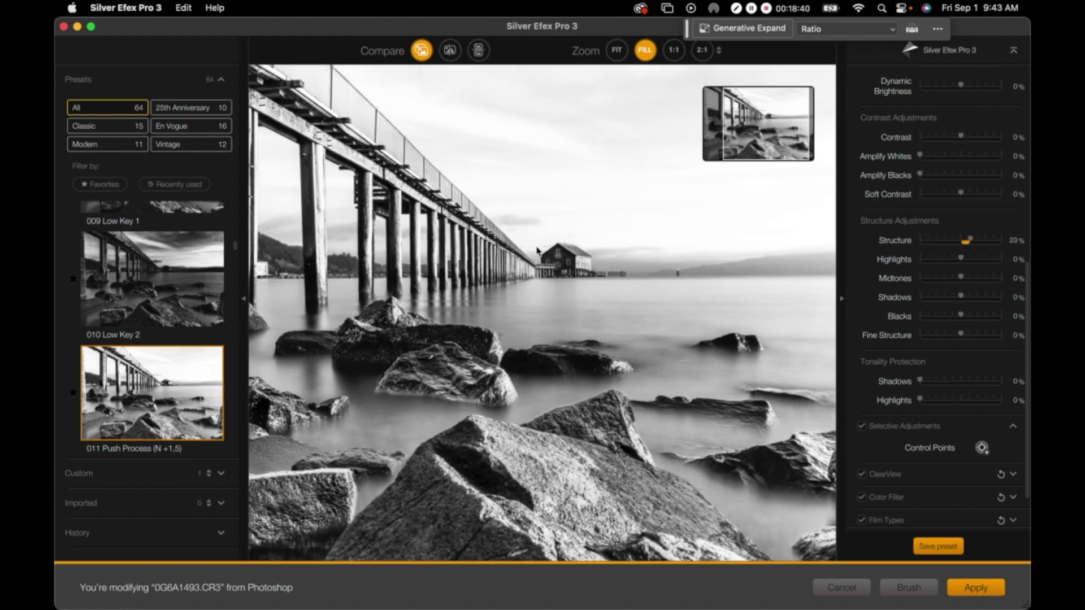
pyautogui.click(421, 52)
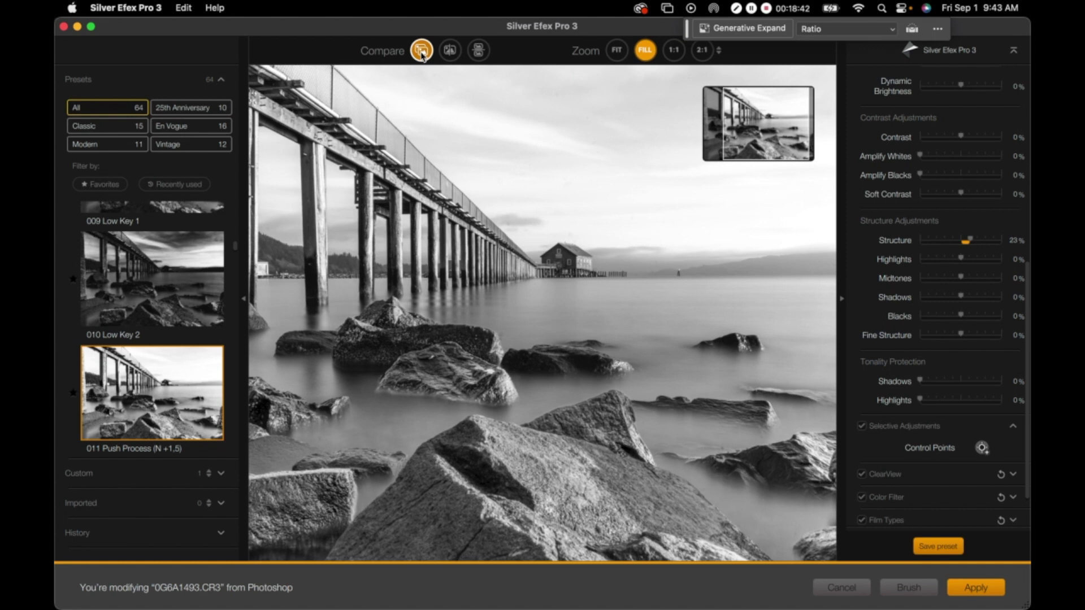
pyautogui.click(421, 52)
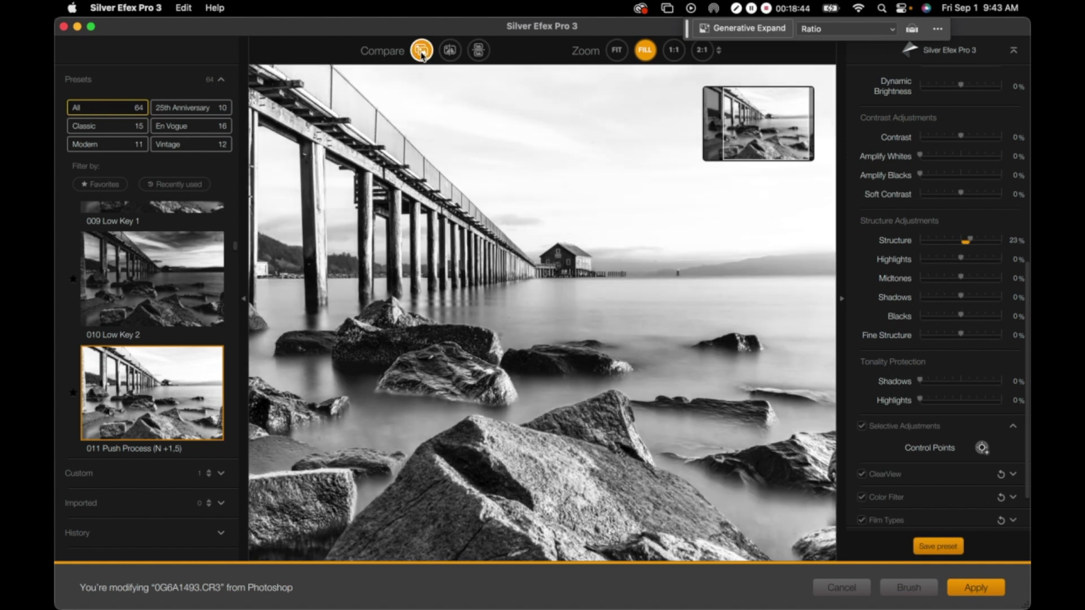
pyautogui.click(421, 52)
pyautogui.click(421, 52)
pyautogui.click(421, 52)
pyautogui.click(421, 52)
pyautogui.click(421, 52)
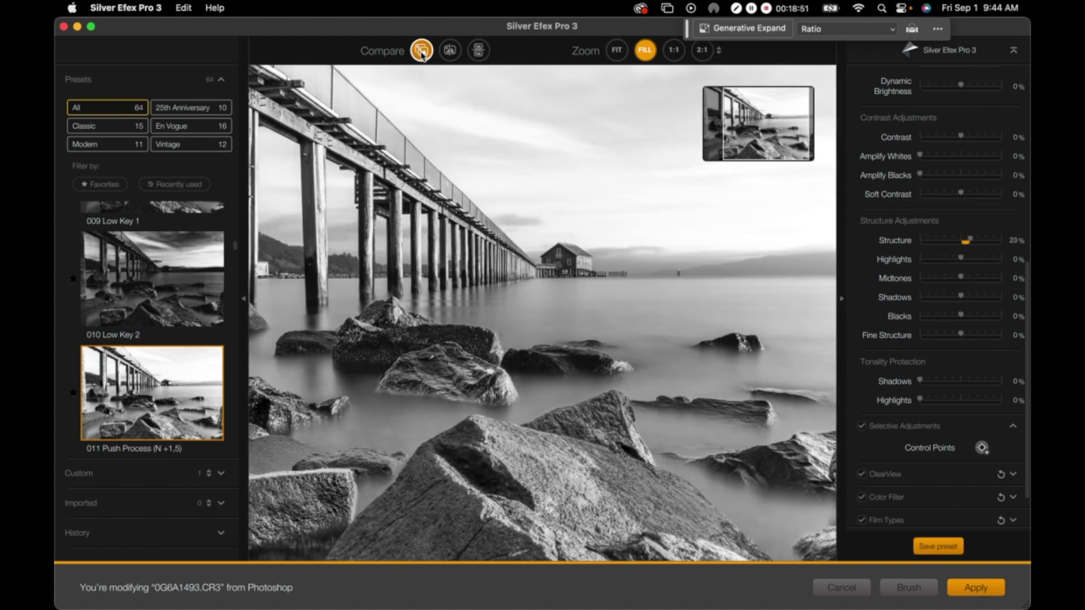
pyautogui.click(421, 52)
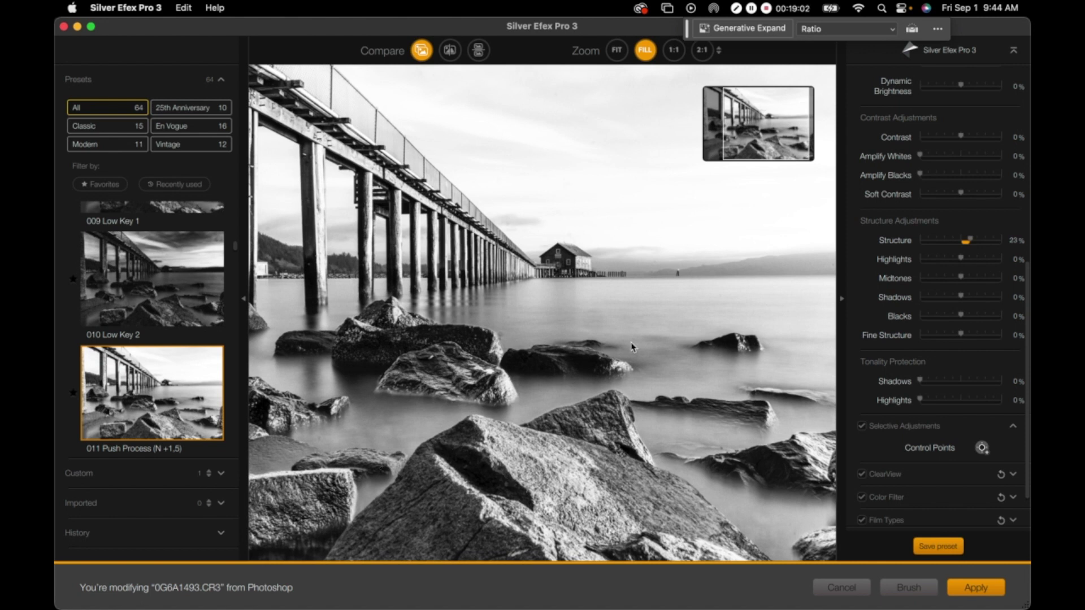
# Try the 012 Push Process (N +3,0) and 014 Grad ND (EV -2) presets on the photo.
pyautogui.scroll(-2, 181, 397)
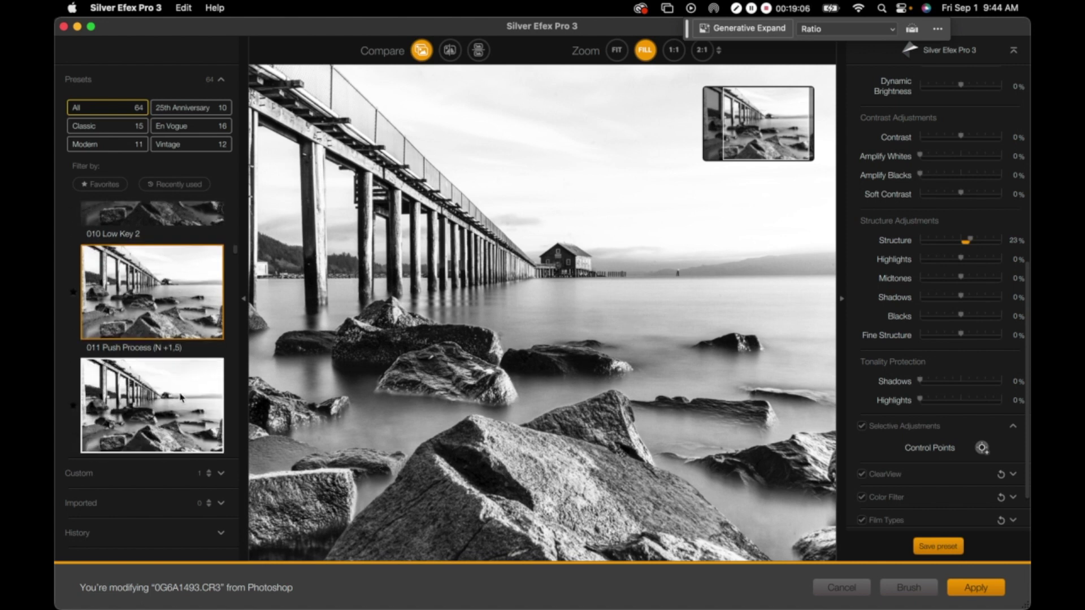
pyautogui.scroll(-5, 181, 398)
pyautogui.click(185, 304)
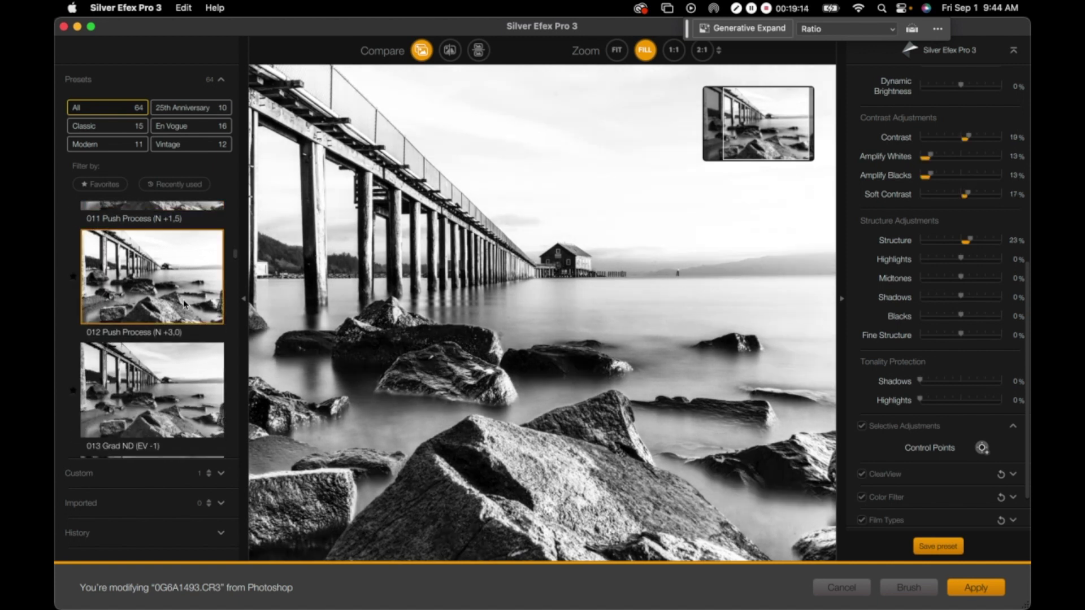
pyautogui.scroll(-7, 185, 304)
pyautogui.scroll(-2, 184, 304)
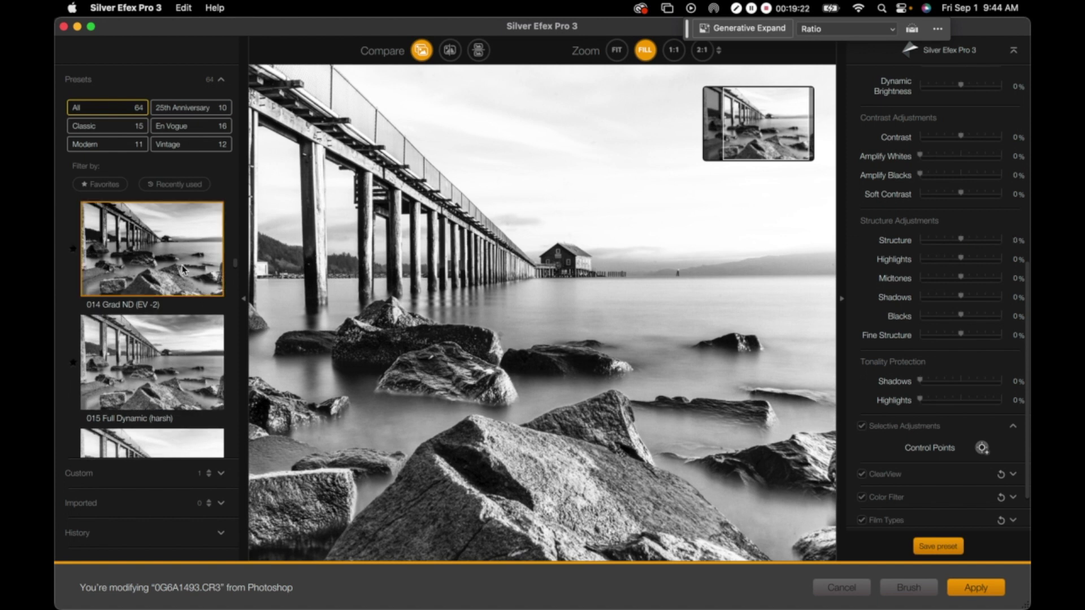
pyautogui.click(184, 271)
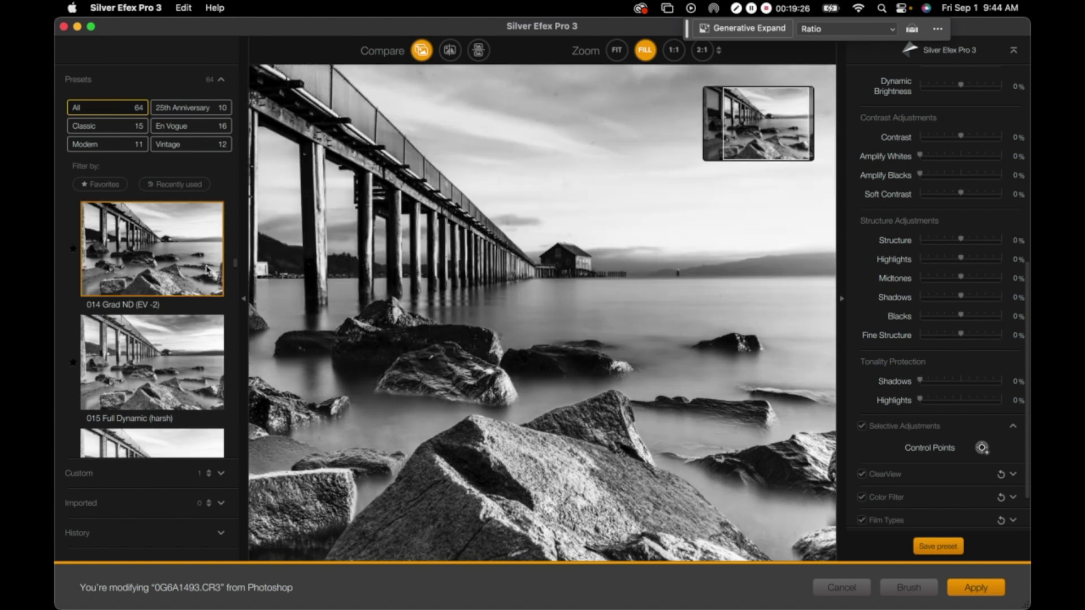
# Try the 015 Full Dynamic (harsh) and 016 Full Dynamic (smooth) presets, comparing the smooth one with the unedited photo.
pyautogui.click(187, 375)
pyautogui.scroll(-5, 187, 379)
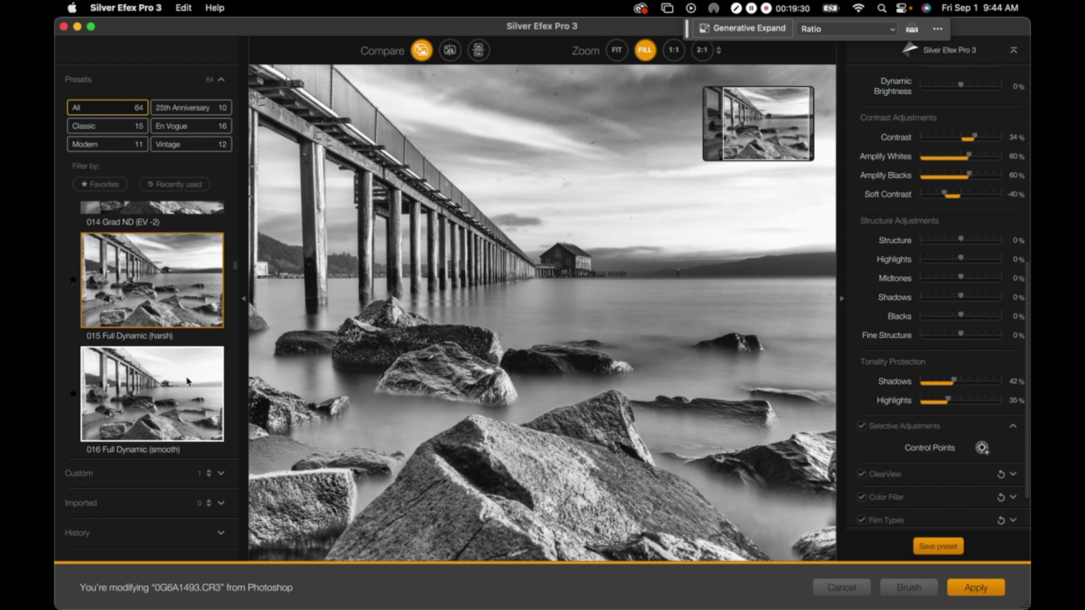
pyautogui.click(188, 383)
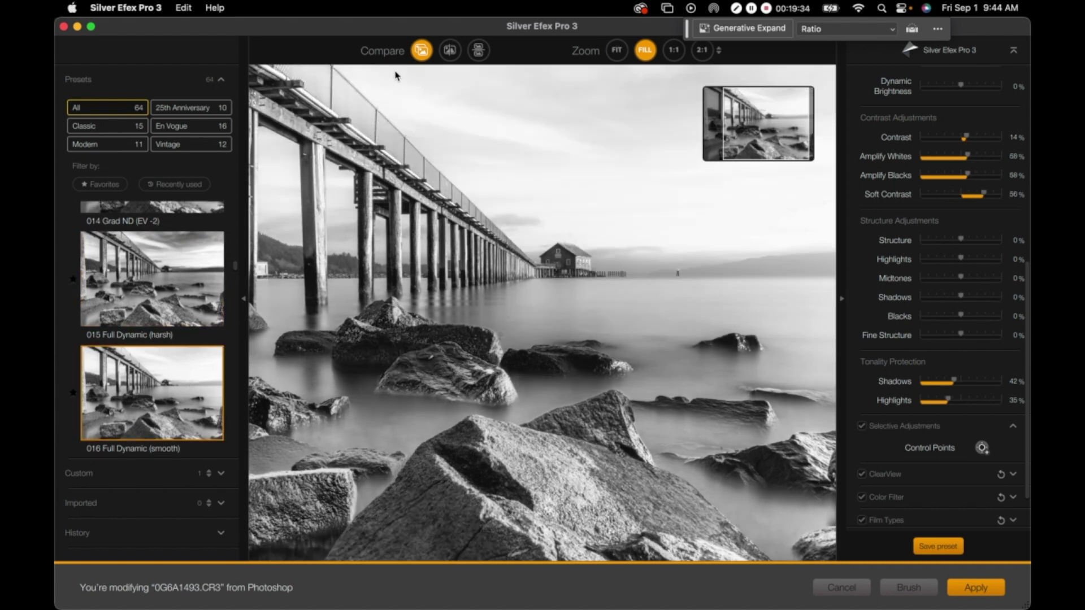
pyautogui.click(421, 50)
pyautogui.click(421, 50)
pyautogui.click(421, 51)
pyautogui.click(421, 51)
pyautogui.click(420, 50)
pyautogui.click(421, 50)
# Try the 017 Full Spectrum and 018 Full Spectrum Inverse presets on the photo.
pyautogui.scroll(-5, 197, 384)
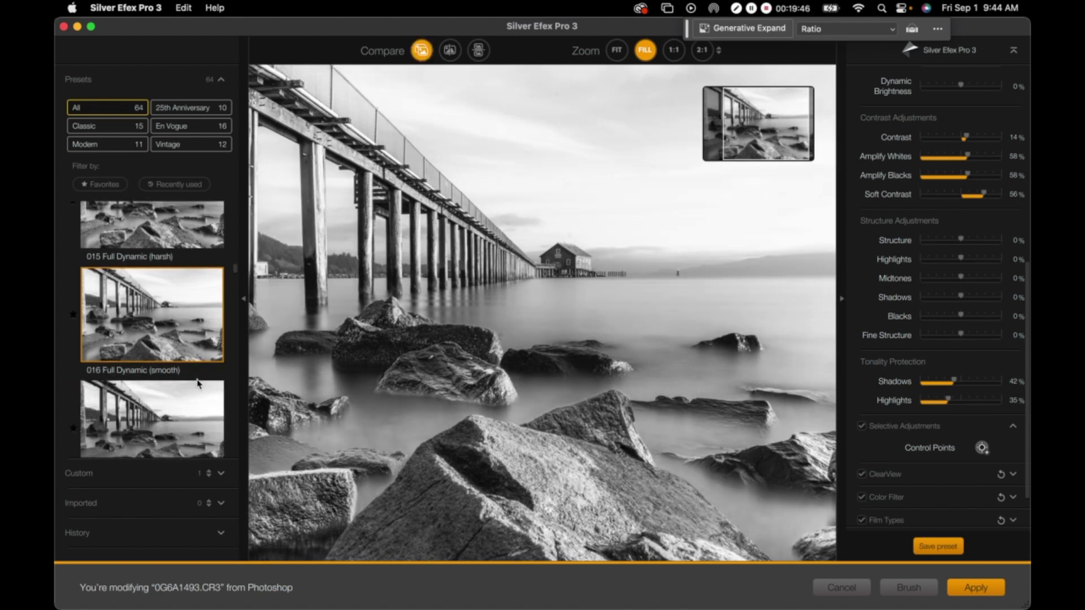
pyautogui.click(197, 385)
pyautogui.scroll(-3, 195, 291)
pyautogui.click(178, 411)
pyautogui.scroll(-5, 180, 401)
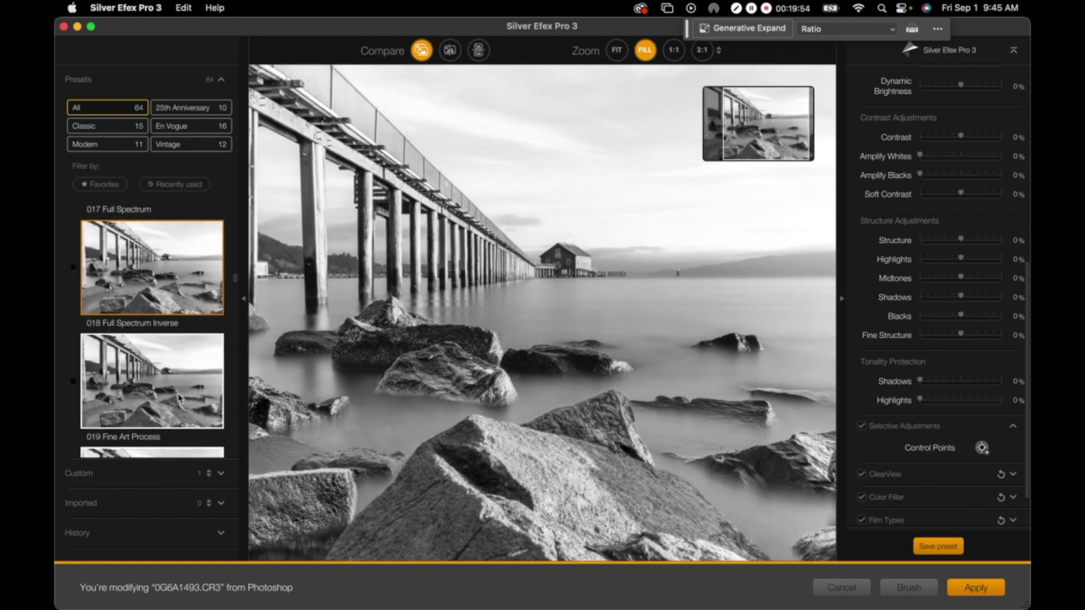
# Try the 019 Fine Art Process and 020 Fine Art (high key, framed) presets on the photo.
pyautogui.click(182, 368)
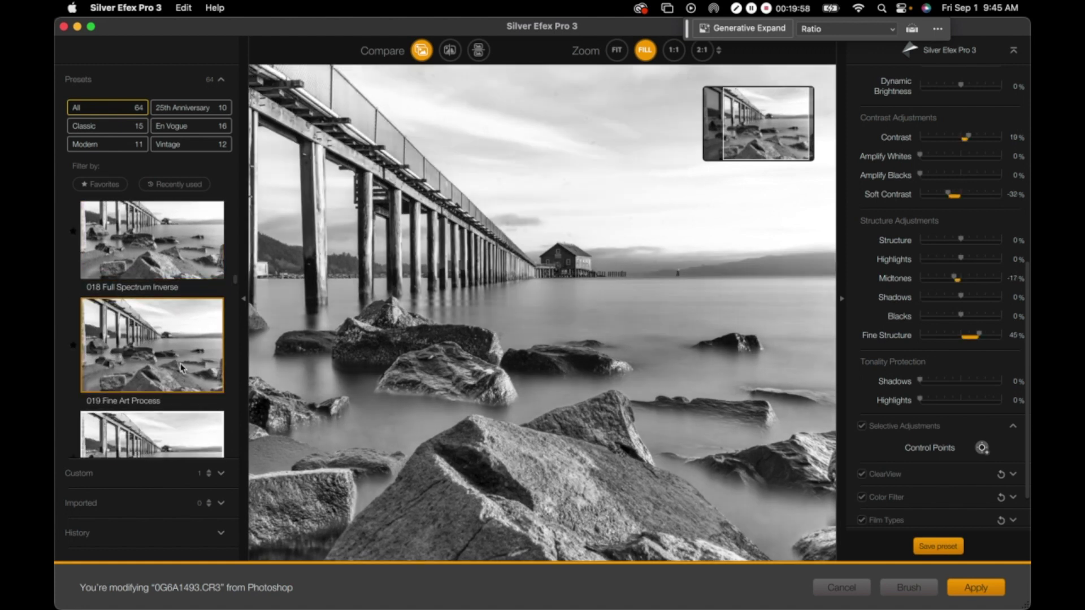
pyautogui.scroll(-4, 198, 375)
pyautogui.click(194, 361)
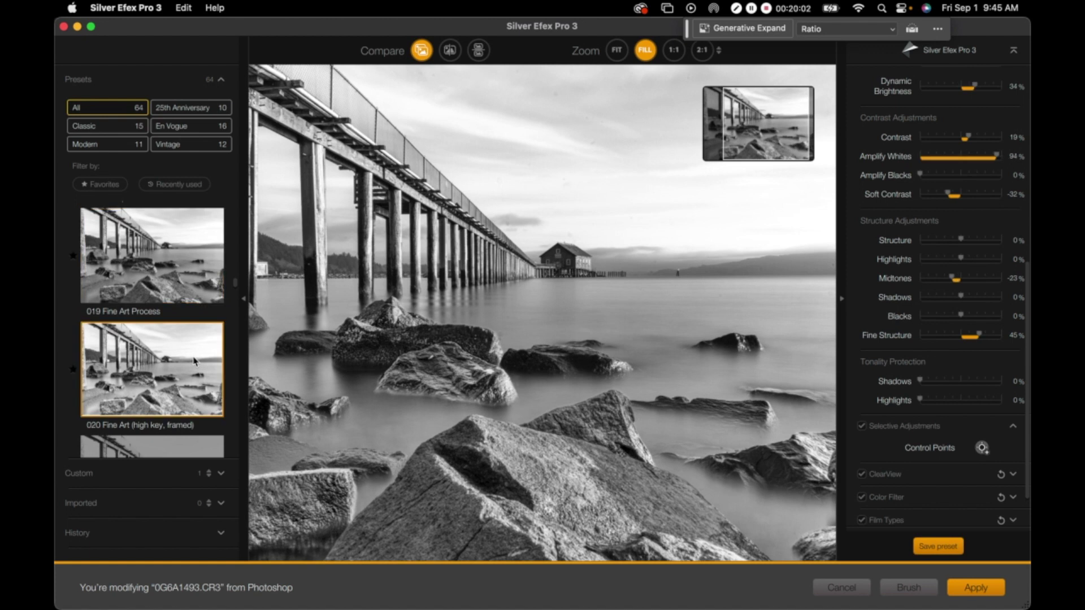
pyautogui.scroll(-5, 193, 362)
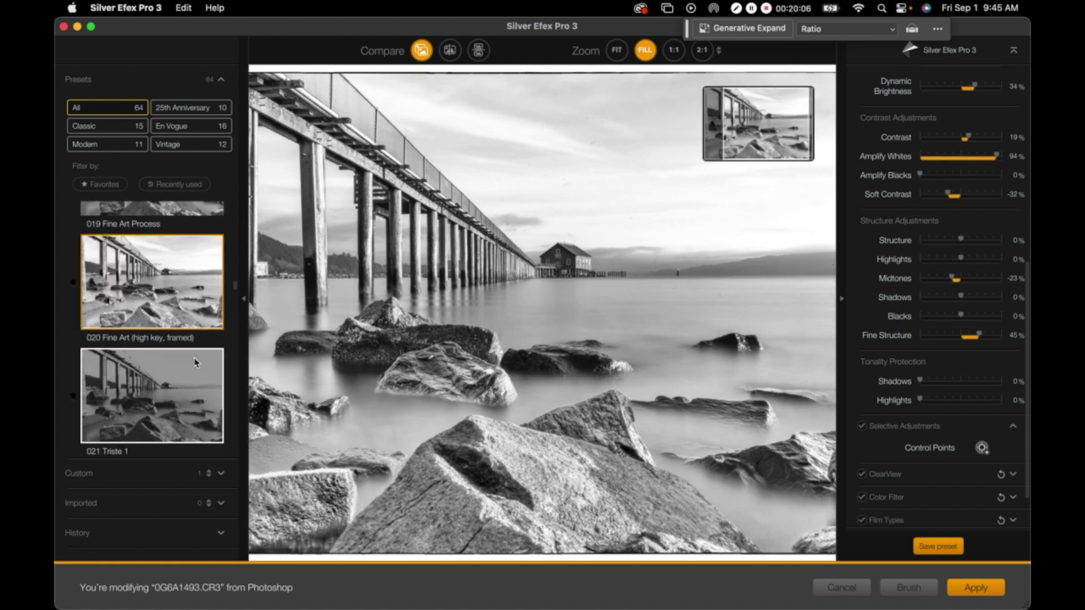
# Look through the neighbouring presets and put the photo back on 015 Full Dynamic (harsh).
pyautogui.scroll(5, 196, 363)
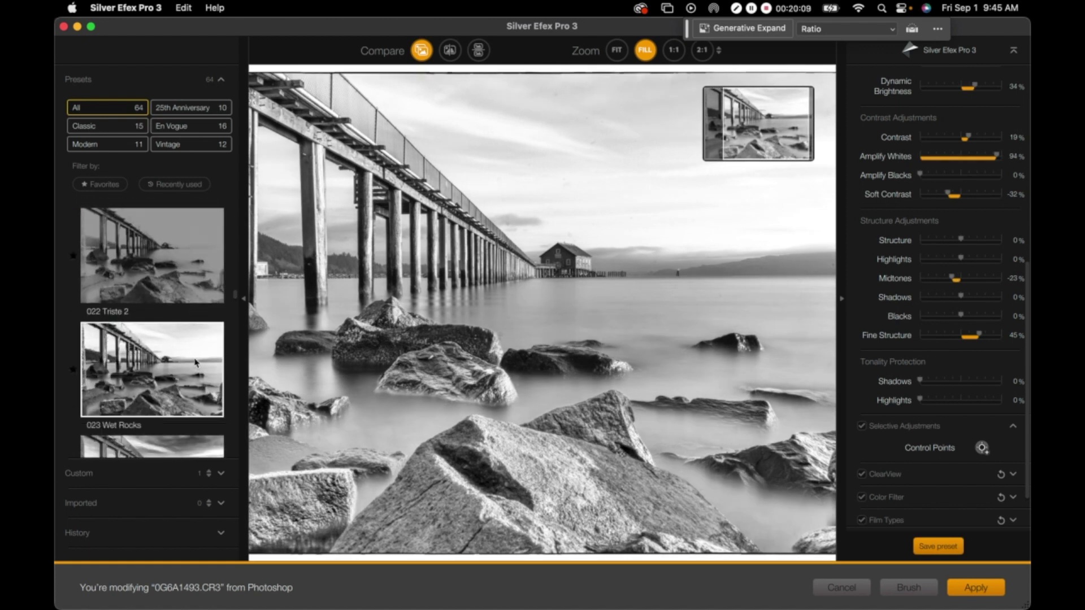
pyautogui.scroll(4, 196, 363)
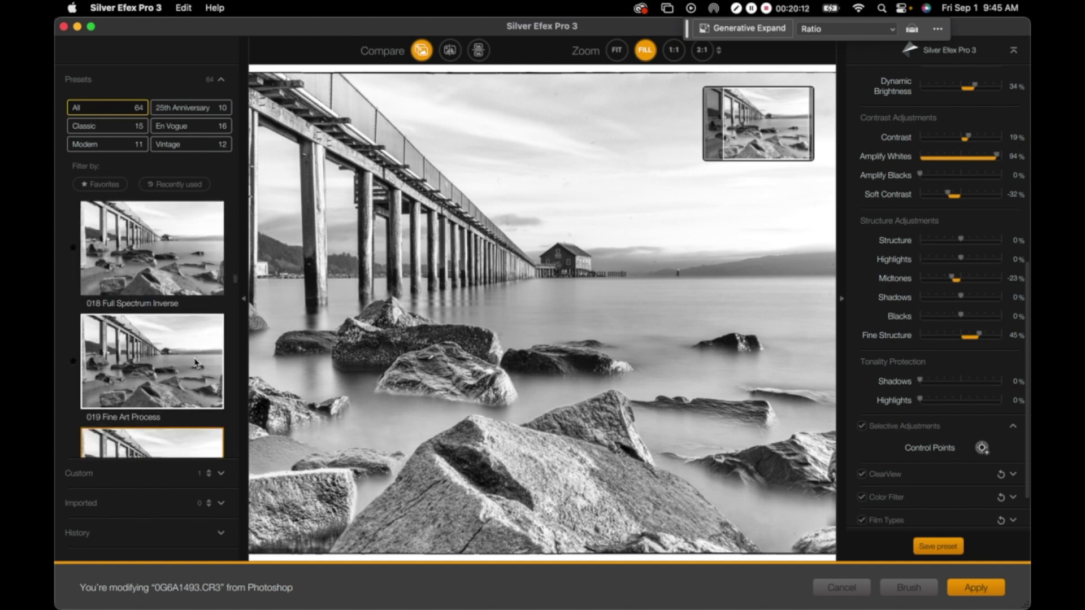
pyautogui.scroll(3, 196, 362)
pyautogui.scroll(2, 194, 362)
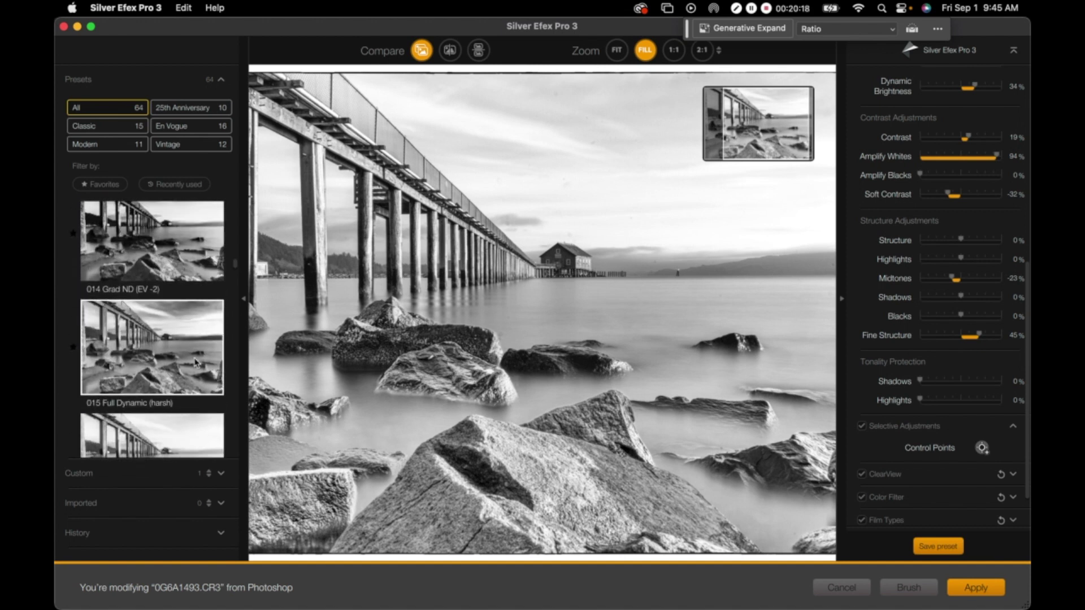
pyautogui.click(202, 386)
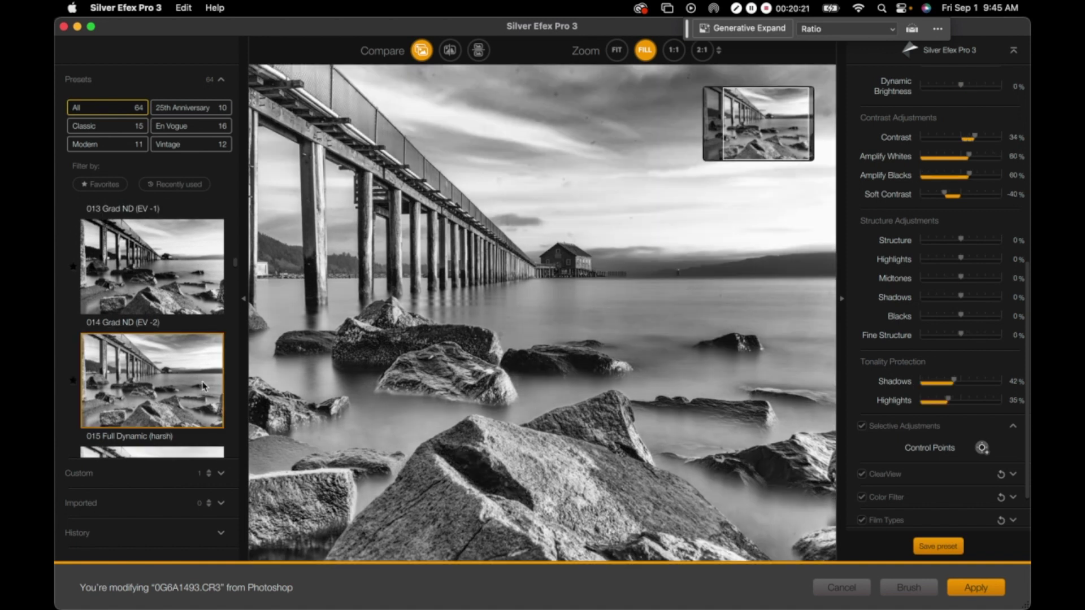
# Switch the photo back to the 011 Push Process (N +1,5) preset.
pyautogui.scroll(3, 202, 389)
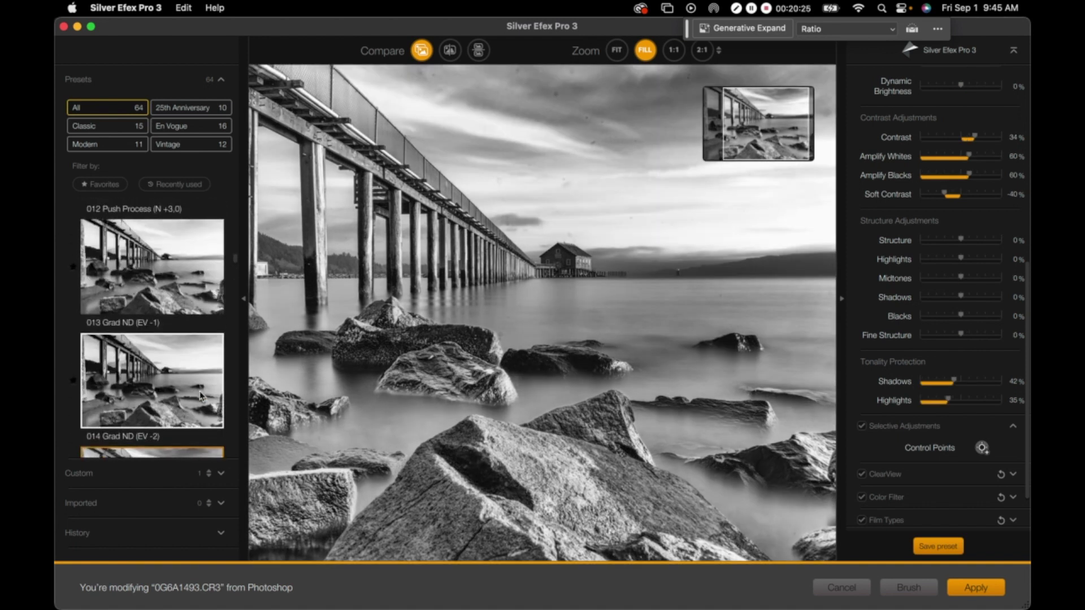
pyautogui.scroll(3, 201, 395)
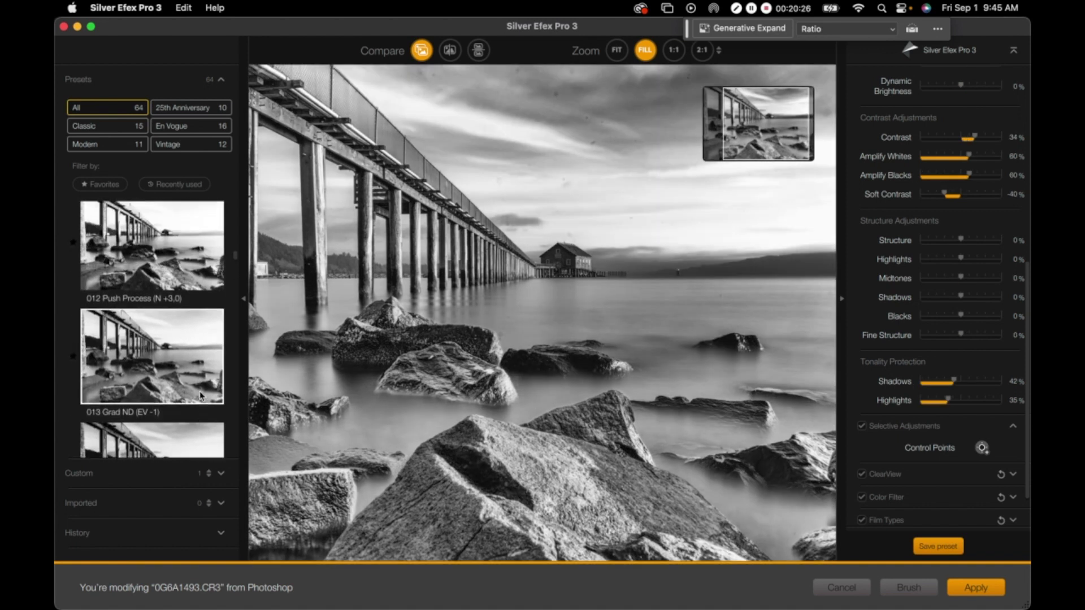
pyautogui.click(189, 289)
pyautogui.scroll(3, 189, 289)
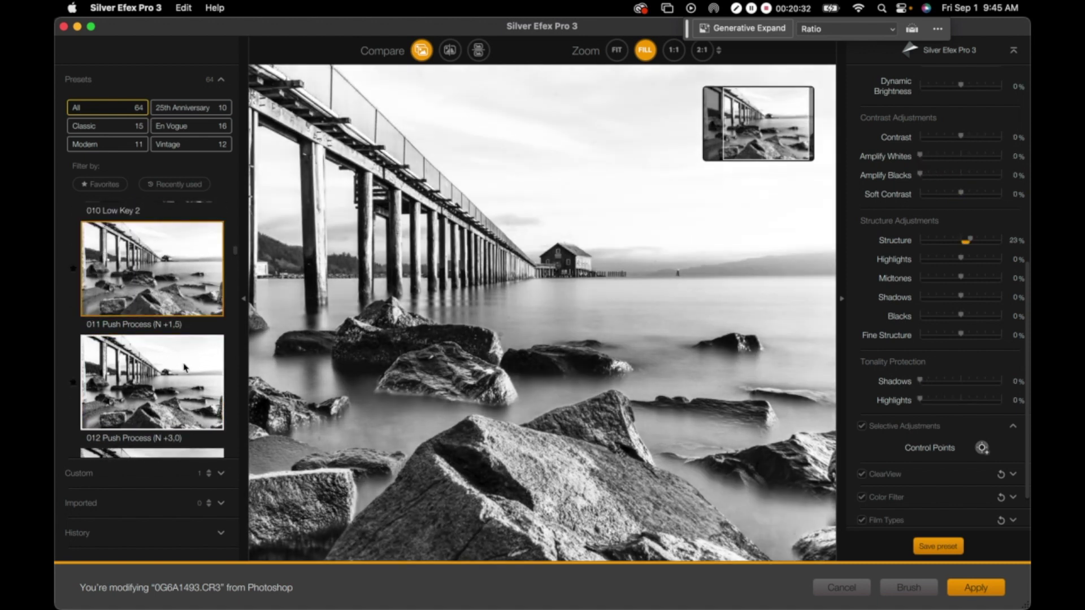
pyautogui.click(191, 286)
pyautogui.scroll(2, 192, 284)
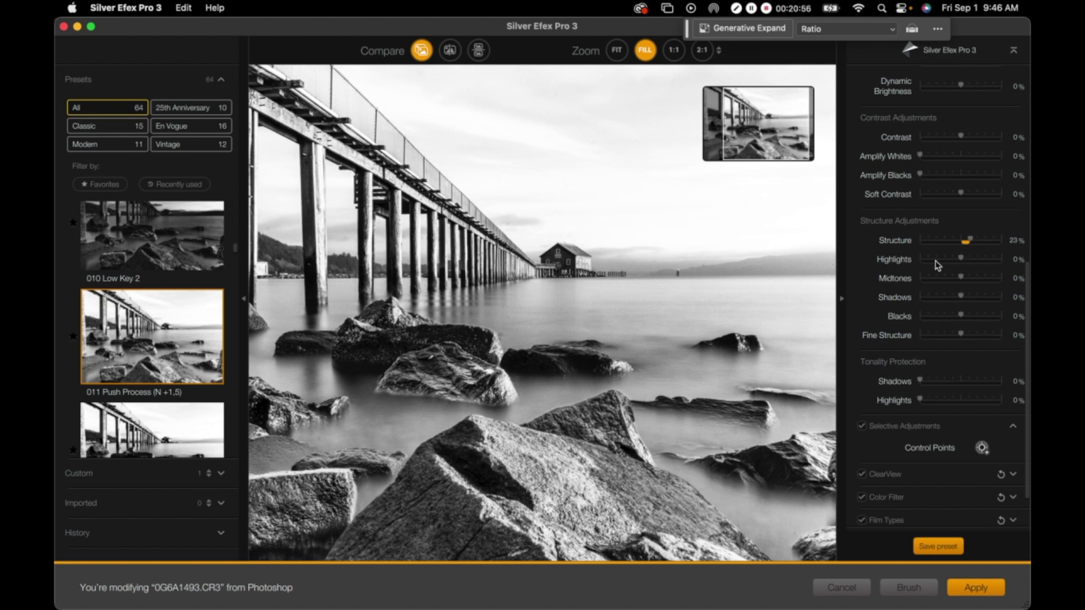
# Set Structure to 41%, with structure Highlights -60%, Shadows 37% and Fine Structure 13%, and apply the black-and-white conversion to the photo.
pyautogui.moveTo(970, 240); pyautogui.dragTo(980, 241)
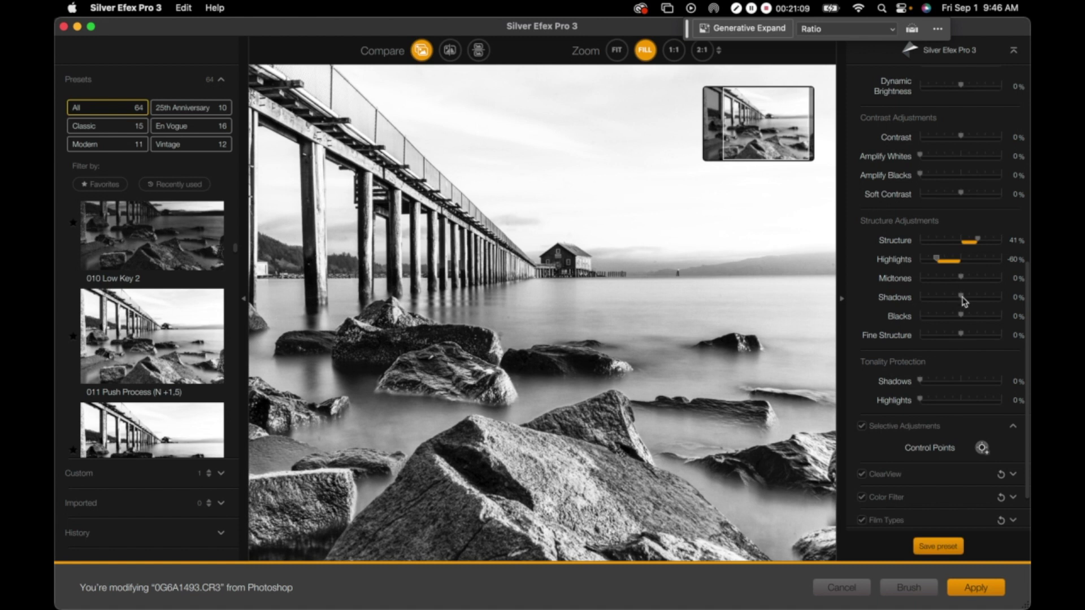
pyautogui.moveTo(962, 296); pyautogui.dragTo(973, 296)
pyautogui.moveTo(961, 335); pyautogui.dragTo(968, 337)
pyautogui.scroll(-2, 964, 426)
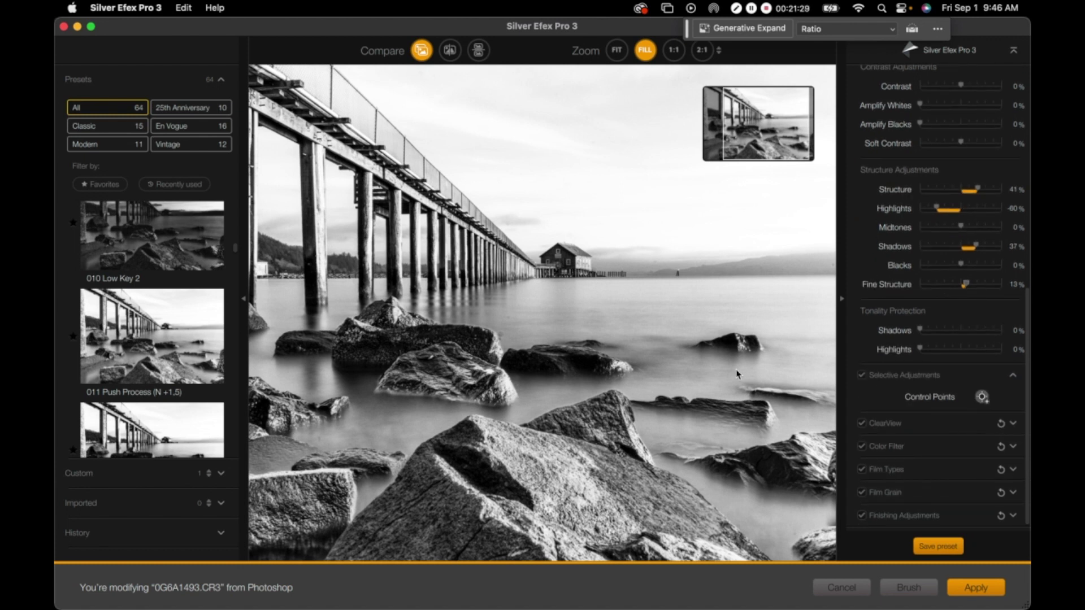
pyautogui.click(976, 587)
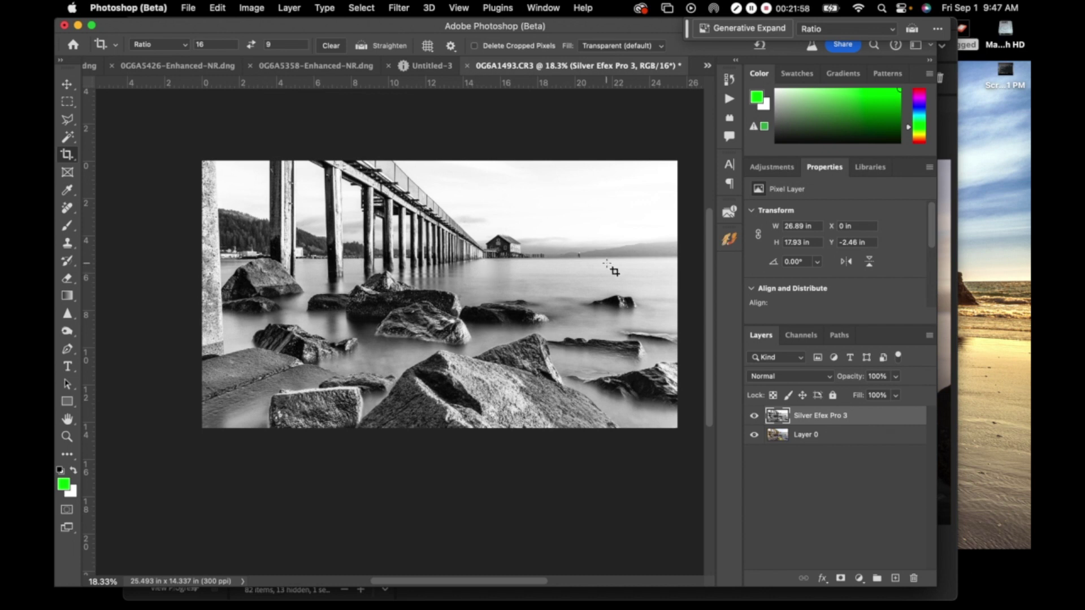
# Mark the dark spot in the water above the low foreground rocks for removal with the Remove tool at size 90, and dismiss the tool tip.
pyautogui.click(67, 437)
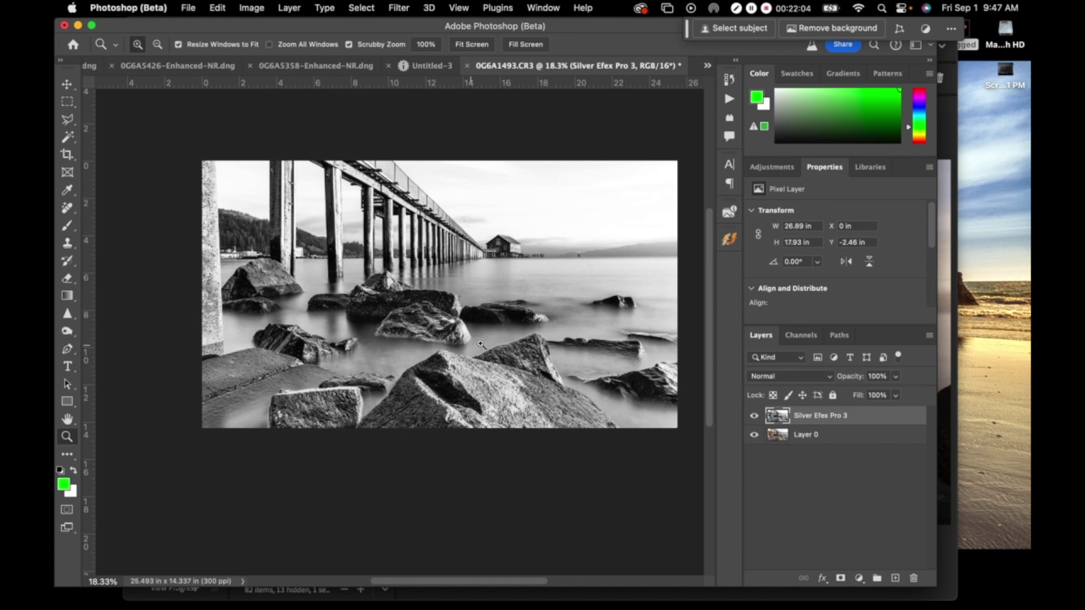
pyautogui.click(520, 288)
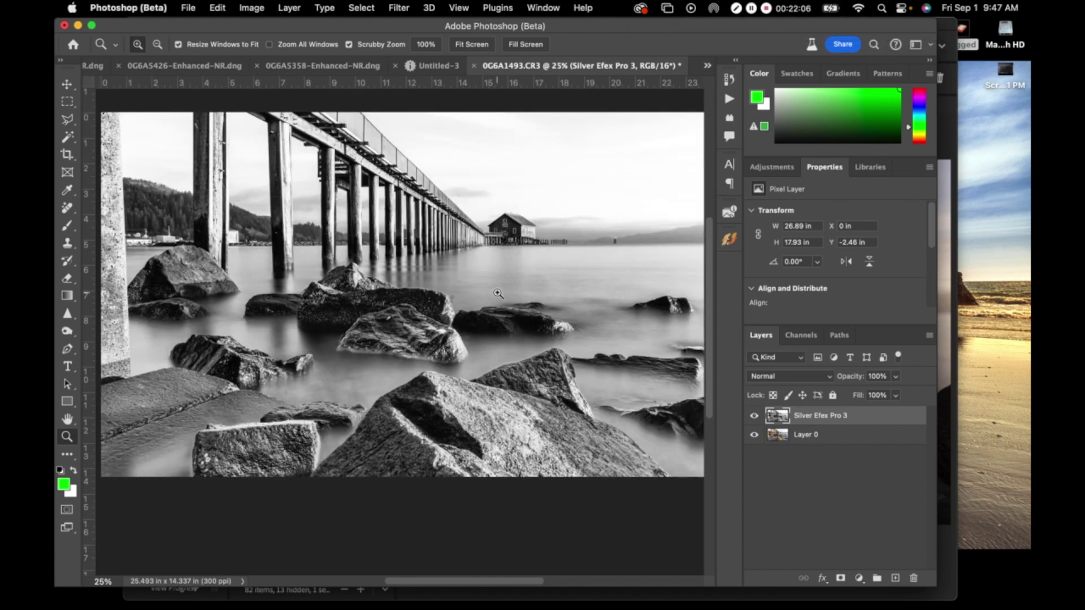
pyautogui.click(517, 291)
pyautogui.click(517, 291)
pyautogui.click(521, 290)
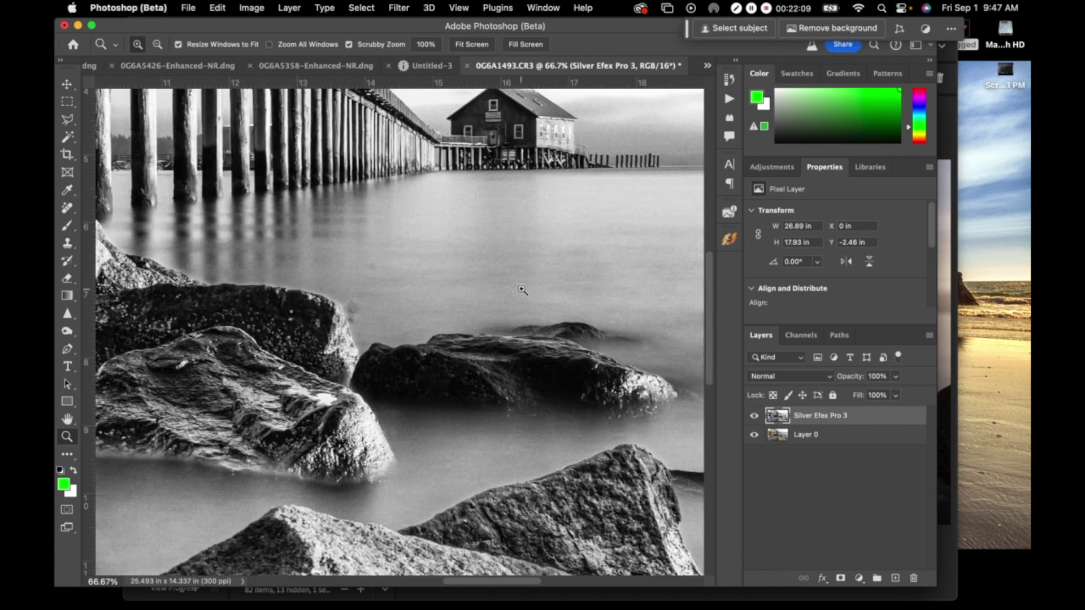
pyautogui.scroll(-6, 398, 339)
pyautogui.hscroll(-10, 398, 338)
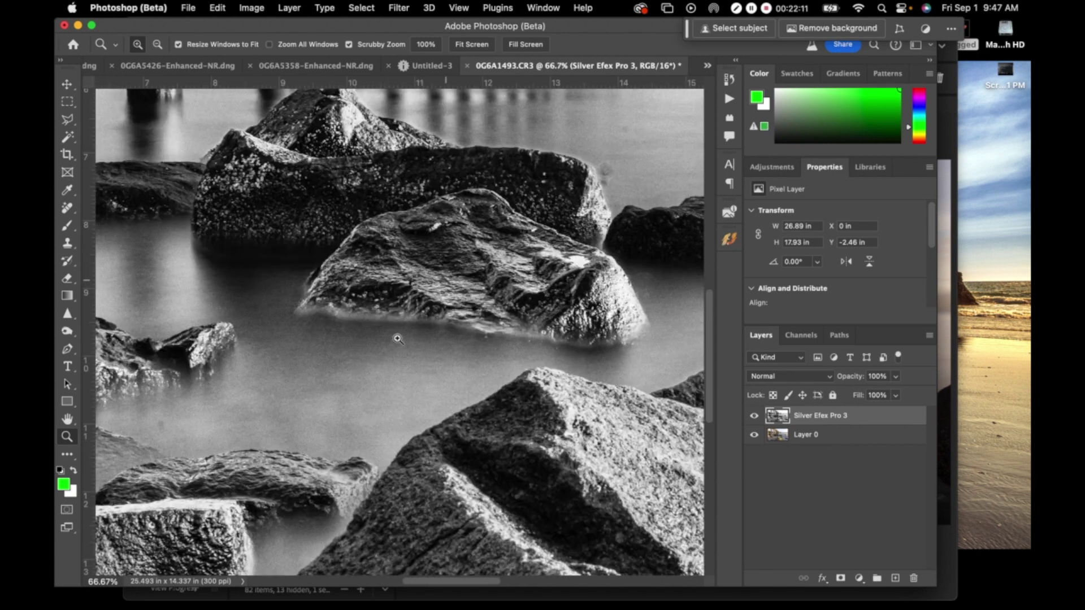
pyautogui.scroll(-1, 398, 338)
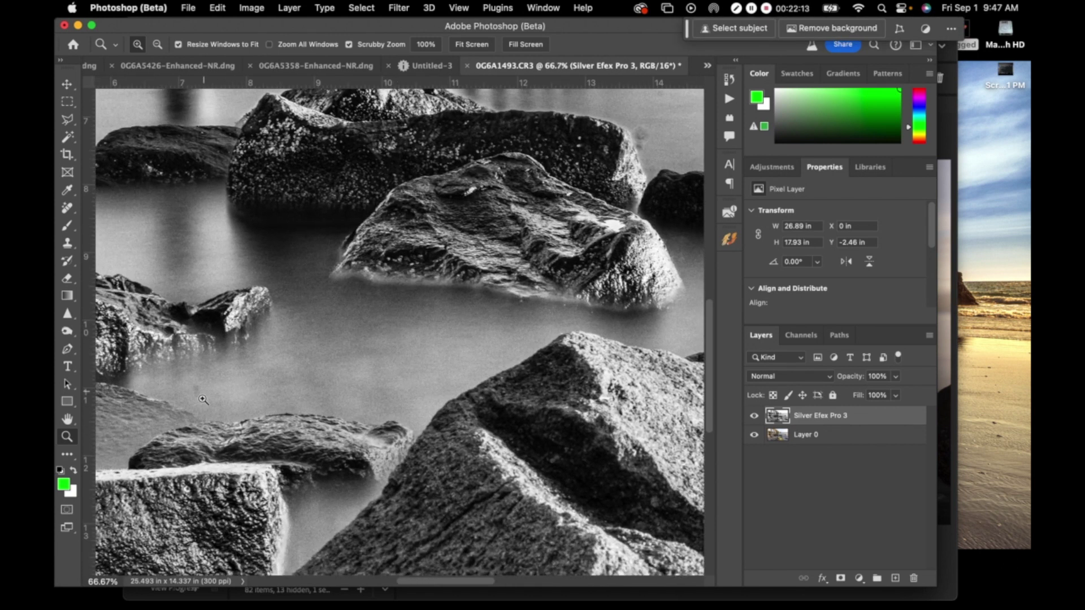
pyautogui.click(71, 209)
pyautogui.moveTo(199, 384); pyautogui.dragTo(195, 387)
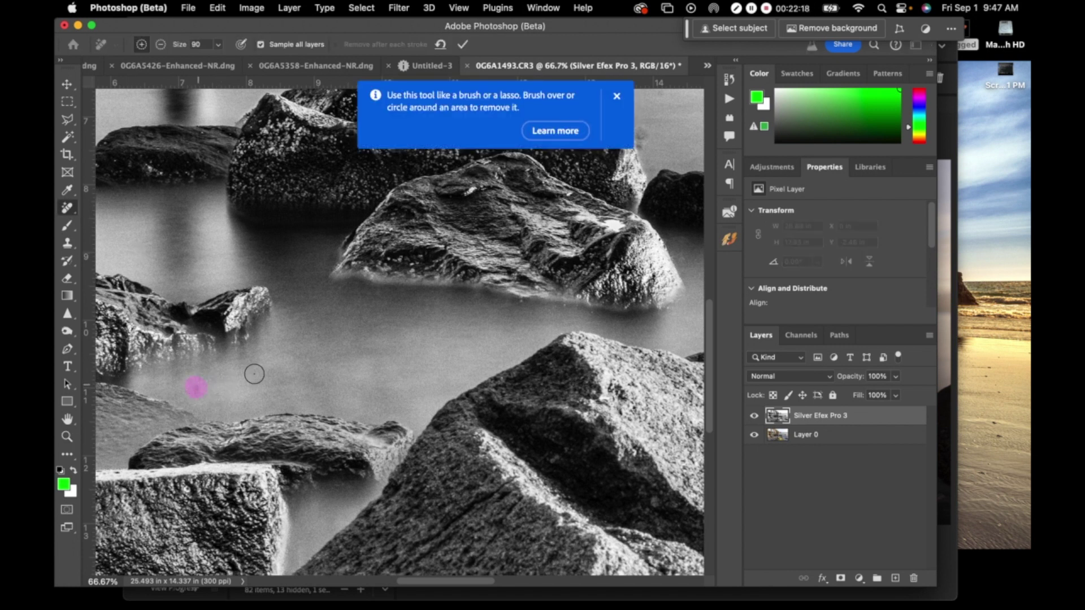
pyautogui.hscroll(-5, 347, 339)
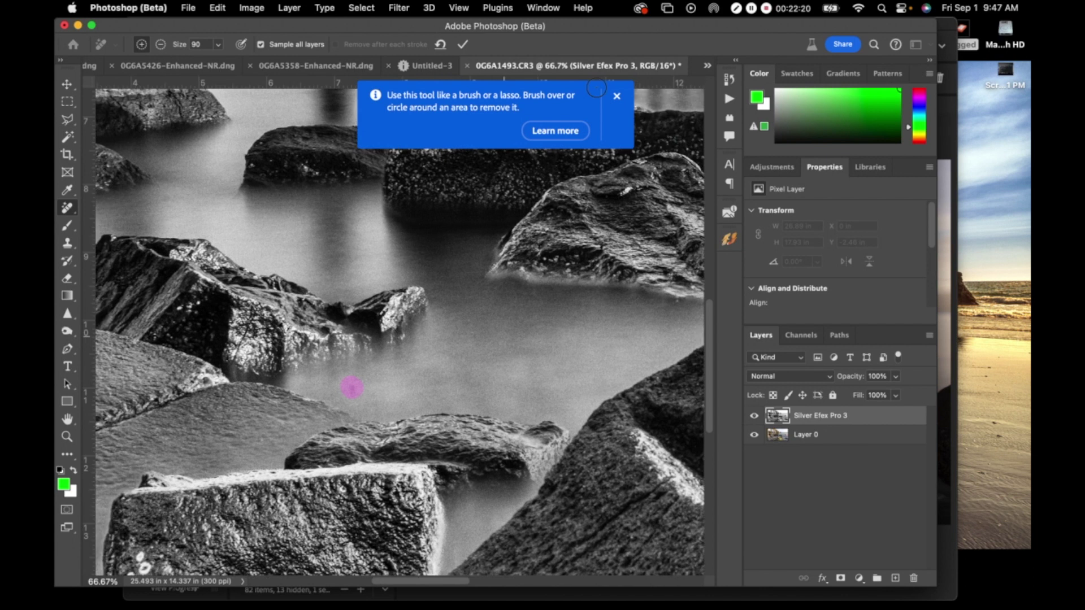
pyautogui.hscroll(-2, 596, 88)
pyautogui.click(617, 96)
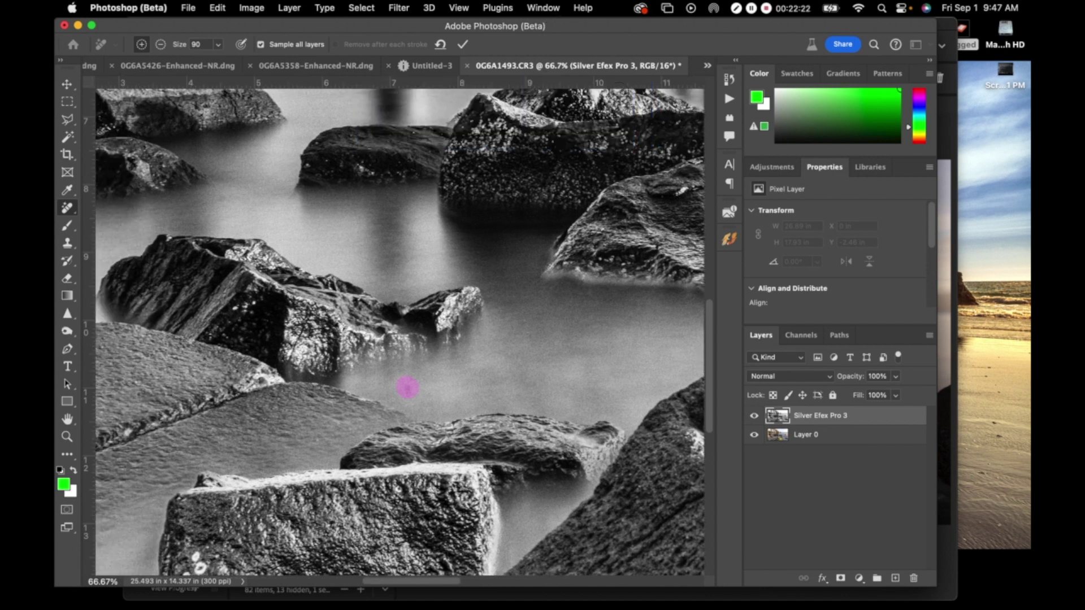
# Reduce the Remove brush size to 50 and mark the spot in the sky between the front pier posts.
pyautogui.hscroll(-5, 445, 266)
pyautogui.scroll(2, 446, 266)
pyautogui.hscroll(-2, 446, 269)
pyautogui.scroll(8, 446, 269)
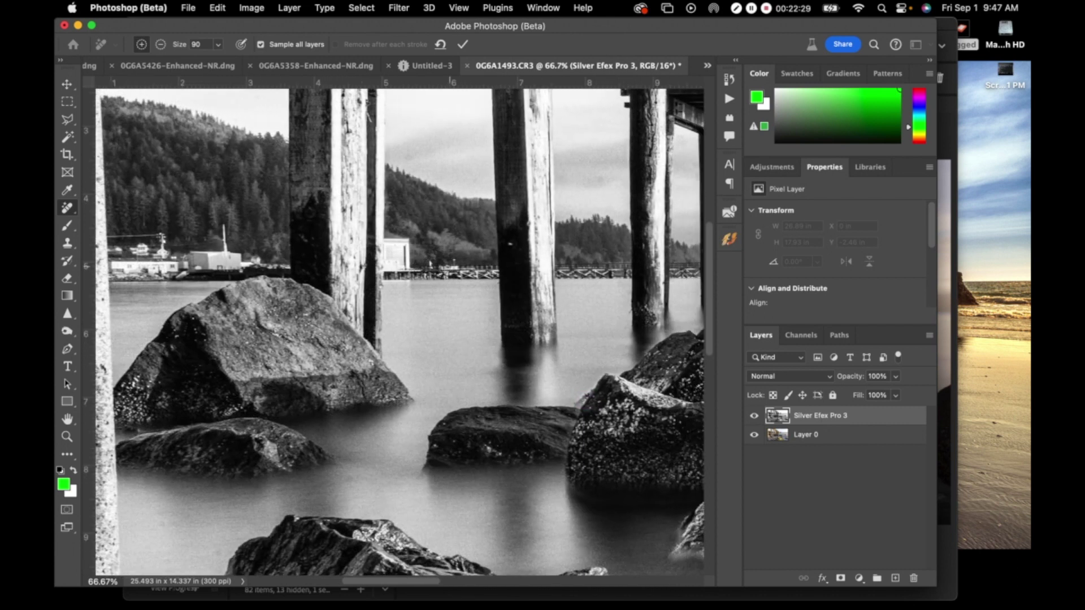
pyautogui.hscroll(1, 440, 172)
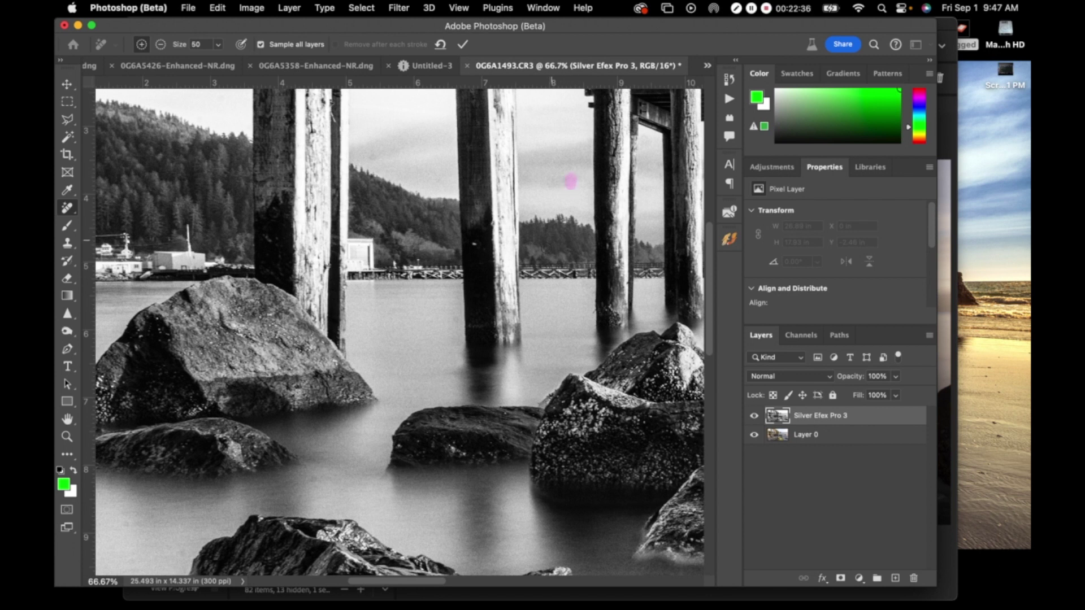
# Check the sky behind the pier and mark the spots in the water beside the pilings and below the boathouse for removal.
pyautogui.scroll(4, 546, 247)
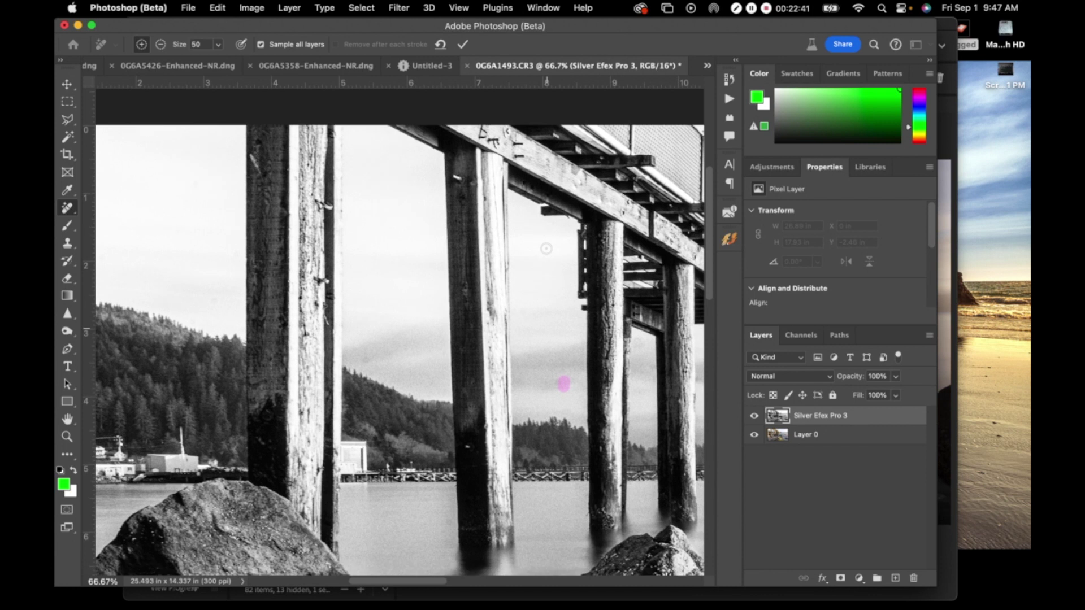
pyautogui.scroll(-4, 546, 249)
pyautogui.hscroll(5, 546, 249)
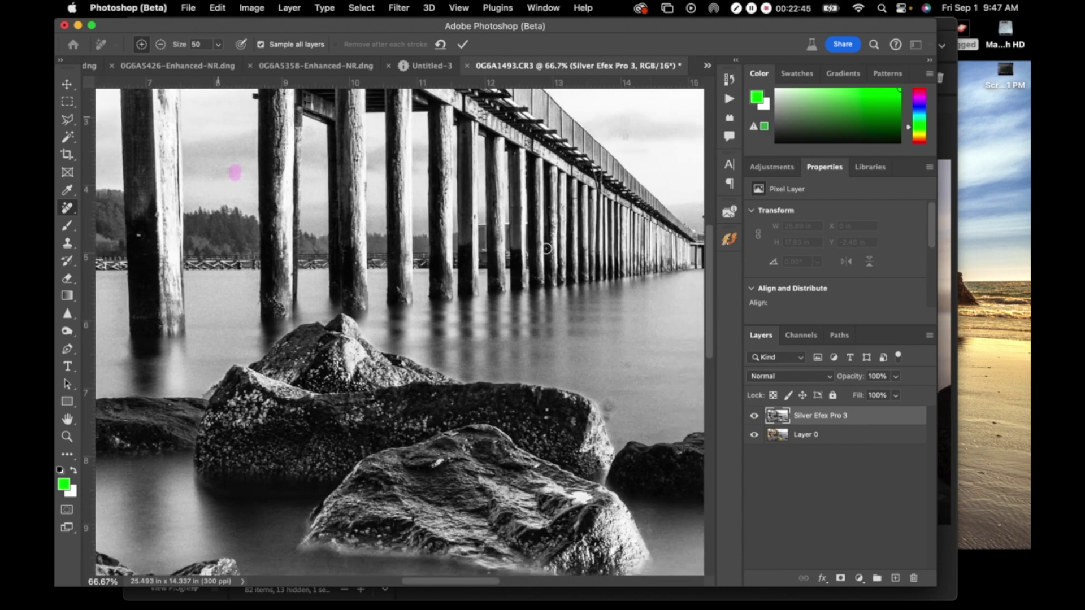
pyautogui.scroll(-4, 546, 249)
pyautogui.hscroll(5, 546, 249)
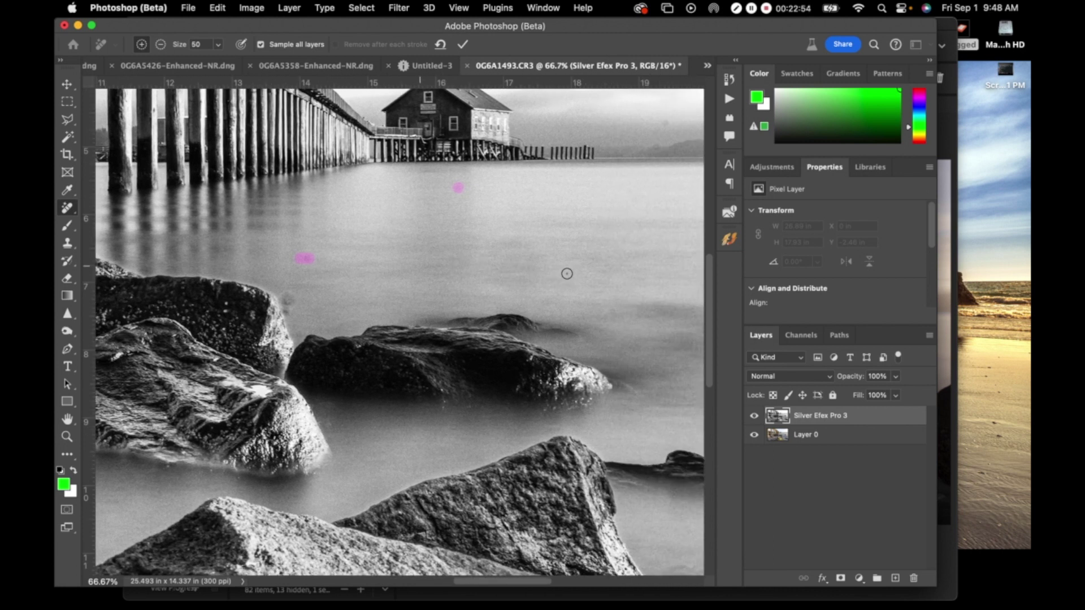
# Mark the spot in the sky between the boathouse and the distant hills for removal.
pyautogui.hscroll(3, 567, 274)
pyautogui.scroll(-1, 567, 273)
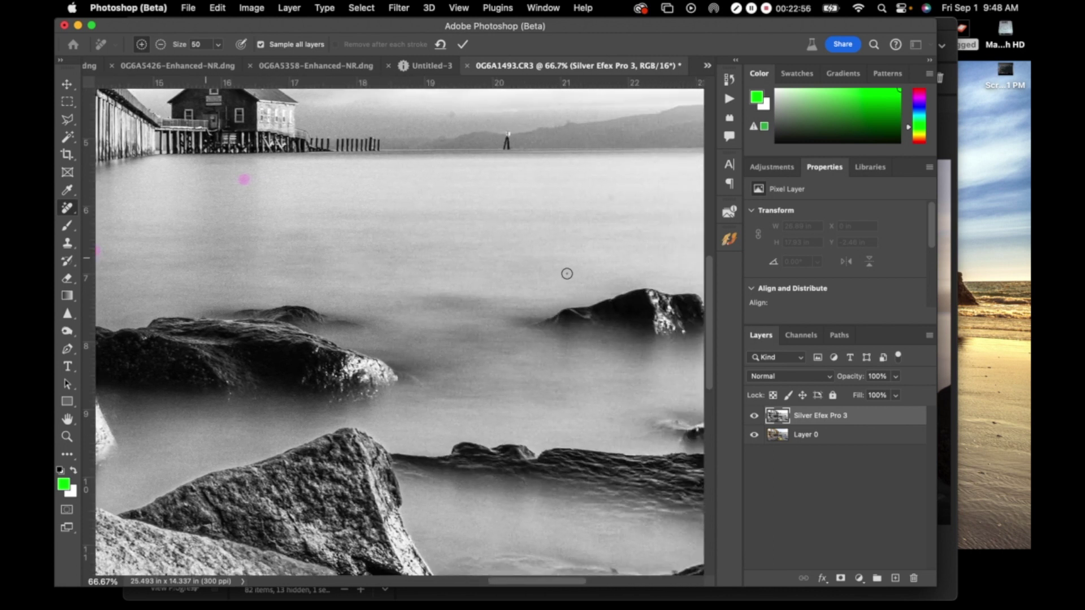
pyautogui.scroll(2, 567, 273)
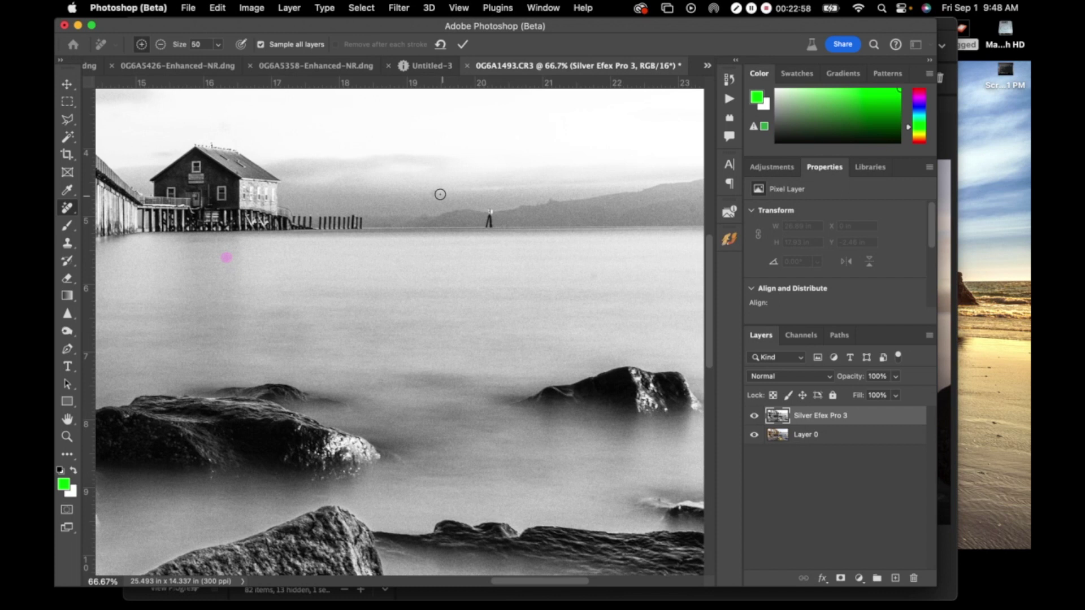
pyautogui.scroll(5, 522, 173)
pyautogui.hscroll(2, 522, 173)
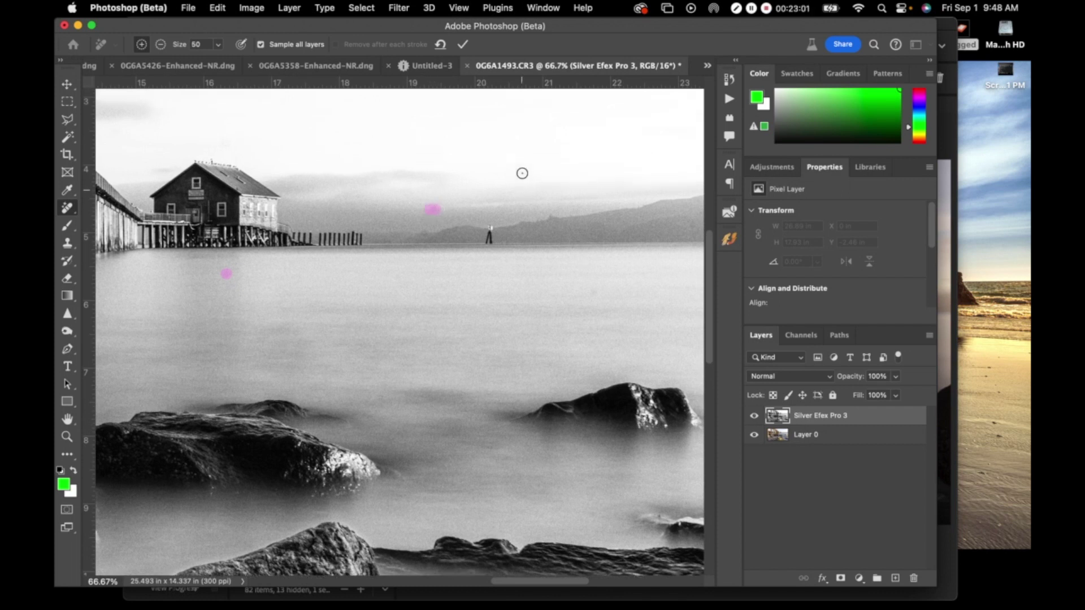
# Inspect the bright sky and mark the spot in the open water between the hills and the small isolated rock.
pyautogui.scroll(8, 522, 173)
pyautogui.hscroll(2, 522, 173)
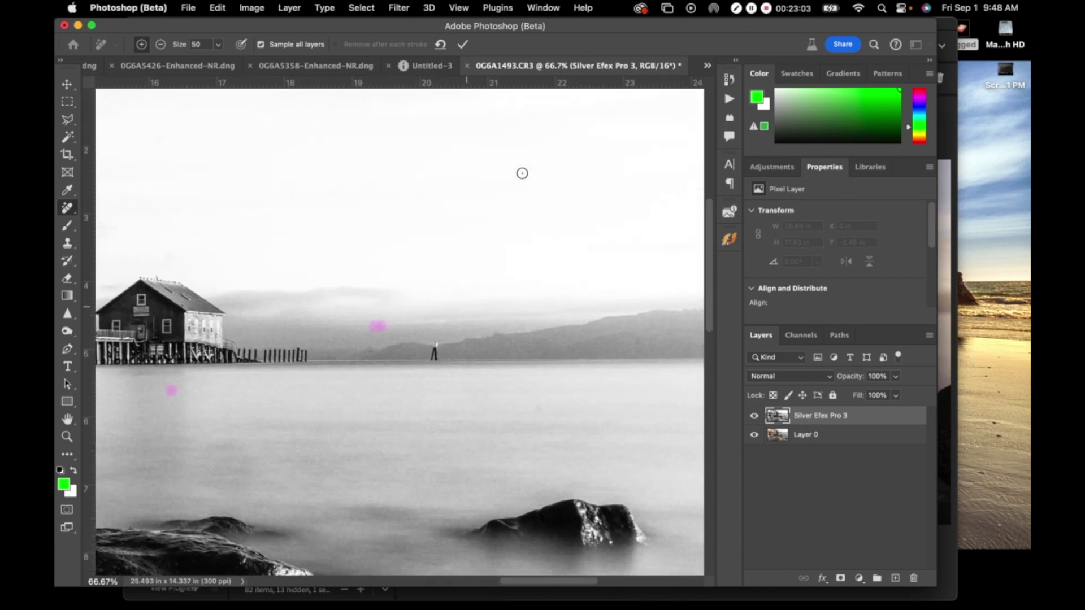
pyautogui.scroll(2, 522, 172)
pyautogui.hscroll(5, 522, 173)
pyautogui.scroll(-4, 522, 173)
pyautogui.scroll(-11, 522, 173)
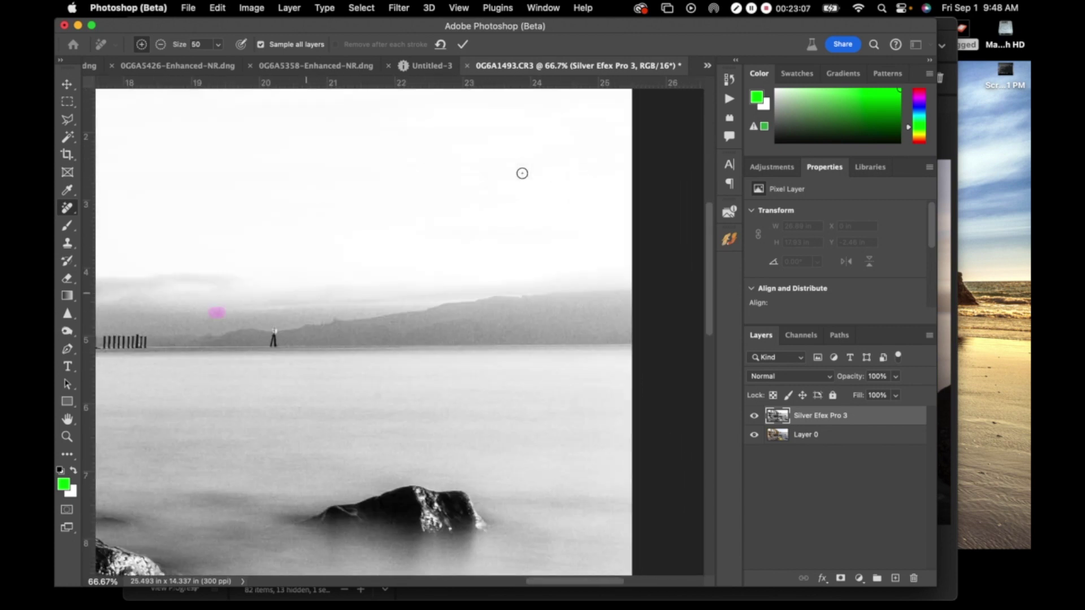
pyautogui.scroll(-1, 579, 205)
pyautogui.hscroll(-1, 579, 205)
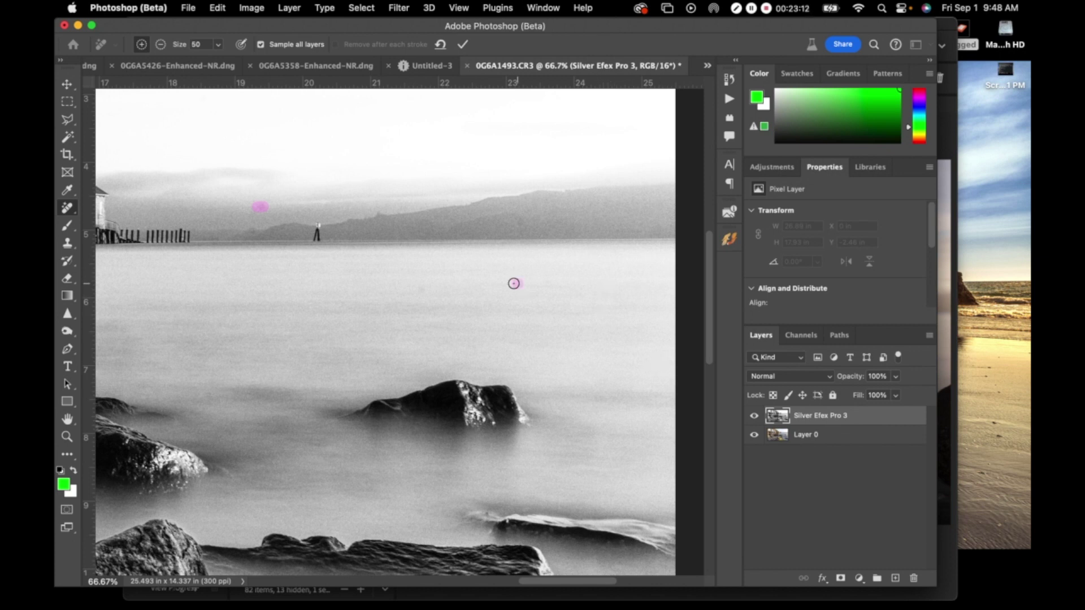
# Mark the spot in the water between the long submerged rock and the large rock in the photo's lower right corner.
pyautogui.scroll(-6, 578, 296)
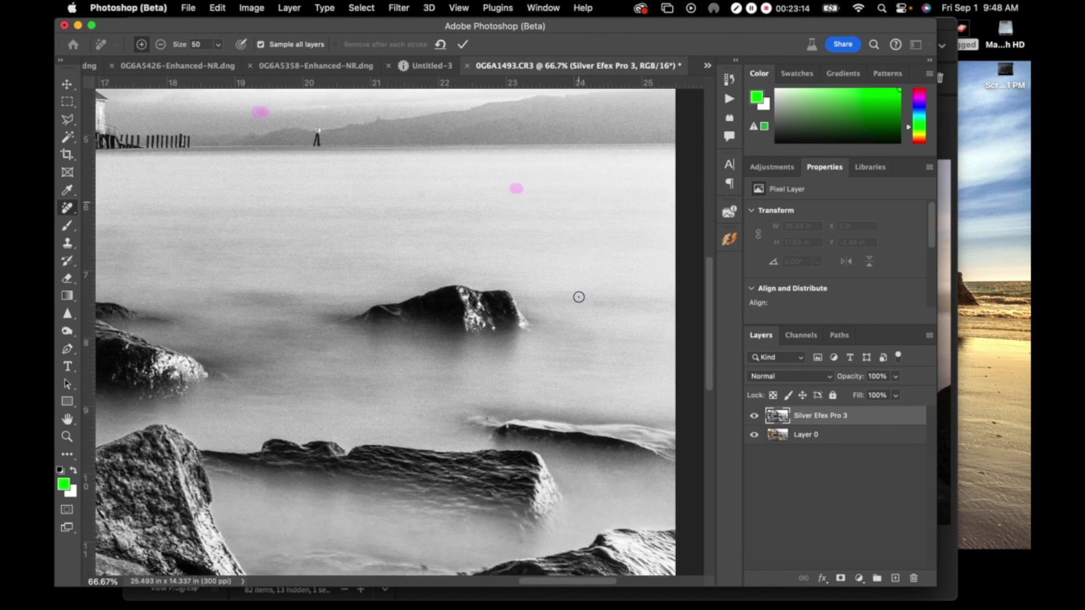
pyautogui.scroll(-2, 578, 297)
pyautogui.hscroll(-1, 579, 297)
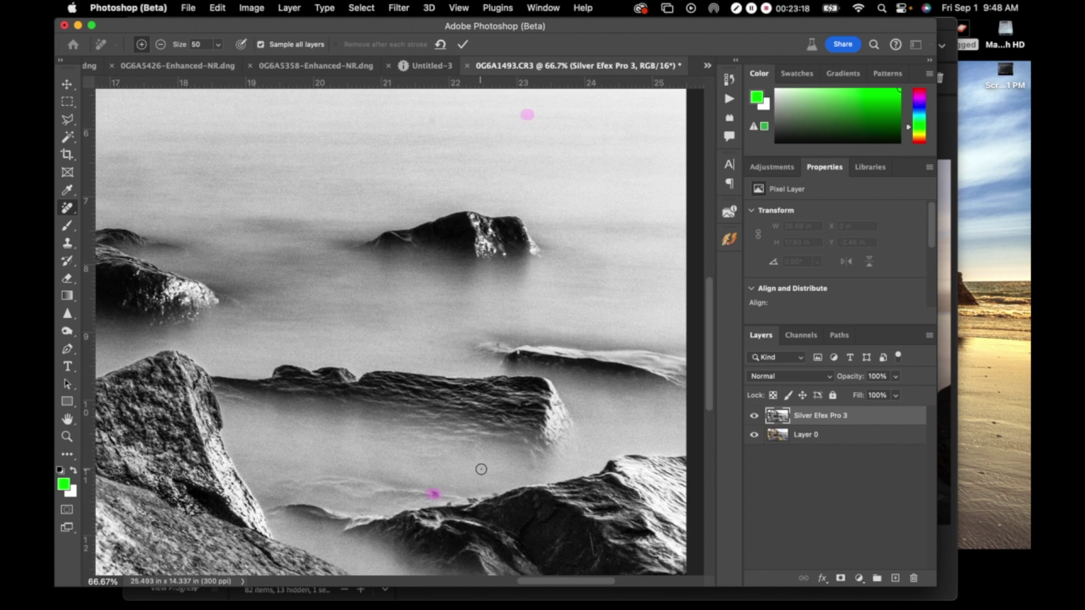
# Check the lower part of the photo and mark the spot in the water between the rocks near the concrete post.
pyautogui.scroll(-7, 599, 428)
pyautogui.hscroll(-3, 599, 429)
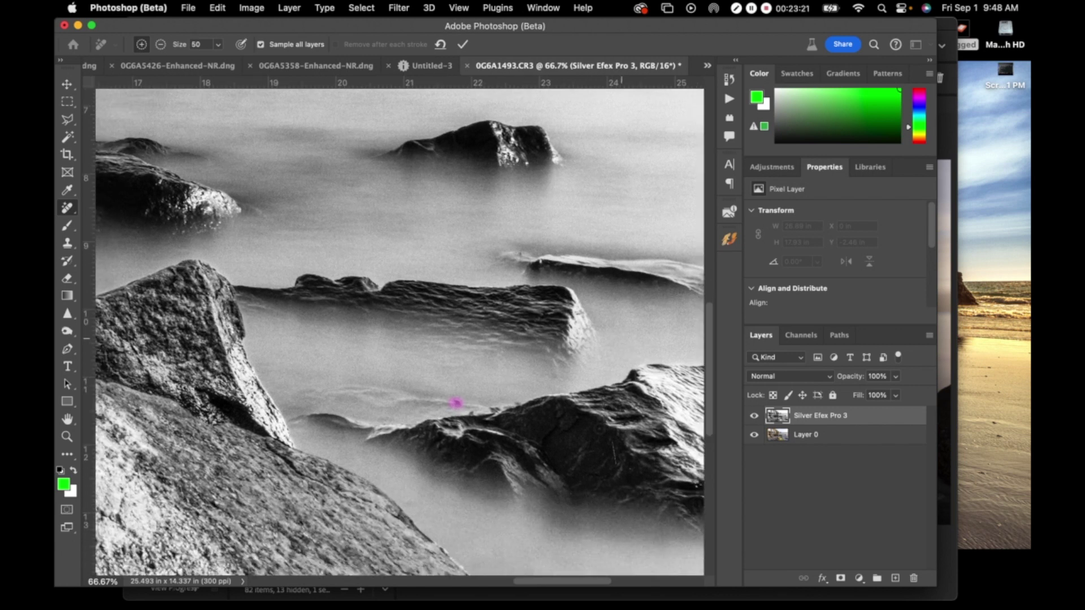
pyautogui.scroll(-2, 599, 429)
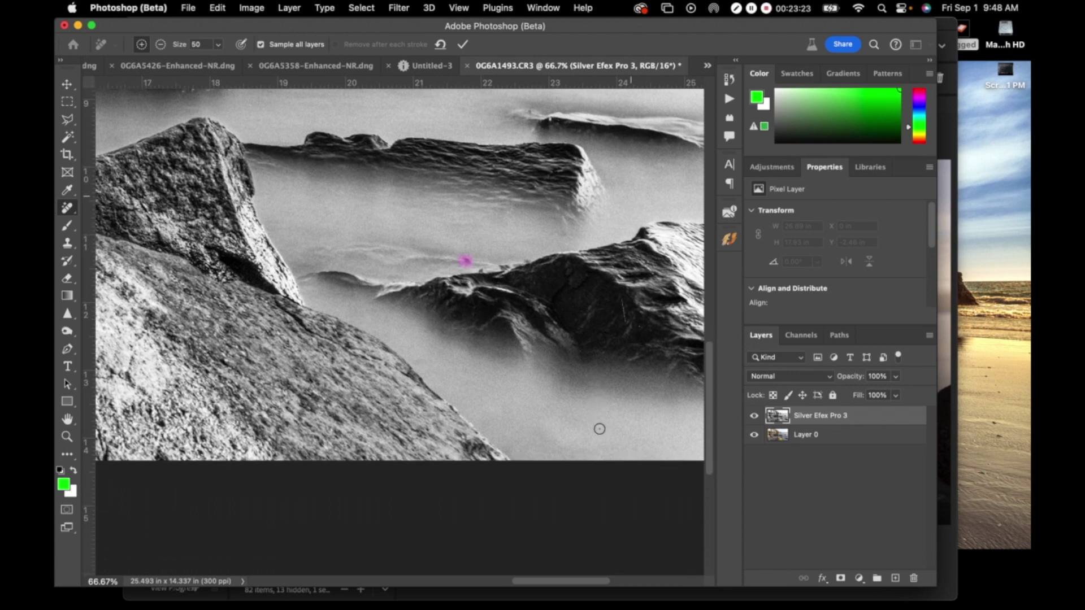
pyautogui.hscroll(-5, 444, 430)
pyautogui.hscroll(-17, 435, 429)
pyautogui.scroll(2, 435, 430)
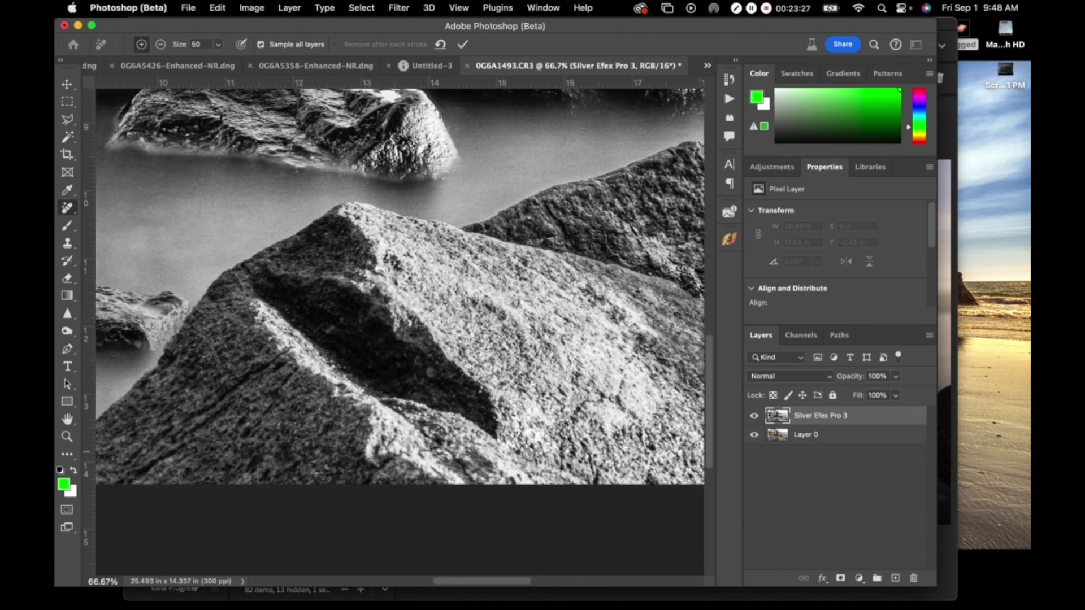
pyautogui.hscroll(-6, 435, 430)
pyautogui.scroll(2, 435, 429)
pyautogui.hscroll(-20, 435, 430)
pyautogui.scroll(5, 436, 429)
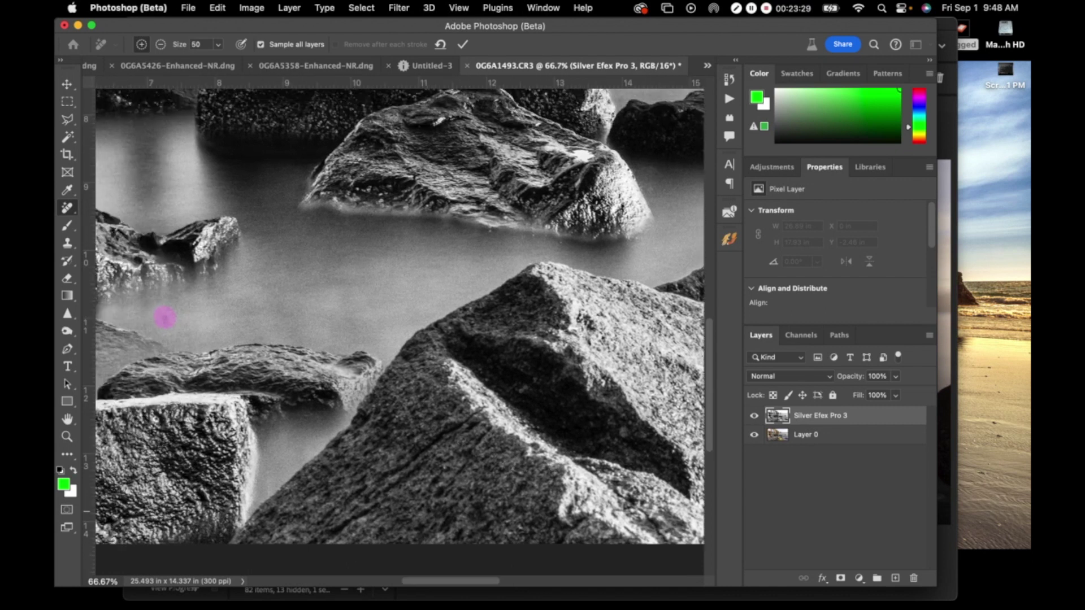
pyautogui.hscroll(-12, 435, 430)
pyautogui.scroll(1, 436, 429)
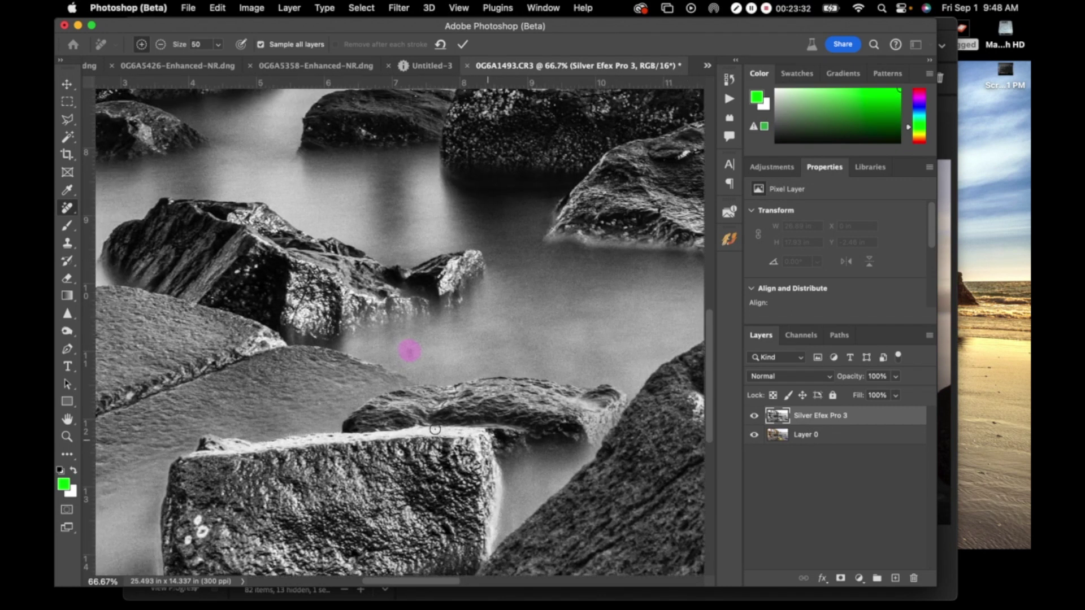
pyautogui.hscroll(-14, 435, 429)
pyautogui.scroll(1, 436, 430)
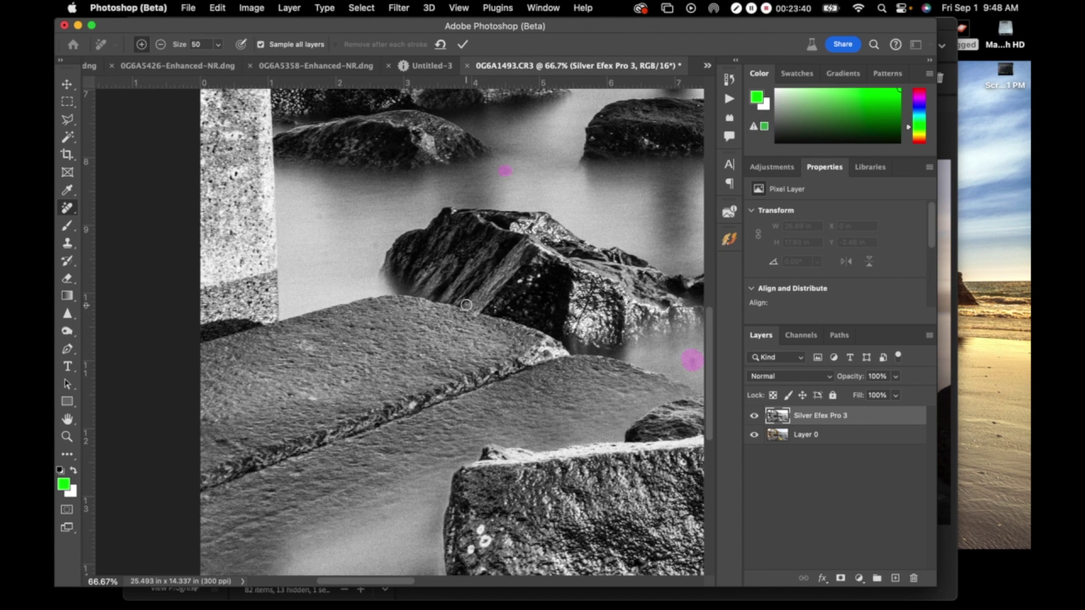
# Check the water and sky around the front pier posts and run the removal on all marked spots.
pyautogui.scroll(15, 466, 305)
pyautogui.hscroll(3, 466, 304)
pyautogui.scroll(7, 466, 305)
pyautogui.hscroll(3, 467, 305)
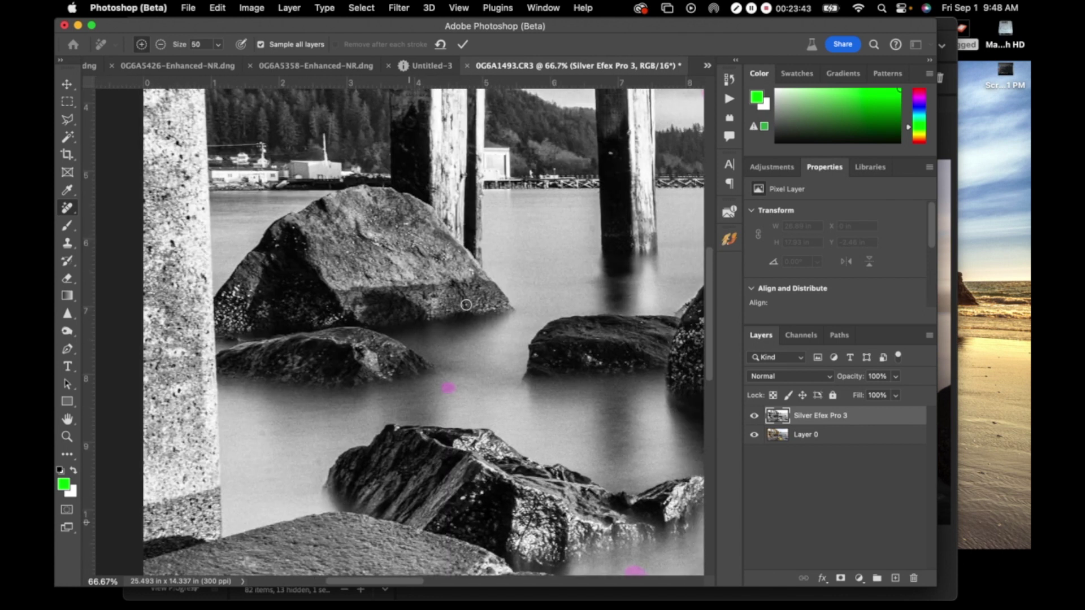
pyautogui.hscroll(7, 467, 305)
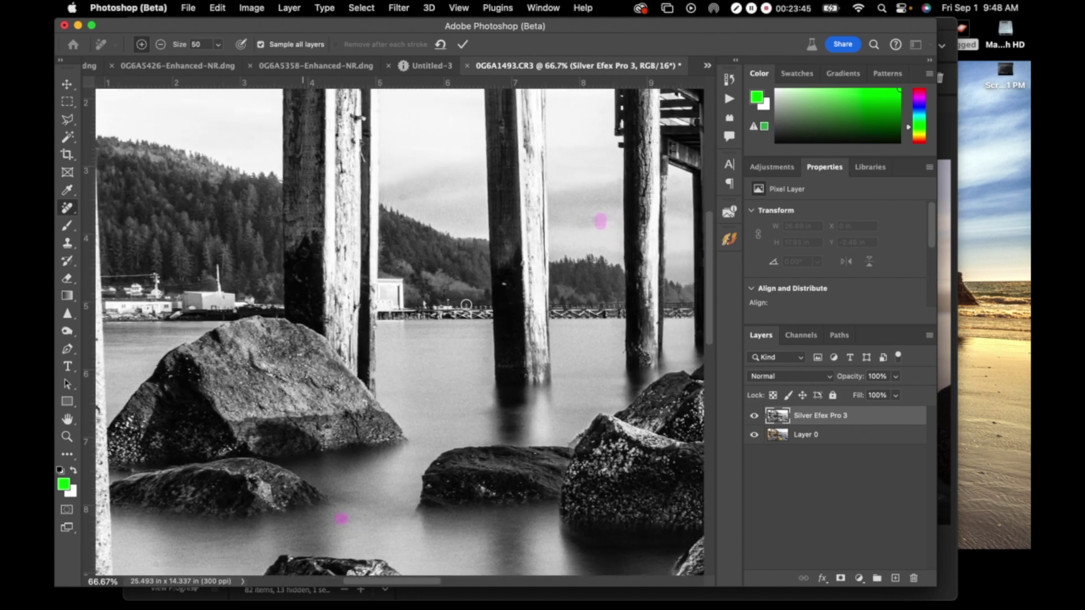
pyautogui.scroll(-2, 466, 304)
pyautogui.hscroll(2, 466, 304)
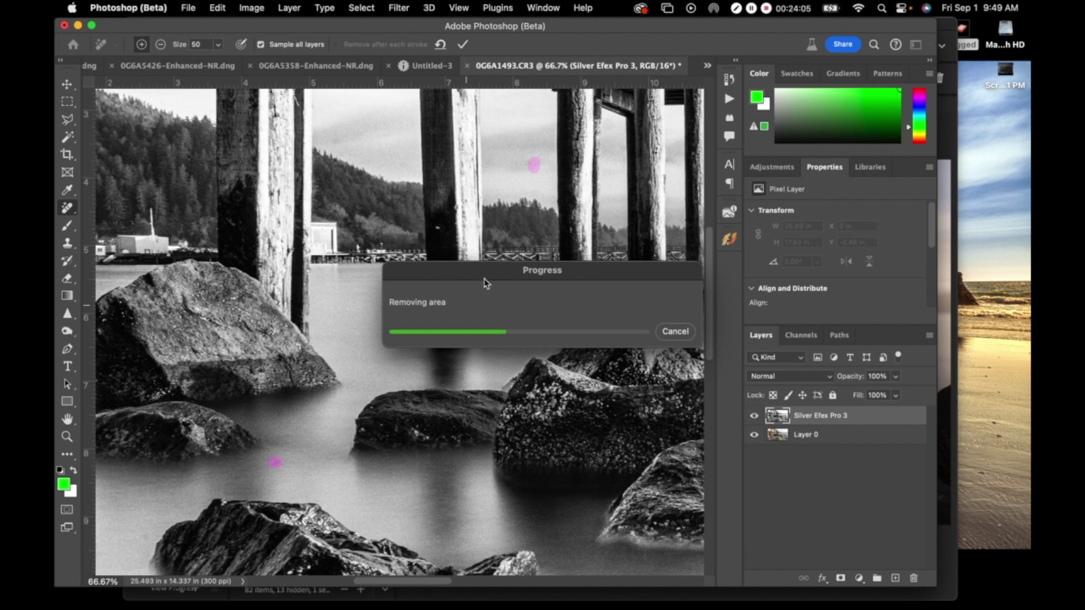
# Examine the whole photo after the spot removal to judge the cleaned water and sky and the composition.
pyautogui.scroll(-1, 445, 297)
pyautogui.scroll(-5, 446, 296)
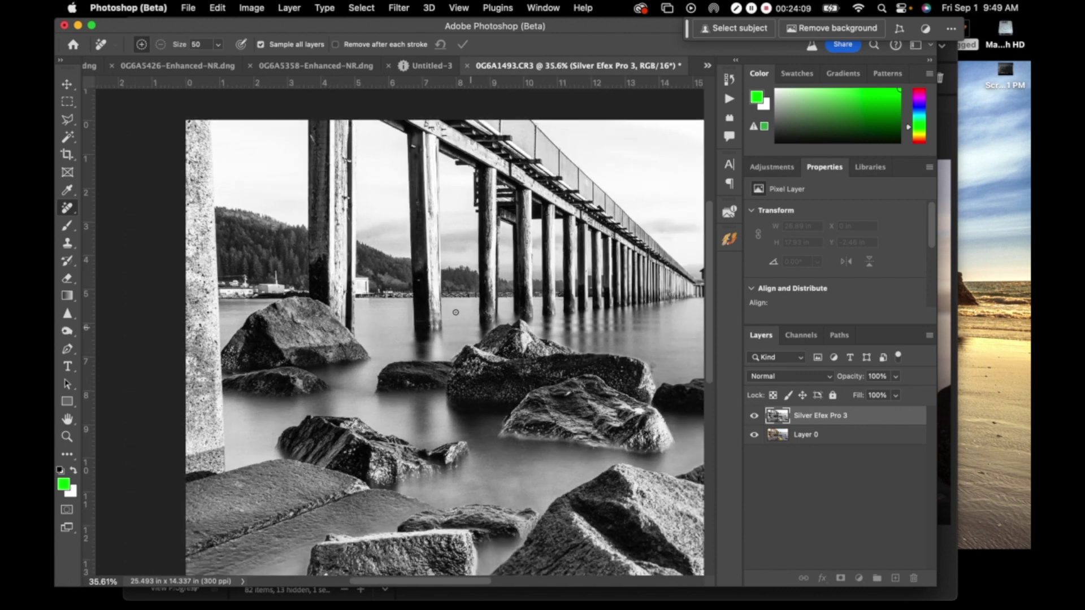
pyautogui.hscroll(5, 455, 312)
pyautogui.scroll(-1, 455, 312)
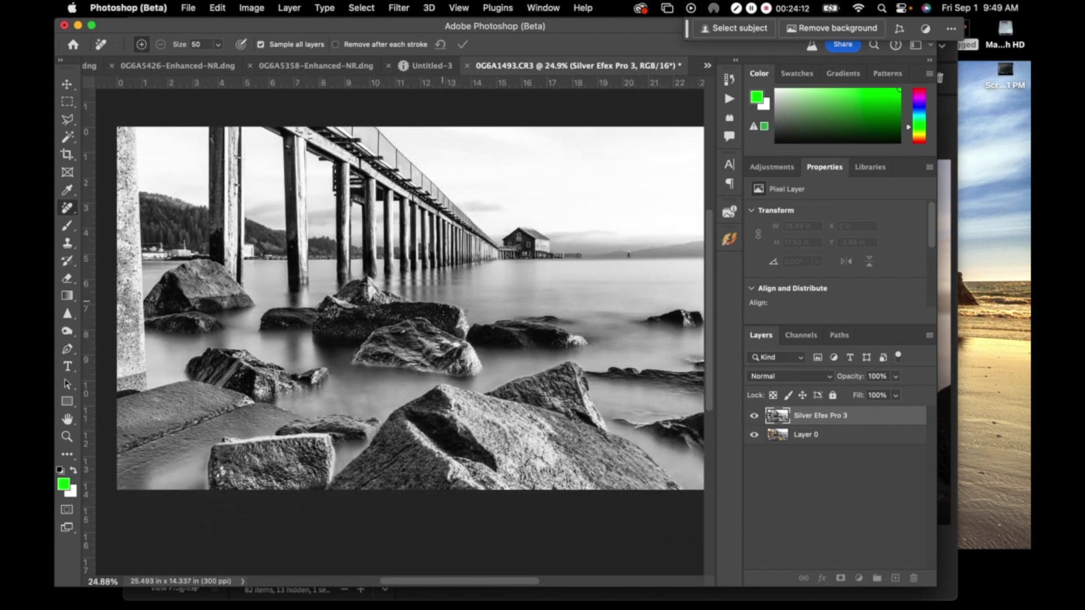
pyautogui.hscroll(1, 455, 312)
pyautogui.scroll(-1, 456, 312)
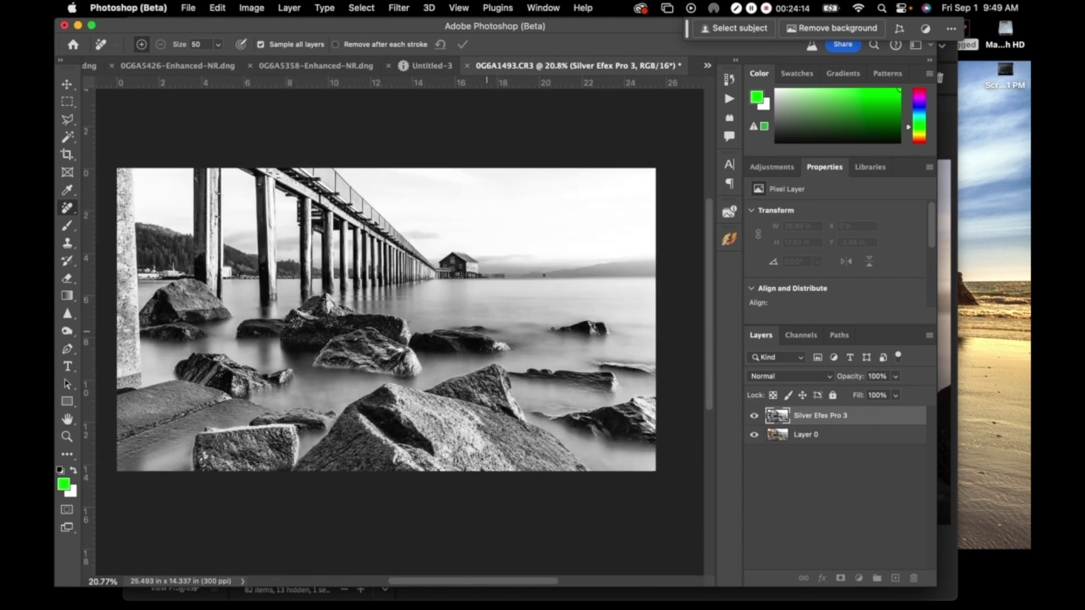
pyautogui.hscroll(-2, 597, 397)
pyautogui.hscroll(1, 597, 397)
pyautogui.scroll(-1, 597, 397)
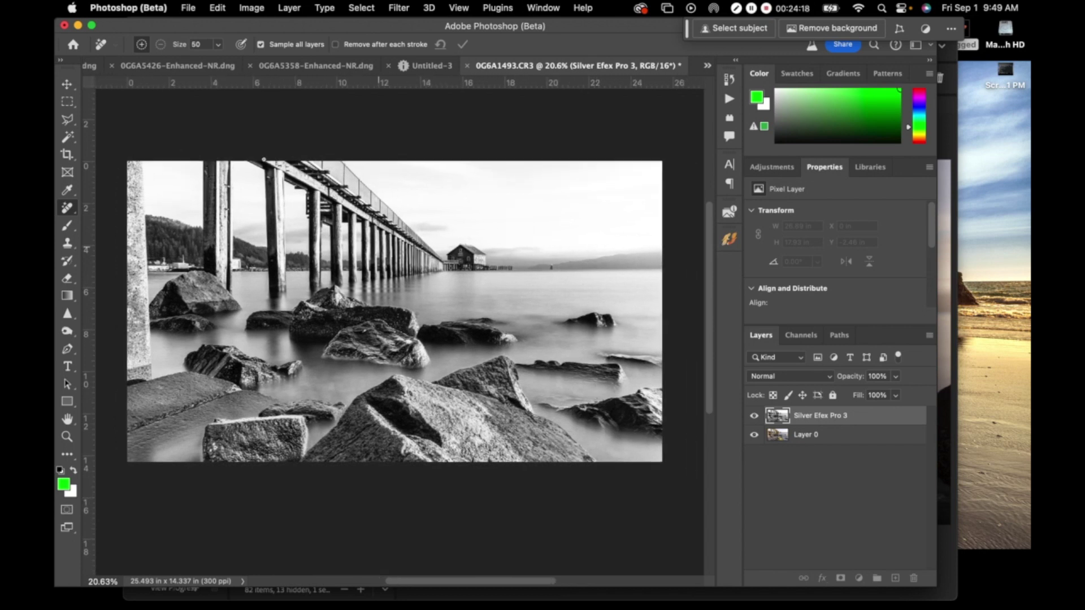
# Reposition the photo within the 16:9 crop frame, keep the crop at about 25.49 × 14.34 in, and apply it.
pyautogui.click(67, 154)
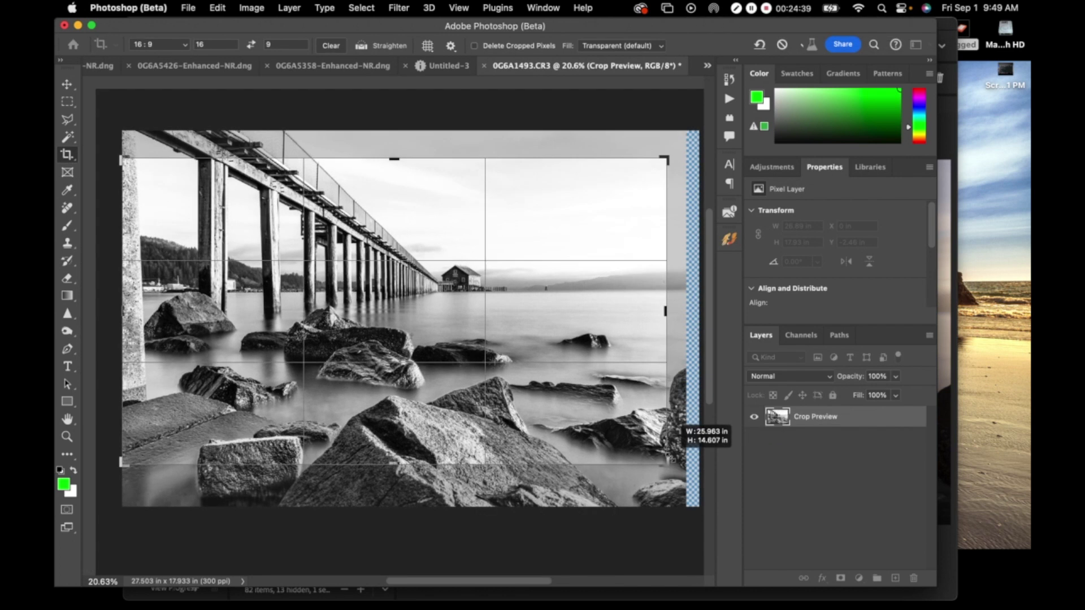
pyautogui.click(577, 346)
pyautogui.moveTo(577, 346)
pyautogui.mouseDown()
pyautogui.moveTo(577, 356)
pyautogui.moveTo(569, 335)
pyautogui.mouseUp()
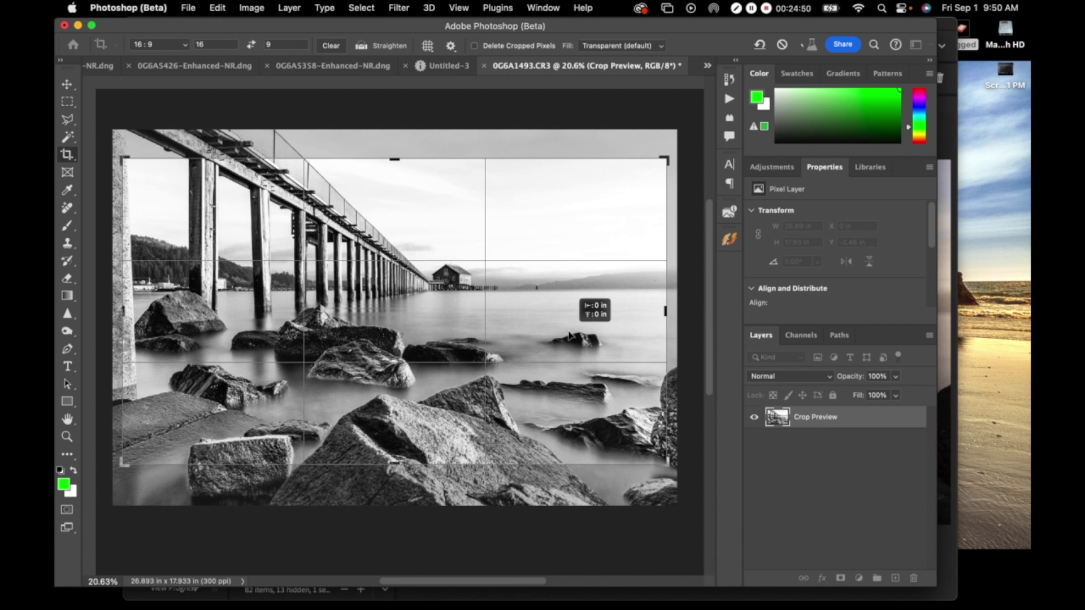
pyautogui.moveTo(569, 335); pyautogui.dragTo(569, 347)
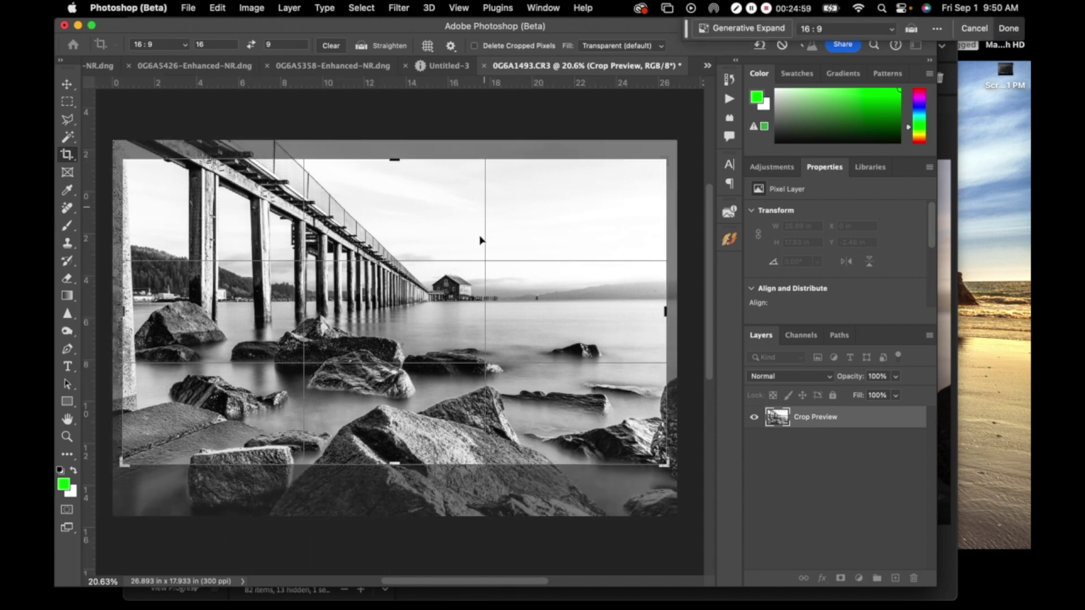
pyautogui.moveTo(467, 305); pyautogui.dragTo(493, 292)
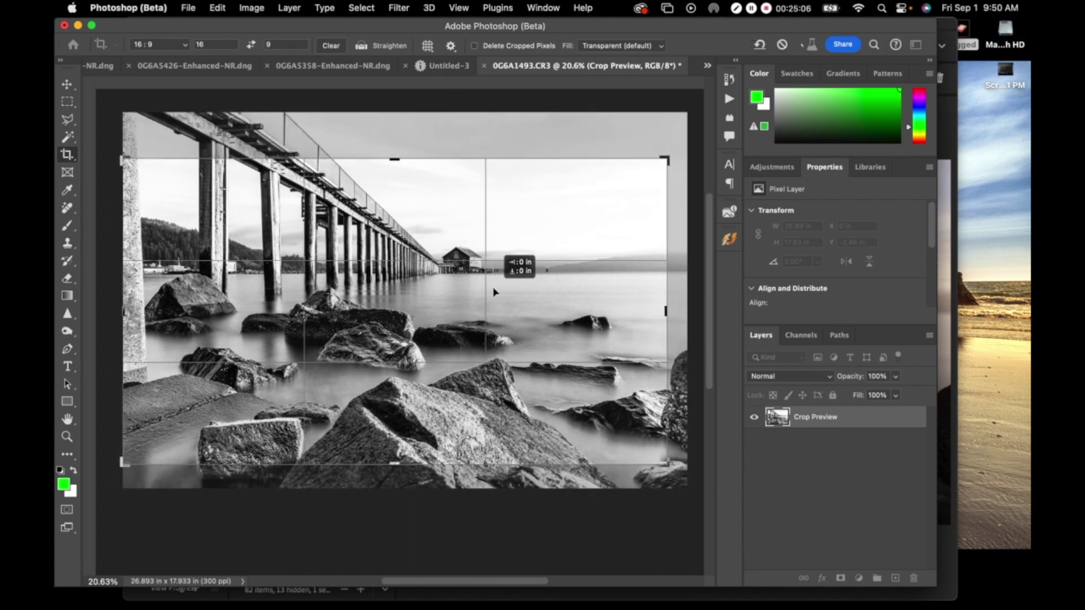
pyautogui.moveTo(667, 460); pyautogui.dragTo(664, 458)
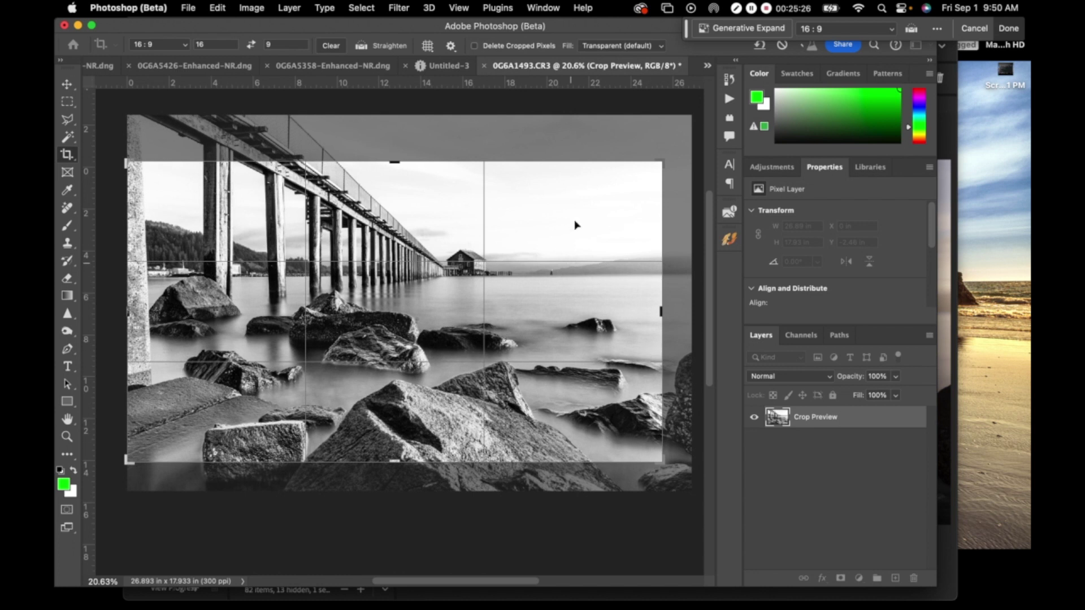
pyautogui.moveTo(535, 332); pyautogui.dragTo(534, 321)
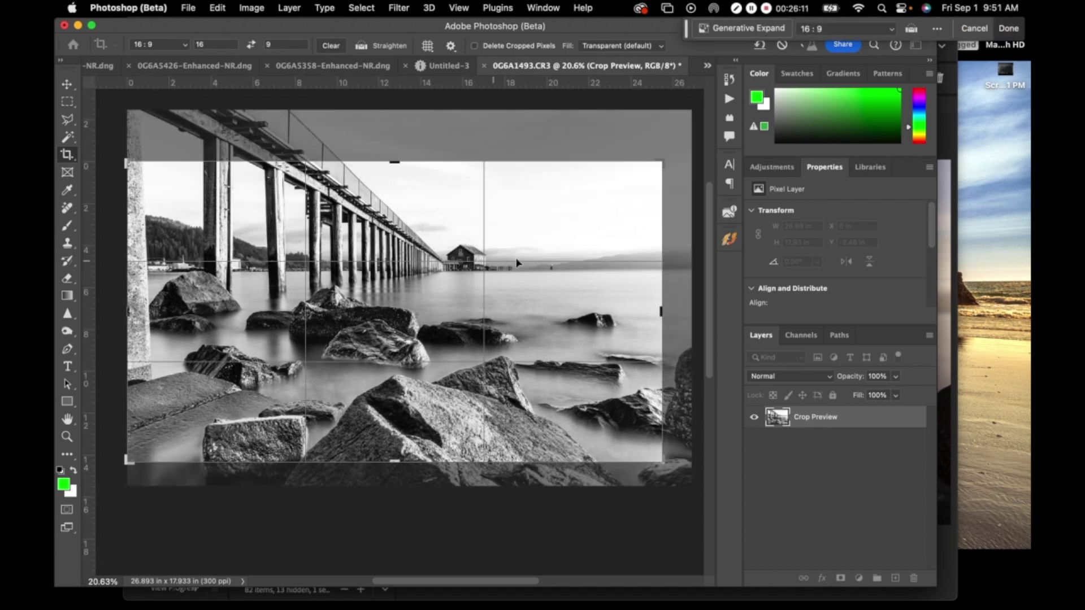
pyautogui.press('Return')
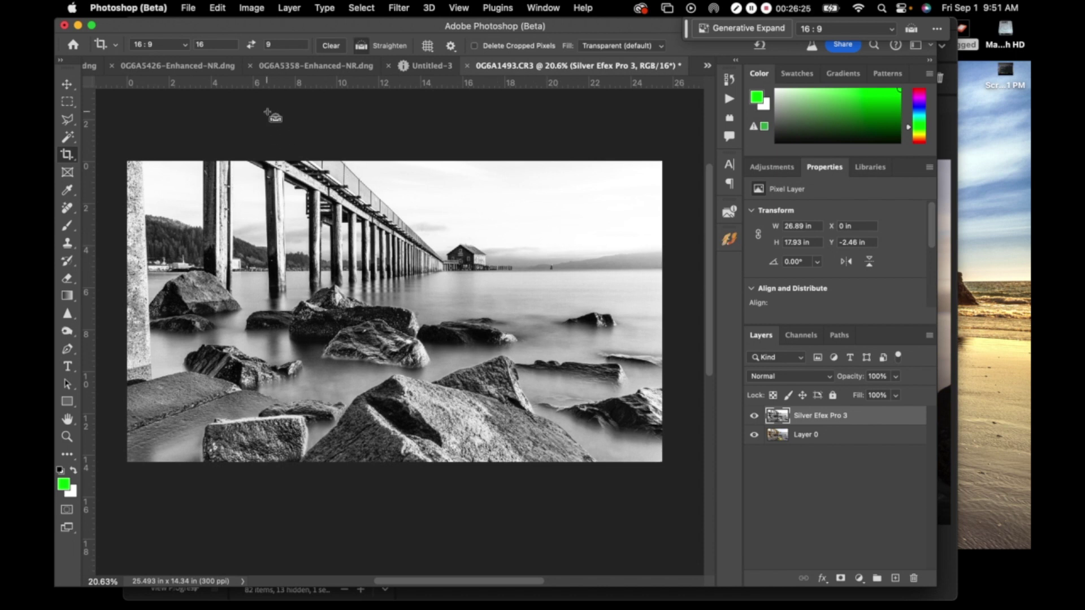
# Copy the entire cropped photo and create a landscape U.S. Paper Tabloid document, 17 × 11 in at 300 pixels/inch with a white background.
pyautogui.press('super+a')
pyautogui.press('super+c')
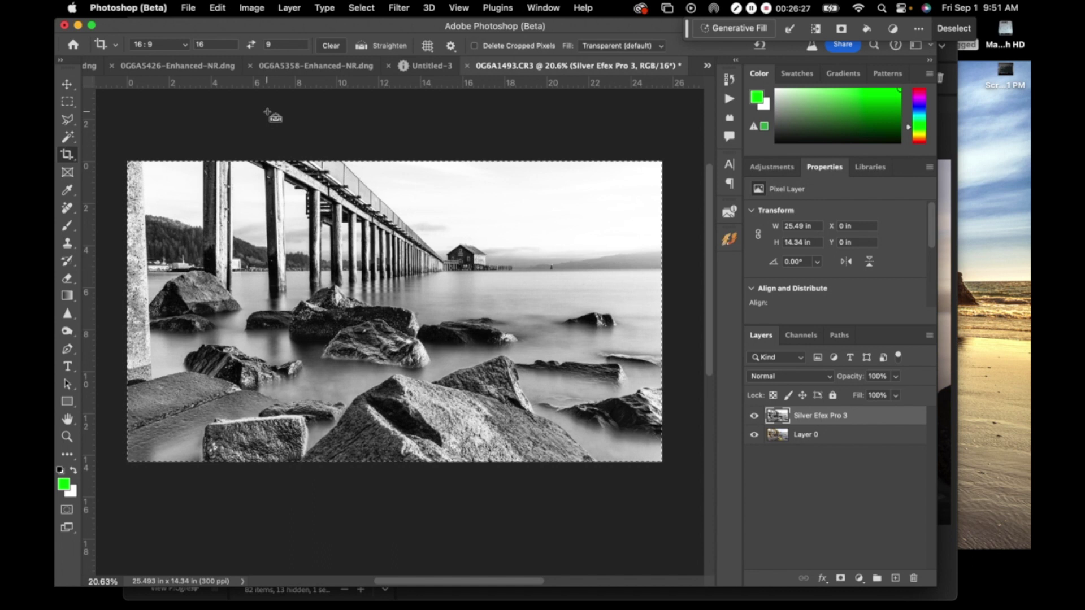
pyautogui.press('super+n')
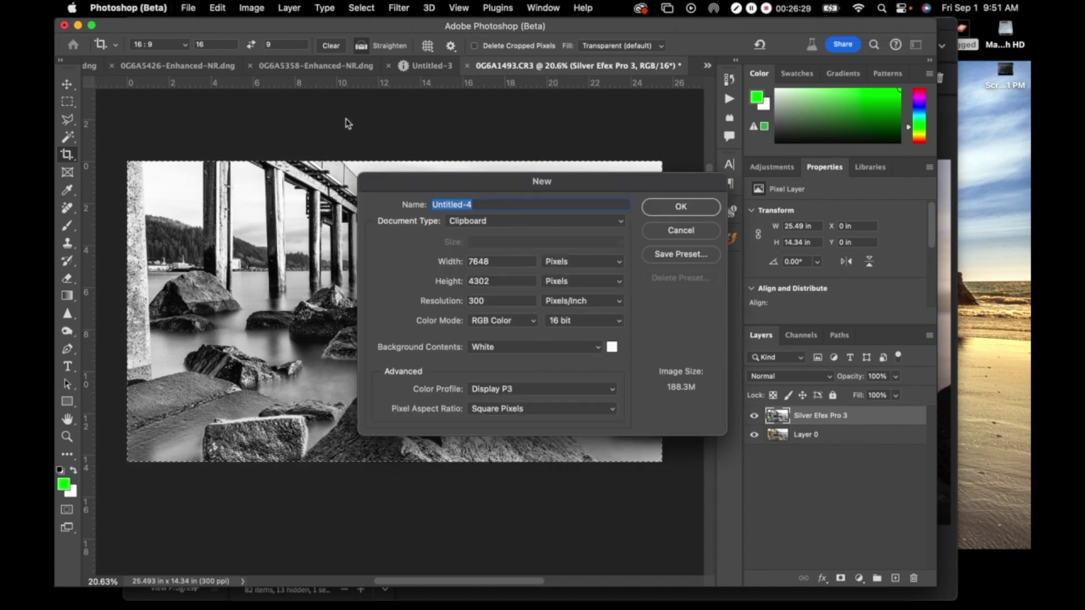
pyautogui.click(561, 221)
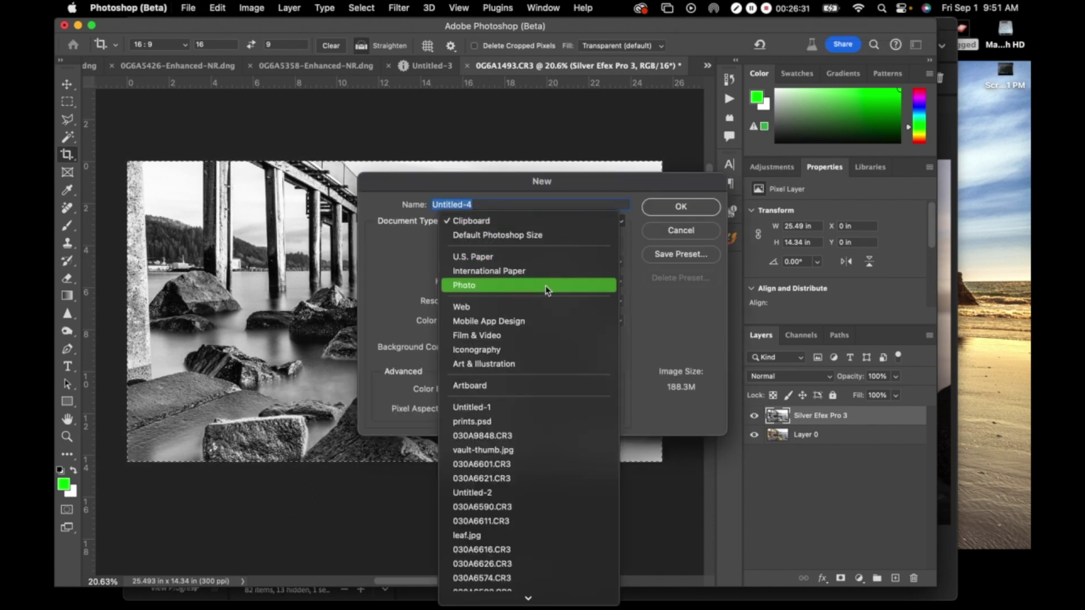
pyautogui.click(551, 258)
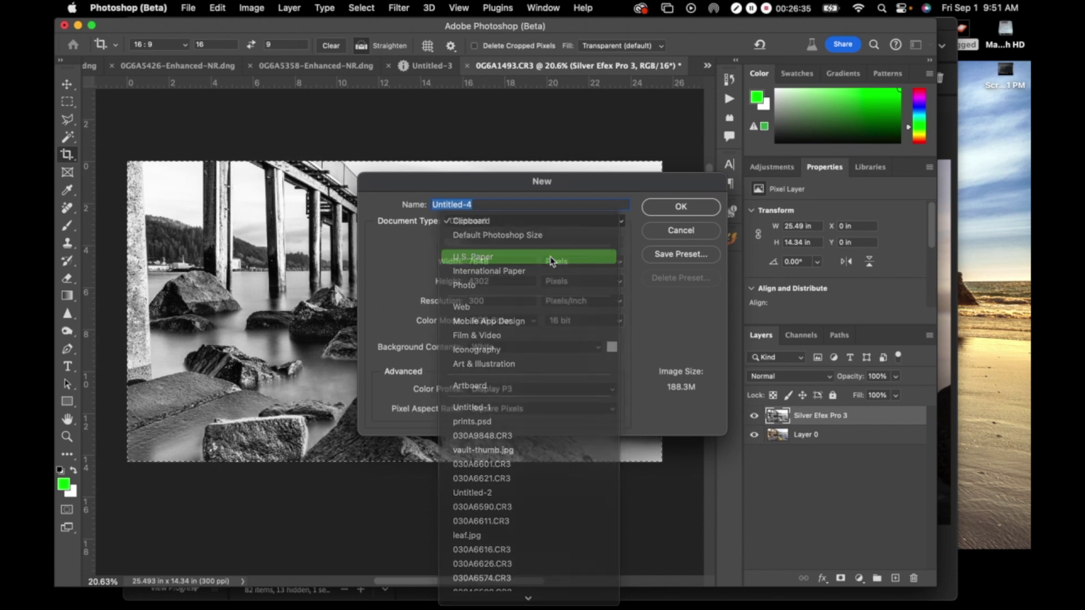
pyautogui.click(537, 243)
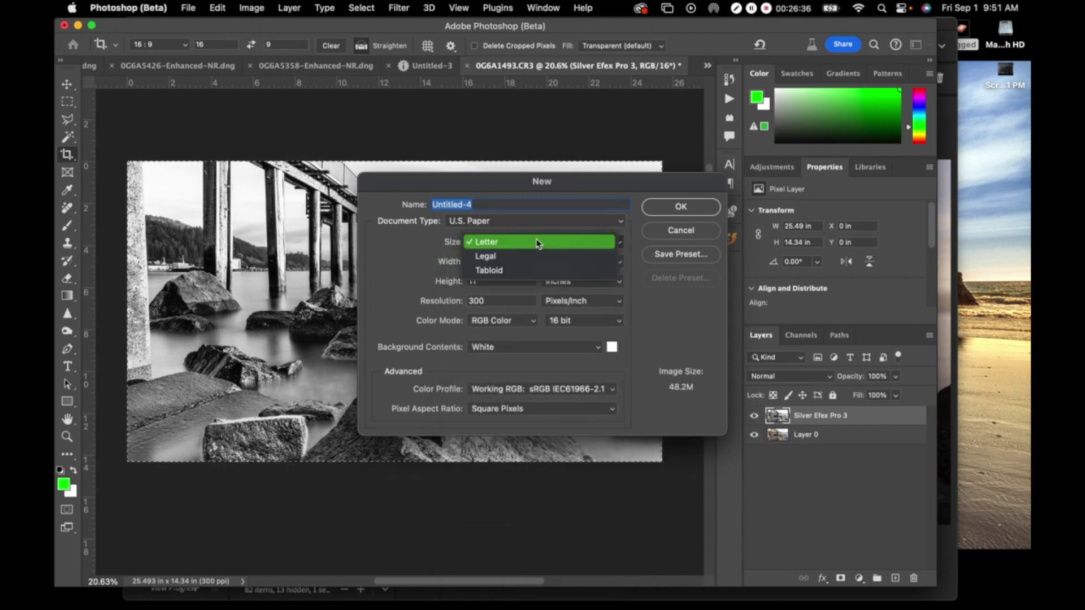
pyautogui.click(530, 271)
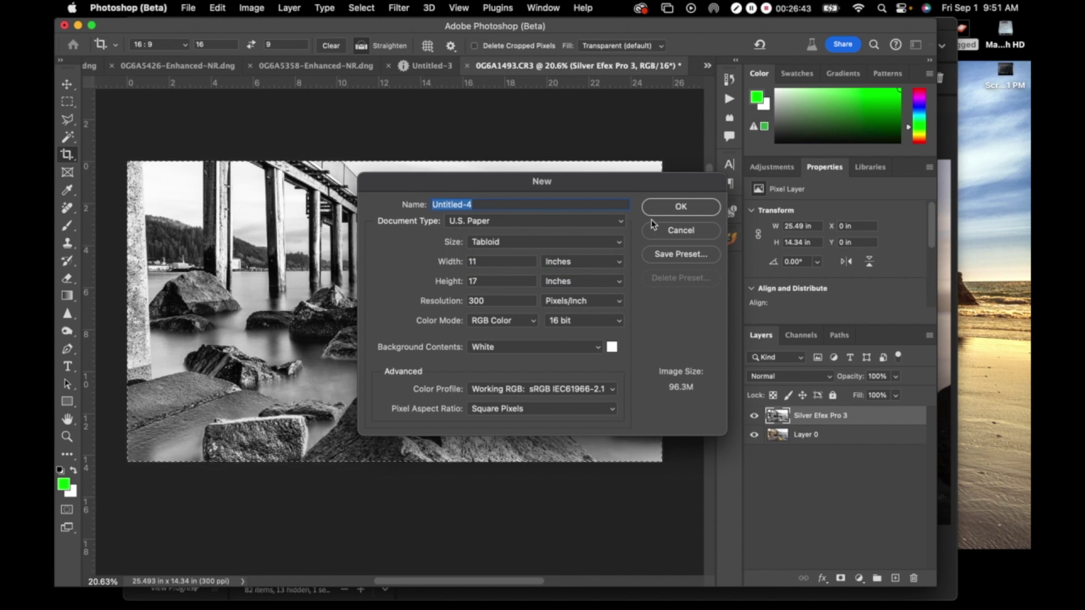
pyautogui.click(686, 206)
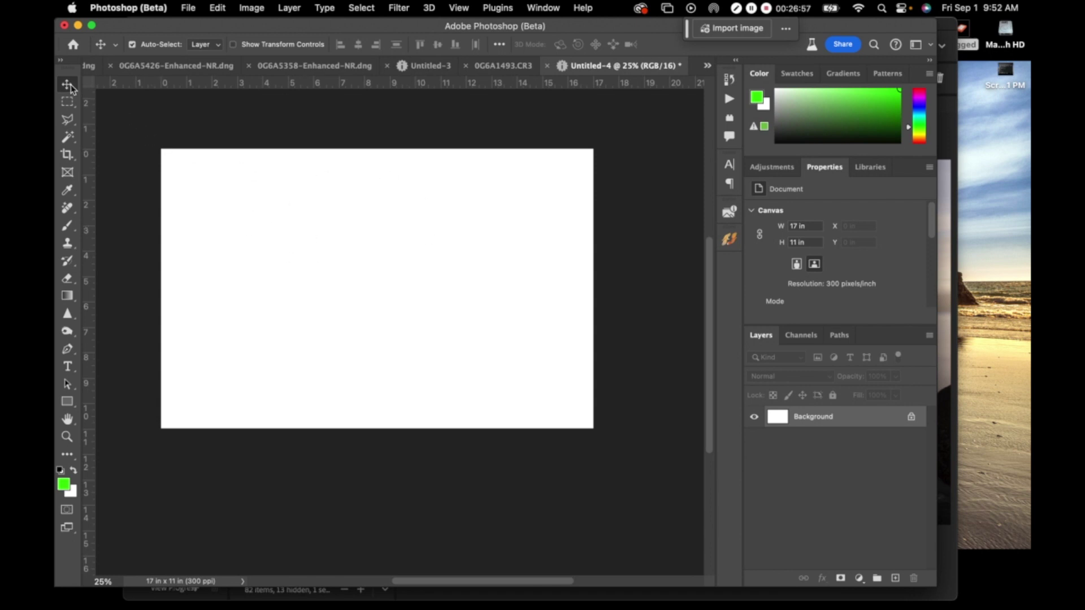
# Paste the photo into the new document, scale it to 62.42%, and center it on the page with a white border all around.
pyautogui.press('super')
pyautogui.press('super+v')
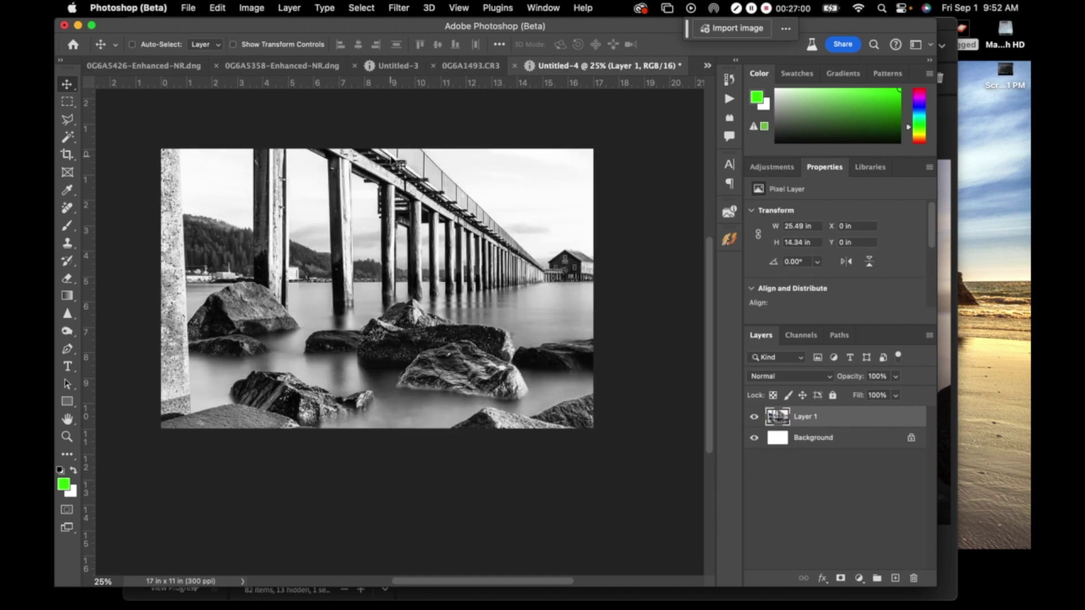
pyautogui.press('super+t')
pyautogui.press('super+0')
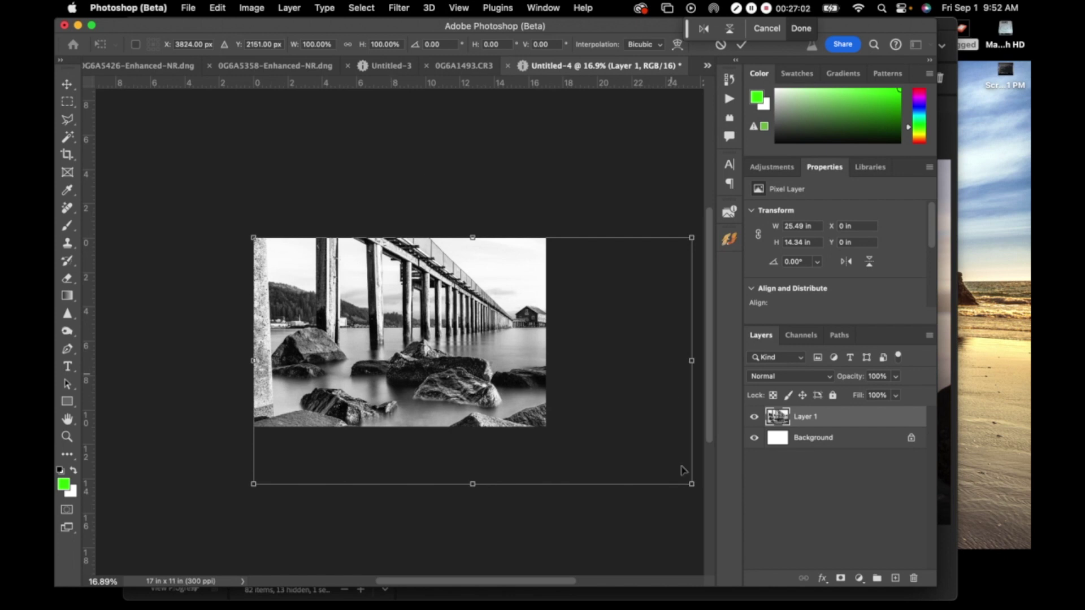
pyautogui.moveTo(692, 486); pyautogui.dragTo(528, 395)
pyautogui.moveTo(451, 329); pyautogui.dragTo(461, 347)
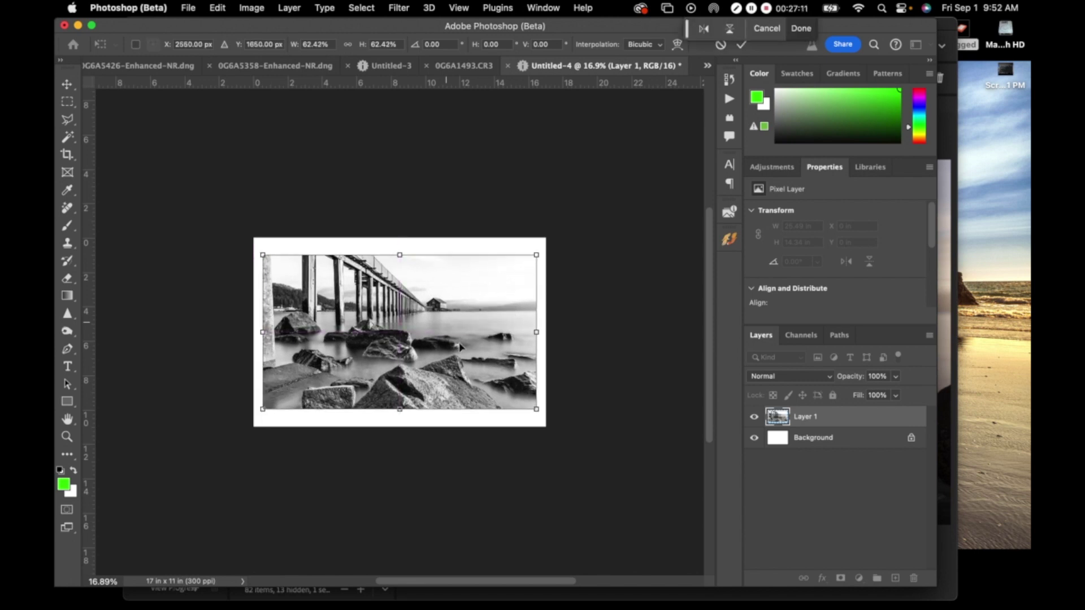
pyautogui.press('Return')
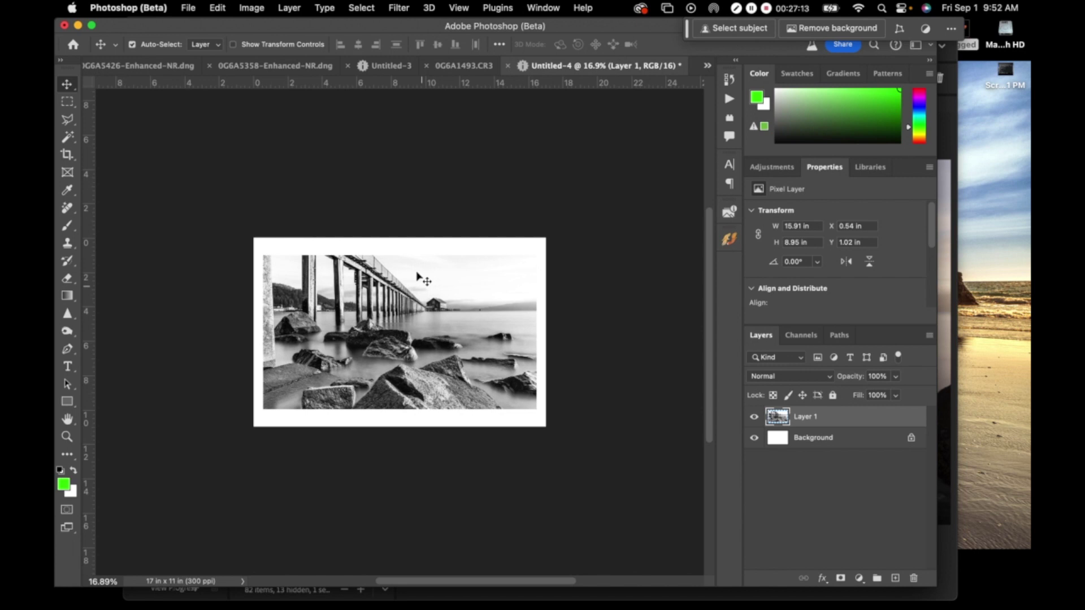
# View the bordered print layout larger and close its document without saving.
pyautogui.press('super+plus')
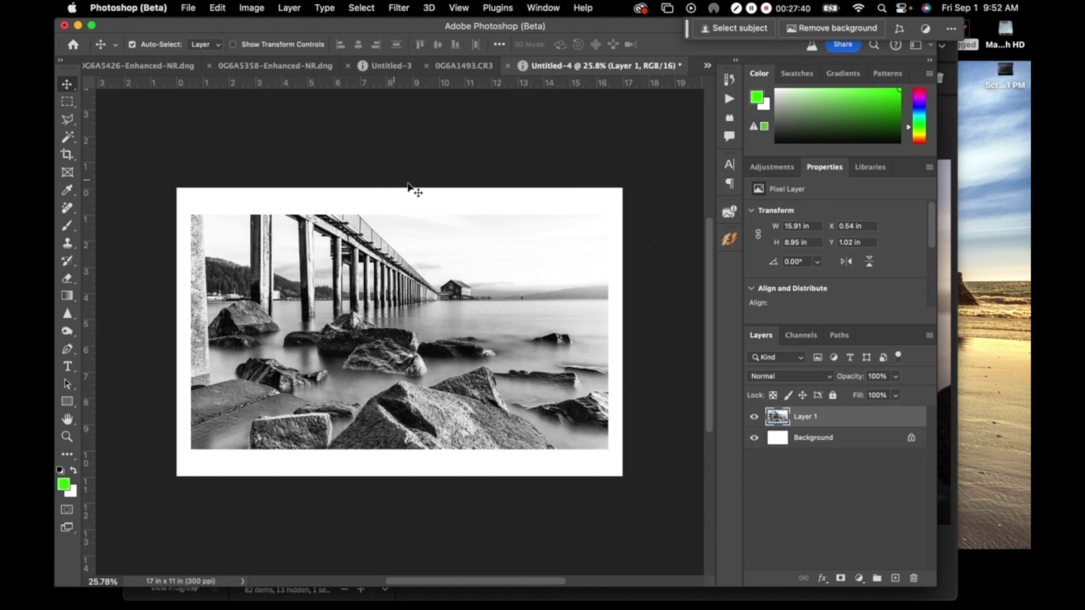
pyautogui.click(507, 66)
pyautogui.click(544, 254)
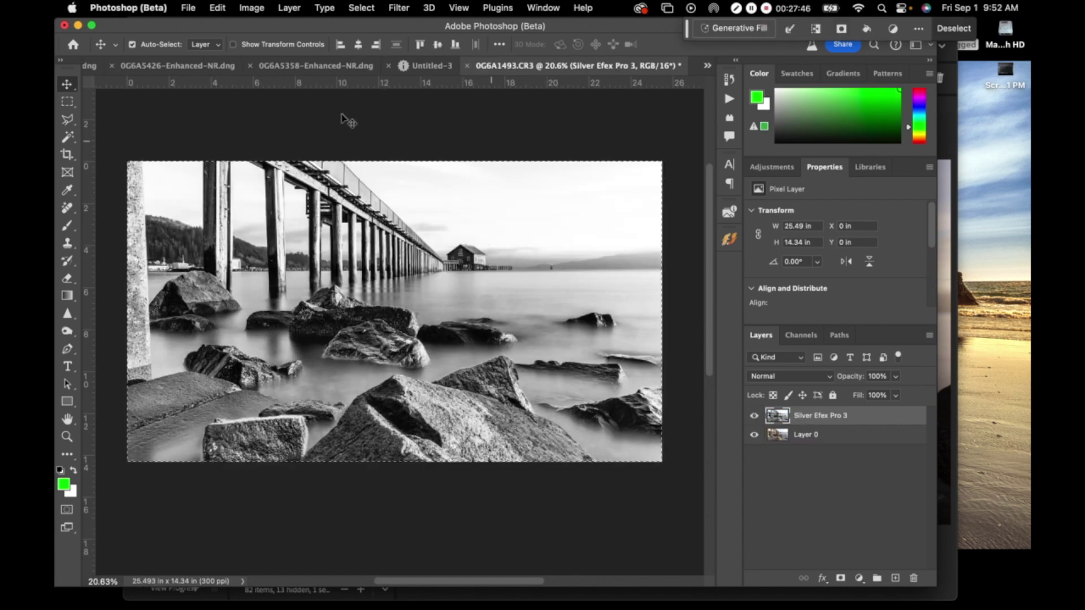
# Open the Silver Efex Pro 3 layer in the Camera Raw Filter and expand its Effects settings.
pyautogui.click(399, 7)
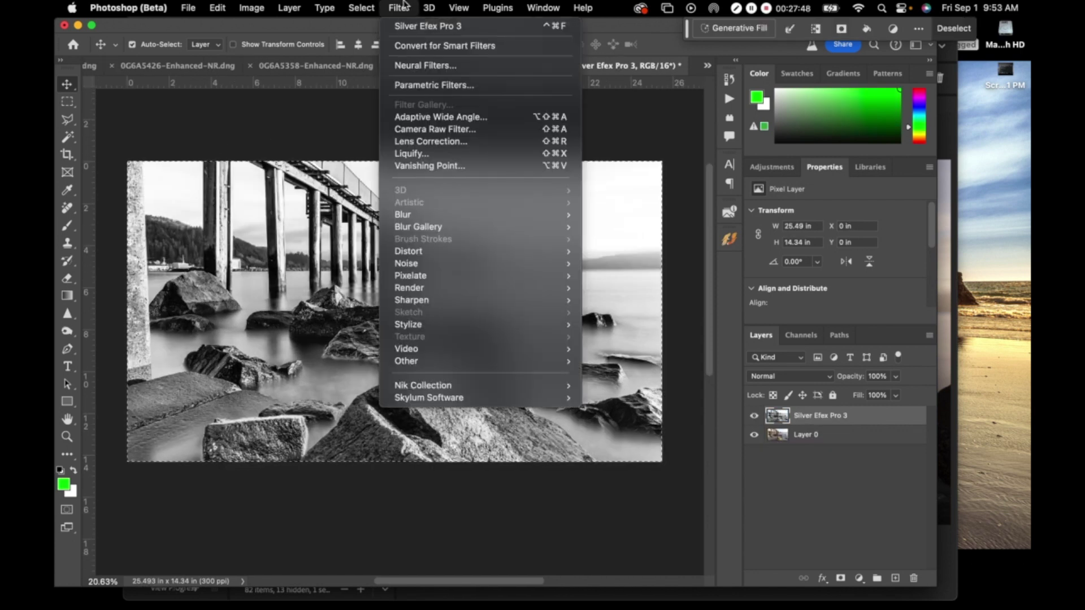
pyautogui.click(424, 130)
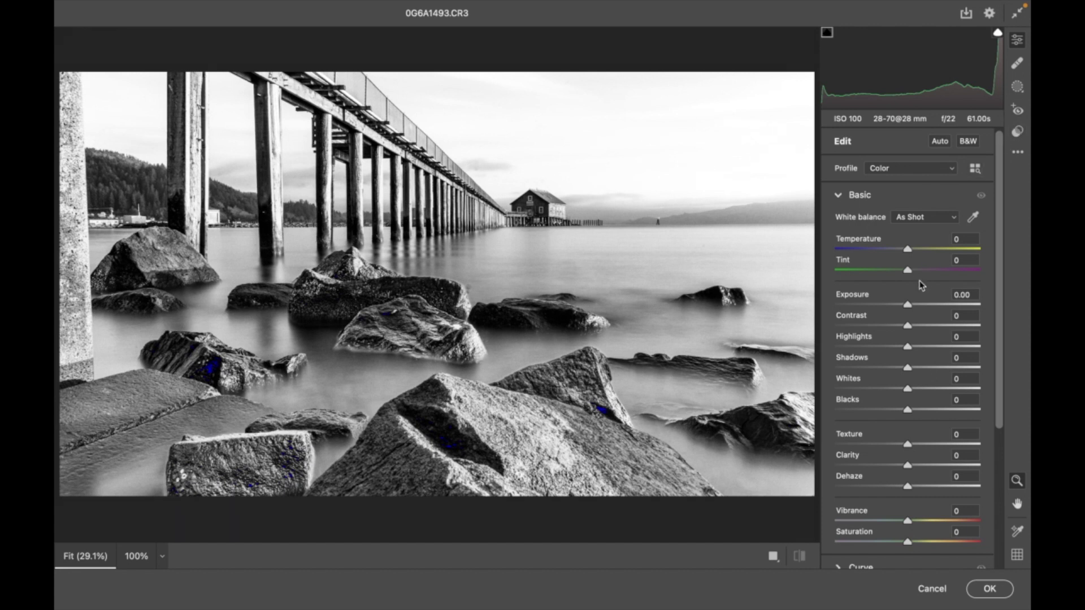
pyautogui.scroll(-6, 921, 286)
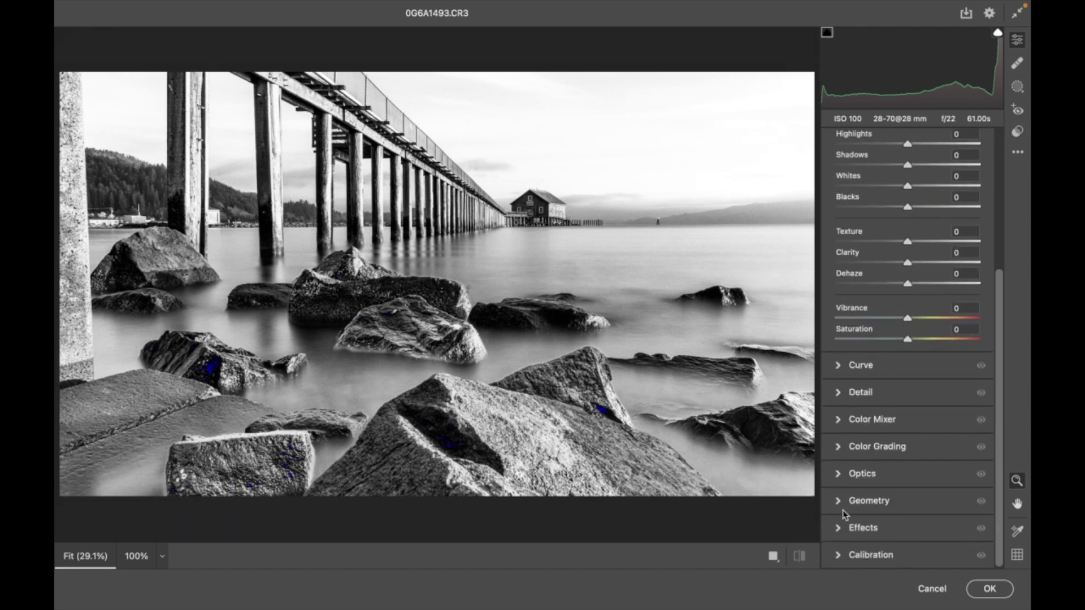
pyautogui.click(840, 528)
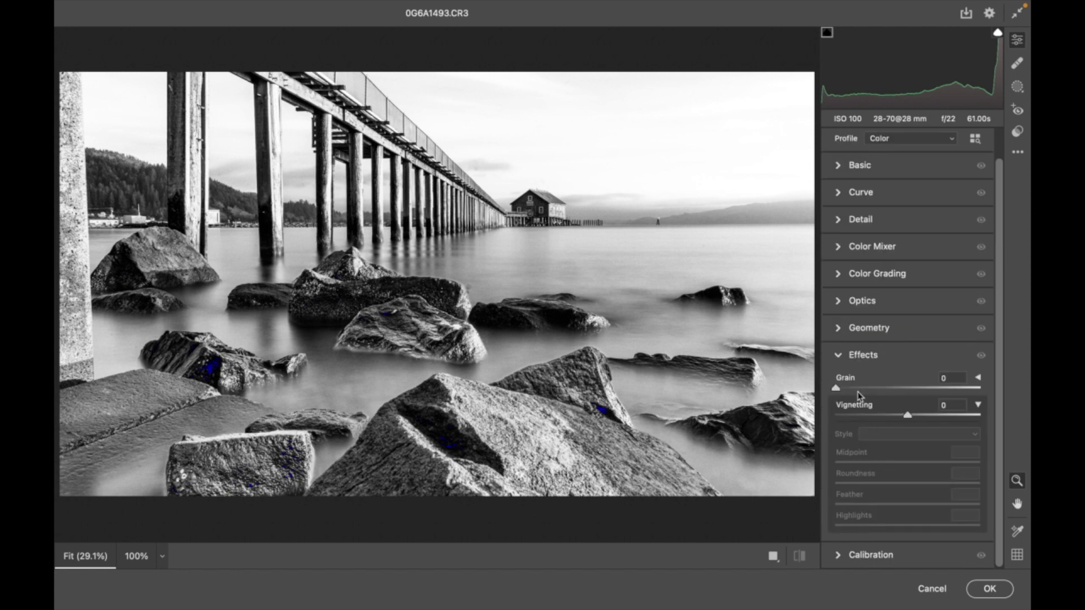
# Try Highlight Priority vignetting at -73, -65 and +60, and reset the vignetting amount to 0.
pyautogui.moveTo(908, 417); pyautogui.dragTo(858, 435)
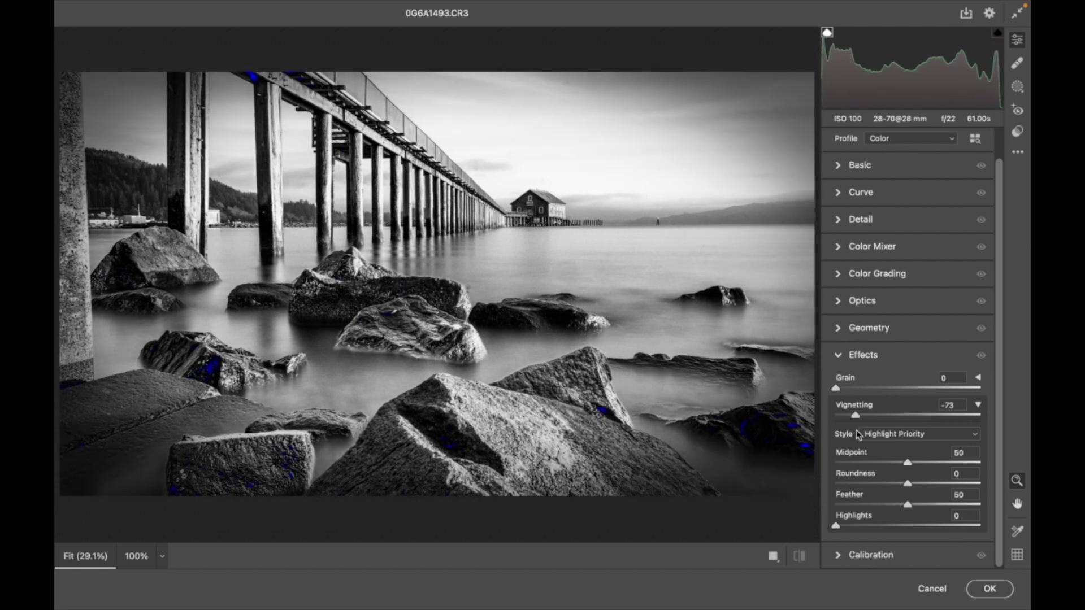
pyautogui.moveTo(858, 434); pyautogui.dragTo(863, 428)
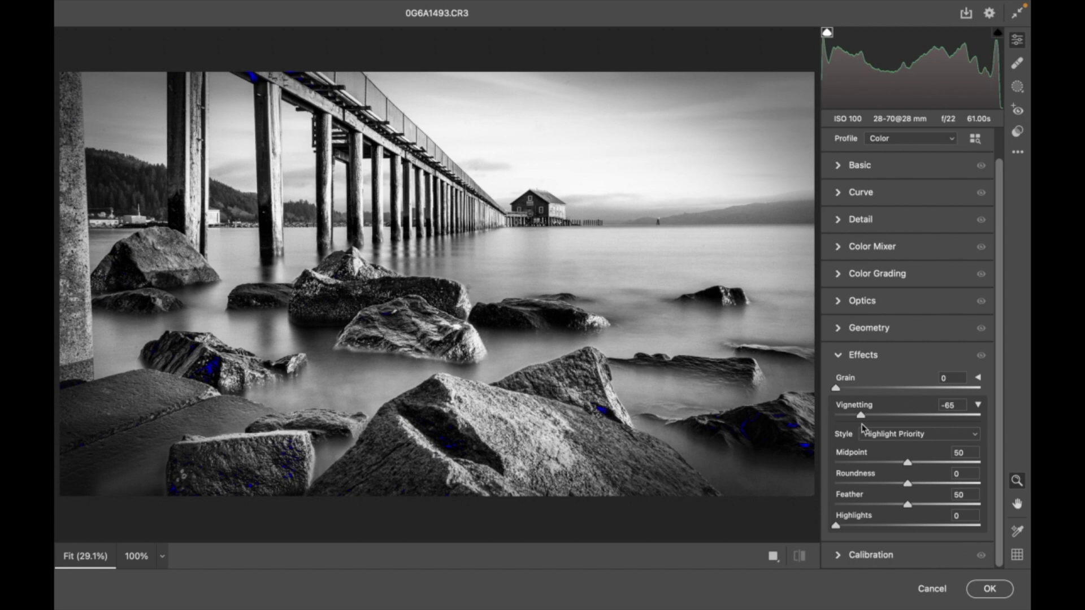
pyautogui.moveTo(863, 428); pyautogui.dragTo(948, 421)
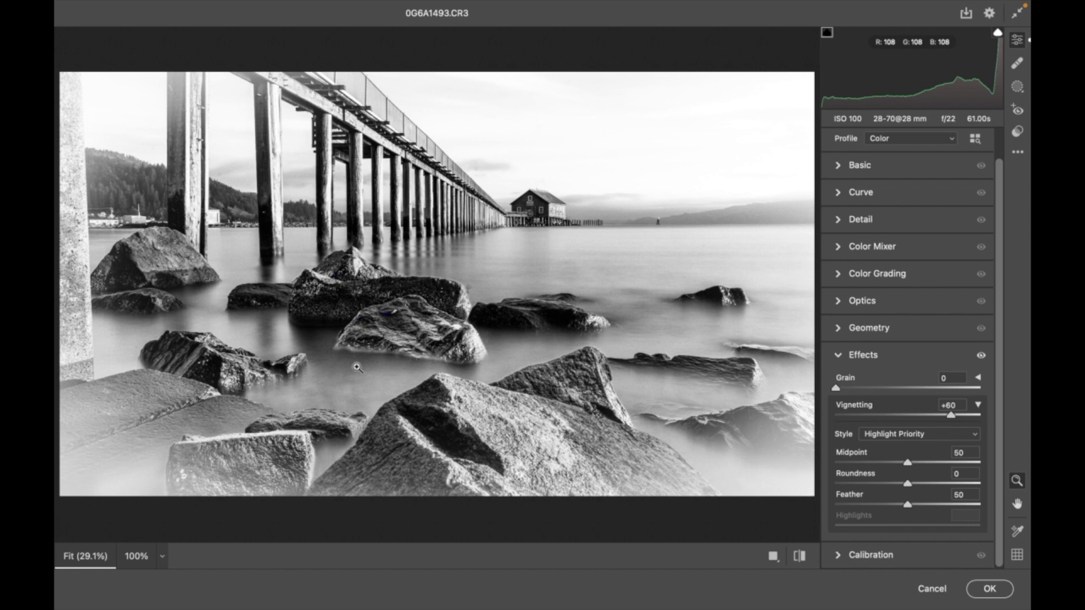
pyautogui.write('0')
pyautogui.press('Return')
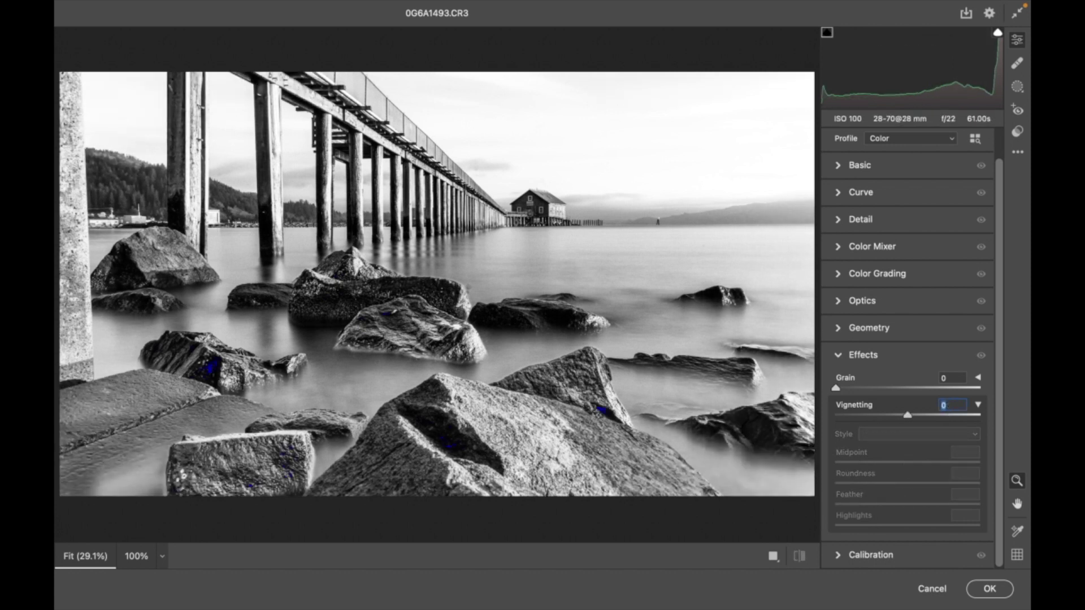
# Add a Radial Gradient mask and stretch it into a wide ellipse, tilted down to the right, over the pier and central rocks.
pyautogui.click(1019, 86)
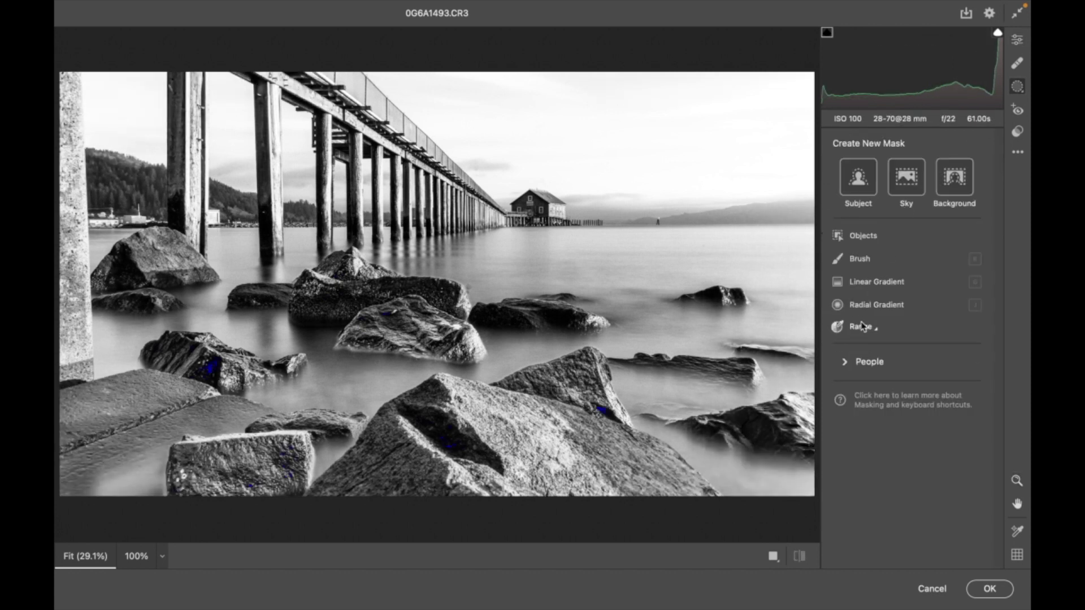
pyautogui.click(865, 308)
pyautogui.moveTo(402, 195); pyautogui.dragTo(658, 310)
pyautogui.moveTo(742, 94); pyautogui.dragTo(757, 163)
pyautogui.moveTo(390, 187); pyautogui.dragTo(417, 265)
pyautogui.moveTo(664, 132); pyautogui.dragTo(673, 141)
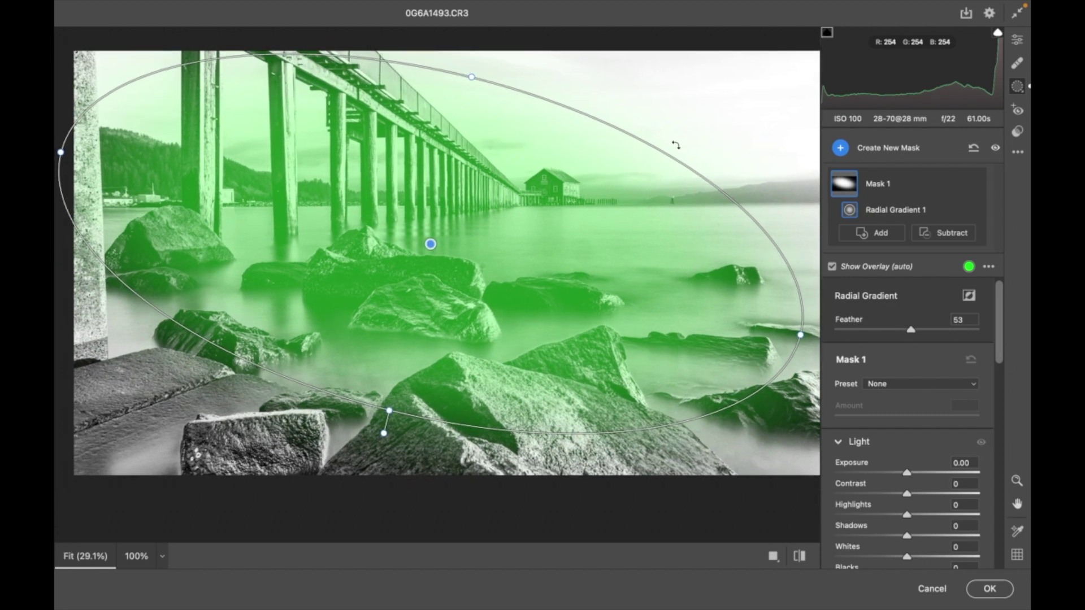
# Widen the radial gradient past both sides of the photo, tilt it slightly more and extend it to the lower edge.
pyautogui.press('super+minus')
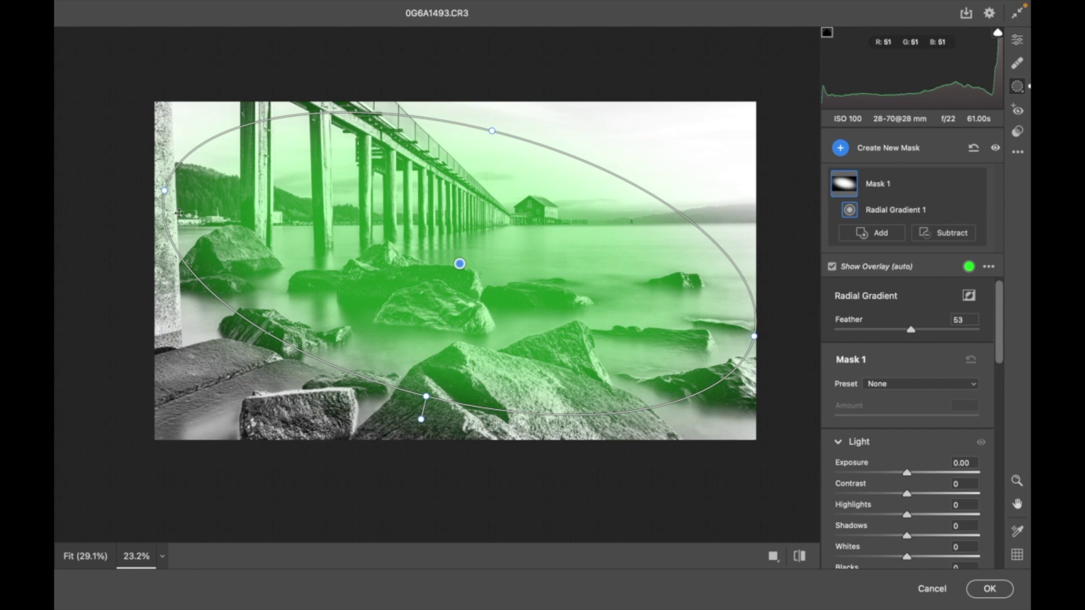
pyautogui.moveTo(164, 191); pyautogui.dragTo(138, 182)
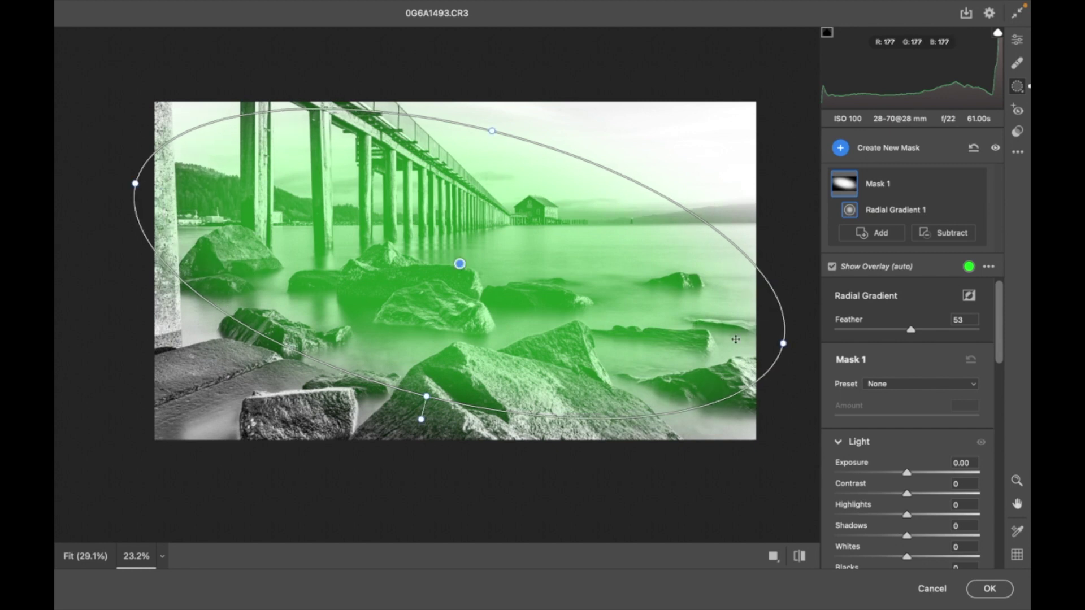
pyautogui.moveTo(796, 347); pyautogui.dragTo(793, 362)
pyautogui.moveTo(418, 407); pyautogui.dragTo(420, 419)
pyautogui.moveTo(500, 346); pyautogui.dragTo(506, 352)
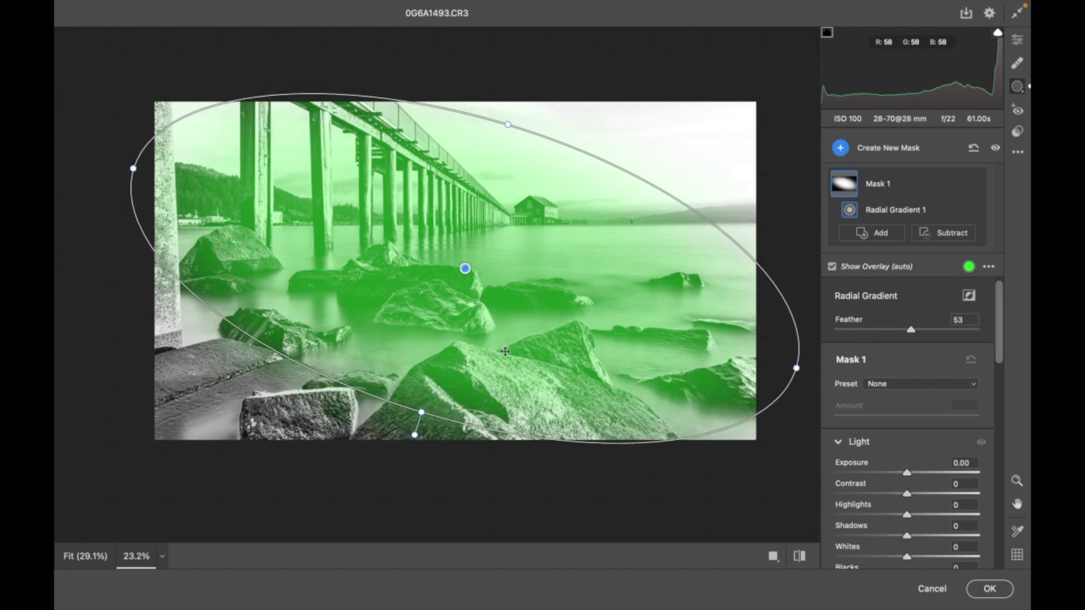
# Invert the radial mask to affect the area outside the ellipse, and extend the ellipse farther beyond the photo's left edge.
pyautogui.press("'")
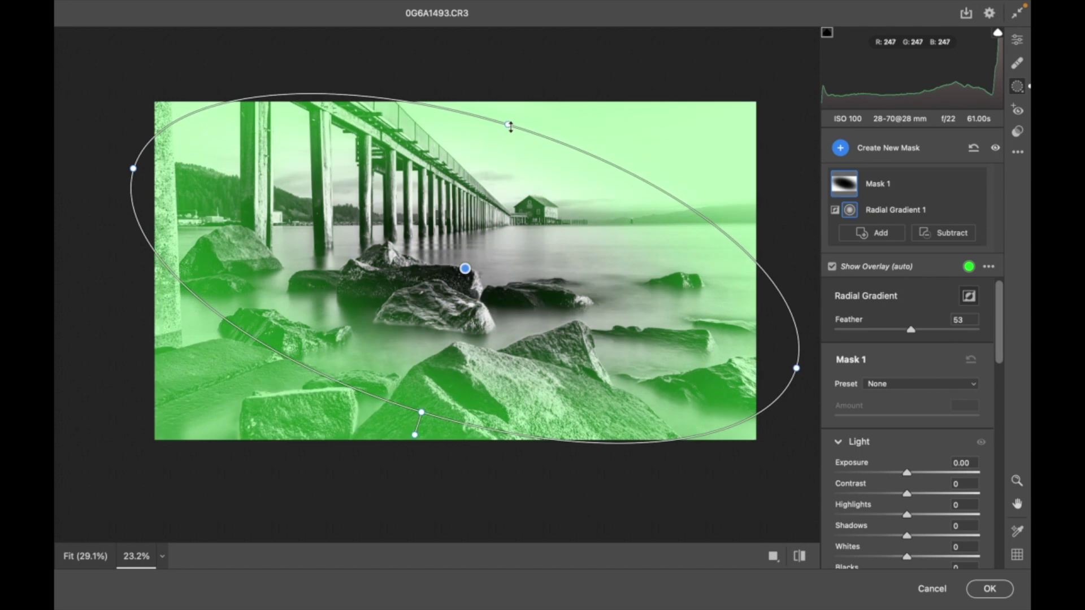
pyautogui.moveTo(132, 168); pyautogui.dragTo(85, 171)
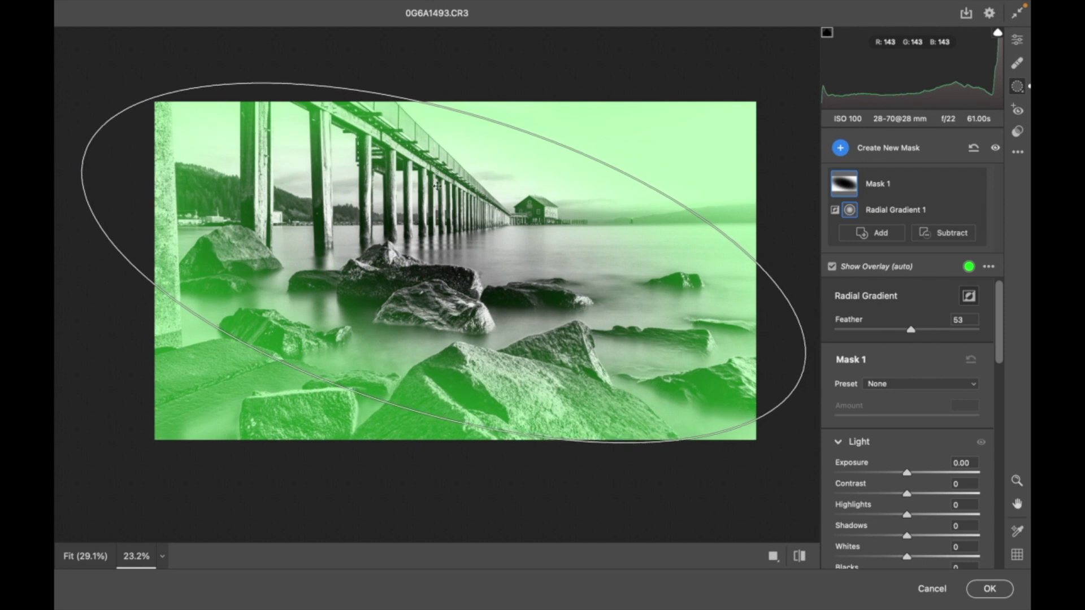
pyautogui.moveTo(484, 118); pyautogui.dragTo(493, 114)
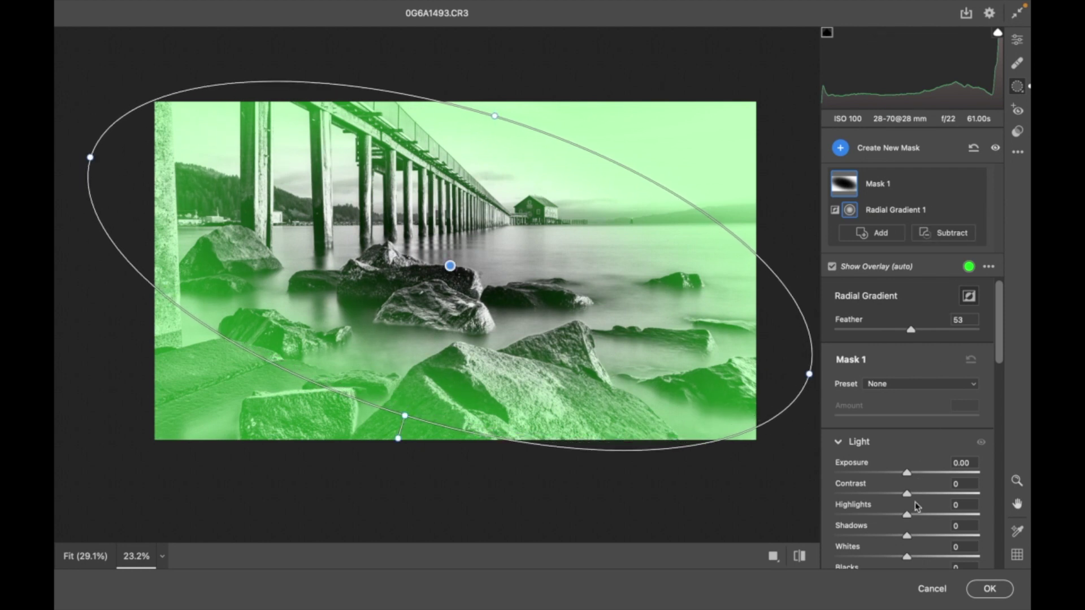
# Set the radial mask's Exposure to +0.65, Dehaze to -42, Clarity to -40 and Texture to -42.
pyautogui.scroll(-5, 914, 501)
pyautogui.moveTo(914, 381); pyautogui.dragTo(920, 380)
pyautogui.scroll(-5, 924, 457)
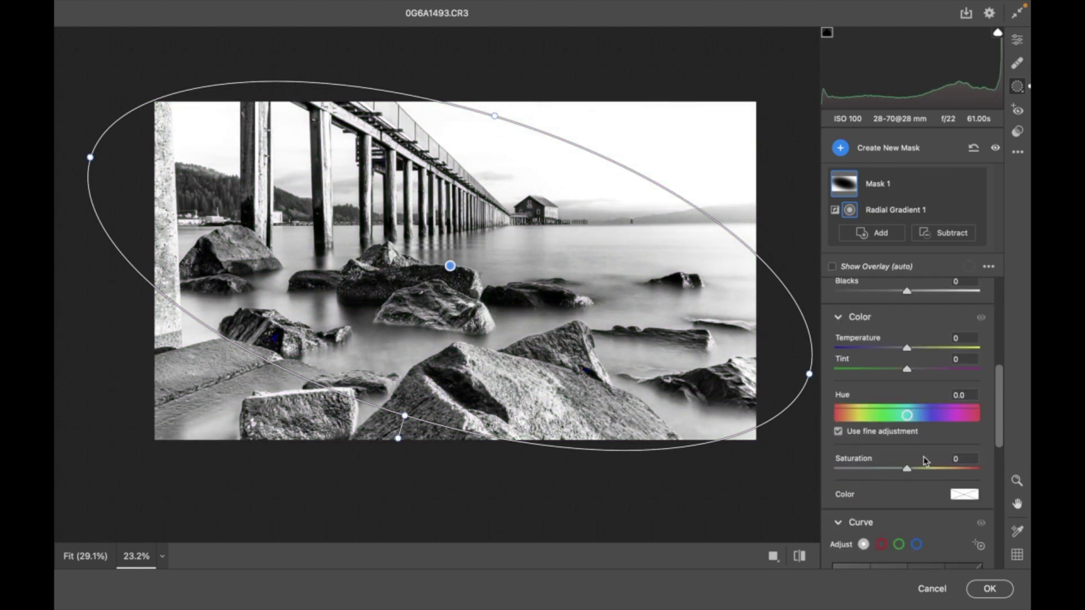
pyautogui.scroll(-5, 923, 456)
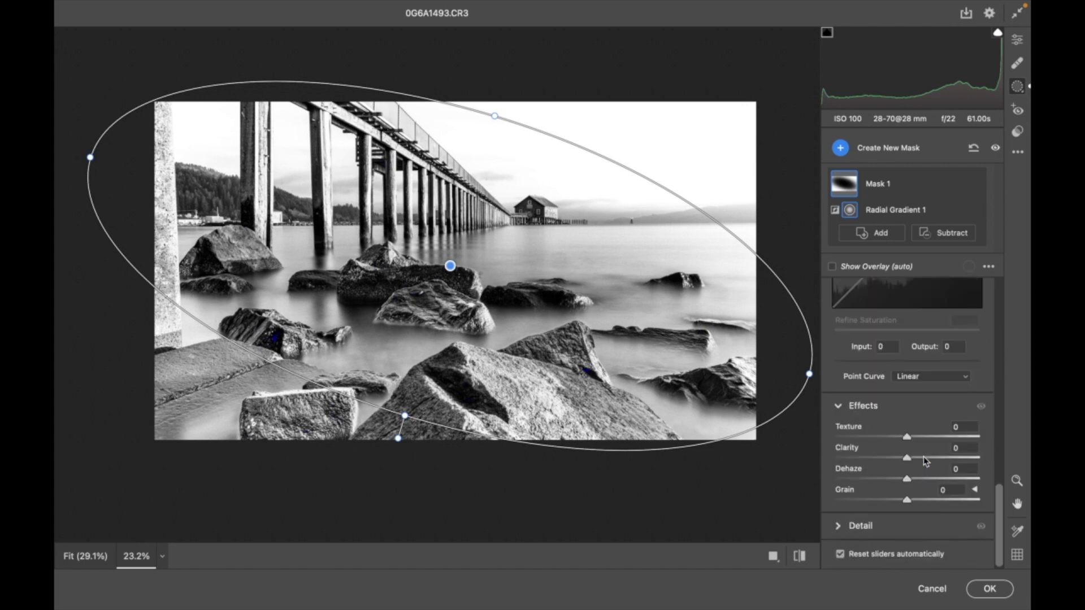
pyautogui.moveTo(907, 483); pyautogui.dragTo(880, 485)
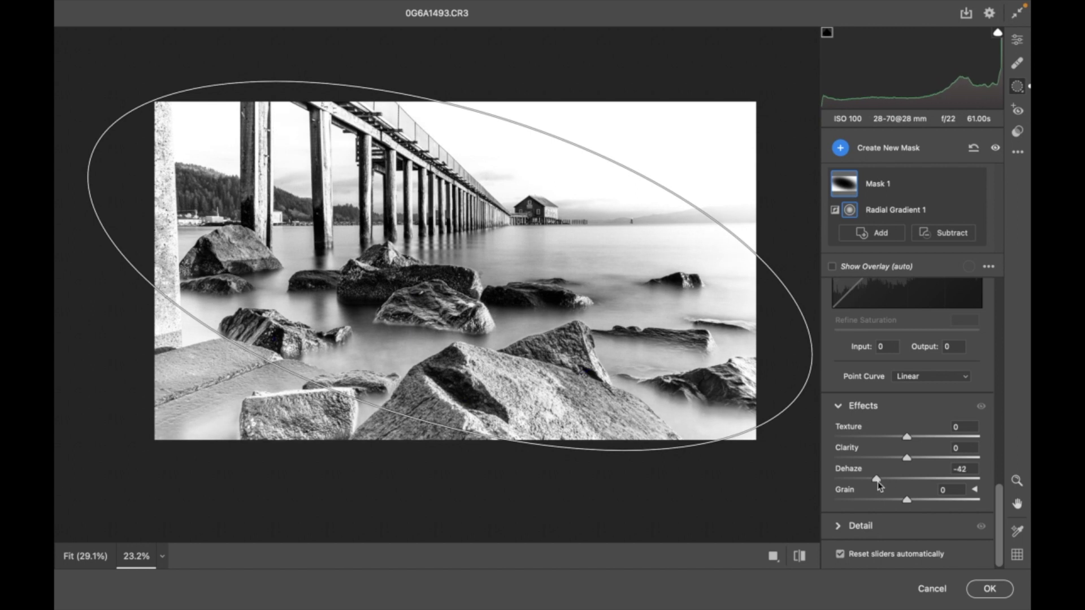
pyautogui.moveTo(877, 481); pyautogui.dragTo(875, 441)
# Reshape the radial gradient into a narrower, more steeply tilted ellipse following the pier down to the foreground rocks.
pyautogui.moveTo(405, 416); pyautogui.dragTo(408, 428)
pyautogui.moveTo(525, 262); pyautogui.dragTo(521, 260)
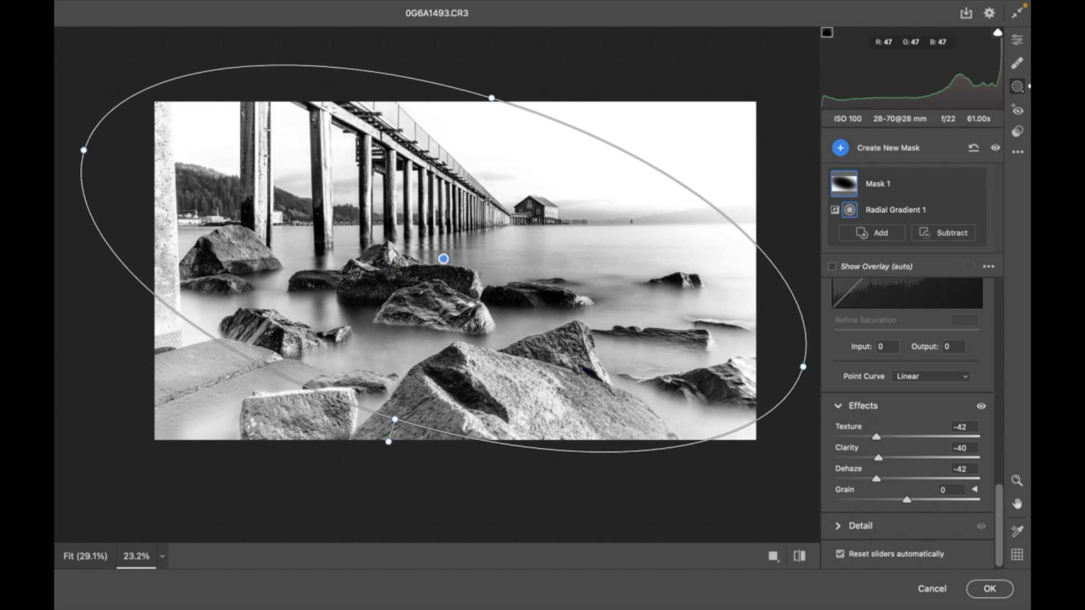
pyautogui.moveTo(396, 421); pyautogui.dragTo(391, 434)
pyautogui.moveTo(463, 333); pyautogui.dragTo(474, 349)
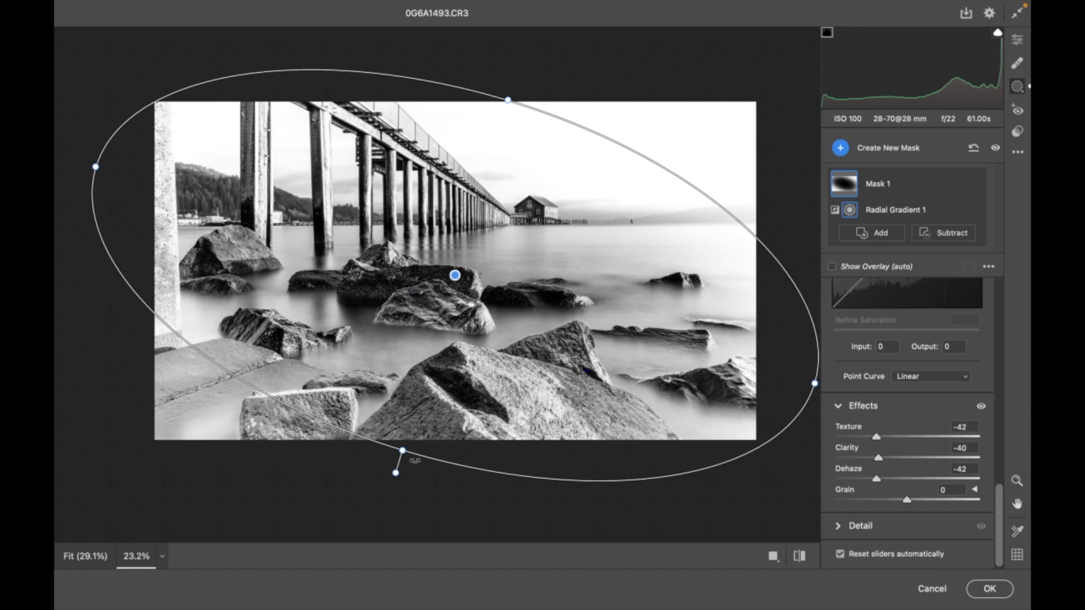
pyautogui.moveTo(402, 450); pyautogui.dragTo(472, 357)
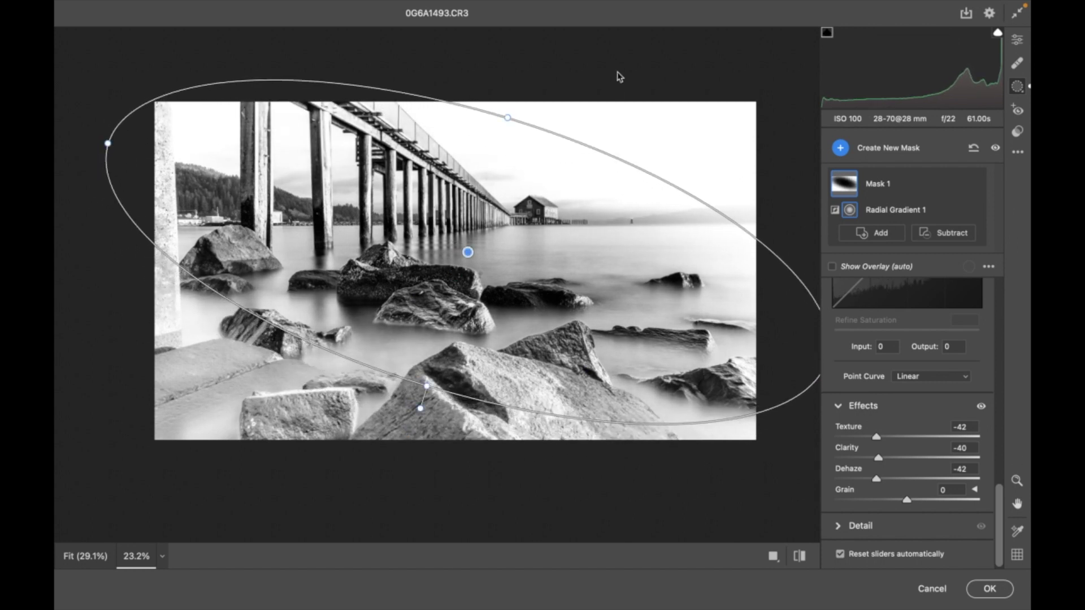
pyautogui.moveTo(517, 97); pyautogui.dragTo(538, 92)
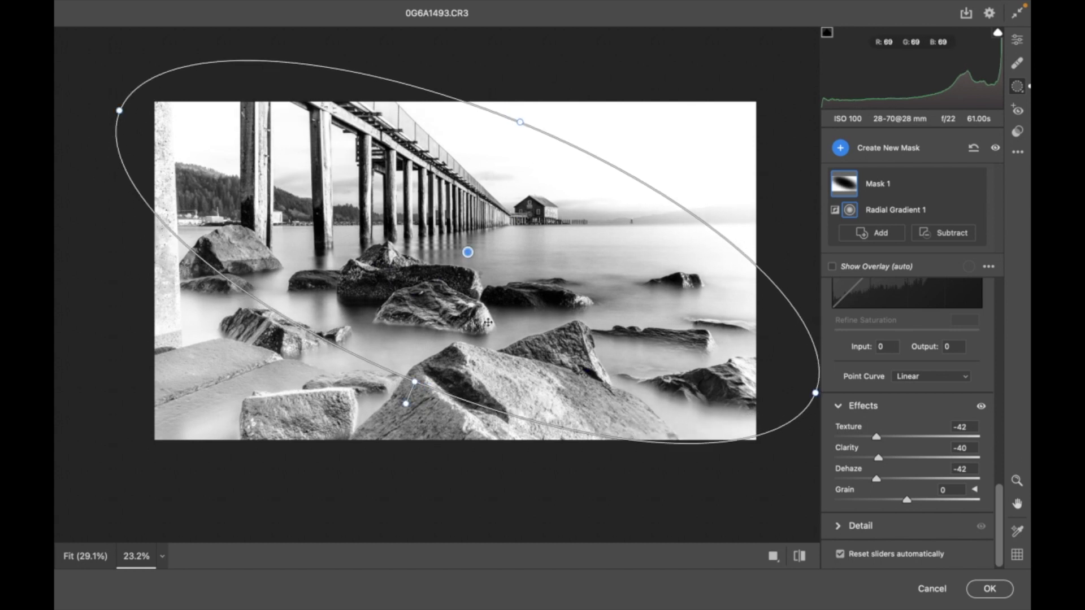
pyautogui.moveTo(414, 382); pyautogui.dragTo(414, 384)
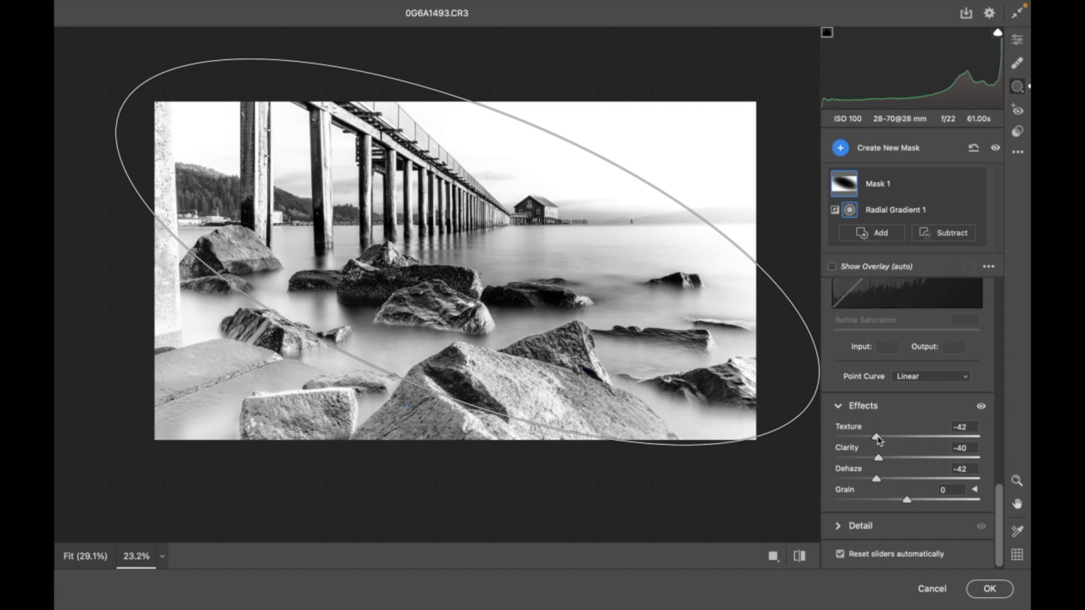
# Lower the radial mask's Dehaze to -53 and its Whites to -7.
pyautogui.moveTo(879, 481); pyautogui.dragTo(870, 482)
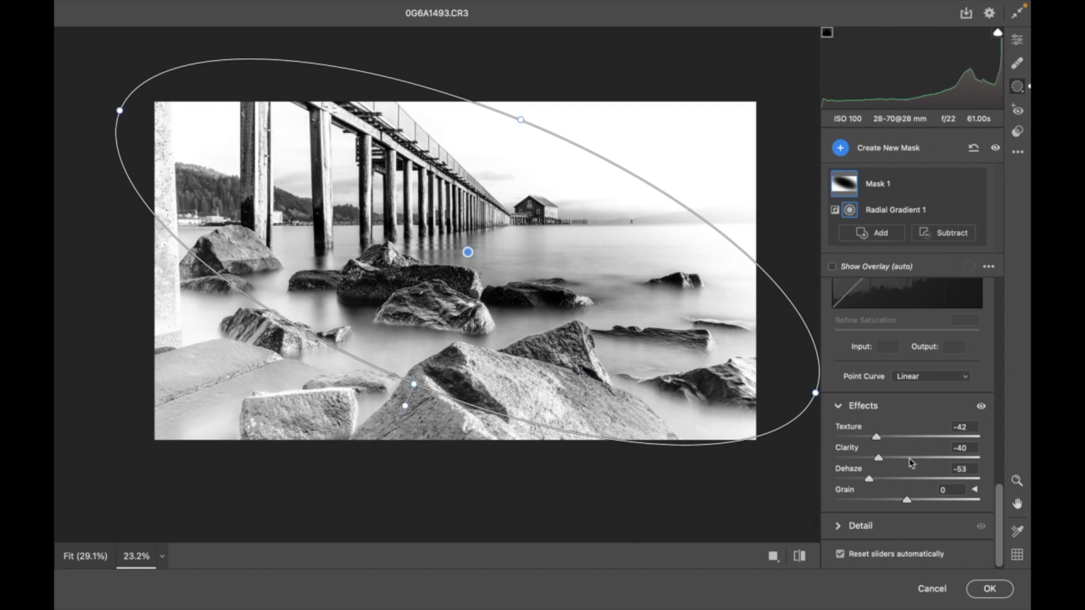
pyautogui.scroll(10, 910, 462)
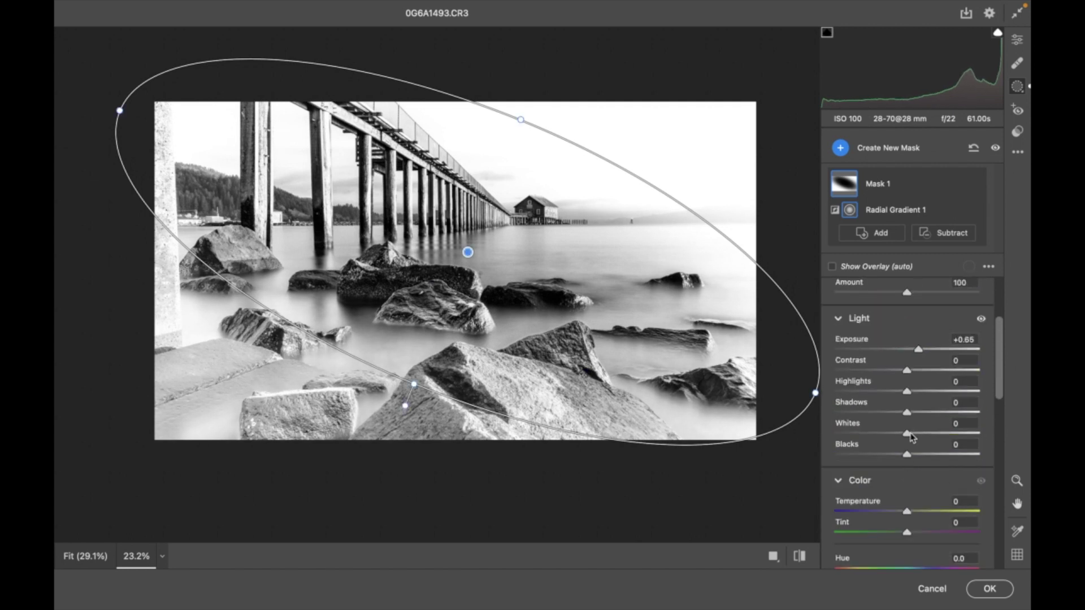
pyautogui.moveTo(907, 435)
pyautogui.mouseDown()
pyautogui.moveTo(876, 435)
pyautogui.moveTo(925, 438)
pyautogui.moveTo(907, 442)
pyautogui.mouseUp()
pyautogui.moveTo(914, 433); pyautogui.dragTo(904, 444)
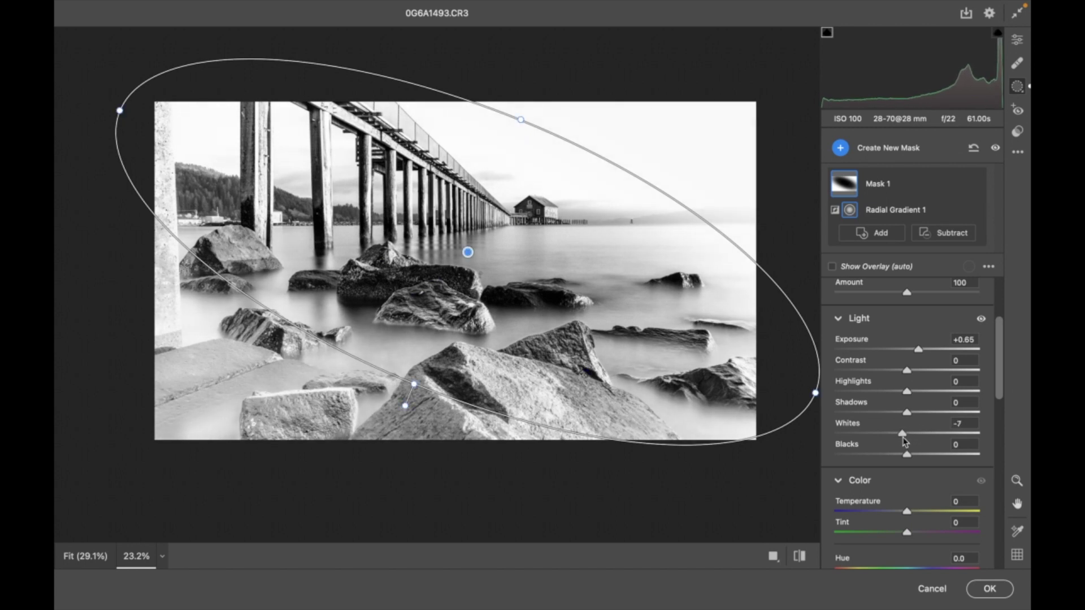
# Create a new Objects mask and paint over the boathouse at the pier's end with a size 9 brush.
pyautogui.click(842, 150)
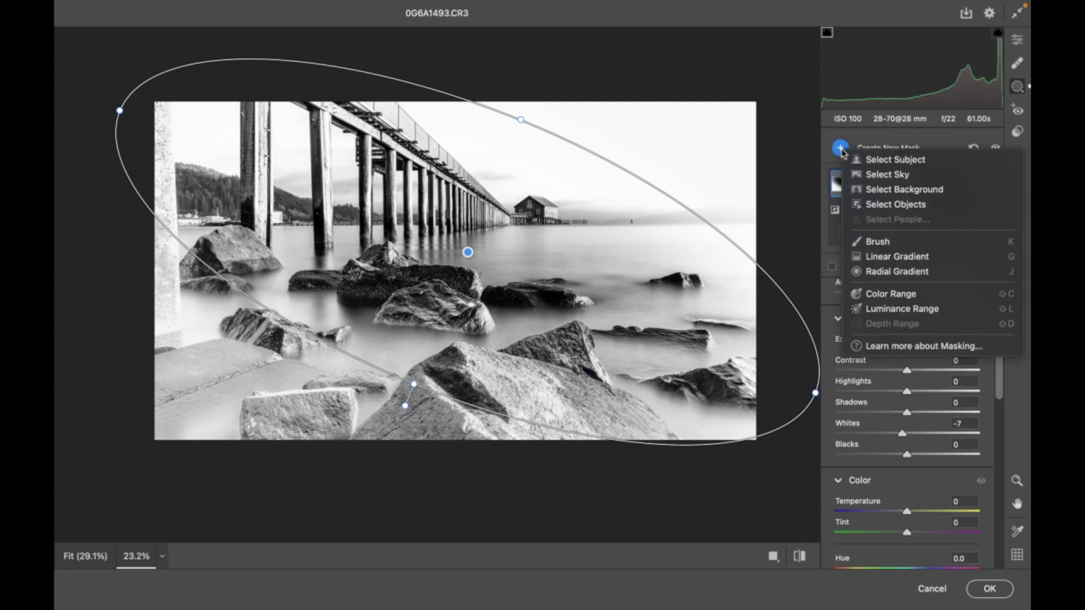
pyautogui.click(879, 207)
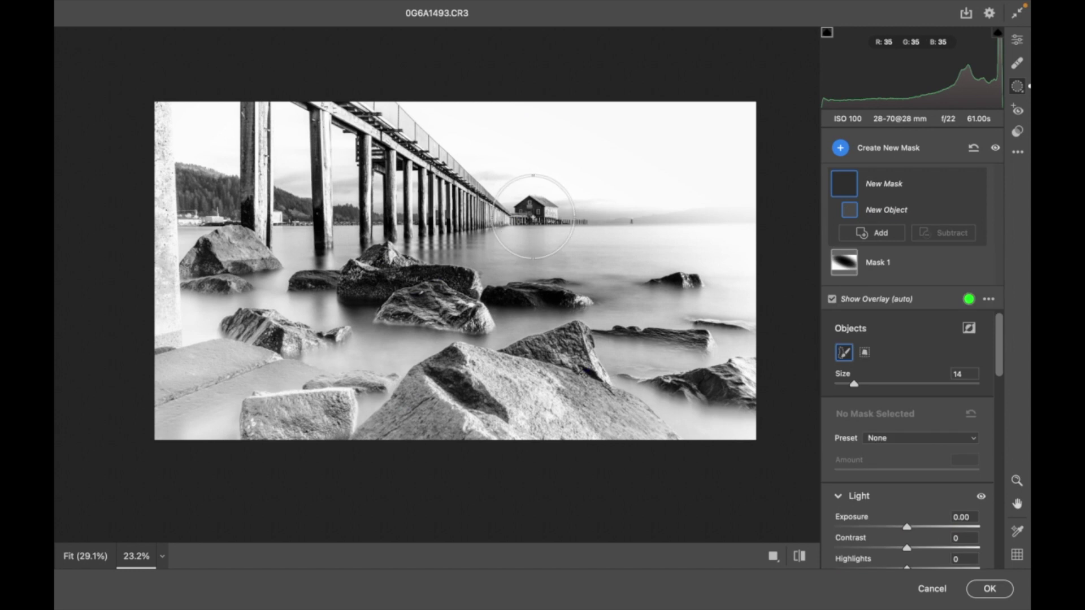
pyautogui.press('[')
pyautogui.press('[')
pyautogui.press('[')
pyautogui.press('[')
pyautogui.press('[')
pyautogui.moveTo(525, 214); pyautogui.dragTo(567, 219)
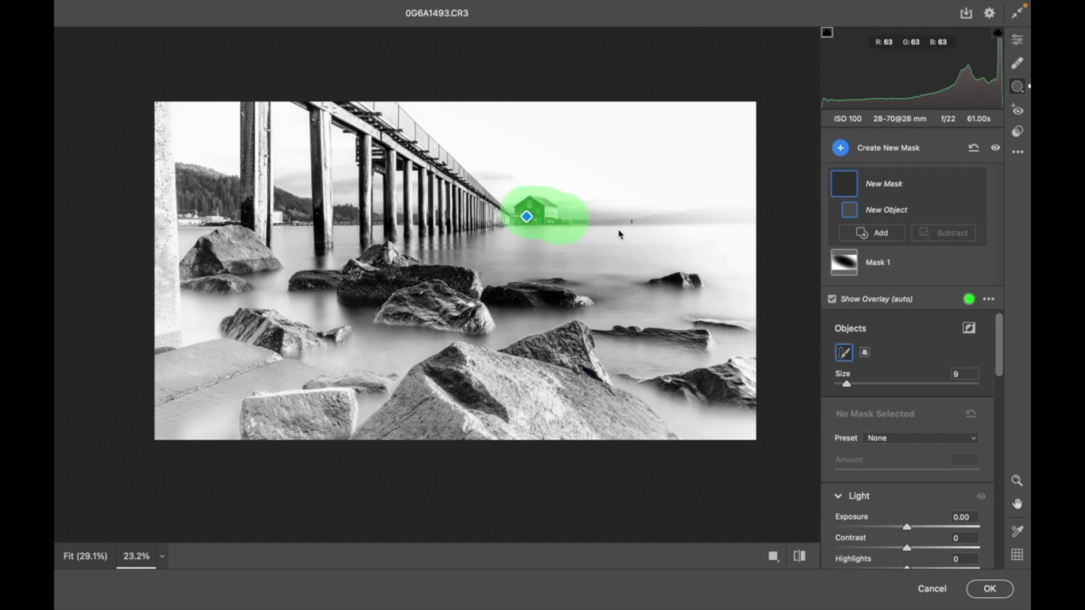
# Add the boathouse's bright right-hand wall to the object mask using a size 16 object brush.
pyautogui.scroll(5, 619, 231)
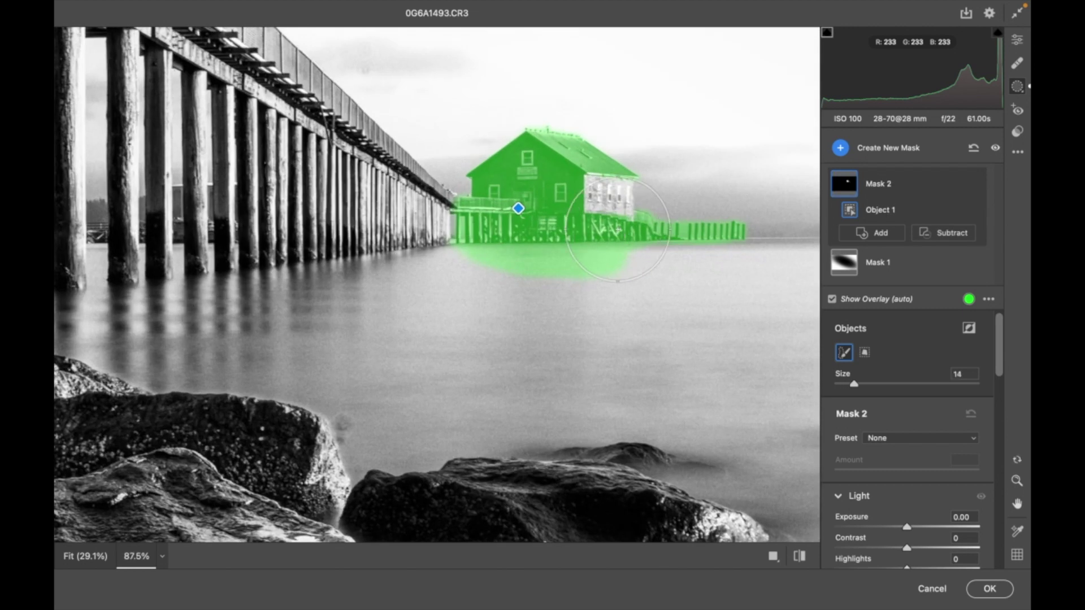
pyautogui.press(']')
pyautogui.press(']')
pyautogui.press(']')
pyautogui.press(']')
pyautogui.press(']')
pyautogui.press(']')
pyautogui.press(']')
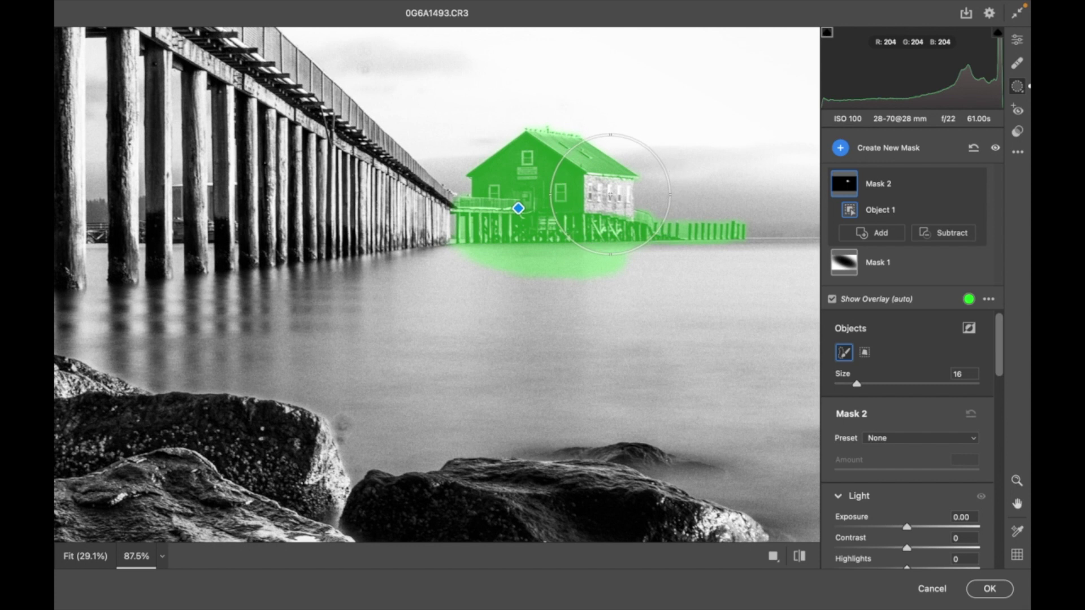
pyautogui.click(609, 193)
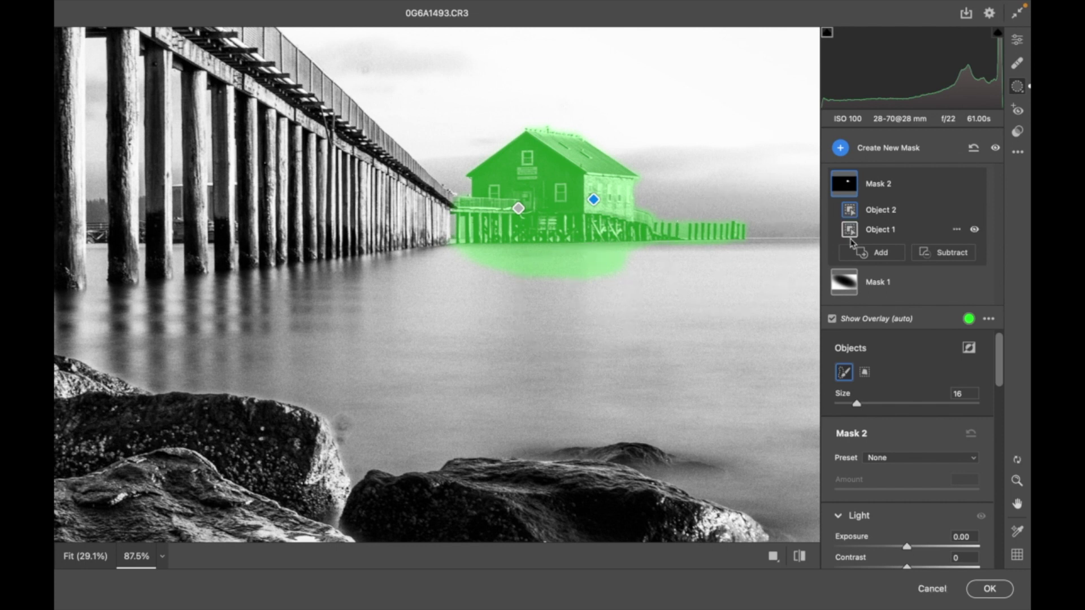
# Subtract the water below the boathouse from its mask with a size 4 brush and Auto Mask.
pyautogui.click(944, 255)
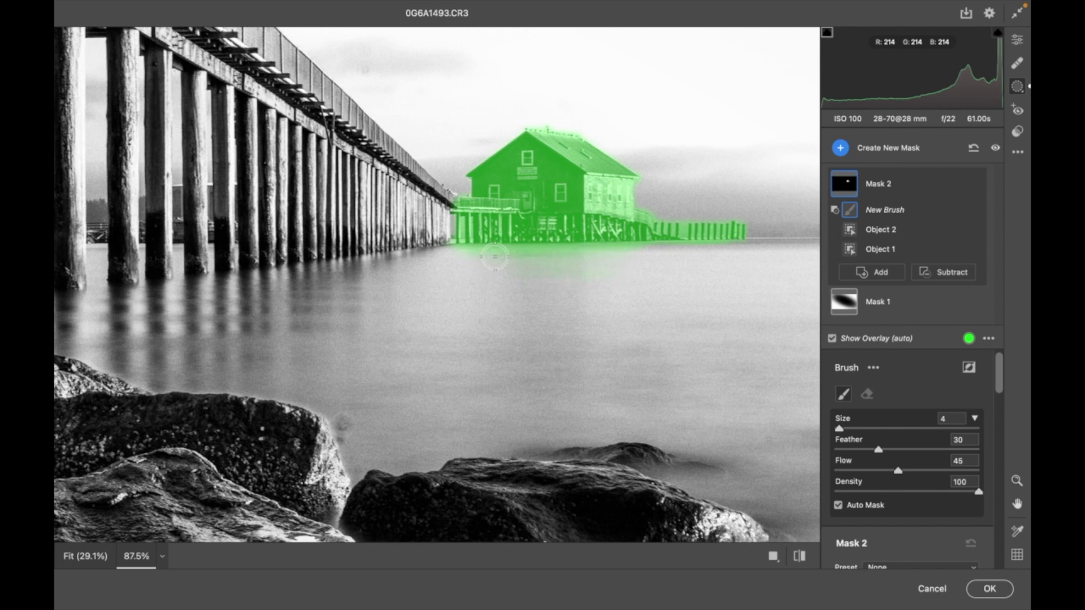
pyautogui.press('alt')
pyautogui.keyDown('alt'); pyautogui.click(553, 267); pyautogui.keyUp('alt')
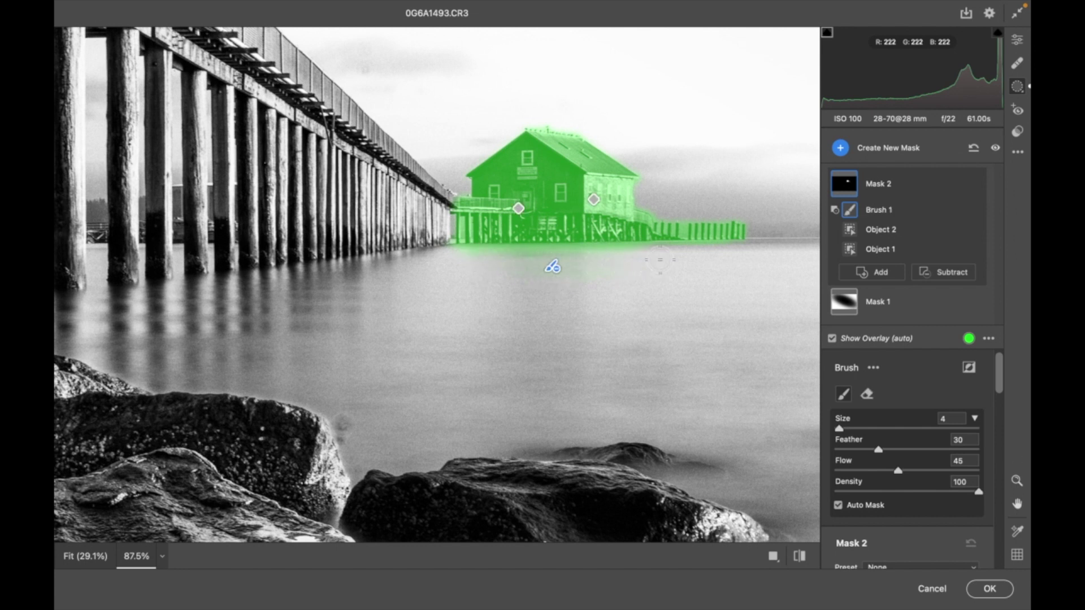
# Set the boathouse mask's Exposure to -0.15 and Highlights to -7, try Shadows at +58 and -24, and reset Shadows to 0.
pyautogui.scroll(-5, 909, 407)
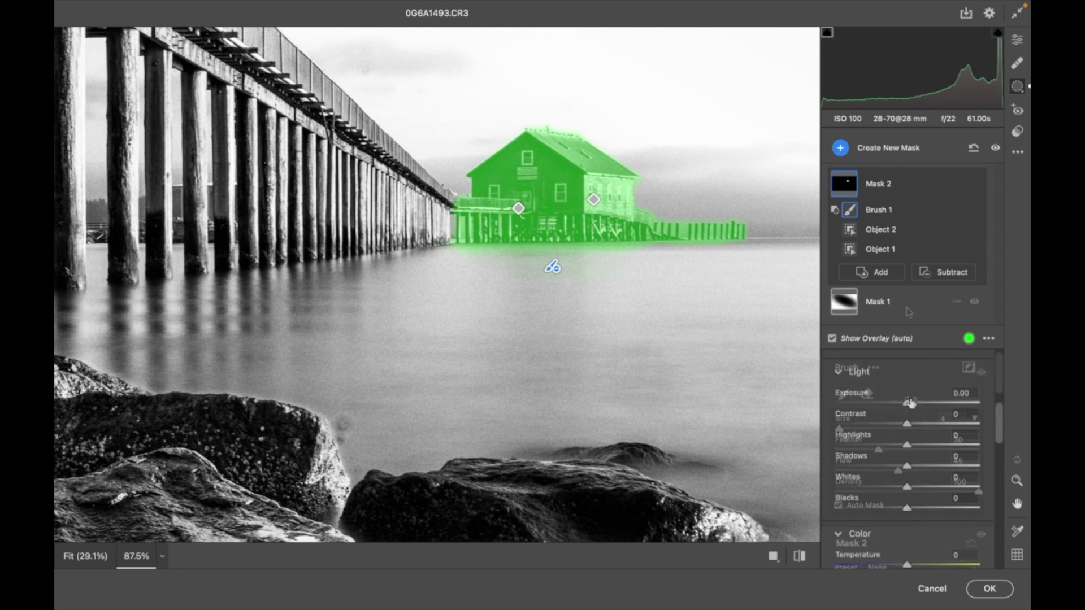
pyautogui.moveTo(907, 403); pyautogui.dragTo(906, 405)
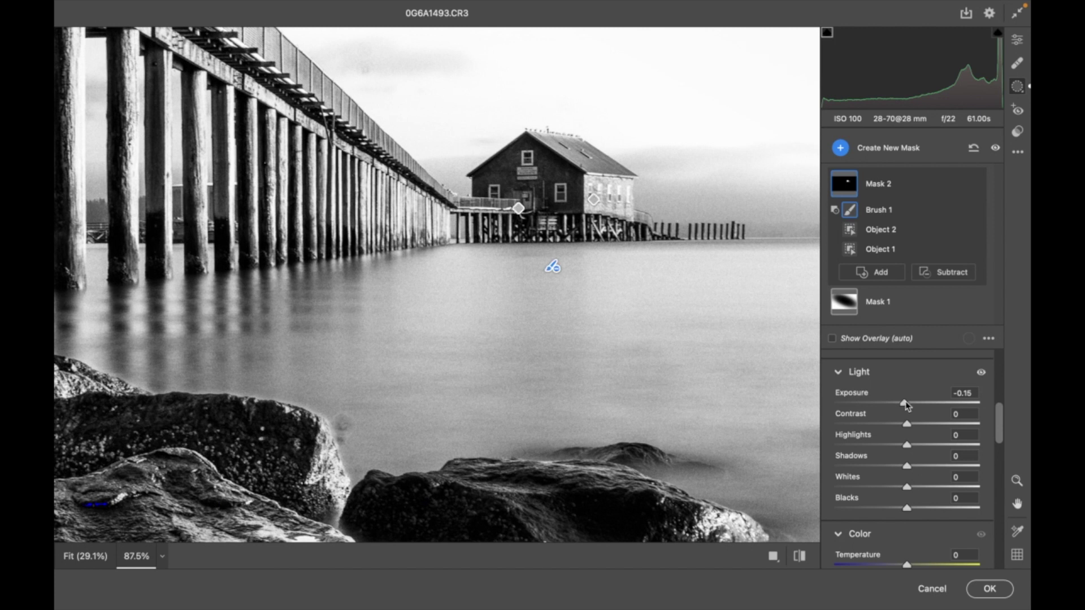
pyautogui.moveTo(907, 445)
pyautogui.mouseDown()
pyautogui.moveTo(865, 456)
pyautogui.moveTo(932, 444)
pyautogui.moveTo(899, 448)
pyautogui.moveTo(912, 467)
pyautogui.moveTo(951, 470)
pyautogui.mouseUp()
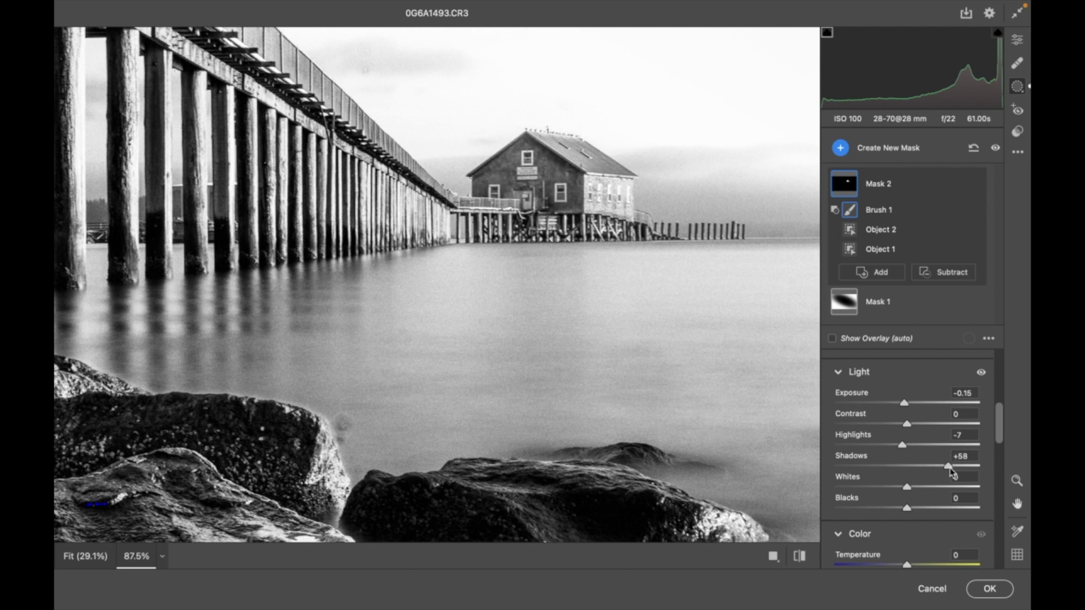
pyautogui.moveTo(949, 470); pyautogui.dragTo(891, 474)
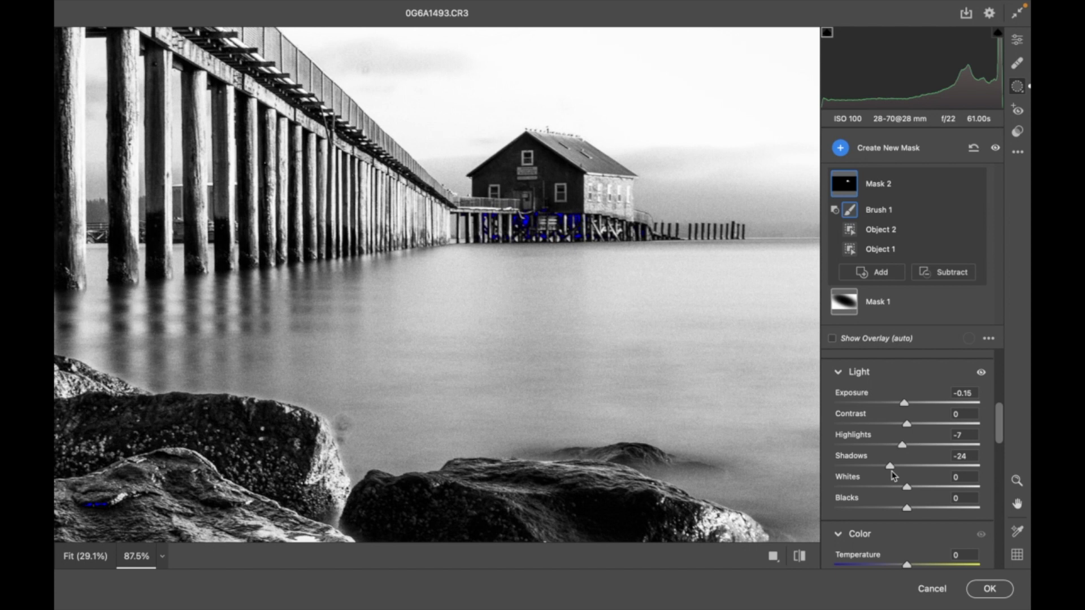
pyautogui.doubleClick(891, 472)
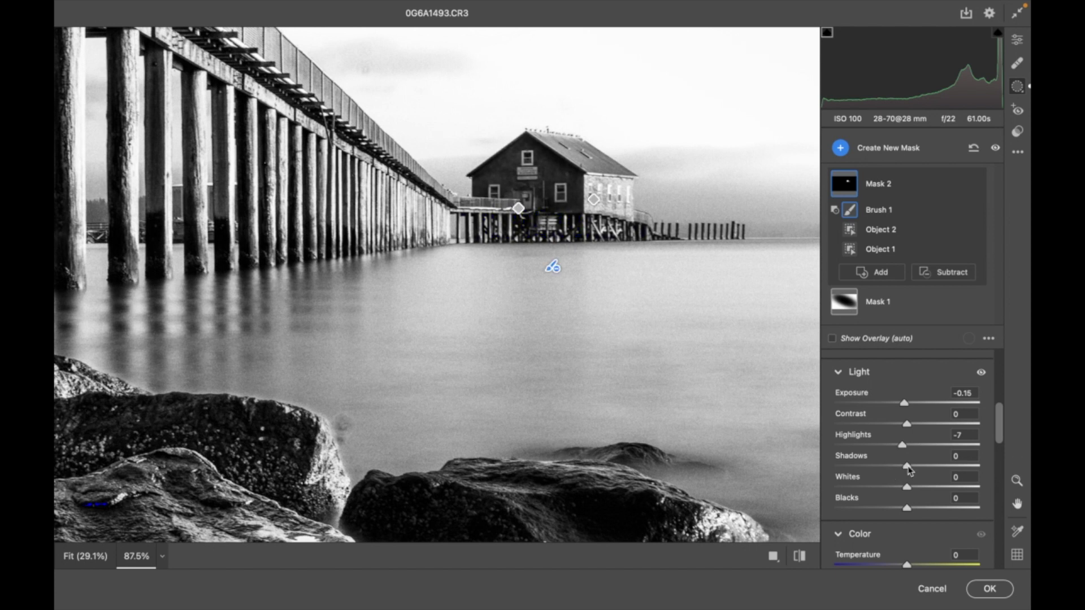
# Set the boathouse mask's Whites to -11, try Blacks at -43, and settle Blacks at +5.
pyautogui.moveTo(909, 489)
pyautogui.mouseDown()
pyautogui.moveTo(920, 490)
pyautogui.moveTo(910, 490)
pyautogui.mouseUp()
pyautogui.moveTo(907, 513); pyautogui.dragTo(877, 513)
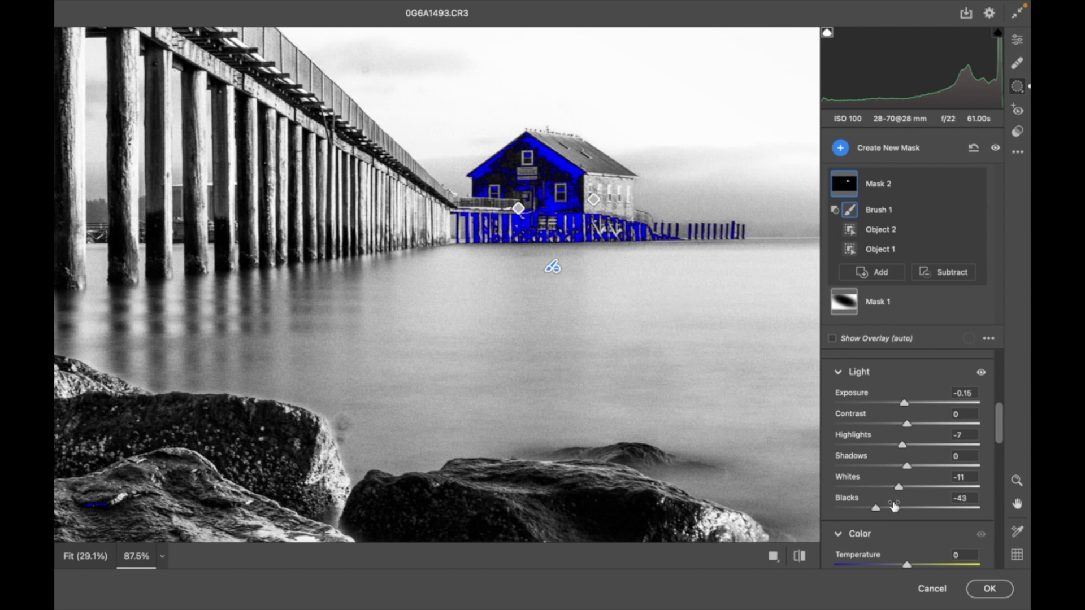
pyautogui.moveTo(877, 513); pyautogui.dragTo(909, 516)
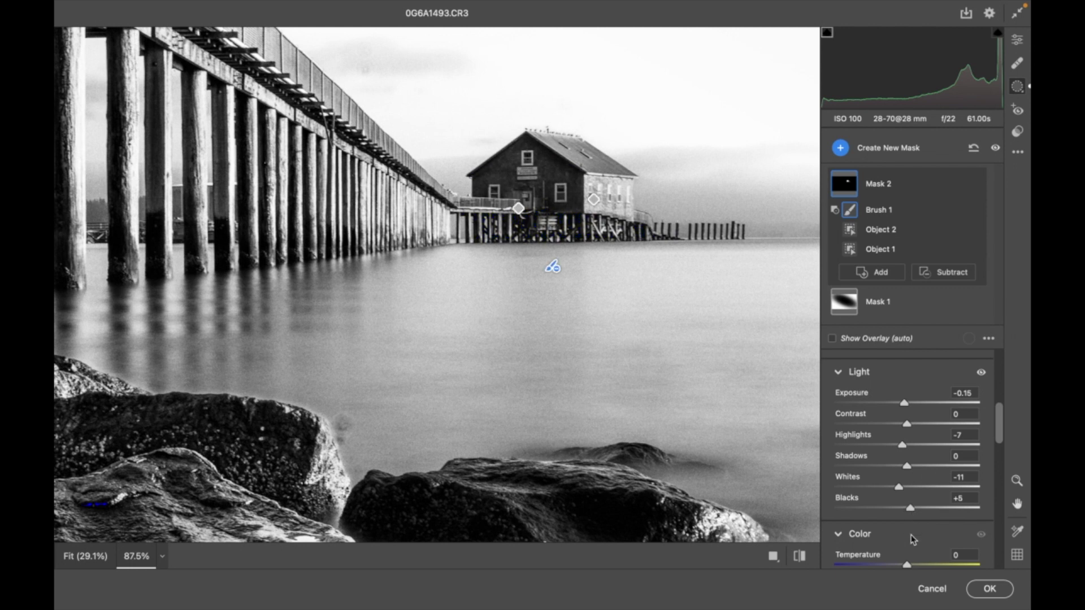
pyautogui.scroll(-10, 911, 540)
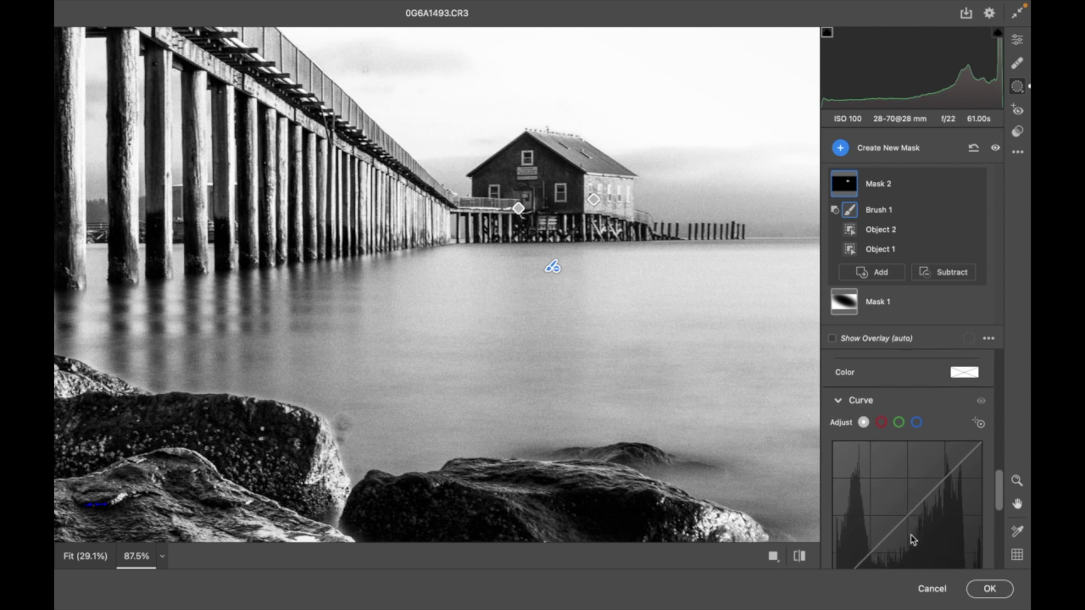
# Set the boathouse mask's Texture to +25, Clarity to +14 and Dehaze to +9, and apply the Camera Raw edits.
pyautogui.scroll(-8, 910, 540)
pyautogui.moveTo(910, 474)
pyautogui.mouseDown()
pyautogui.moveTo(926, 474)
pyautogui.moveTo(913, 493)
pyautogui.mouseUp()
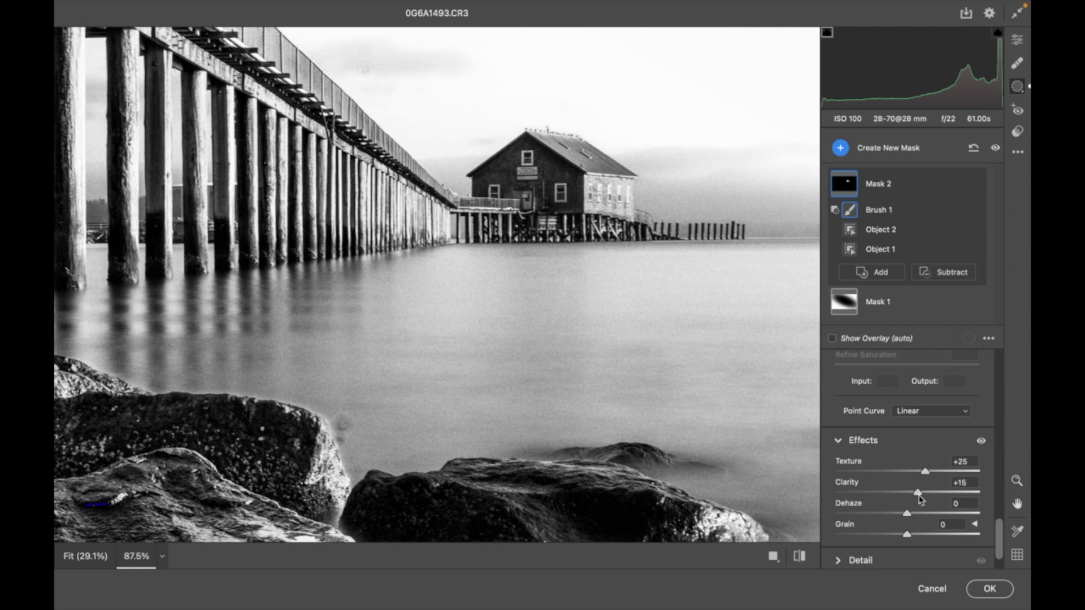
pyautogui.moveTo(918, 495); pyautogui.dragTo(916, 519)
pyautogui.moveTo(910, 518)
pyautogui.mouseDown()
pyautogui.moveTo(885, 517)
pyautogui.moveTo(917, 516)
pyautogui.mouseUp()
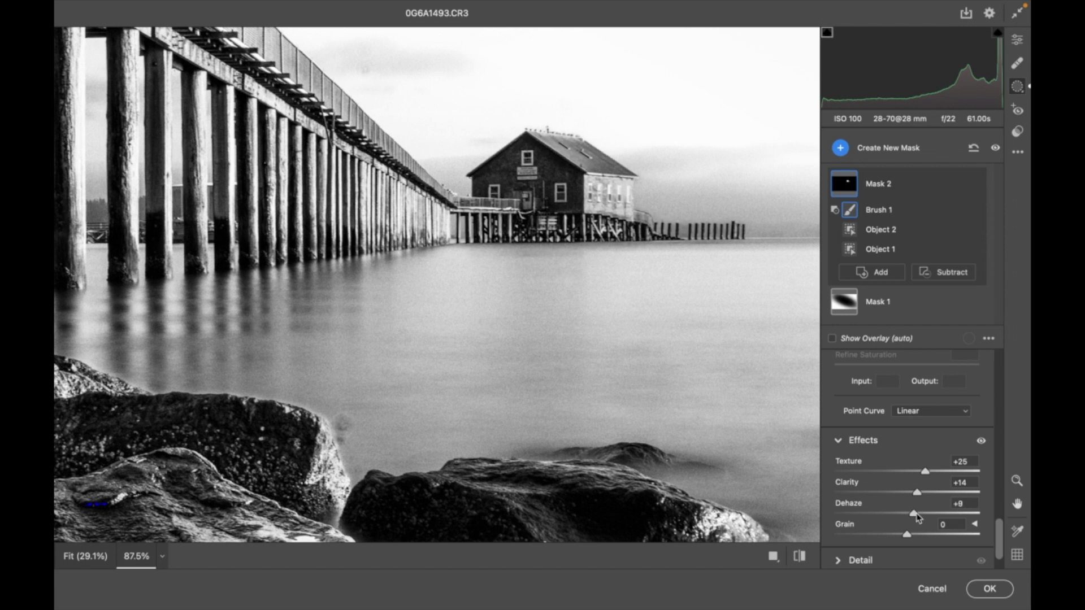
pyautogui.scroll(-2, 931, 520)
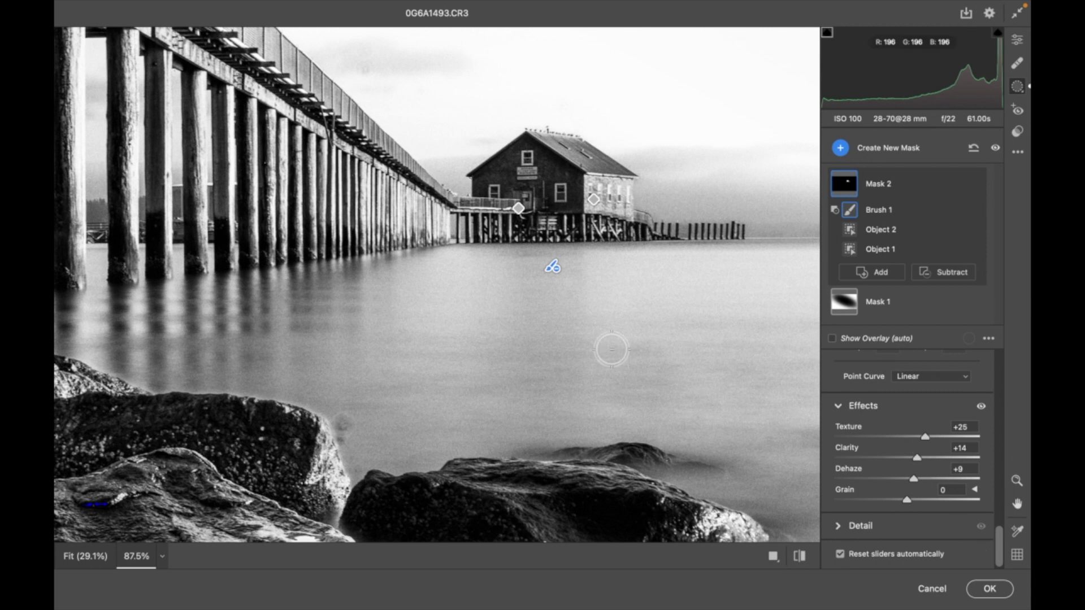
pyautogui.scroll(-5, 611, 349)
pyautogui.scroll(-3, 611, 350)
pyautogui.scroll(3, 636, 271)
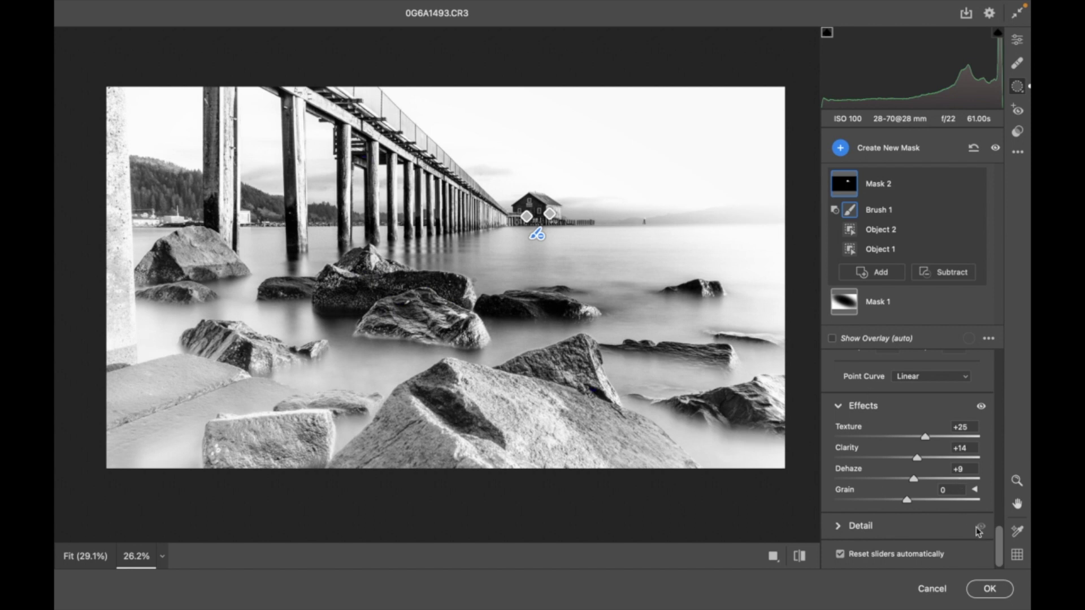
pyautogui.click(986, 590)
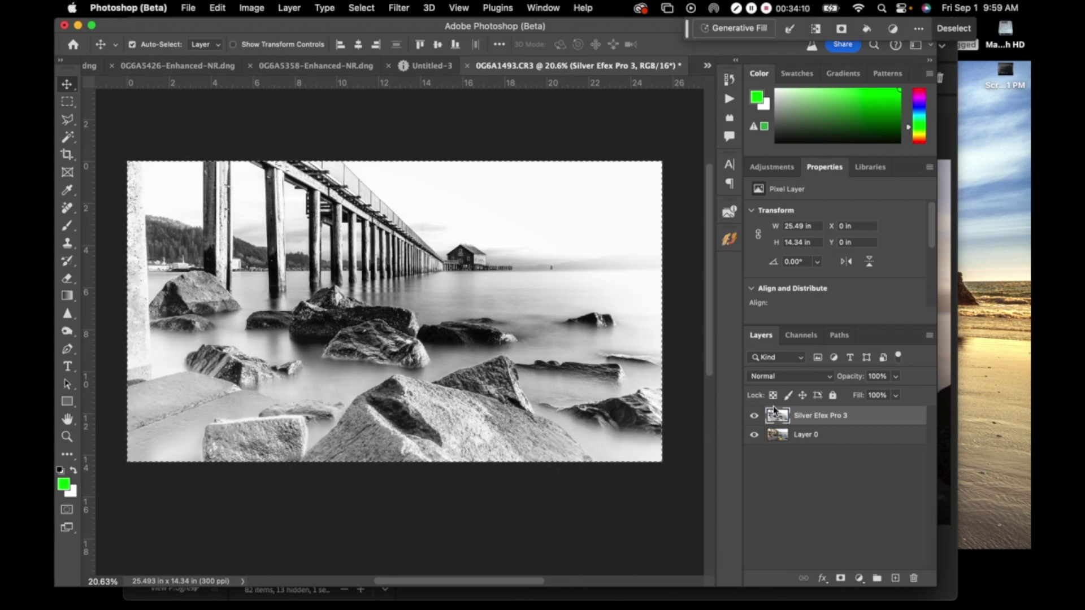
# Compare the black-and-white Silver Efex Pro 3 layer with the color original by hiding and showing it.
pyautogui.click(755, 417)
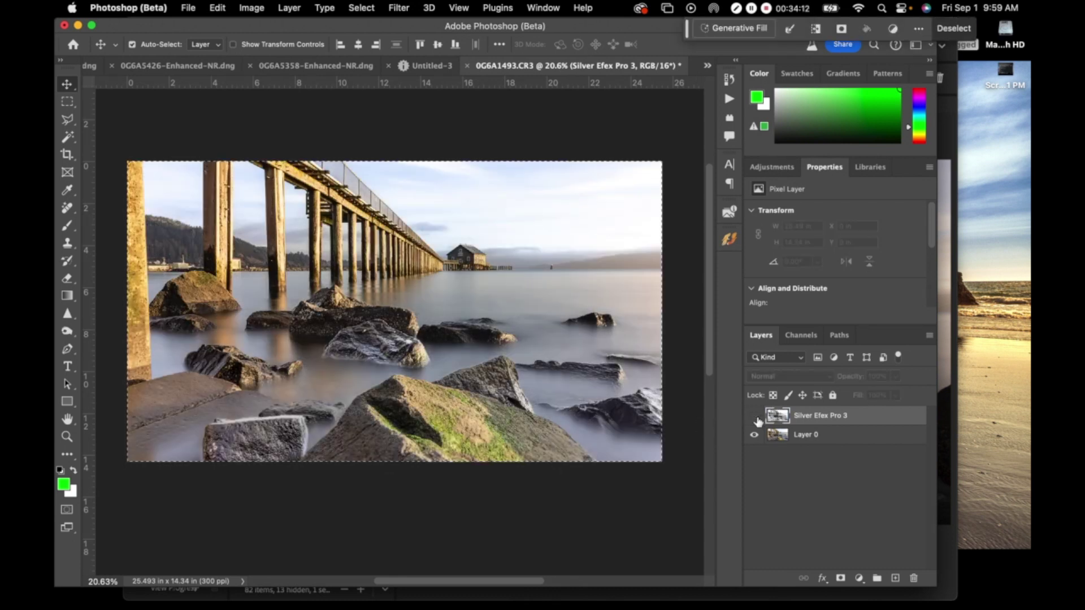
pyautogui.click(755, 417)
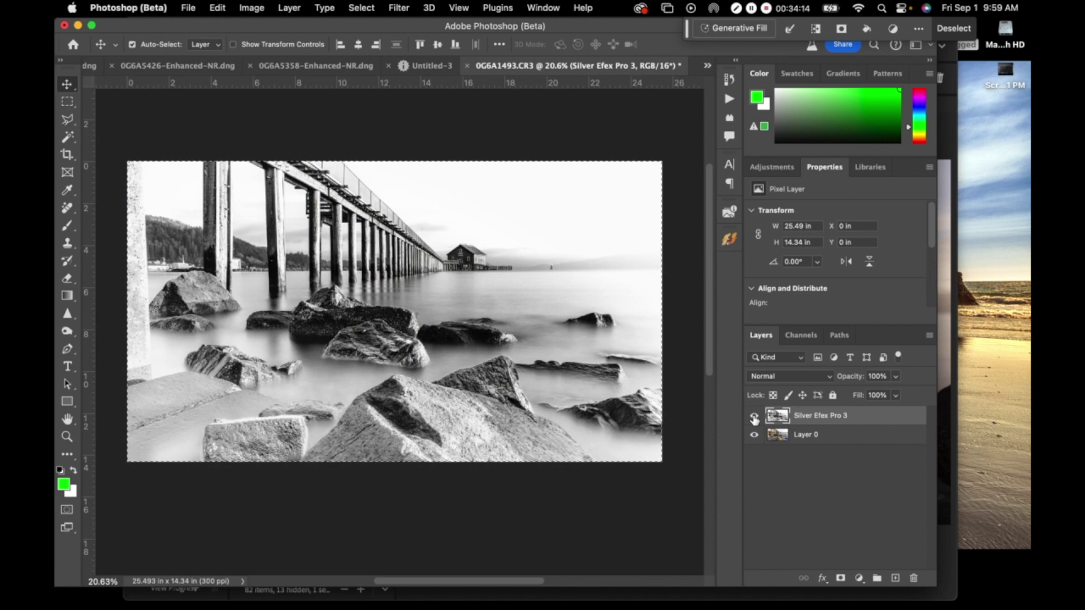
# Brush over the dark spots in the water beside the dark middle rock with the Remove tool at size 50.
pyautogui.scroll(6, 334, 378)
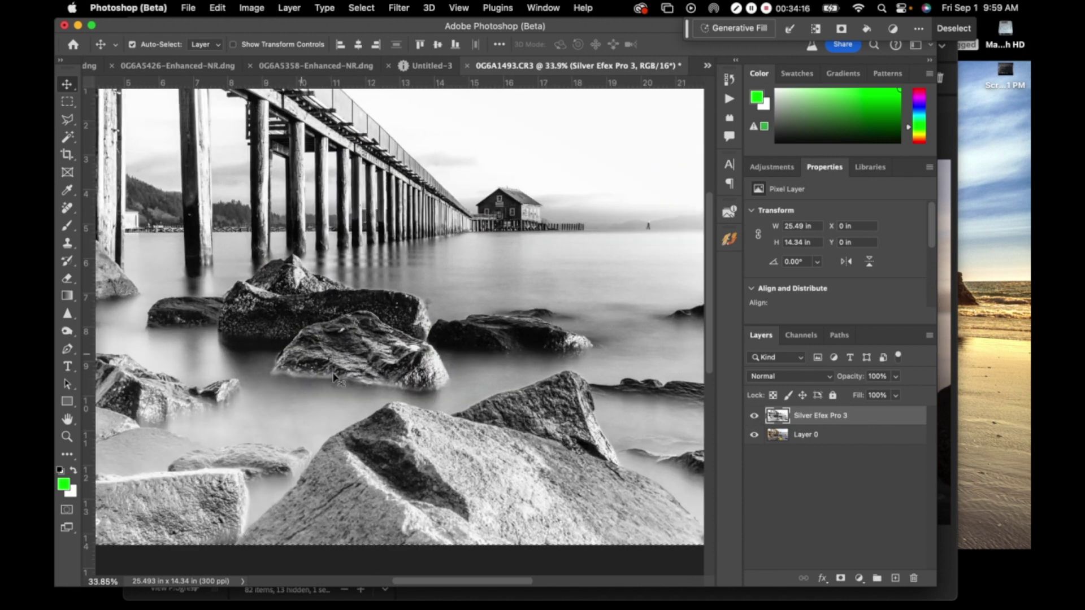
pyautogui.hscroll(3, 333, 378)
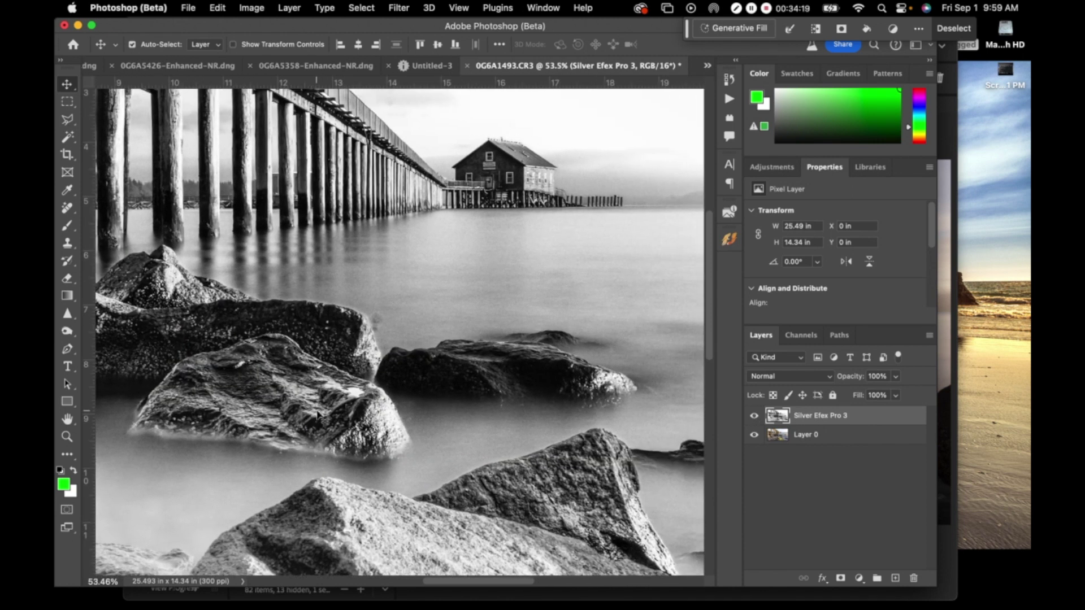
pyautogui.scroll(1, 357, 342)
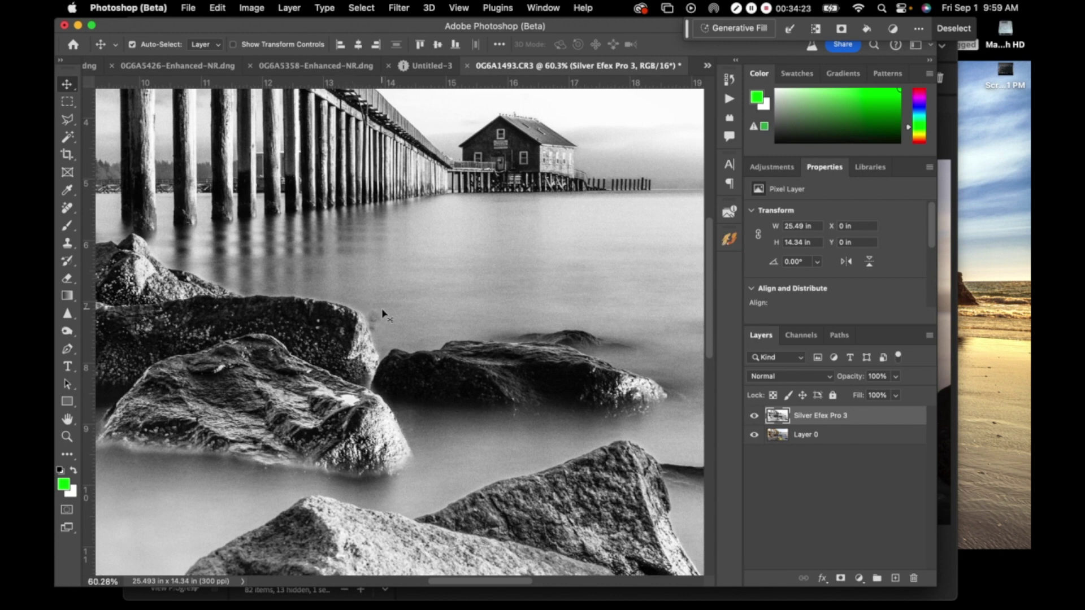
pyautogui.scroll(4, 382, 312)
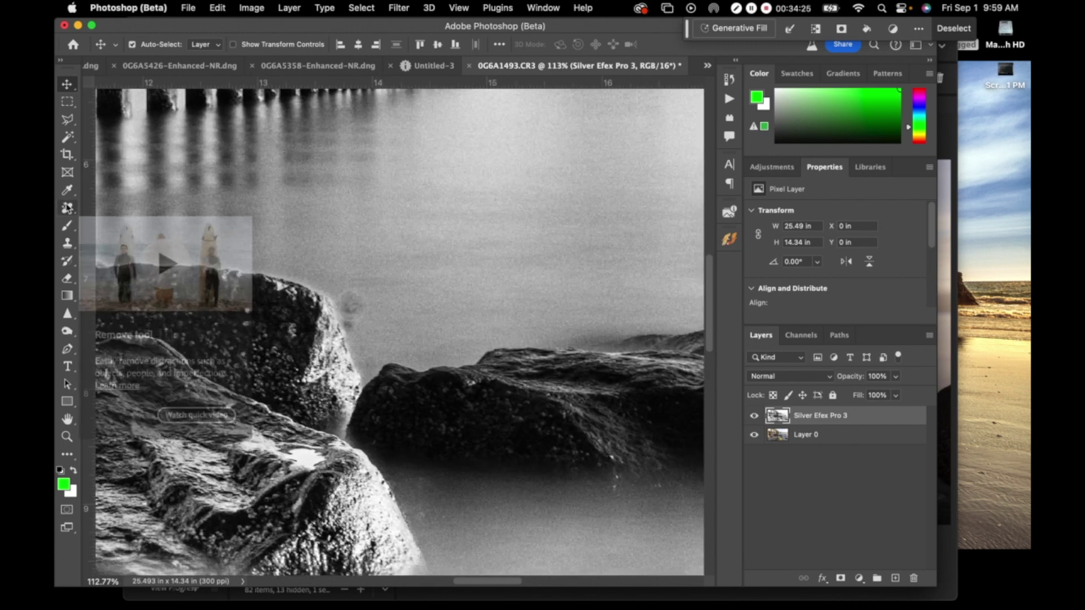
pyautogui.click(67, 208)
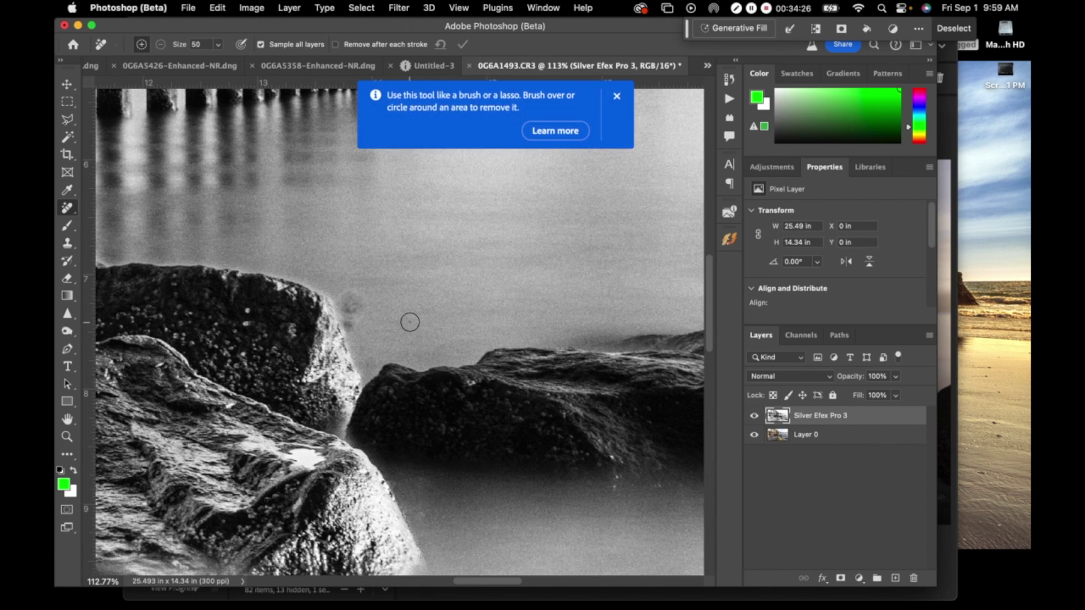
pyautogui.click(617, 97)
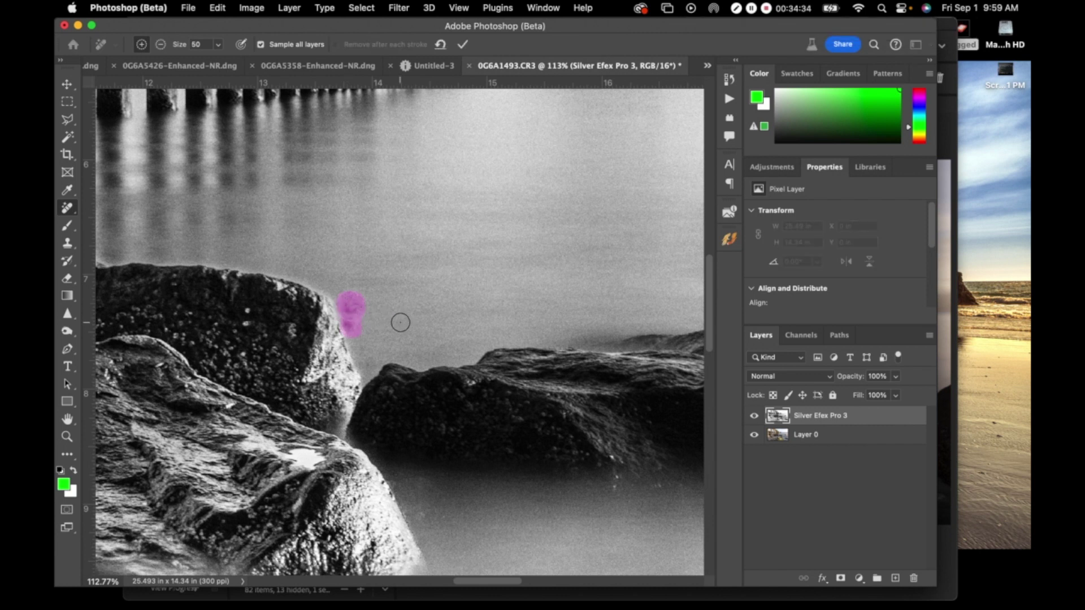
# Brush over the blemished patch of water between the boathouse and the rocks with a size 150 Remove tool, and check the image's right side for spots.
pyautogui.scroll(-2, 400, 320)
pyautogui.scroll(-3, 400, 322)
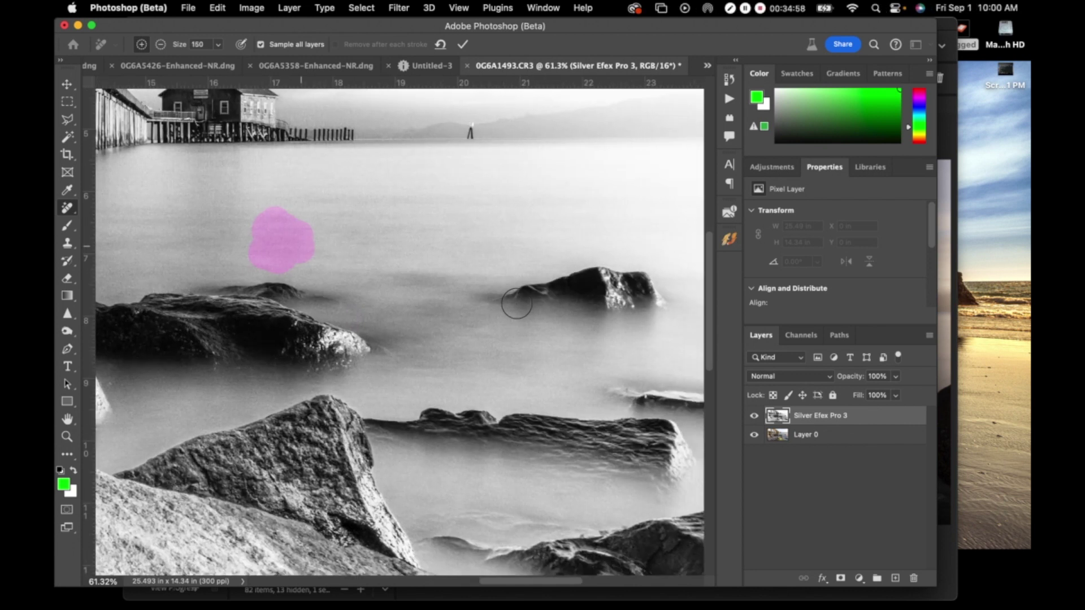
pyautogui.hscroll(5, 516, 299)
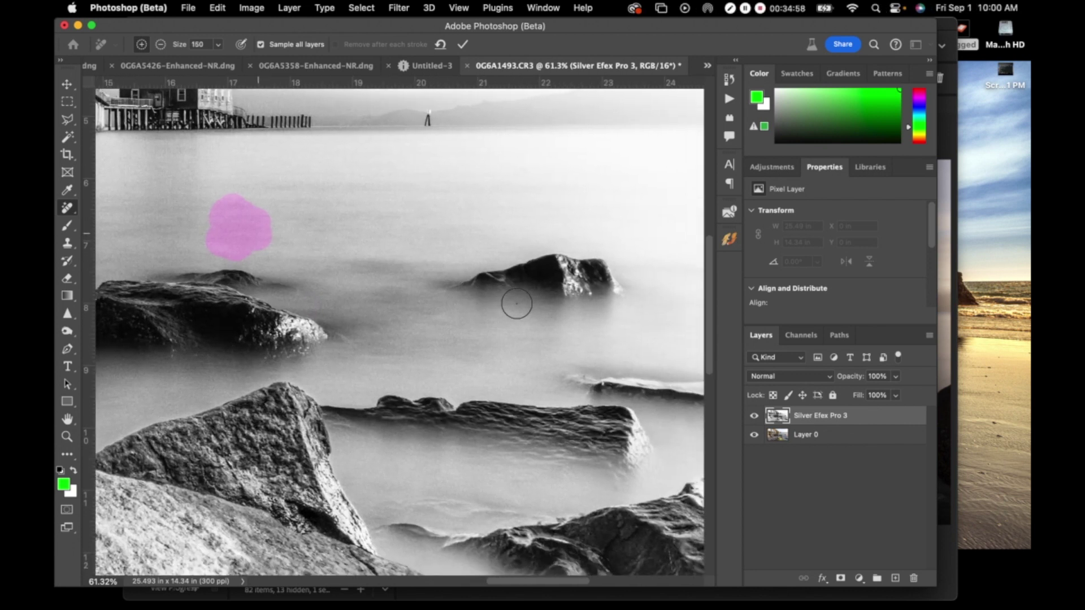
pyautogui.hscroll(10, 516, 304)
pyautogui.scroll(-4, 516, 304)
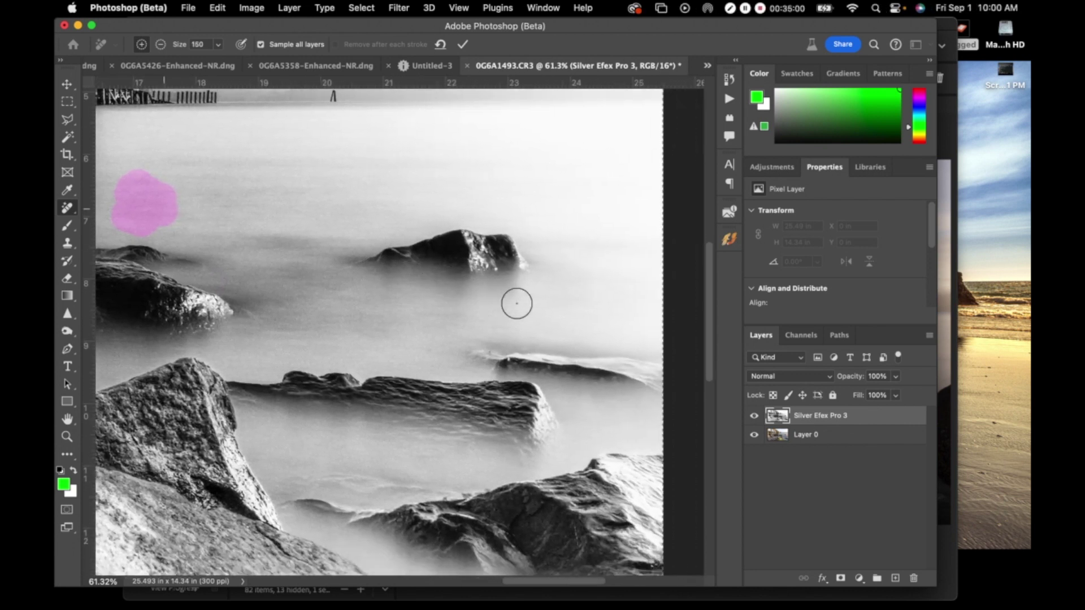
pyautogui.hscroll(8, 516, 303)
pyautogui.scroll(-8, 516, 303)
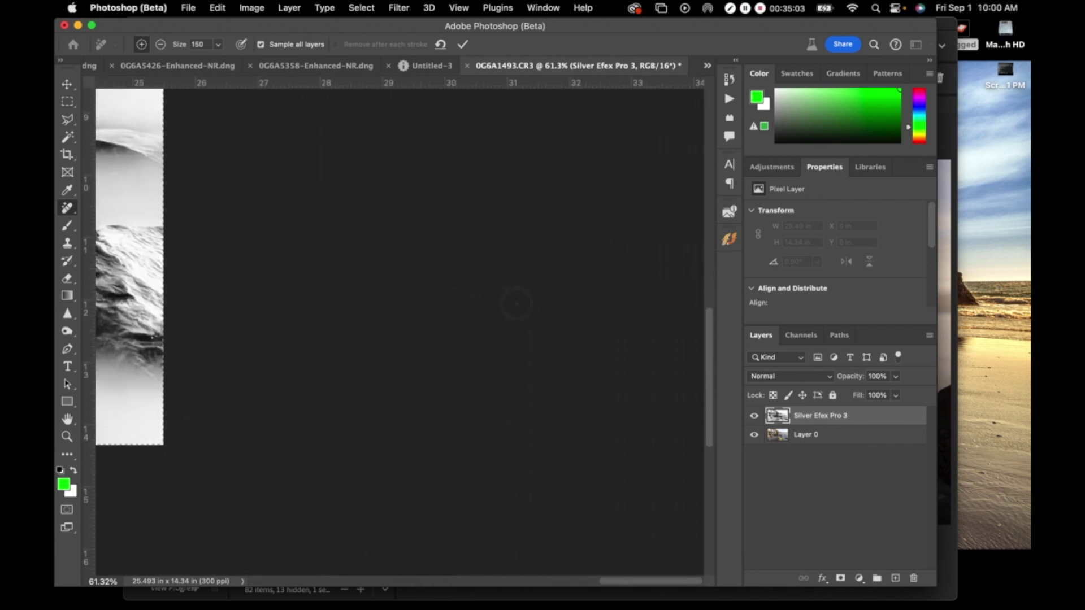
pyautogui.hscroll(-10, 517, 300)
pyautogui.scroll(8, 516, 300)
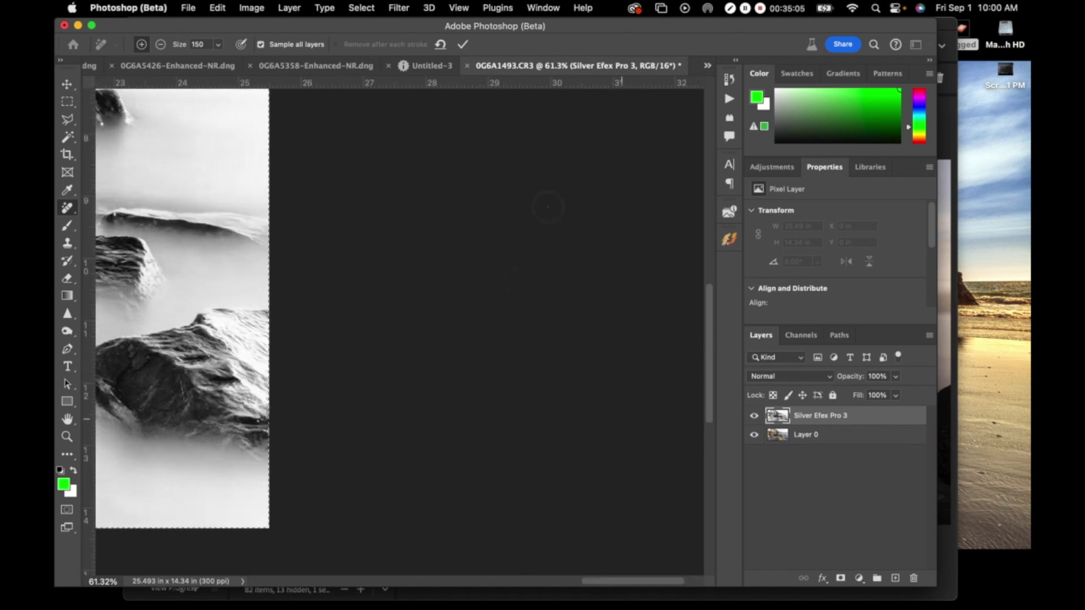
pyautogui.scroll(-10, 404, 210)
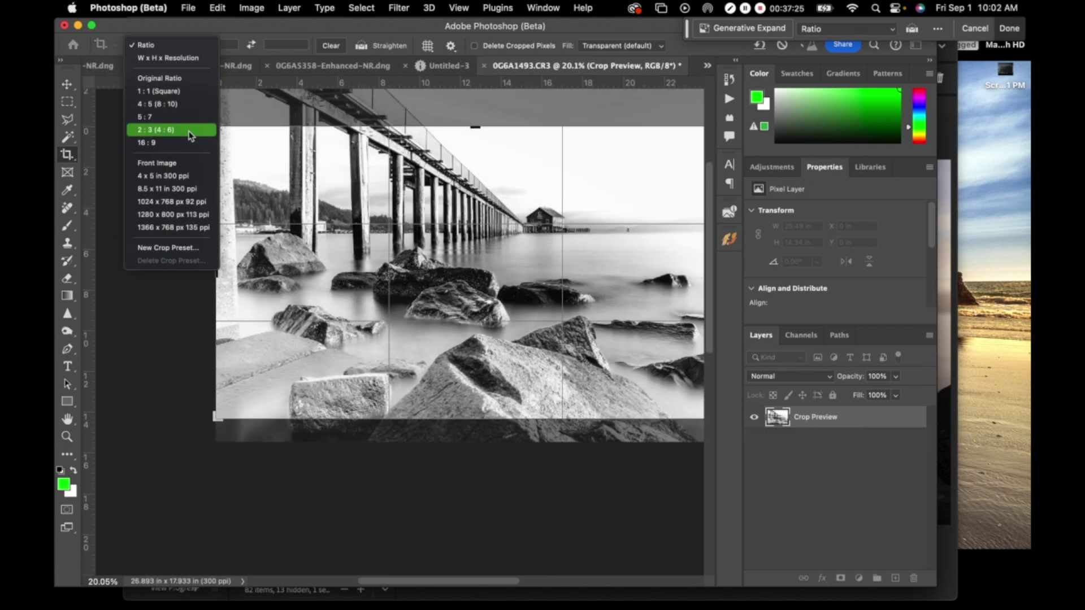
# Crop the photo to a landscape 3:2 frame of about 23.17 x 15.45 in, cutting off the leftmost pillar and the bottom strip.
pyautogui.click(158, 132)
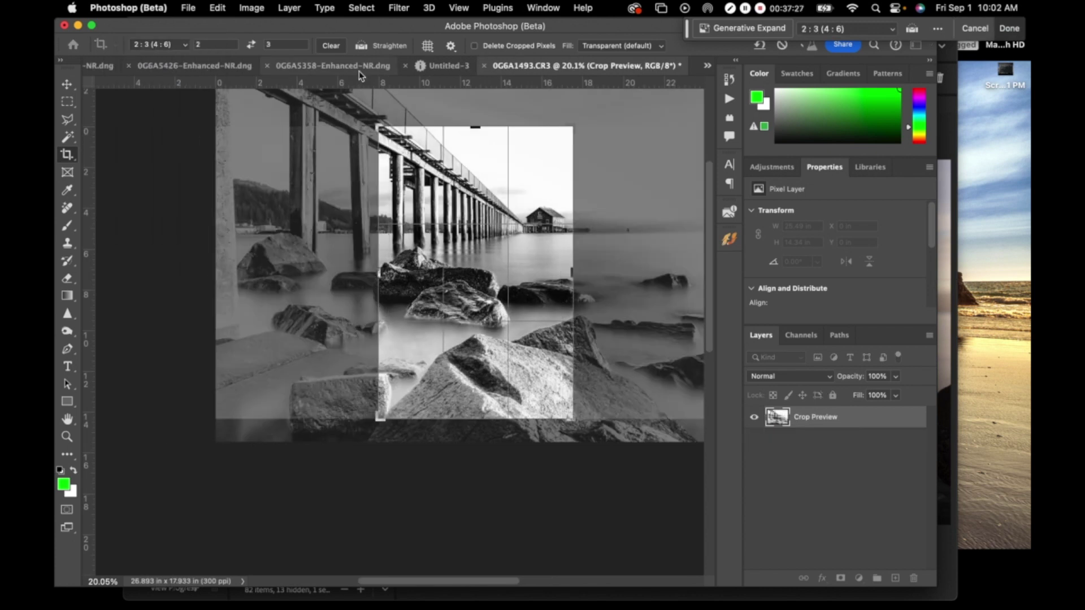
pyautogui.click(251, 45)
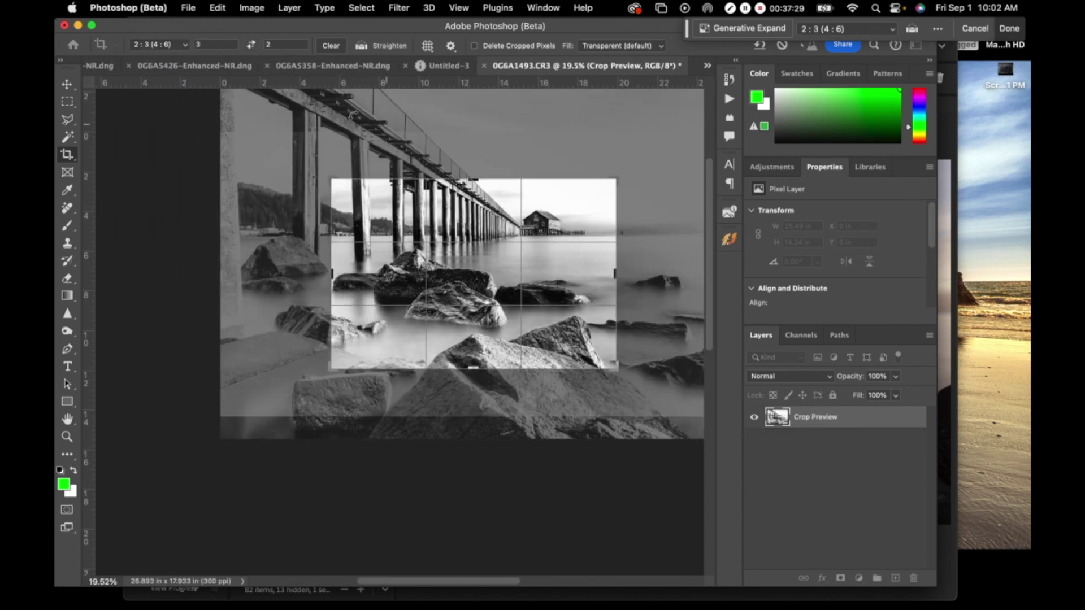
pyautogui.scroll(-2, 508, 208)
pyautogui.moveTo(497, 218); pyautogui.dragTo(544, 171)
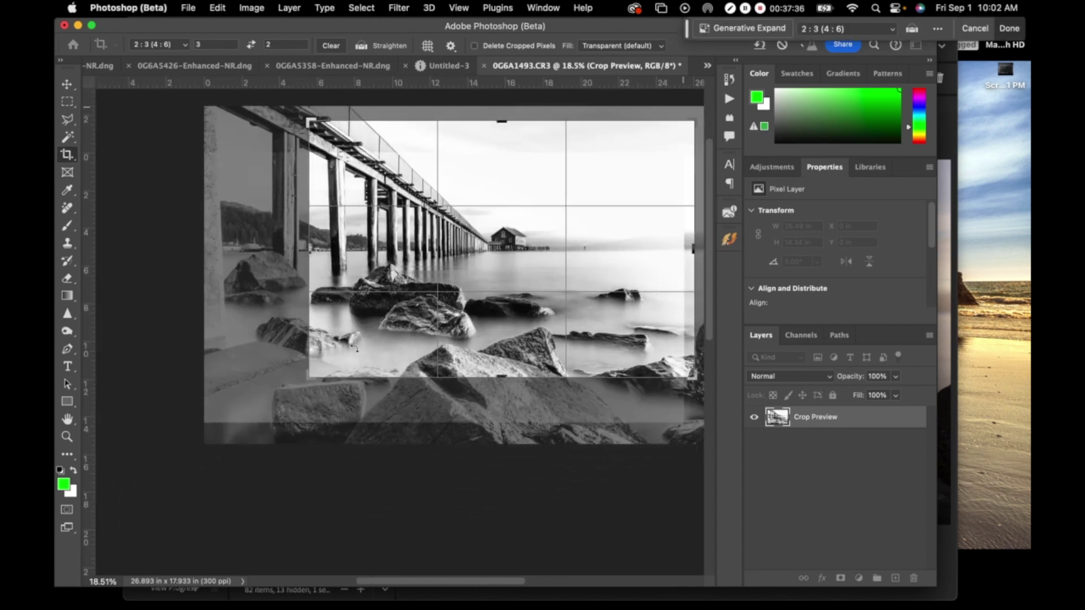
pyautogui.moveTo(291, 374); pyautogui.dragTo(245, 389)
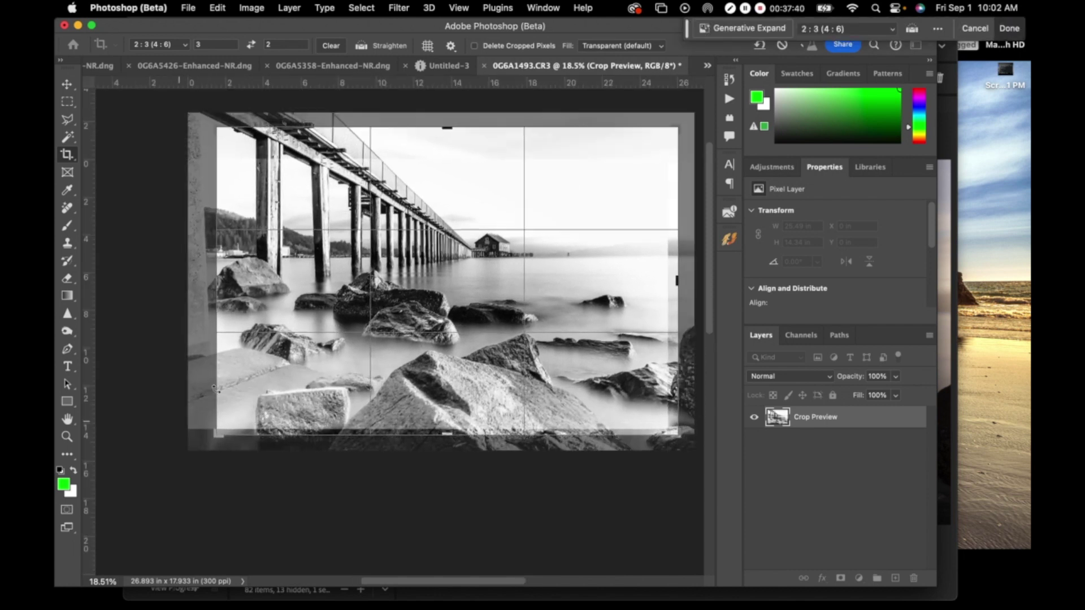
pyautogui.moveTo(332, 323); pyautogui.dragTo(347, 313)
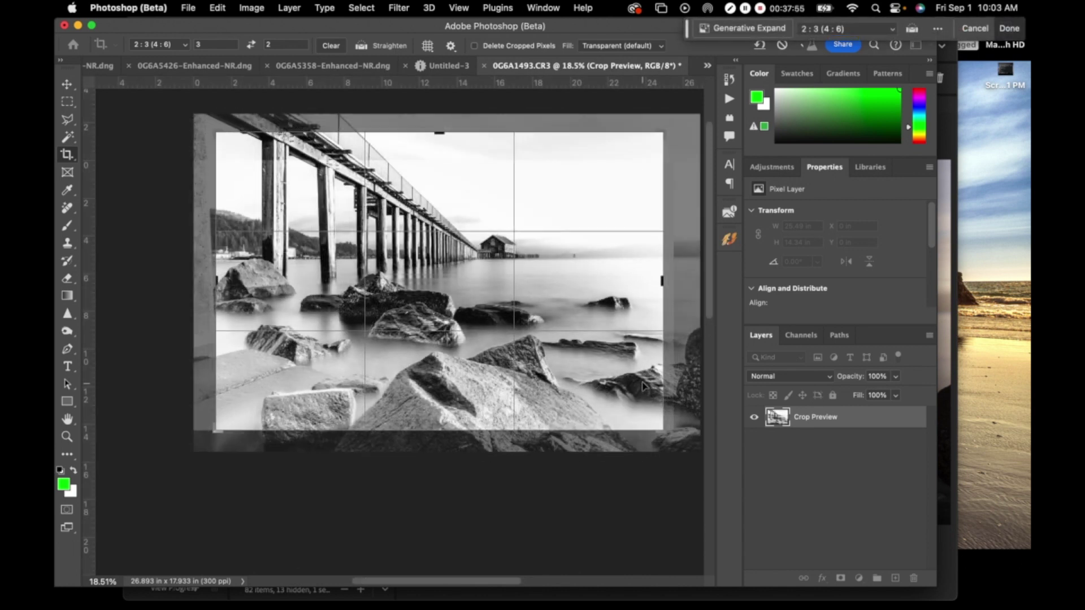
pyautogui.moveTo(663, 132)
pyautogui.mouseDown()
pyautogui.moveTo(664, 102)
pyautogui.moveTo(658, 136)
pyautogui.mouseUp()
pyautogui.click(594, 221)
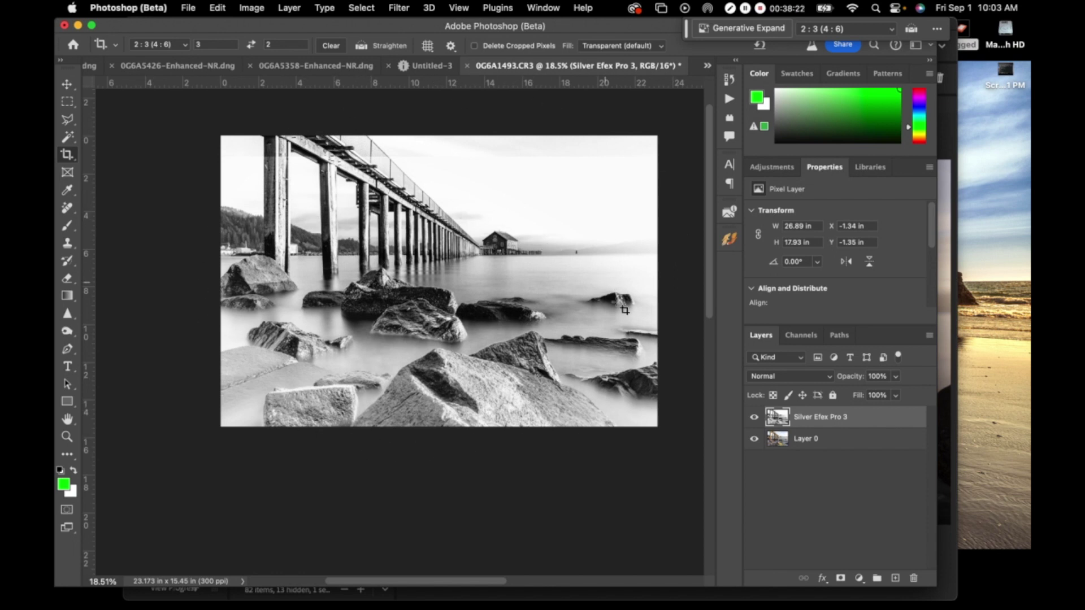
# Examine the new 3:2 crop, checking the foreground rocks, pier, boathouse and image edges.
pyautogui.scroll(3, 543, 386)
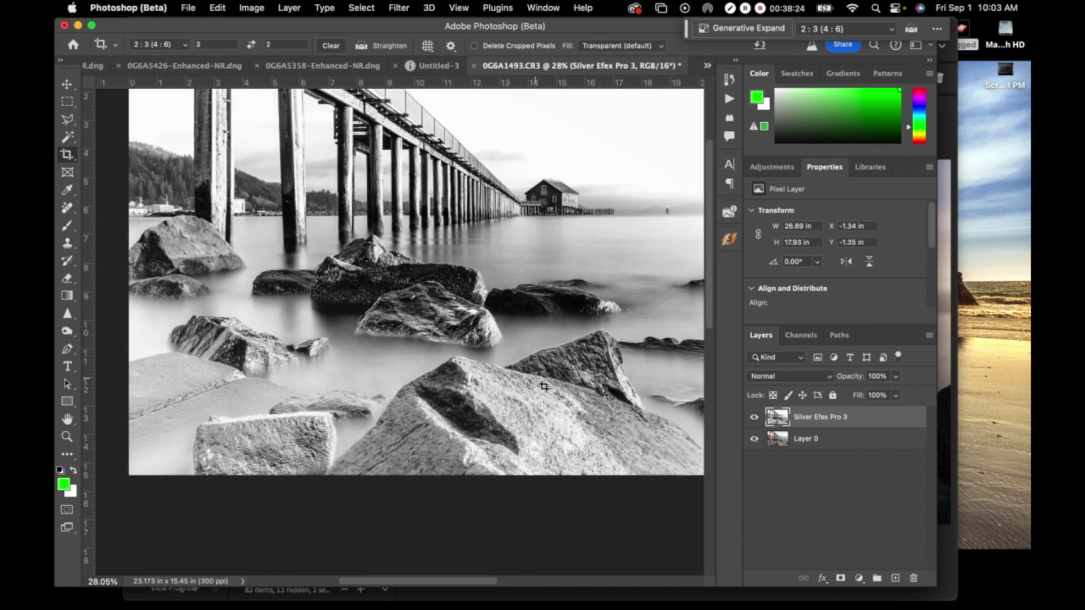
pyautogui.scroll(-1, 544, 386)
pyautogui.hscroll(-3, 544, 386)
pyautogui.hscroll(5, 544, 387)
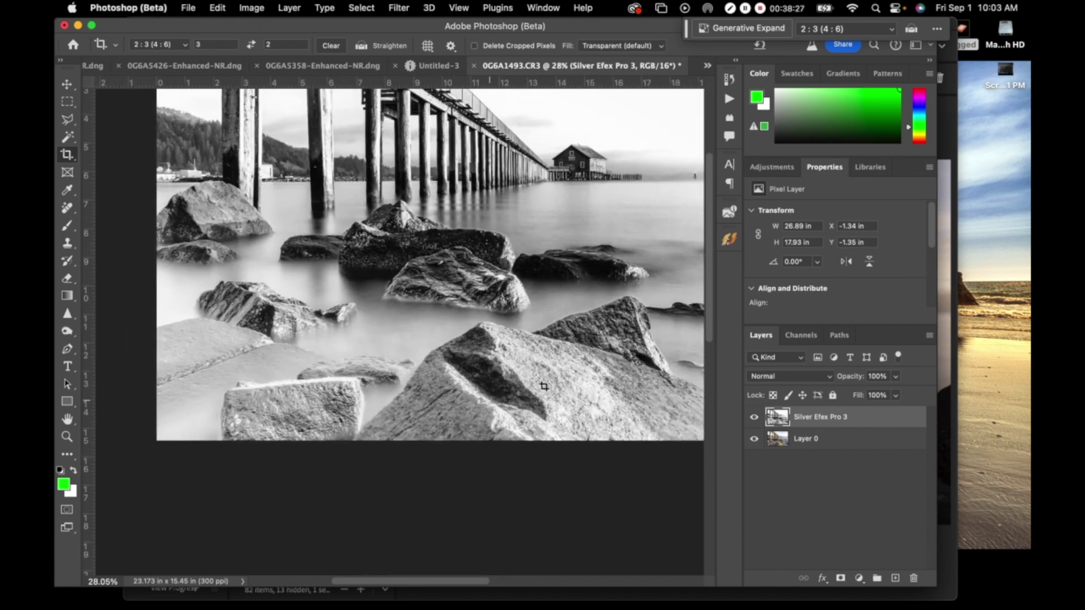
pyautogui.scroll(-2, 543, 386)
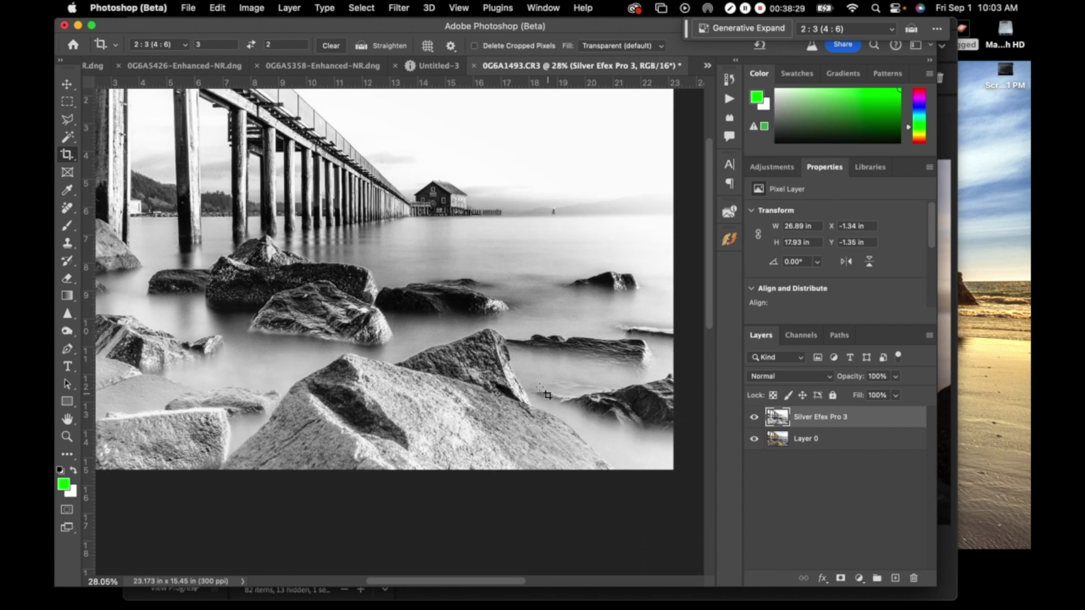
pyautogui.scroll(-1, 548, 395)
pyautogui.scroll(3, 547, 395)
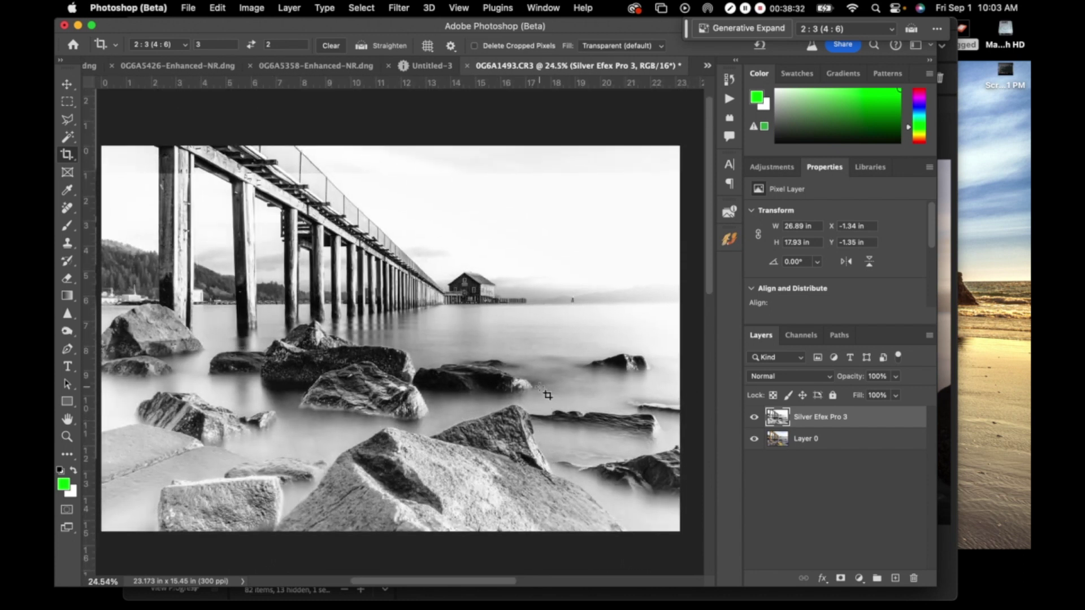
pyautogui.scroll(-2, 547, 395)
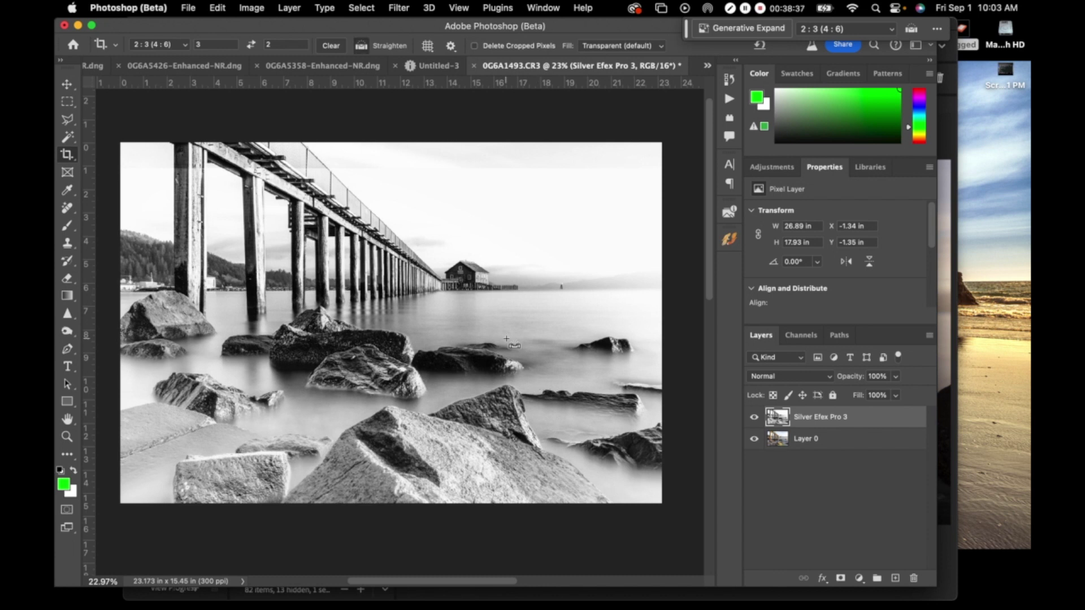
# Select the whole cropped image and create a new Photo document, Landscape 10 x 8 in at 300 pixels/inch with a white background.
pyautogui.press('super+a')
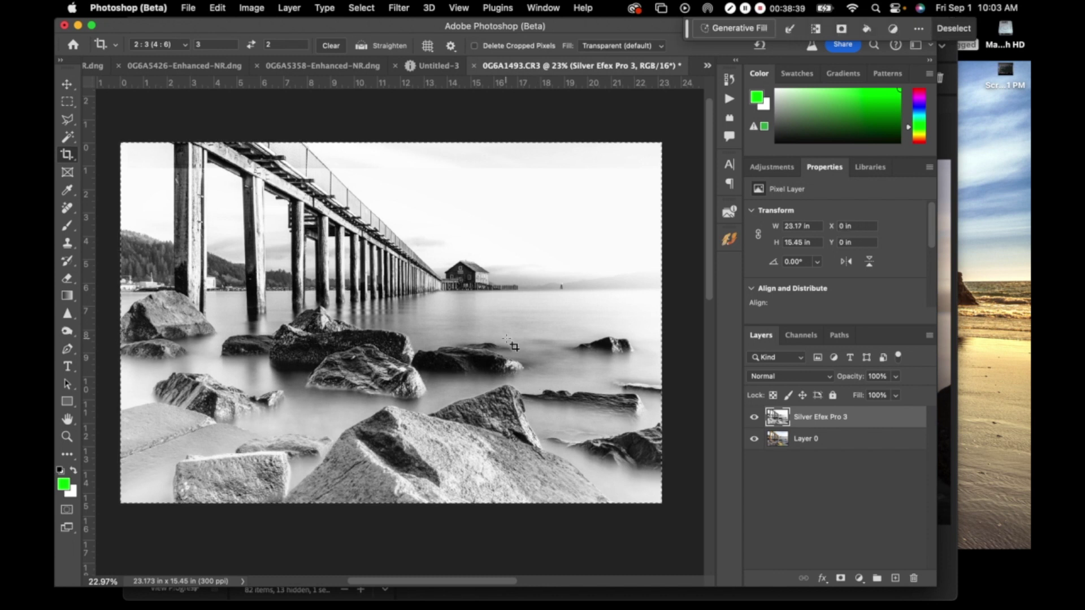
pyautogui.press('super+n')
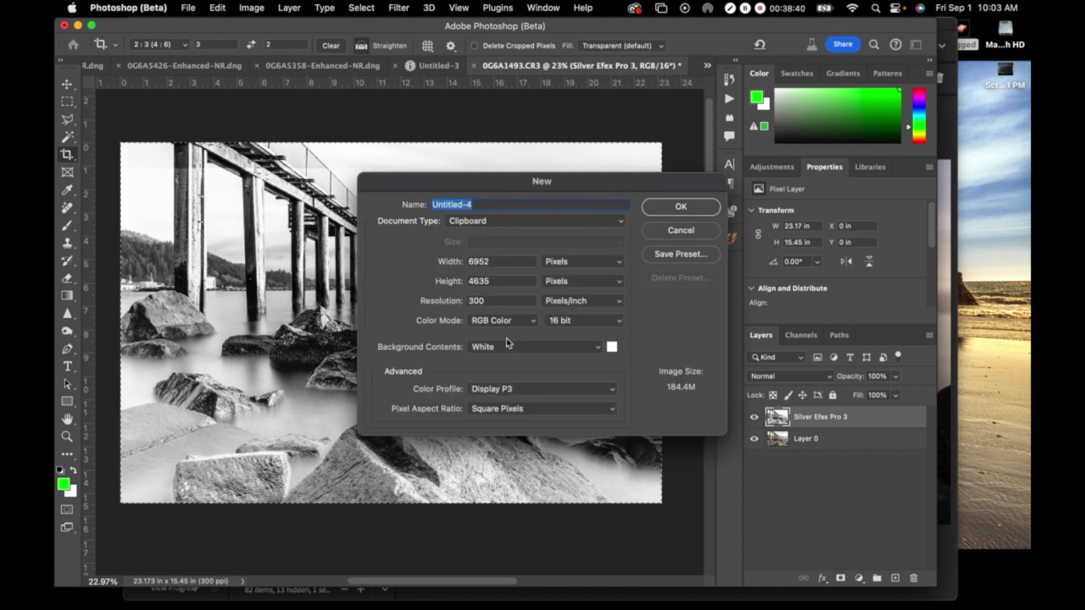
pyautogui.click(593, 224)
pyautogui.click(572, 286)
pyautogui.click(496, 243)
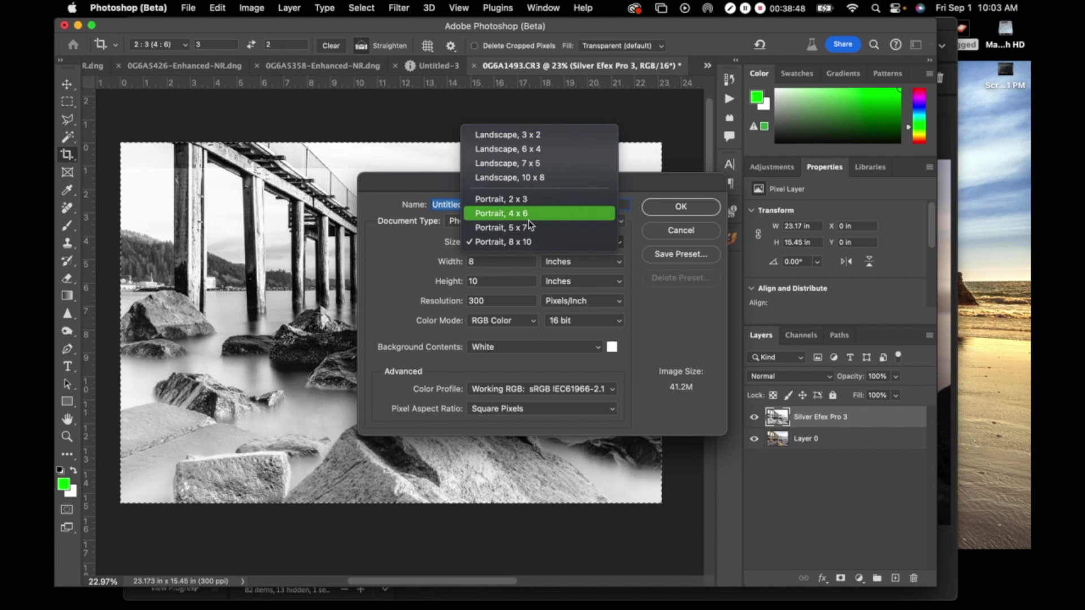
pyautogui.click(563, 177)
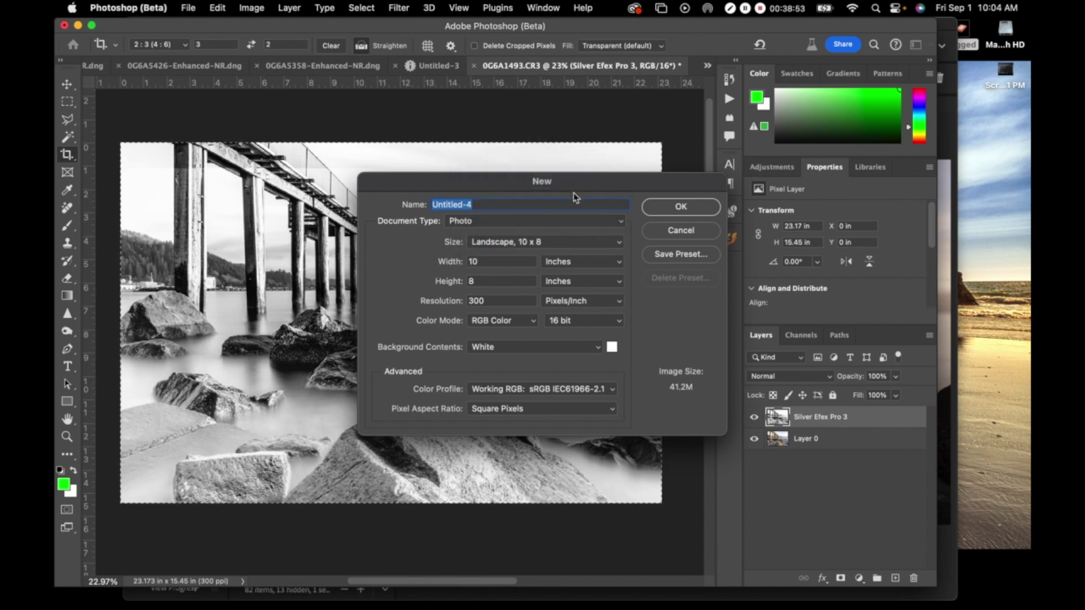
pyautogui.click(670, 208)
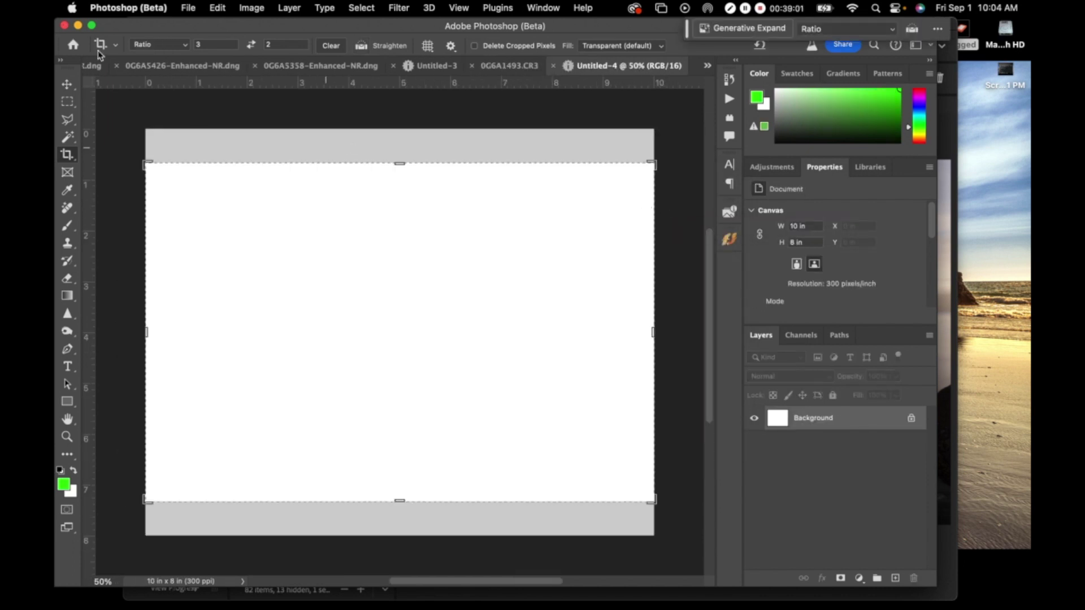
# Paste the 3:2 photo into the 10 x 8 document, scale it to about 8.8 x 5.86 in and centre it on the canvas.
pyautogui.click(68, 84)
pyautogui.hotkey('ctrl', 'v')
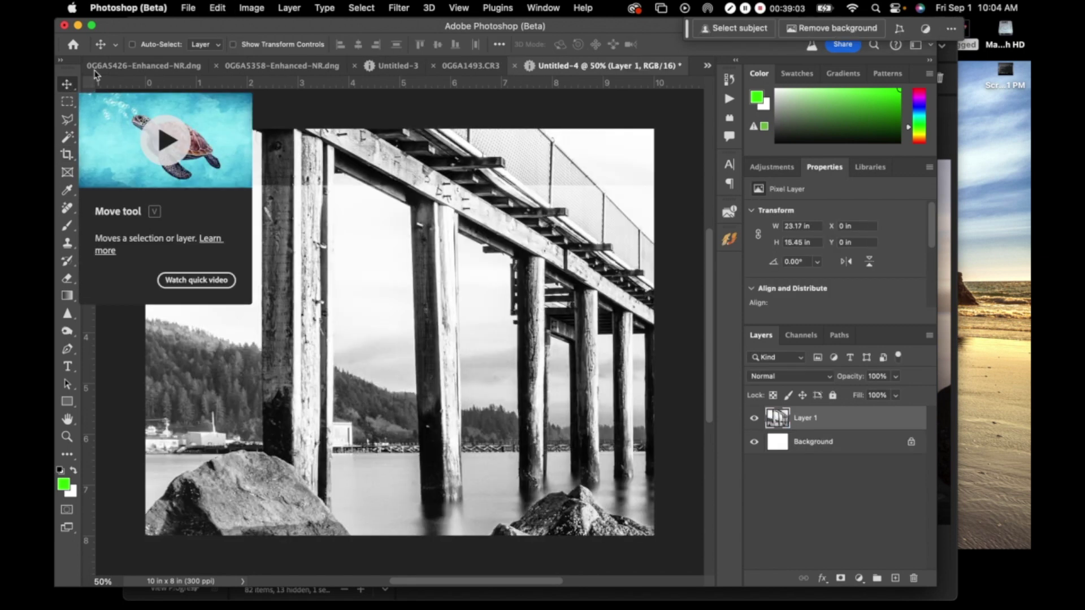
pyautogui.hotkey('ctrl', 't')
pyautogui.hotkey('ctrl', '0')
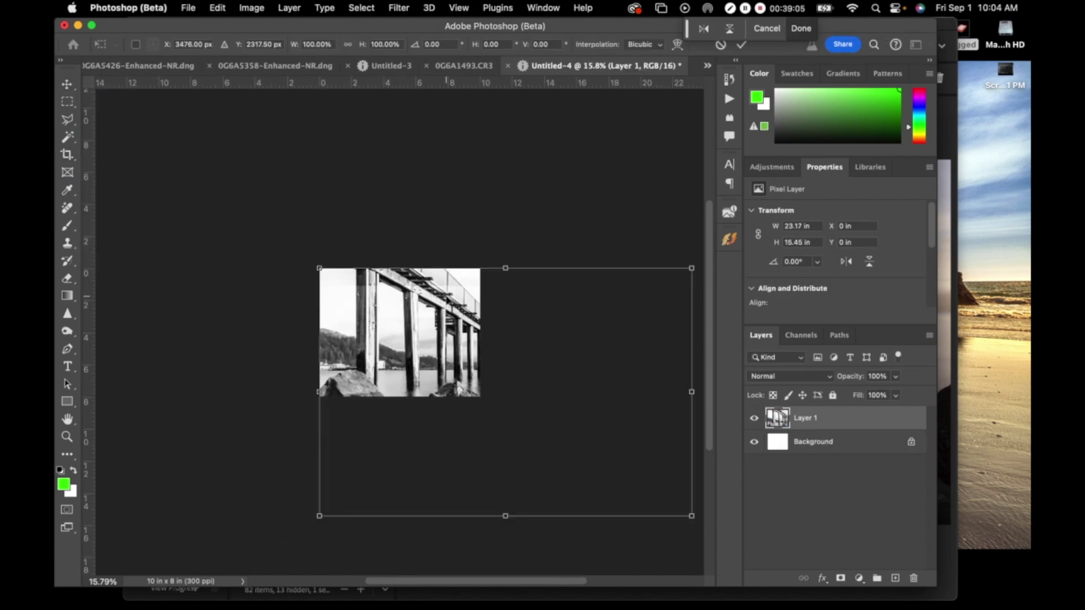
pyautogui.moveTo(689, 513); pyautogui.dragTo(472, 369)
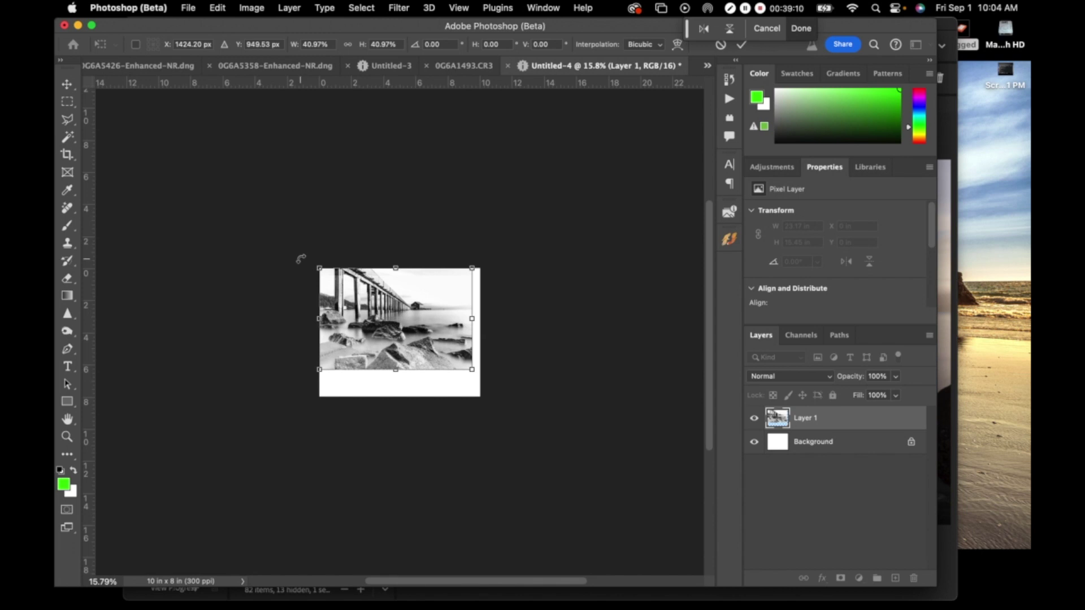
pyautogui.moveTo(318, 267); pyautogui.dragTo(331, 275)
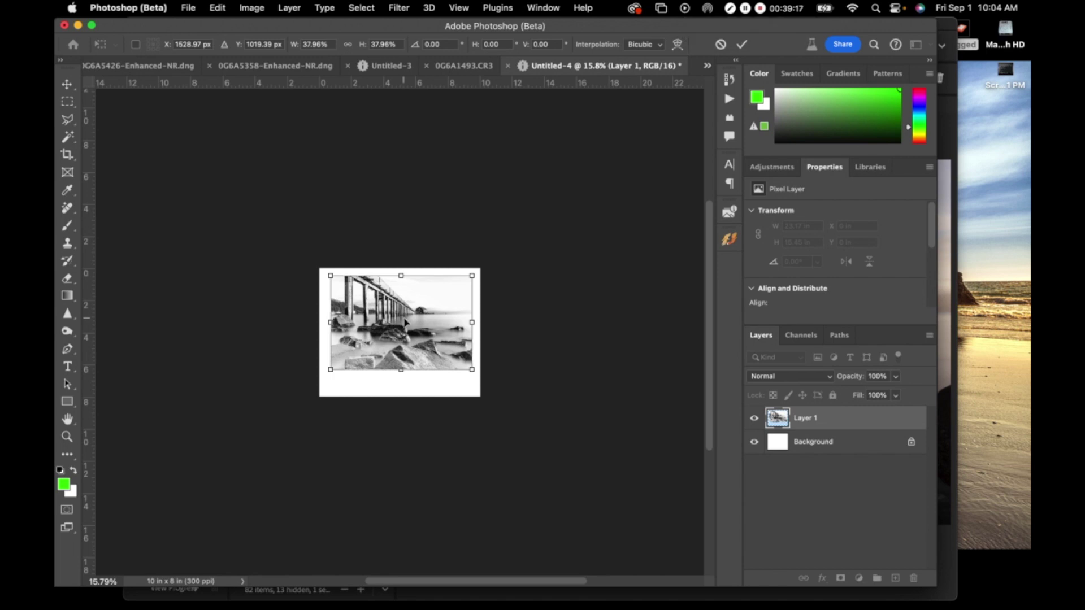
pyautogui.scroll(3, 405, 322)
pyautogui.moveTo(406, 325); pyautogui.dragTo(430, 323)
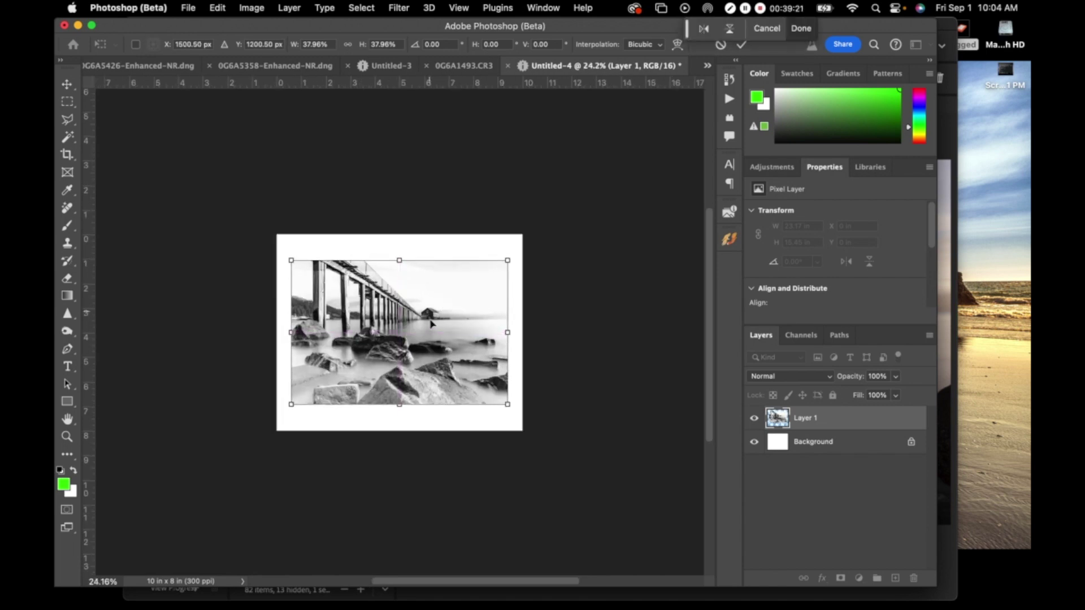
pyautogui.press('Return')
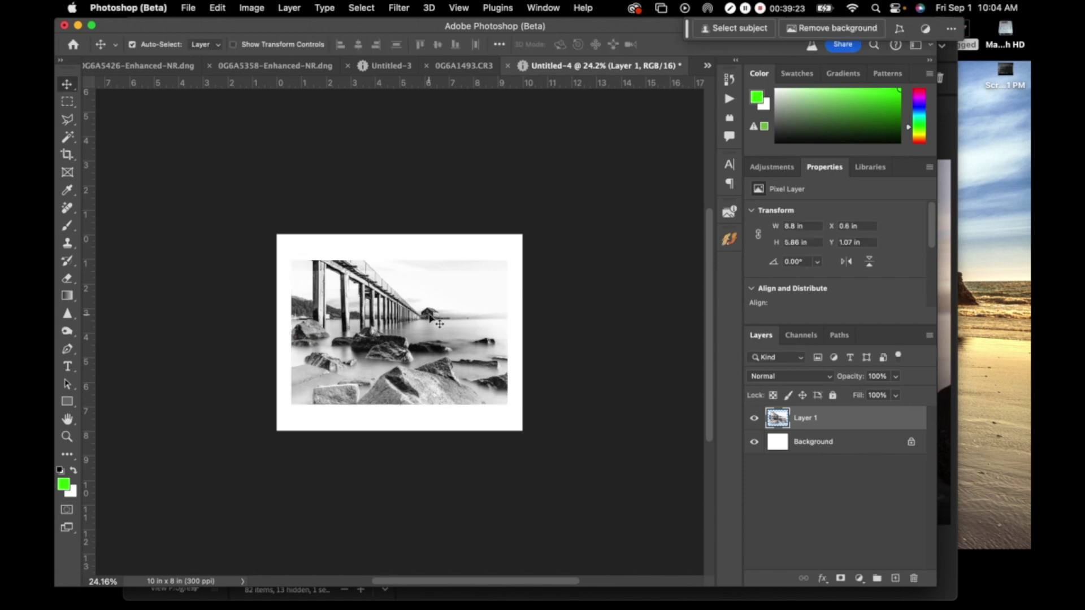
pyautogui.scroll(2, 487, 290)
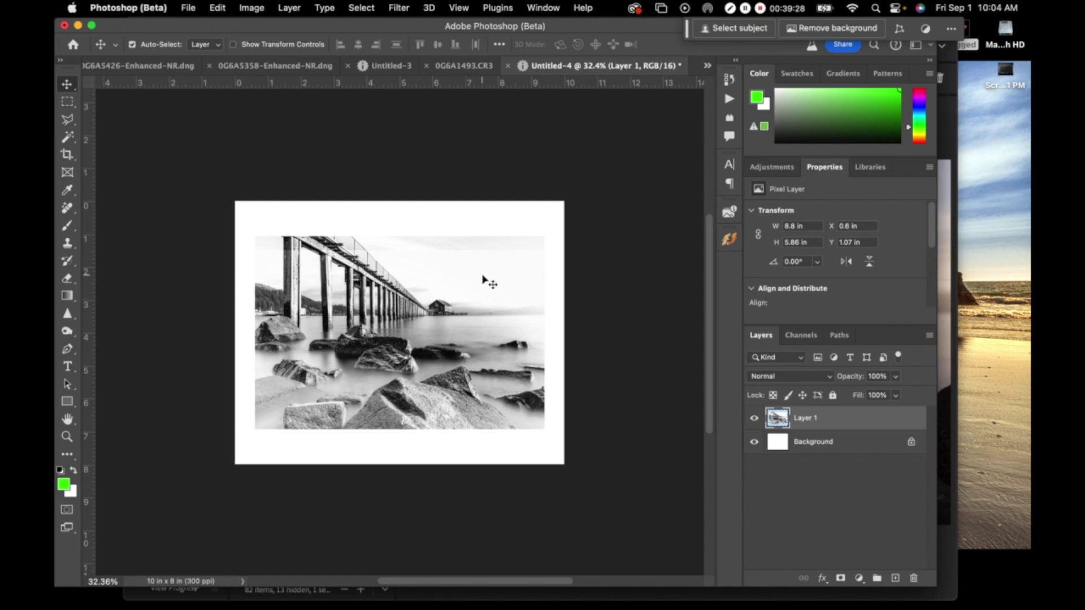
# Discard the scaled-down photo layer and bring the photo back at its full size.
pyautogui.press('super+t')
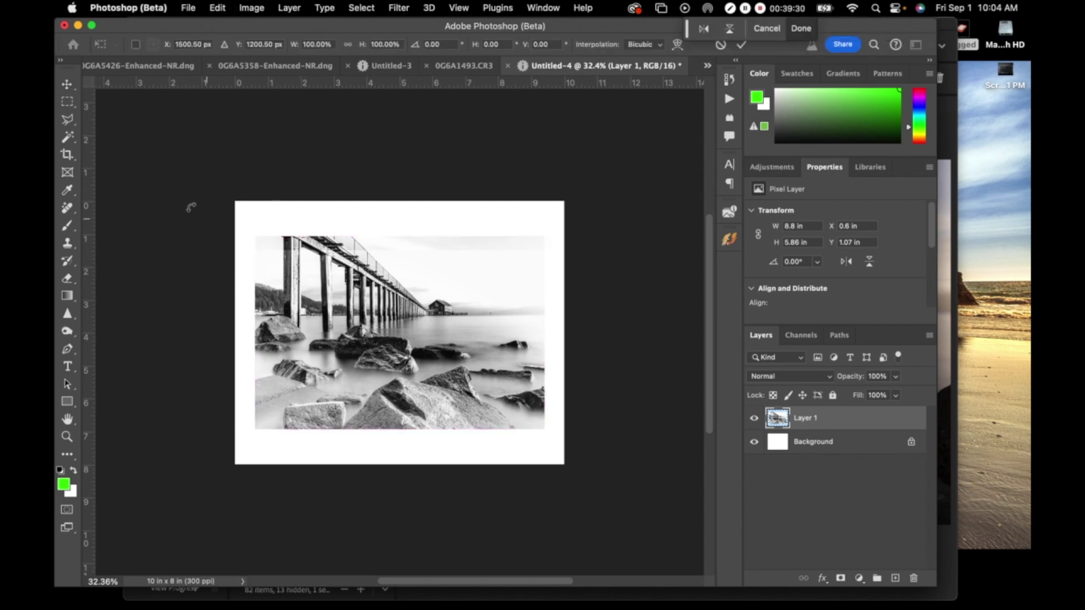
pyautogui.moveTo(780, 418); pyautogui.dragTo(914, 578)
pyautogui.press('super+z')
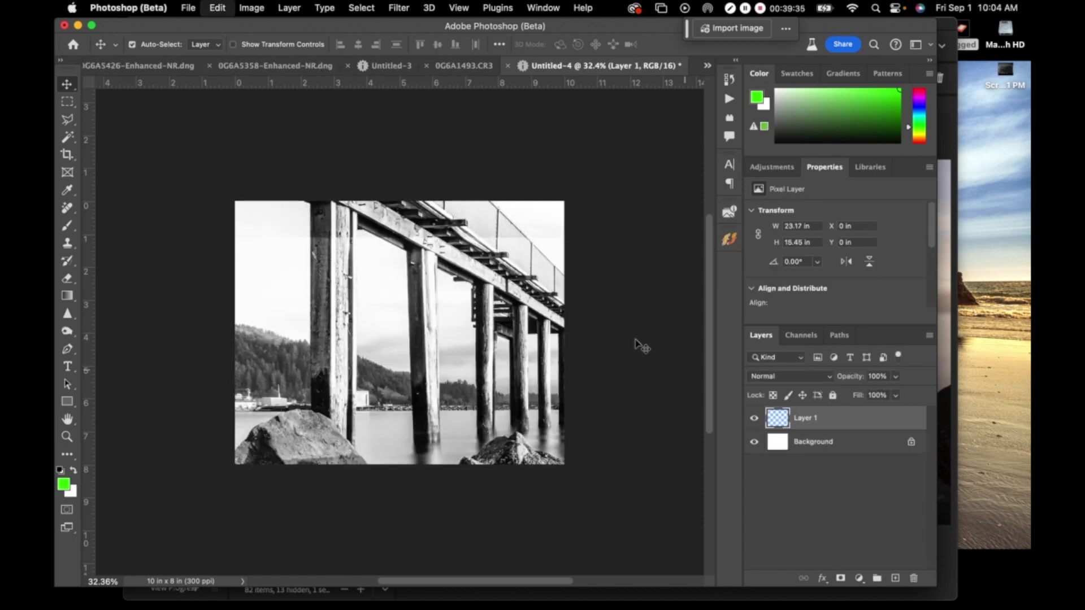
# Scale the photo layer to about 9.15 x 6.1 in and centre it horizontally near the top, leaving a wider white border below.
pyautogui.press('super+t')
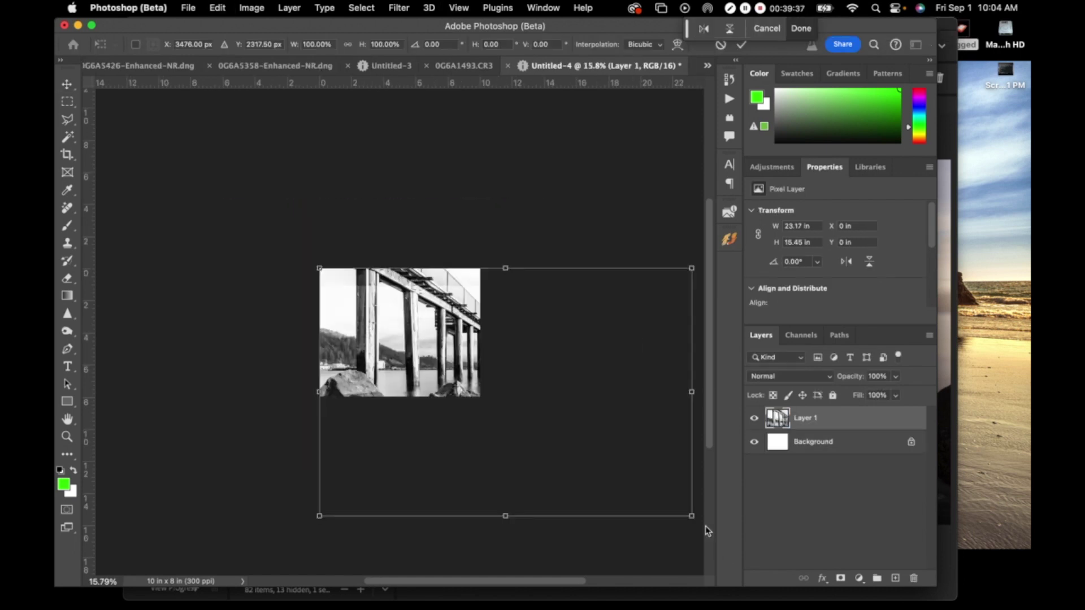
pyautogui.moveTo(693, 515); pyautogui.dragTo(479, 365)
pyautogui.moveTo(418, 324); pyautogui.dragTo(421, 338)
pyautogui.scroll(3, 421, 338)
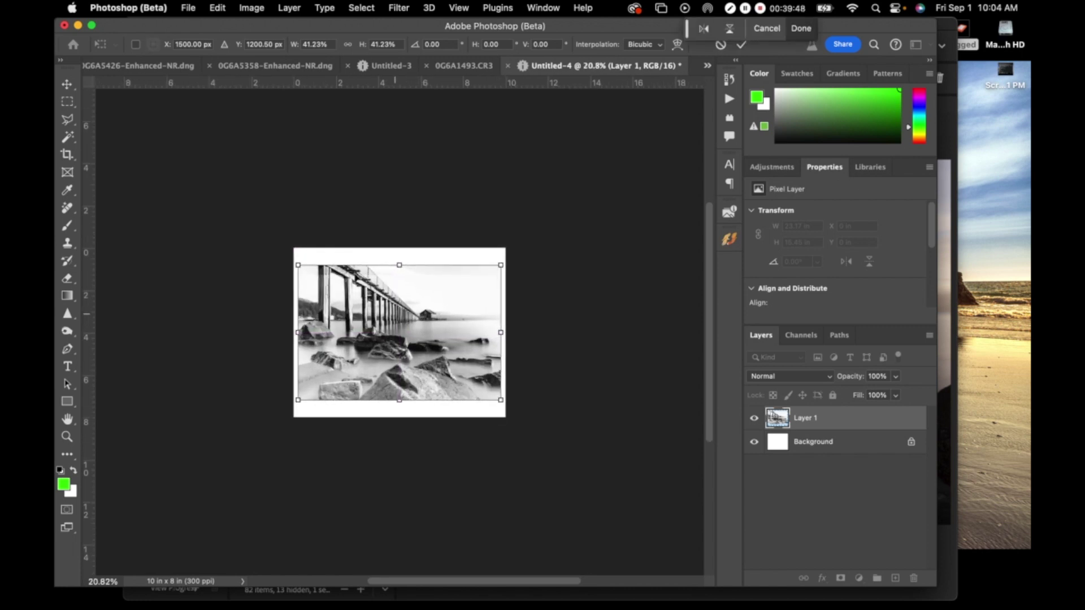
pyautogui.moveTo(298, 265); pyautogui.dragTo(306, 271)
pyautogui.moveTo(433, 348); pyautogui.dragTo(430, 338)
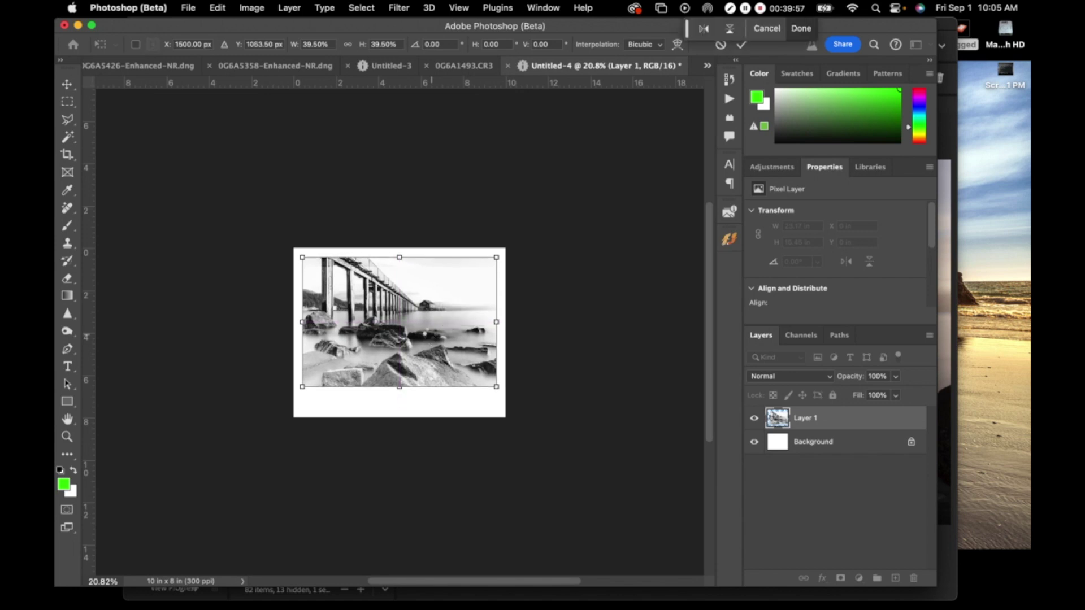
pyautogui.press('Return')
# Bring the black high-res signature PNG from the desktop's Signature folder into the 10 x 8 document.
pyautogui.moveTo(409, 24); pyautogui.dragTo(478, 22)
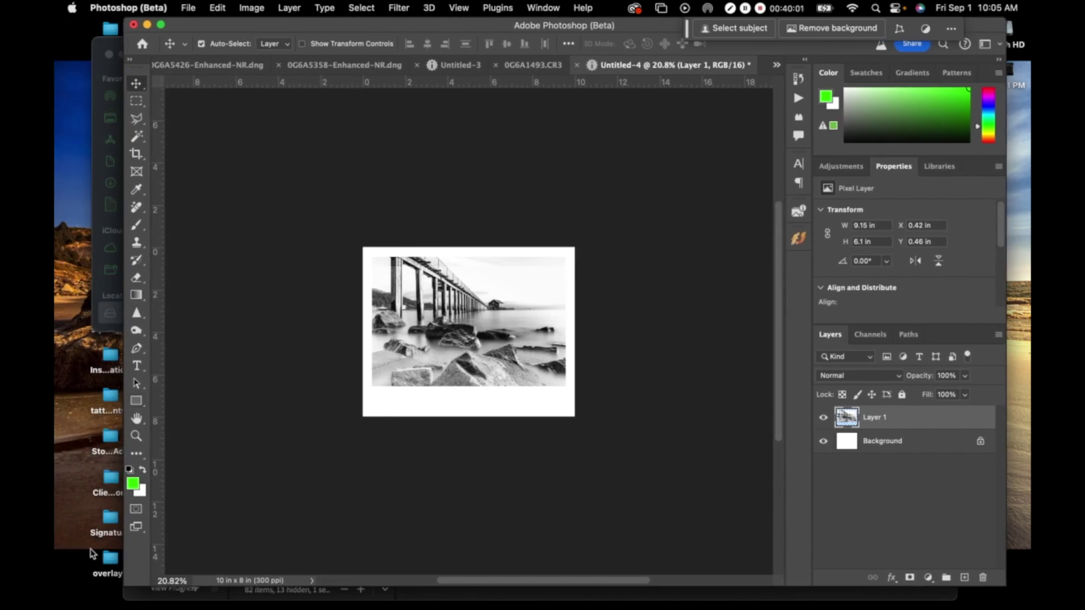
pyautogui.doubleClick(109, 522)
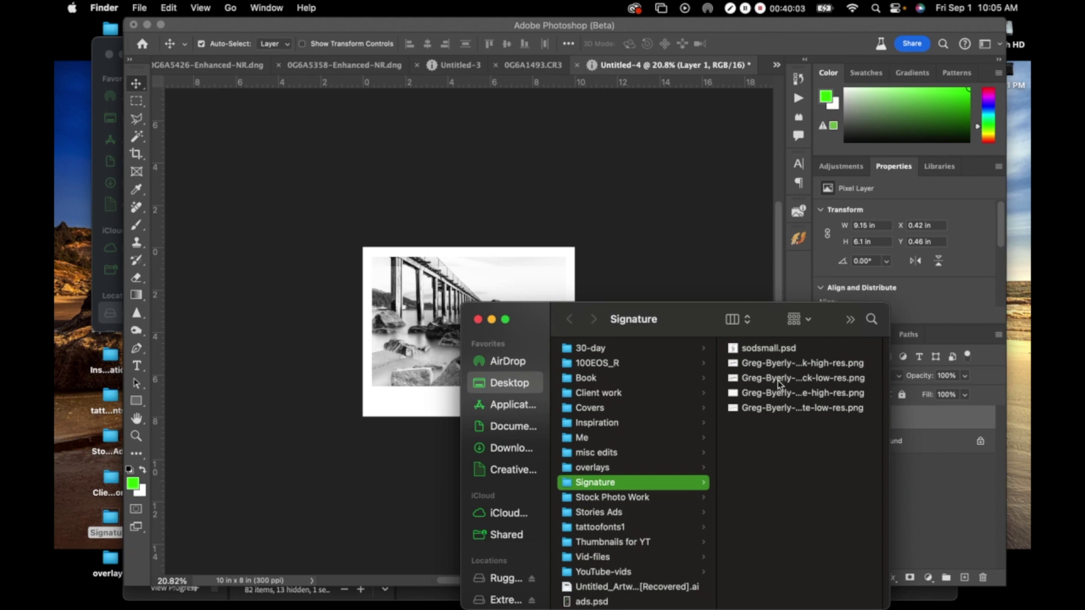
pyautogui.click(821, 367)
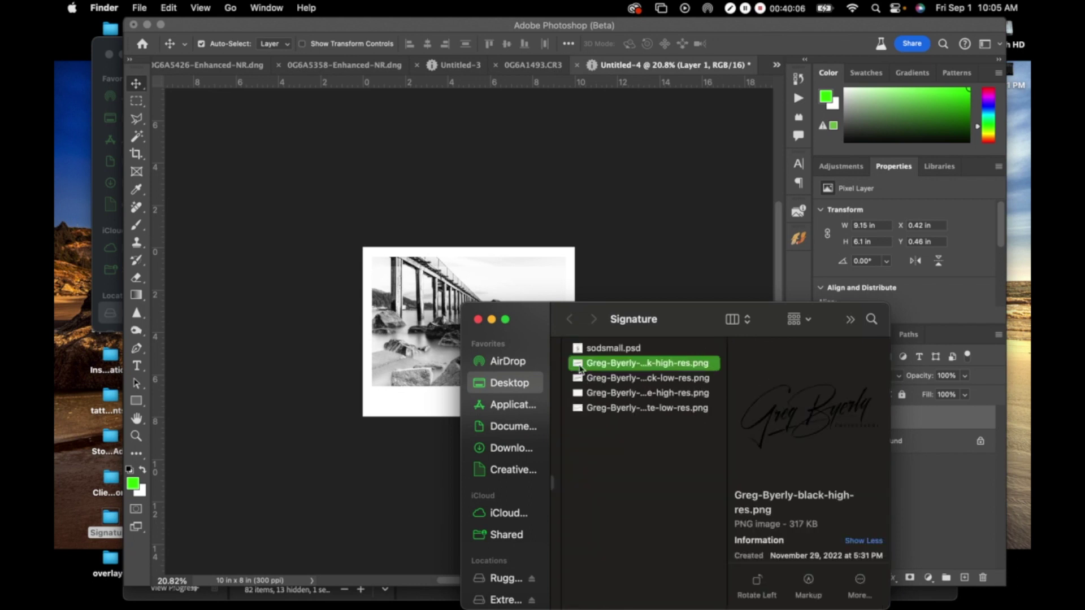
pyautogui.moveTo(559, 363); pyautogui.dragTo(485, 294)
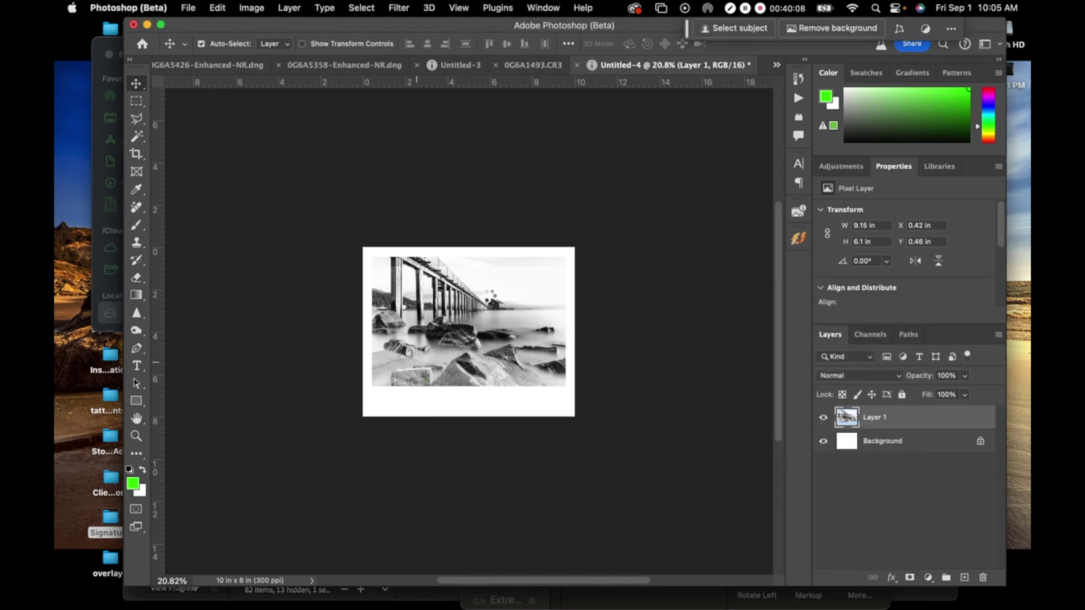
# Scale the placed signature to about 2.02% and centre it horizontally in the white border below the photo.
pyautogui.moveTo(363, 261)
pyautogui.mouseDown()
pyautogui.moveTo(499, 371)
pyautogui.moveTo(486, 397)
pyautogui.mouseUp()
pyautogui.scroll(3, 485, 398)
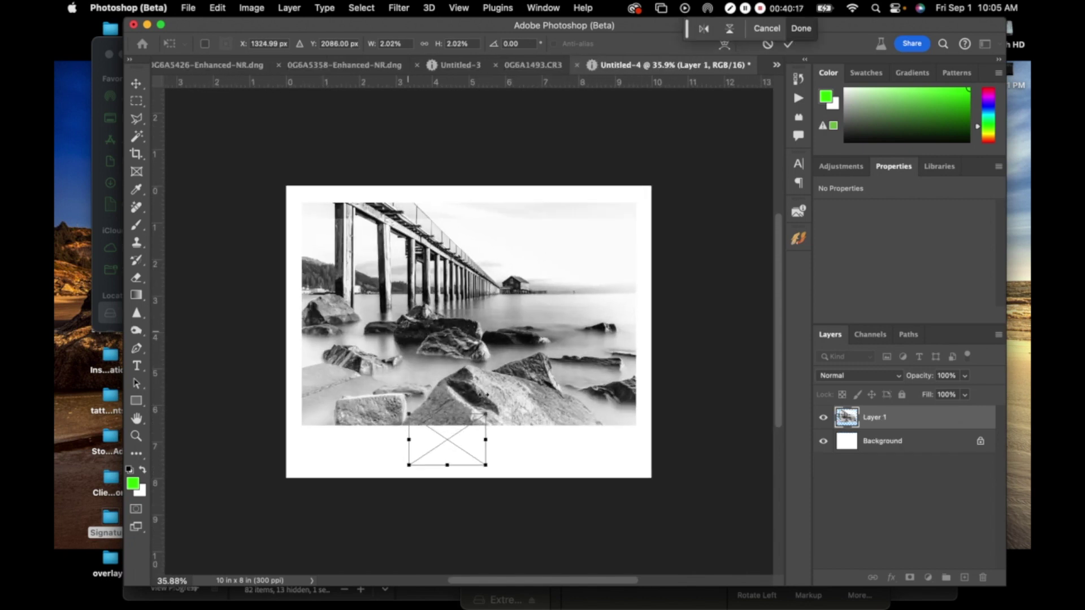
pyautogui.moveTo(456, 433); pyautogui.dragTo(478, 439)
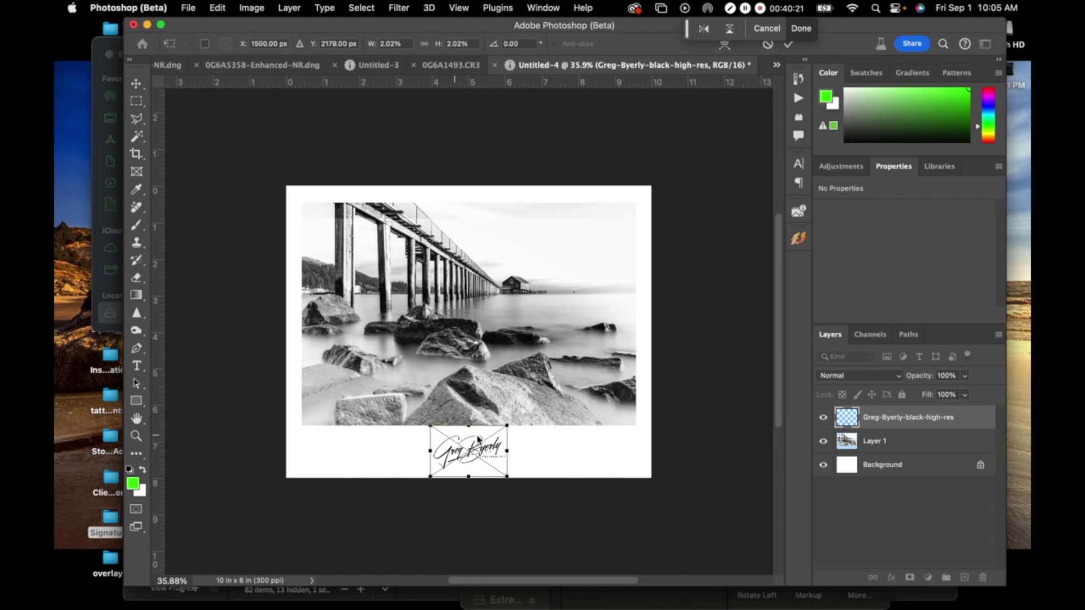
pyautogui.press('Return')
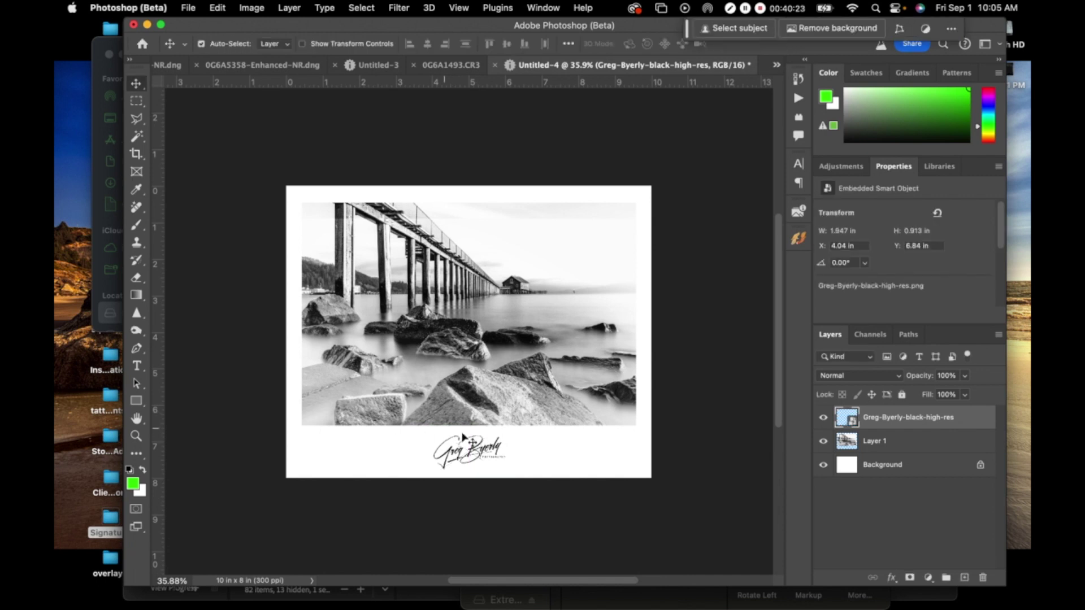